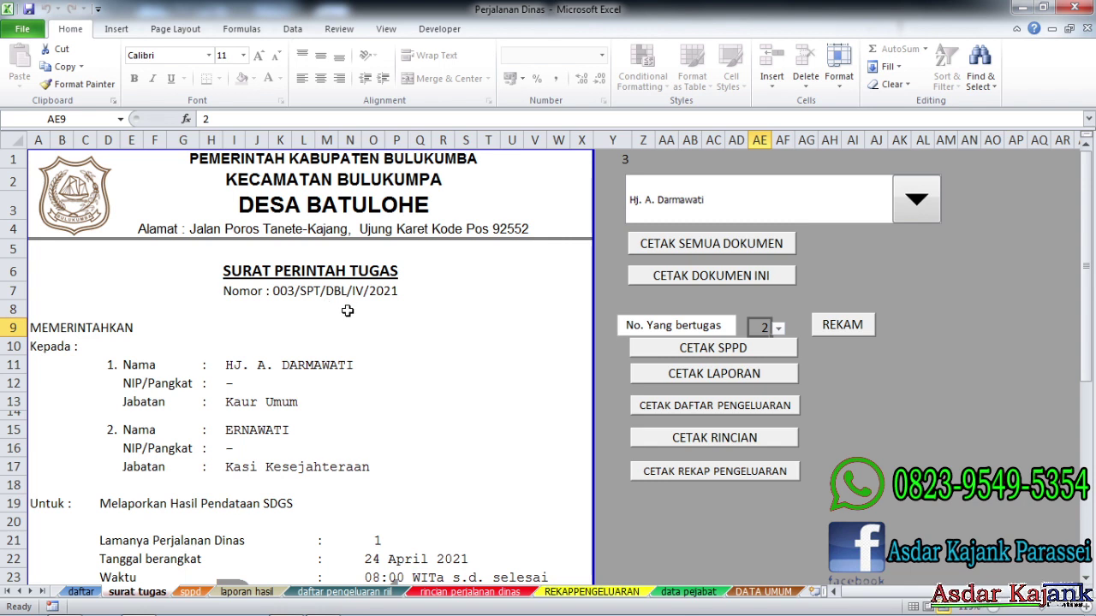
Step: Select the first employee in the name list to load letter 001/SPT/DBL/IV/2020 on the surat tugas sheet
left_click(920, 202)
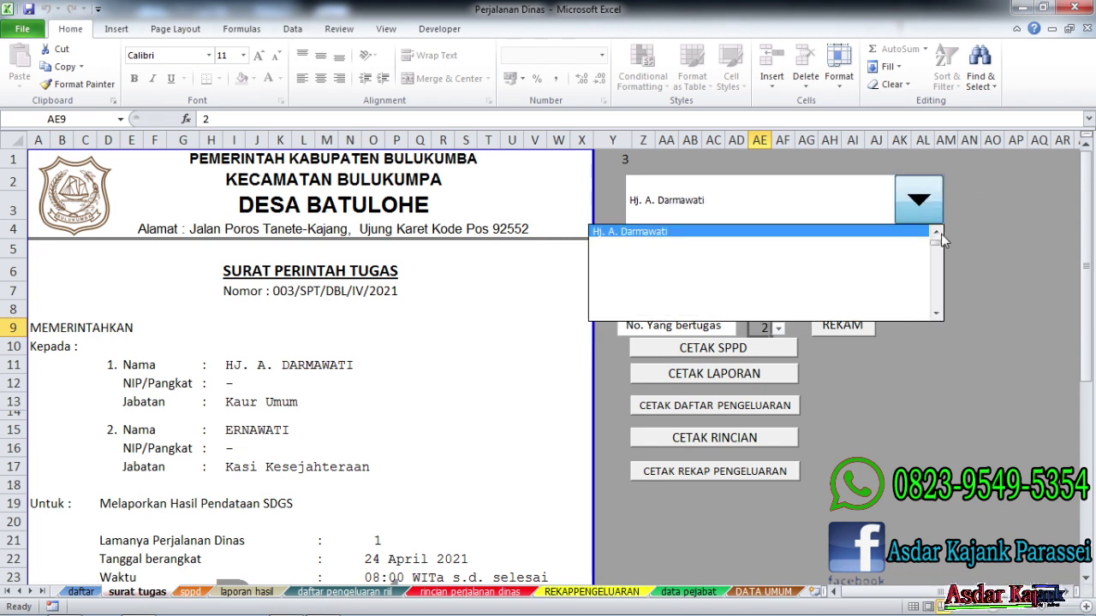
left_click_drag(940, 243, 941, 231)
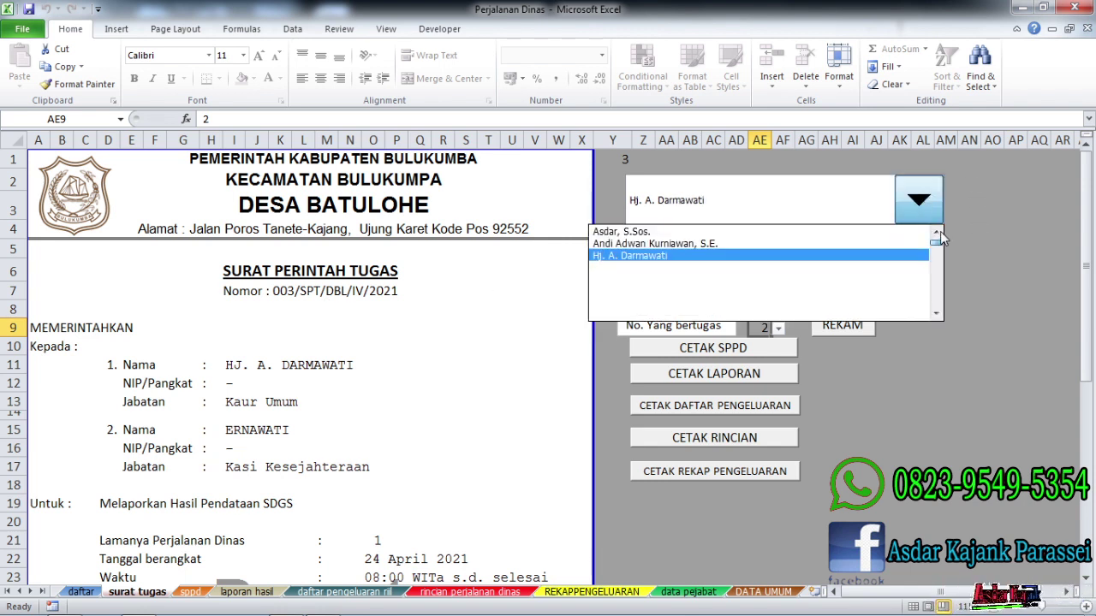
left_click(862, 234)
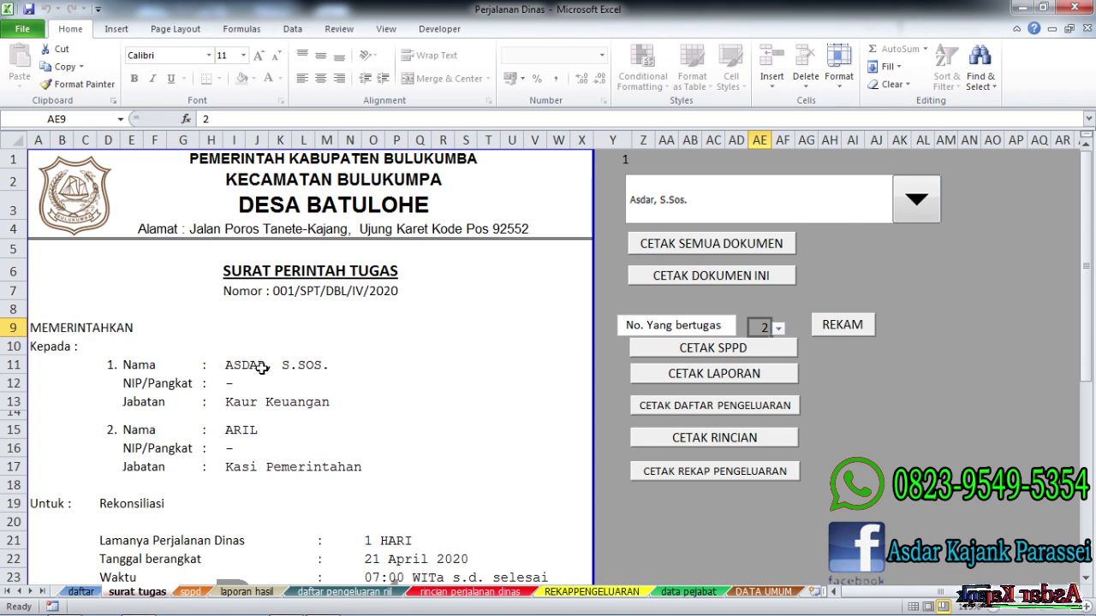
left_click(856, 208)
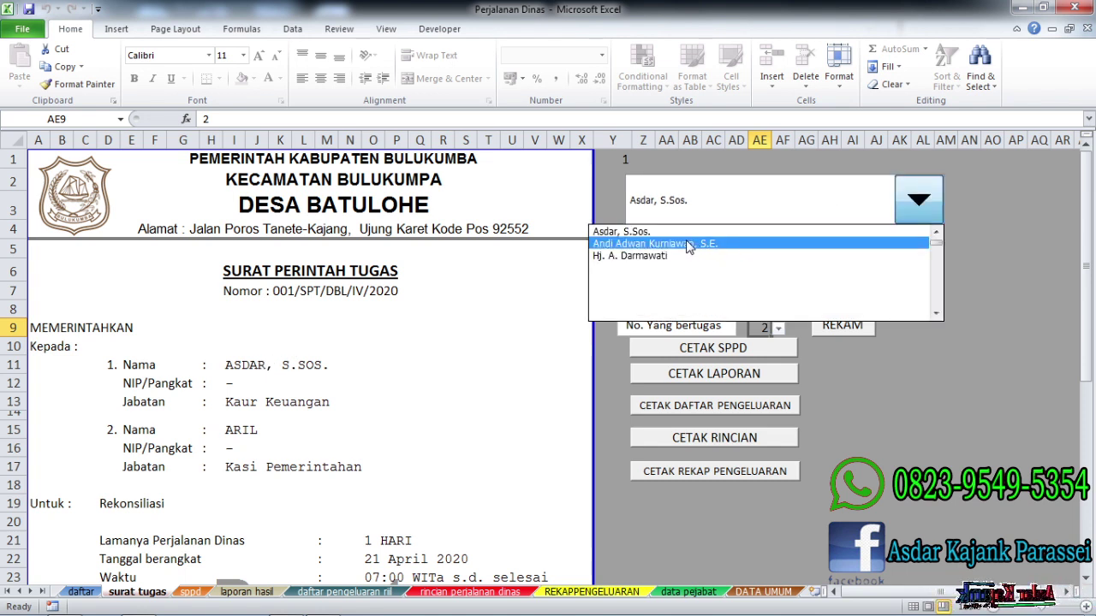
left_click(648, 232)
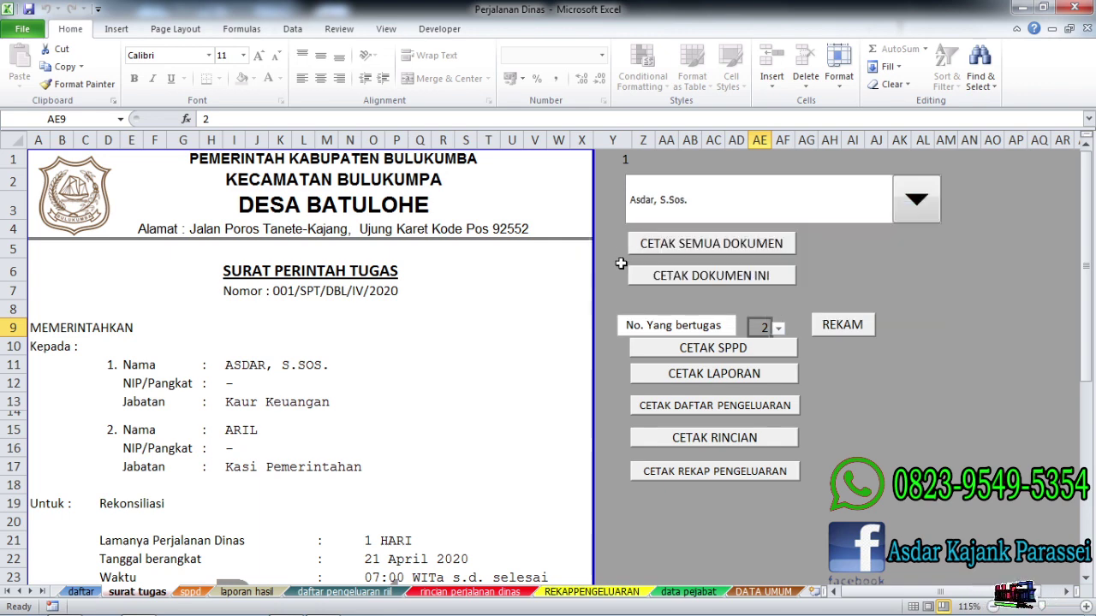
Step: Load the assignment letters of the second and third employees in turn, leaving the third employee selected
left_click(712, 206)
left_click(677, 243)
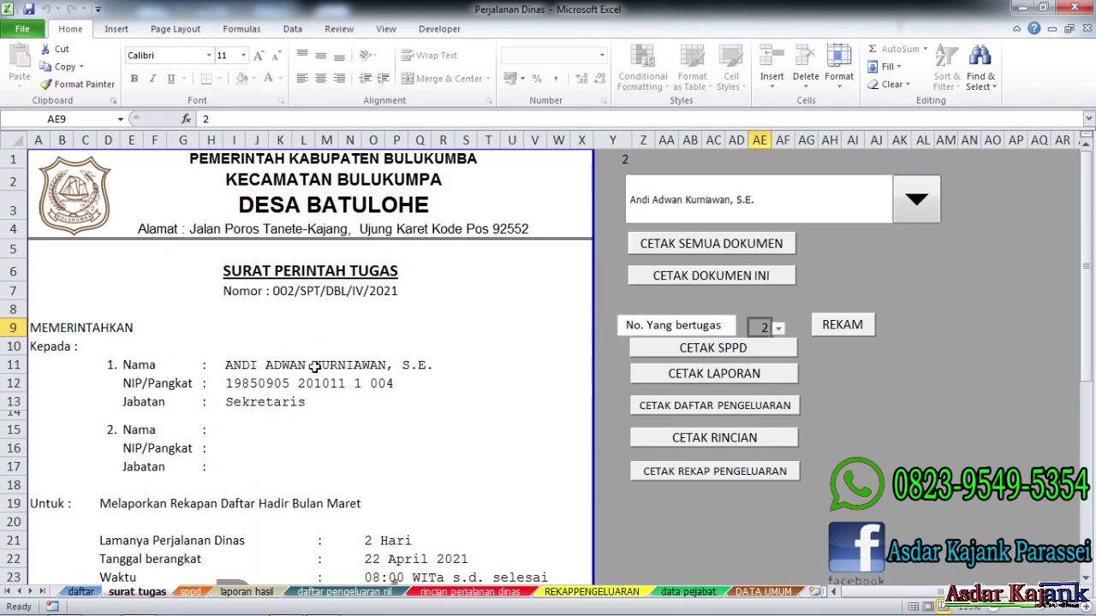
left_click(749, 206)
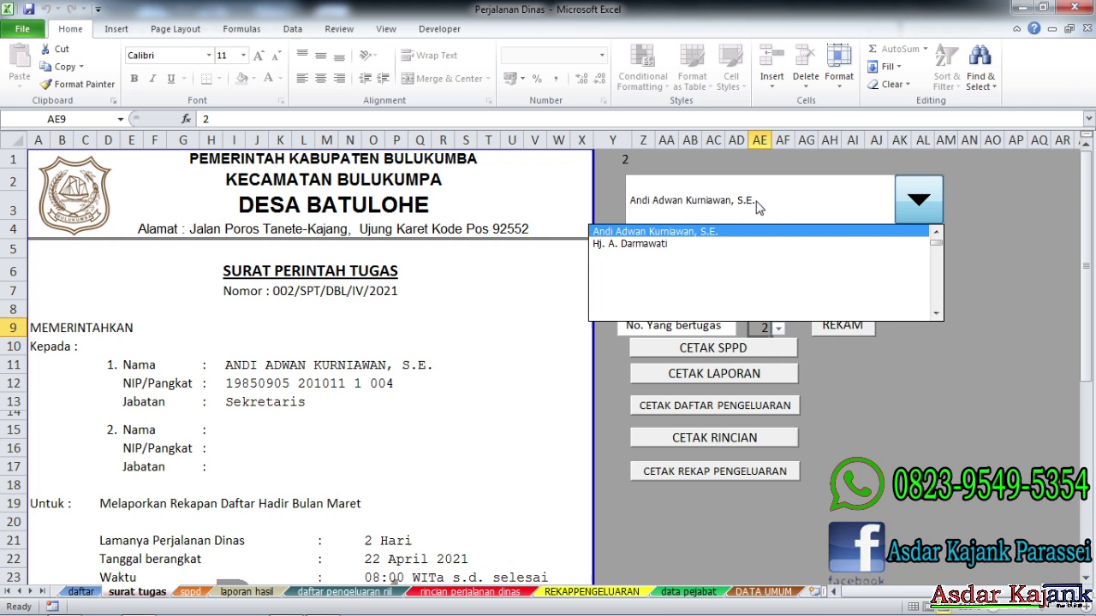
left_click(675, 246)
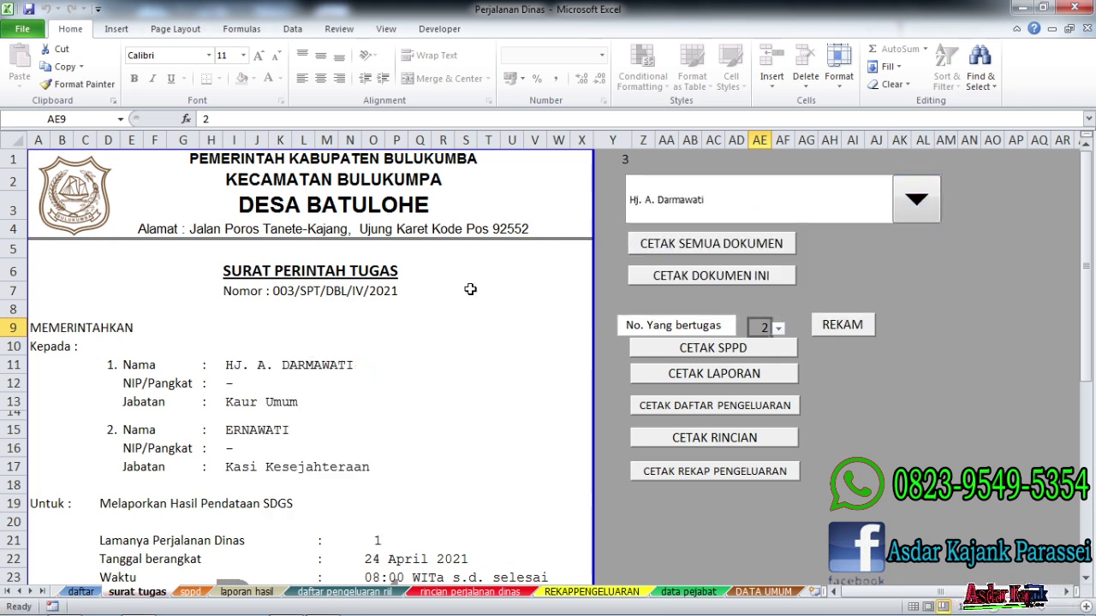
left_click(707, 205)
left_click(724, 209)
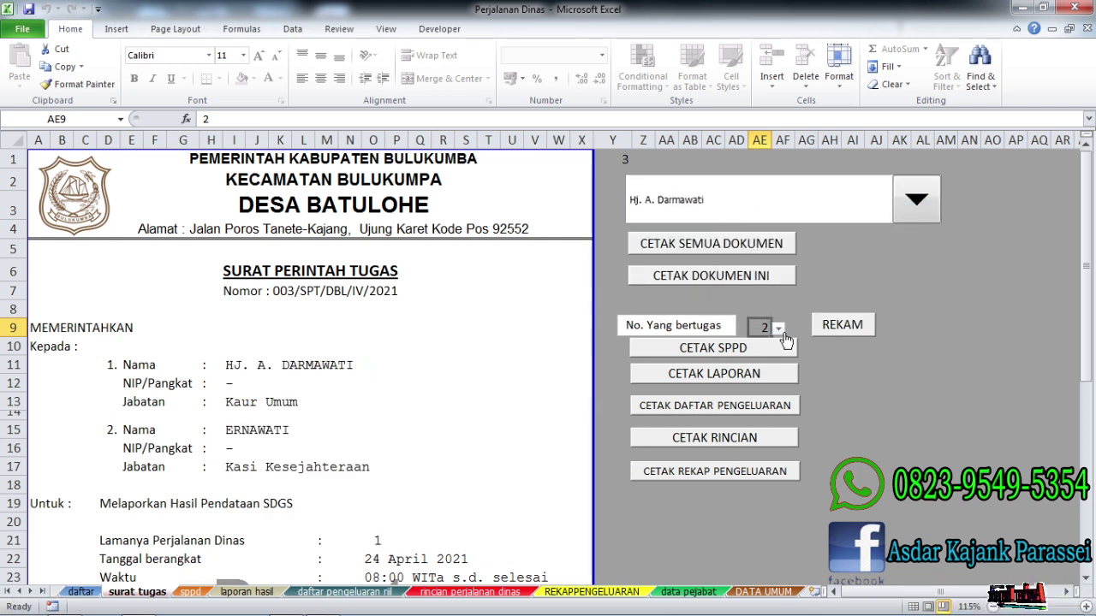
Step: Set No. Yang bertugas to 1 and view the first assignee's travel order on the sppd sheet
left_click(779, 329)
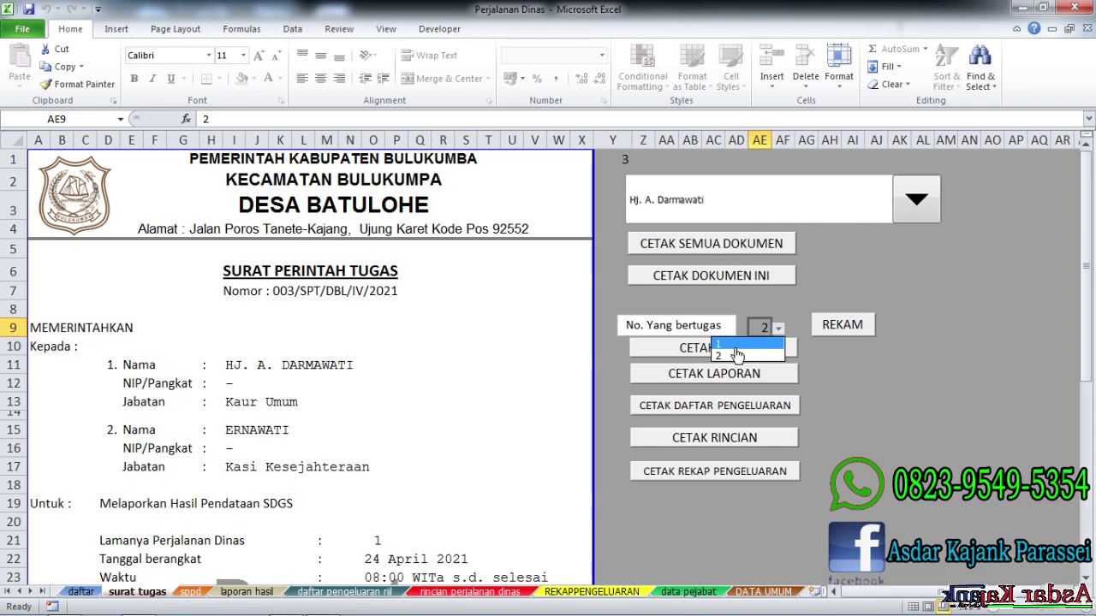
left_click(266, 344)
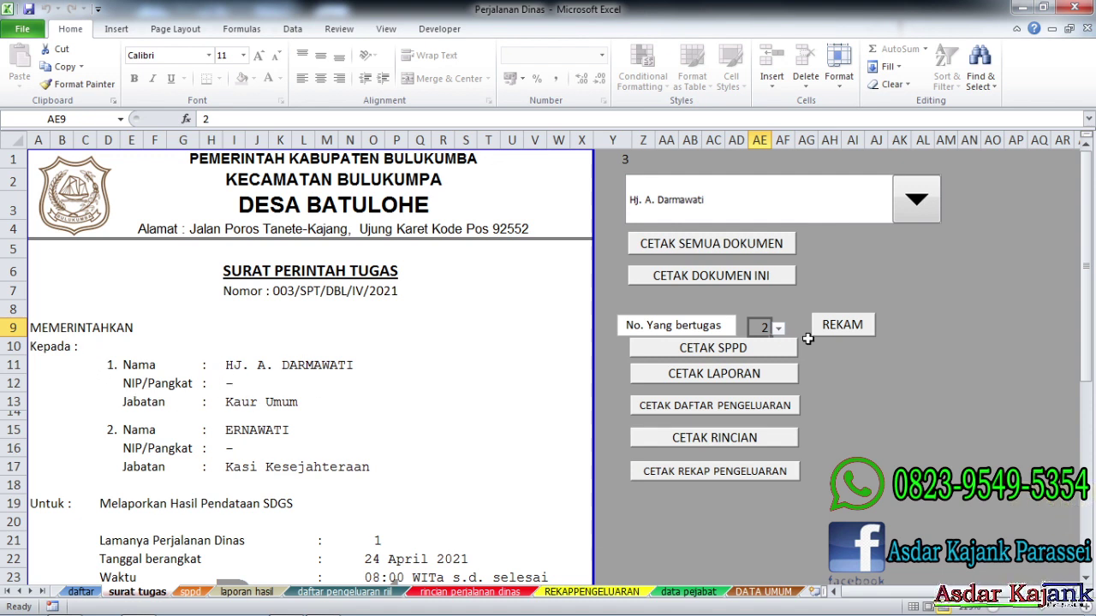
left_click(778, 328)
left_click(739, 343)
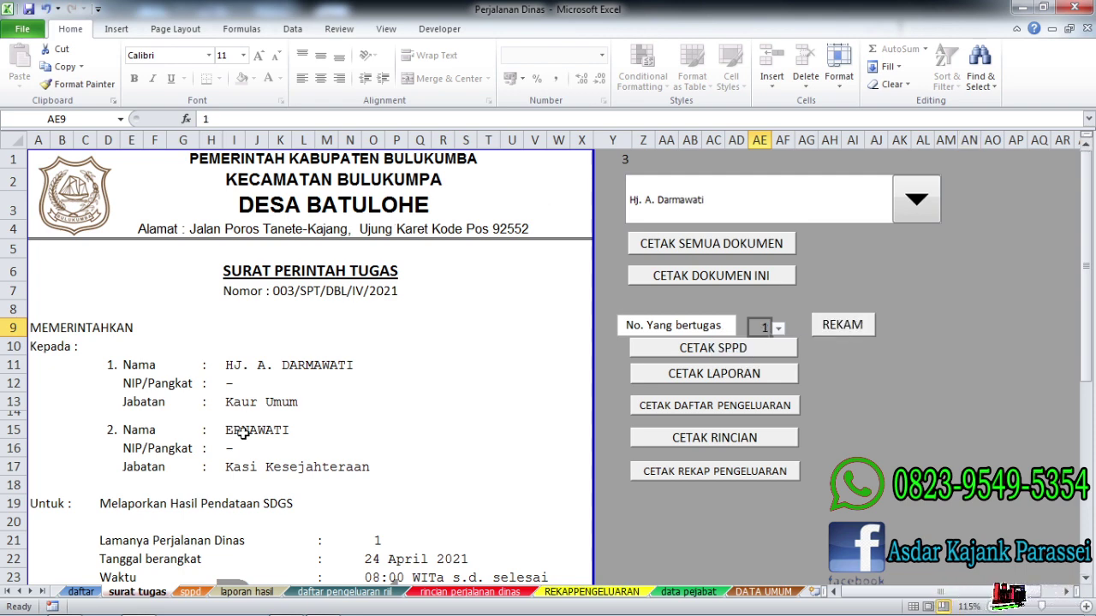
left_click(191, 592)
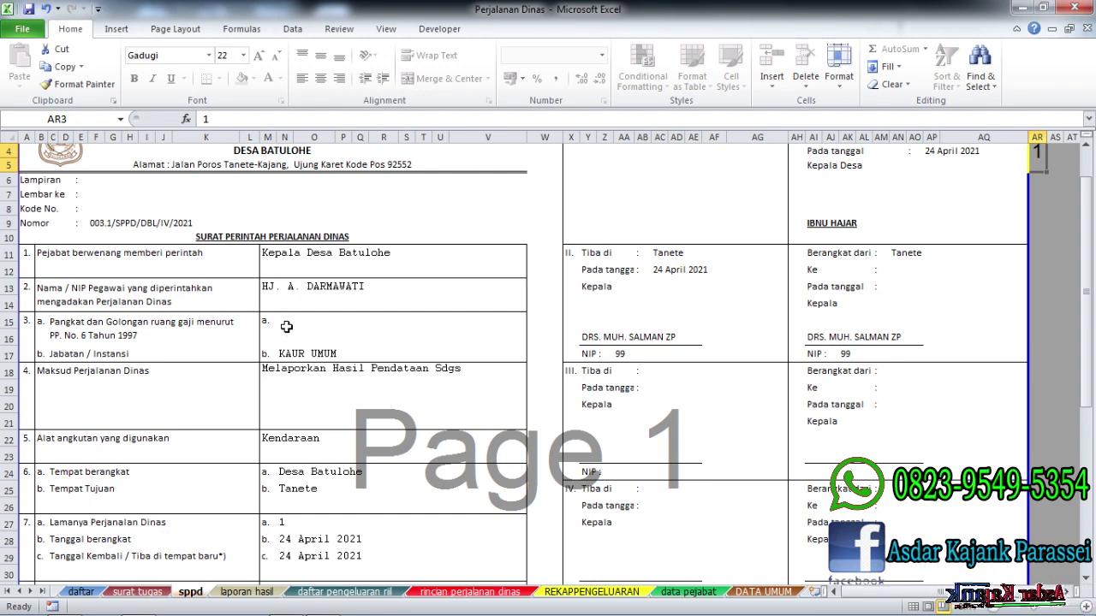
Step: Set No. Yang bertugas to 2 on the surat tugas sheet, view the sppd sheet, and return to surat tugas
left_click(139, 592)
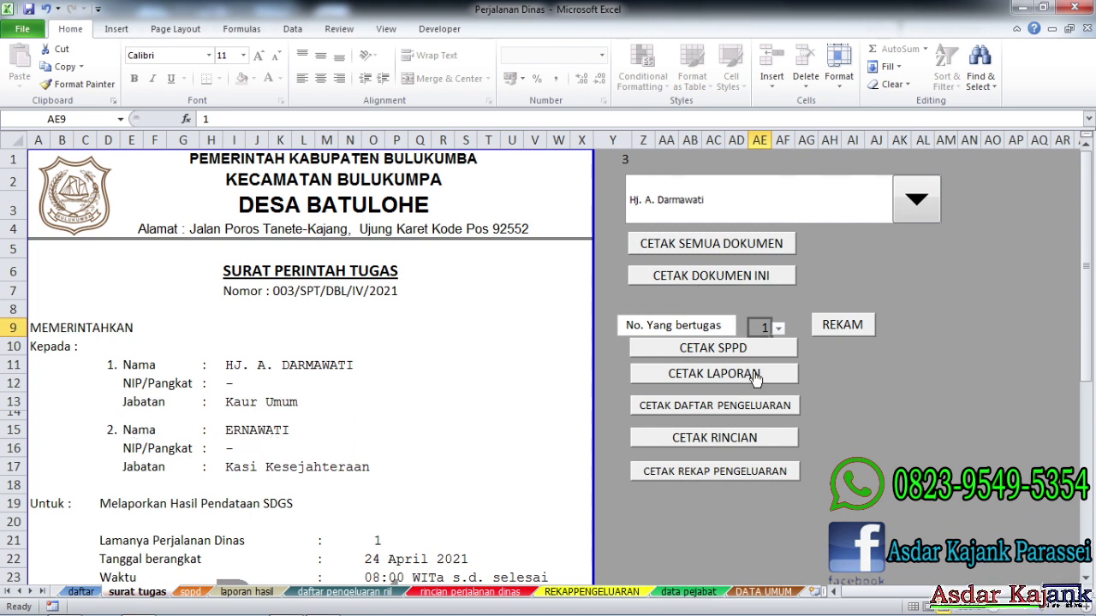
left_click(779, 329)
left_click(738, 355)
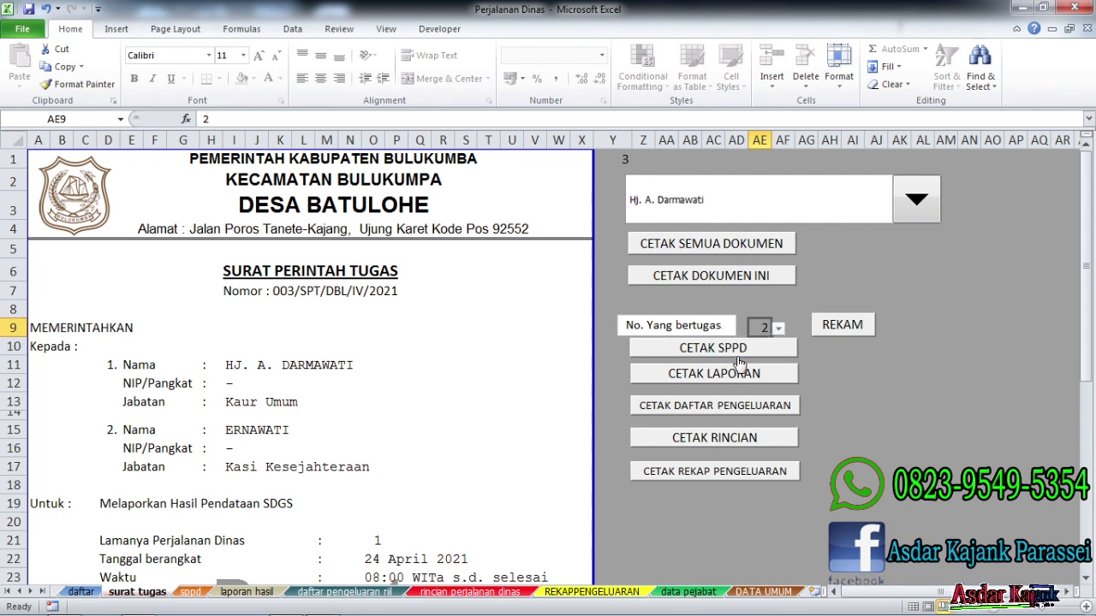
left_click(190, 592)
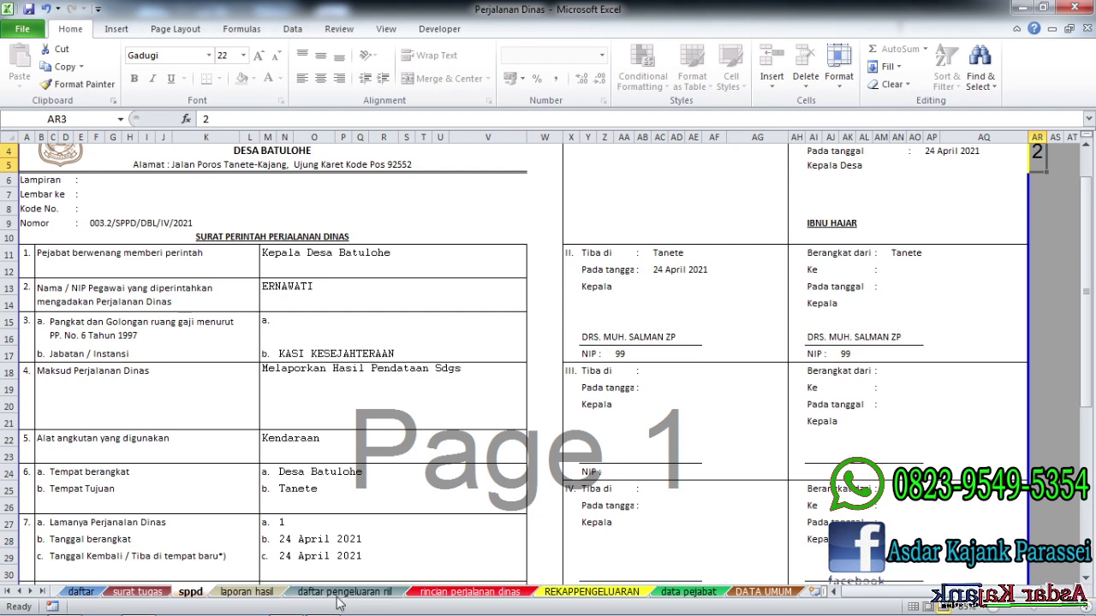
left_click(137, 591)
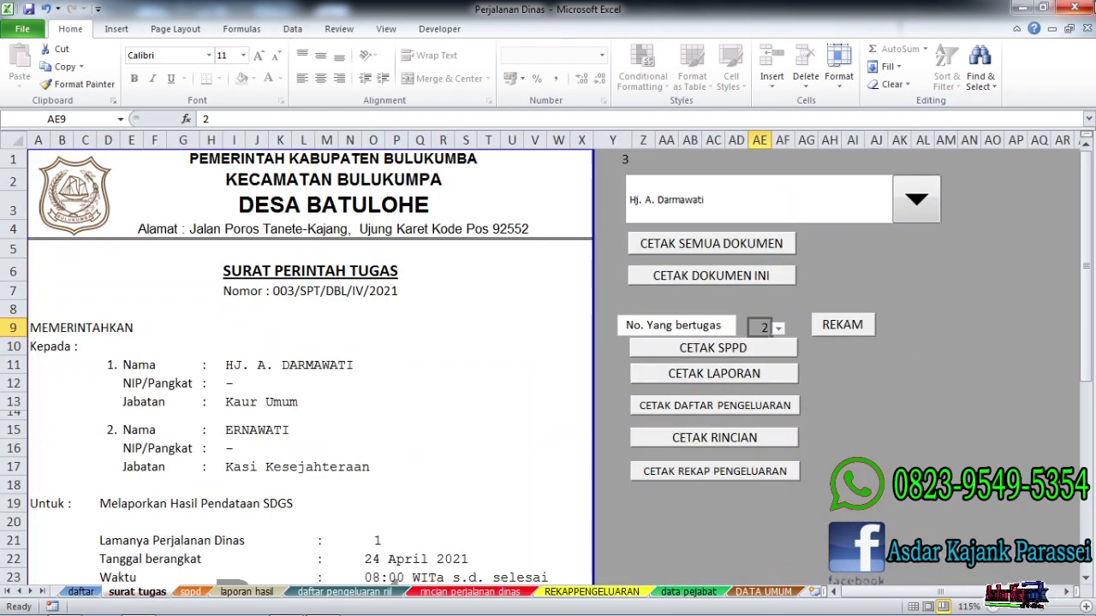
Step: Cancel closing the Perjalanan Dinas workbook, restore its window to a smaller size and reposition it on the desktop
left_click(1071, 7)
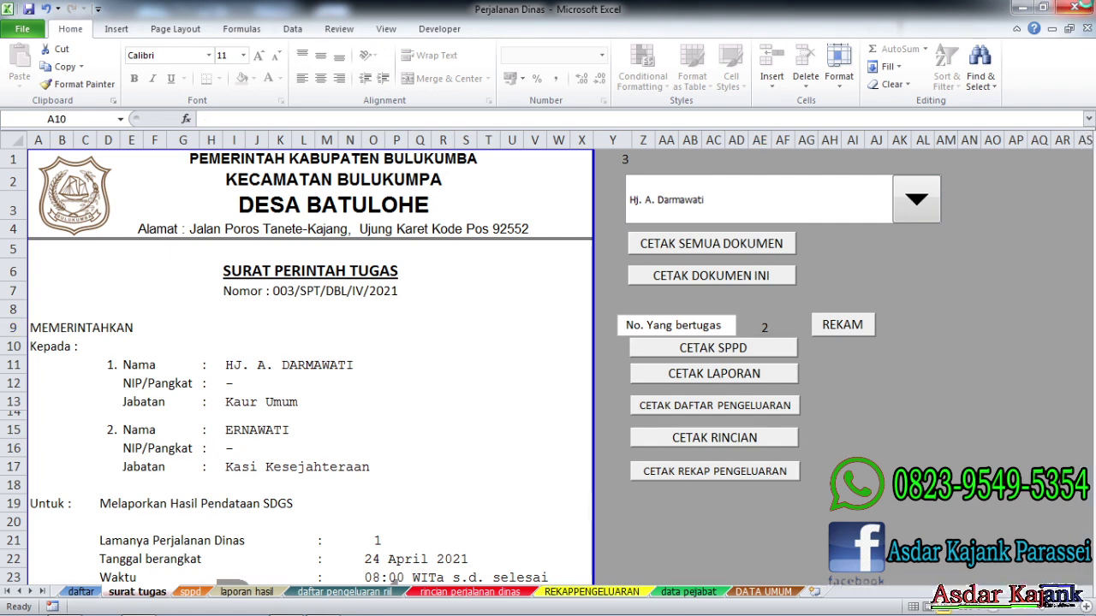
left_click(614, 337)
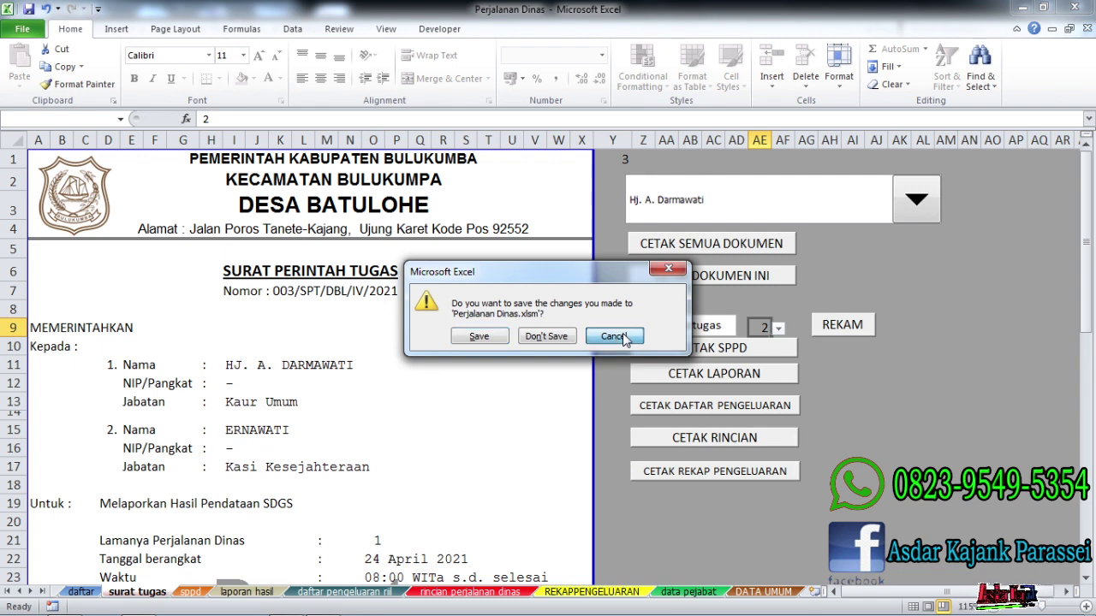
left_click(1043, 9)
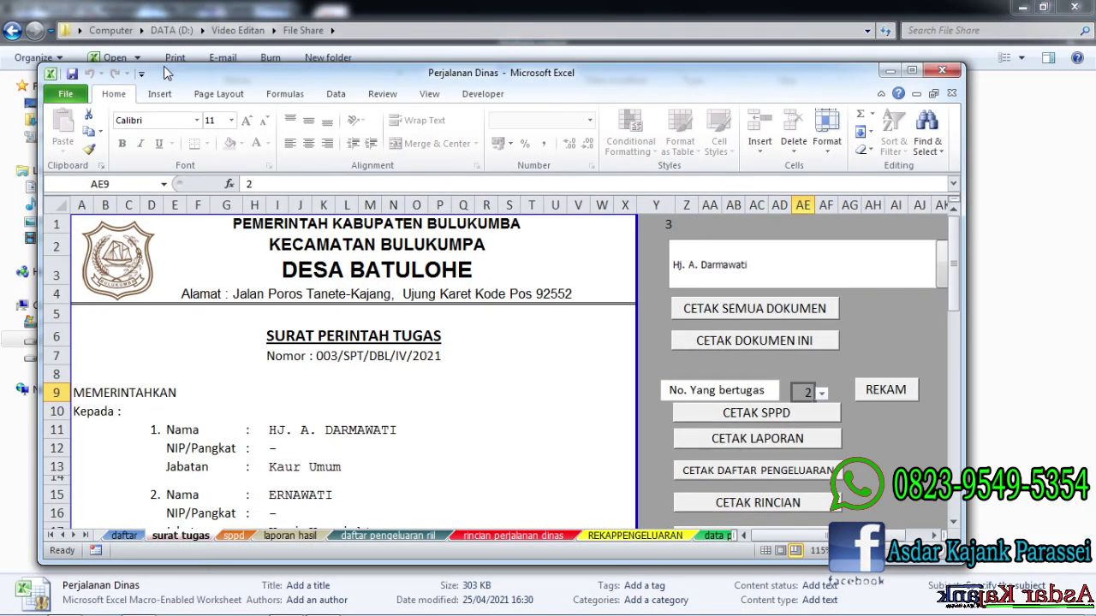
left_click_drag(163, 82, 320, 115)
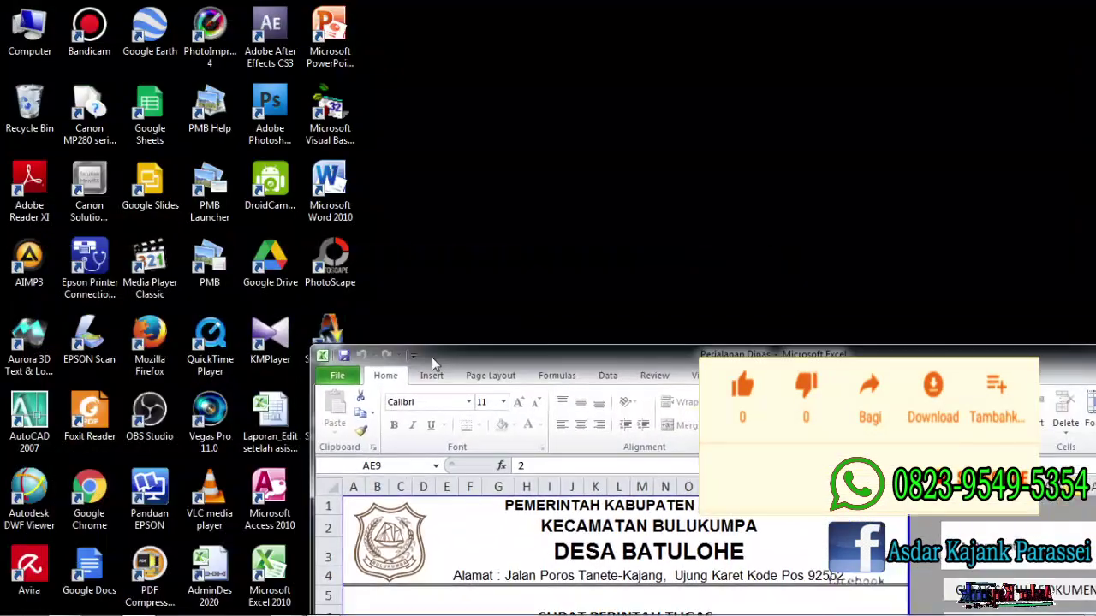
left_click_drag(431, 357, 248, 84)
Step: Open the Perjalanan Dinas - Mentah workbook from the File Share folder, enable its content and leave the links as they are
mouse_move(139, 611)
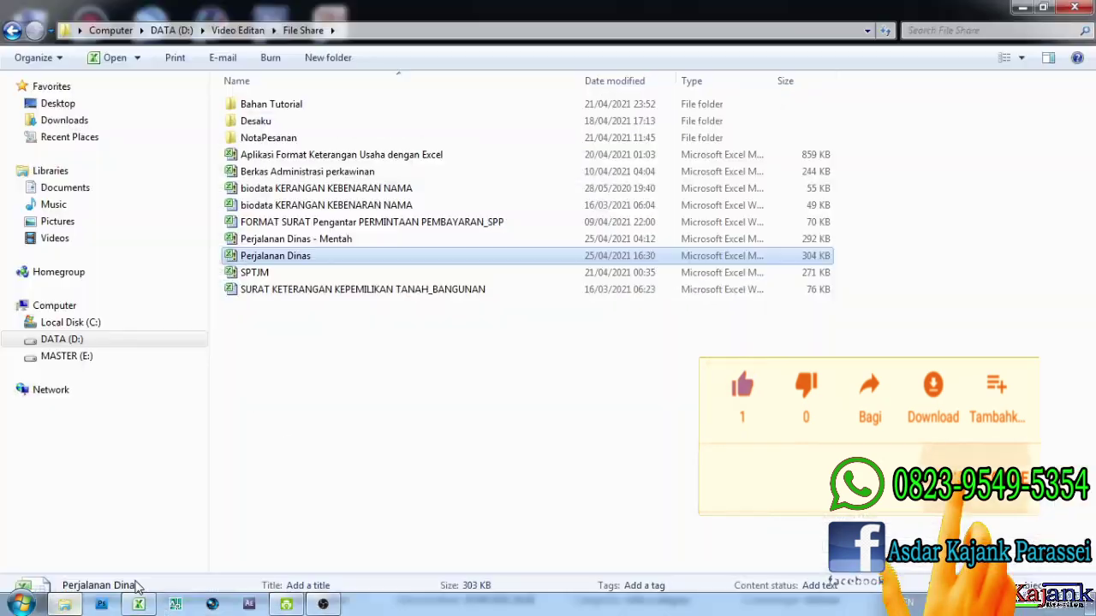
left_click(64, 605)
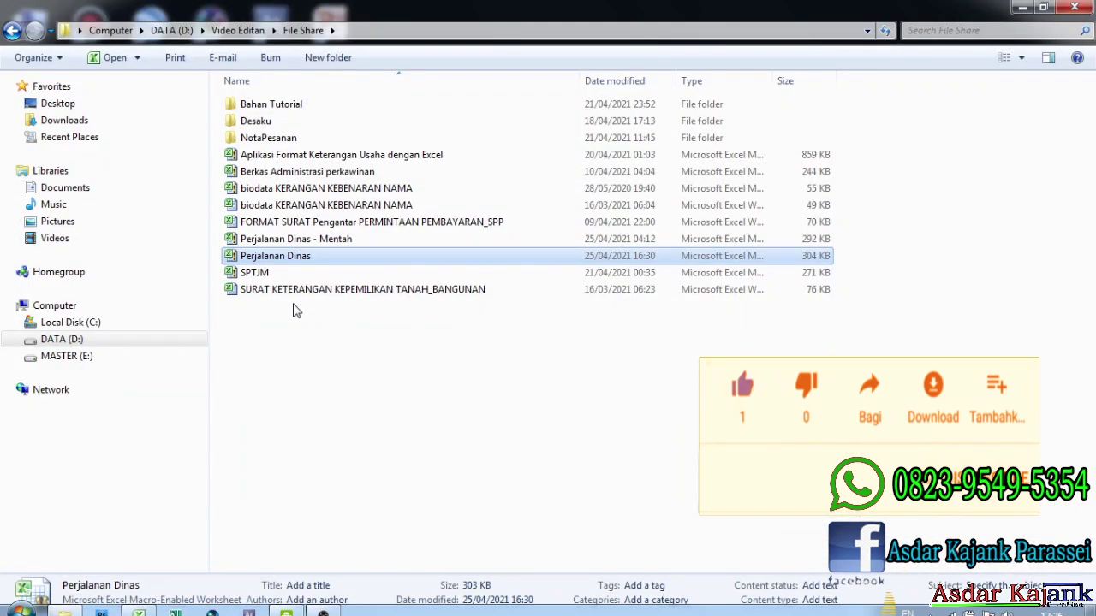
double_click(294, 242)
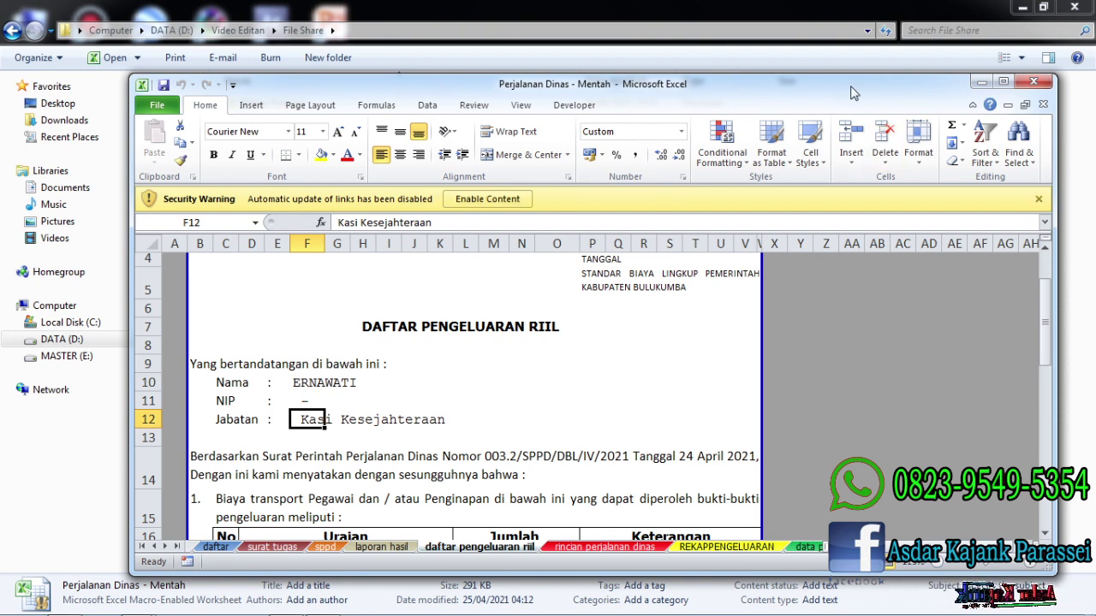
left_click_drag(853, 92, 817, 61)
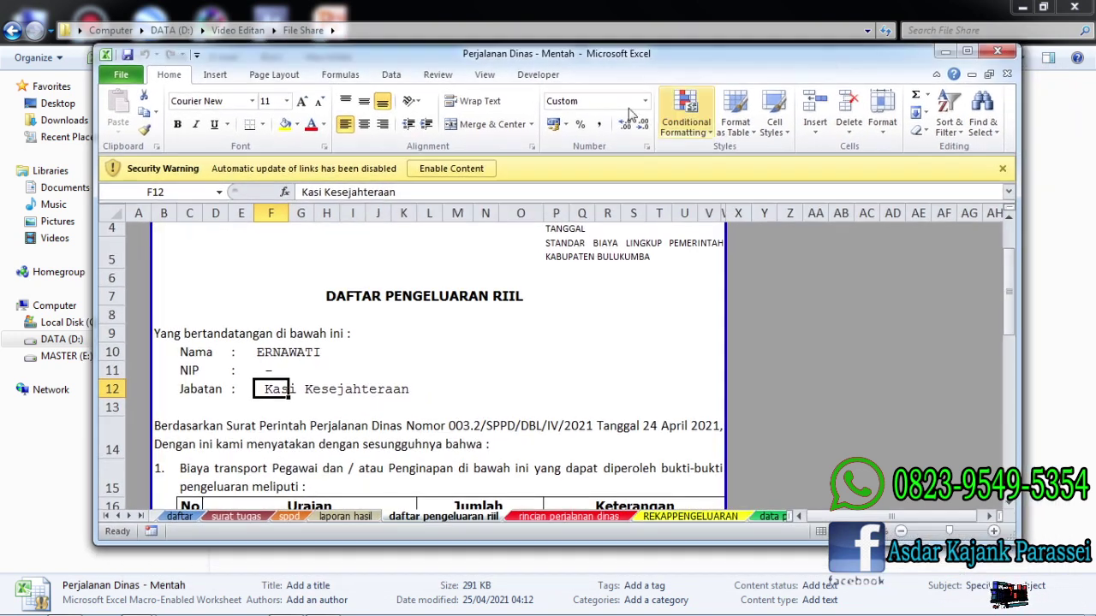
left_click(452, 169)
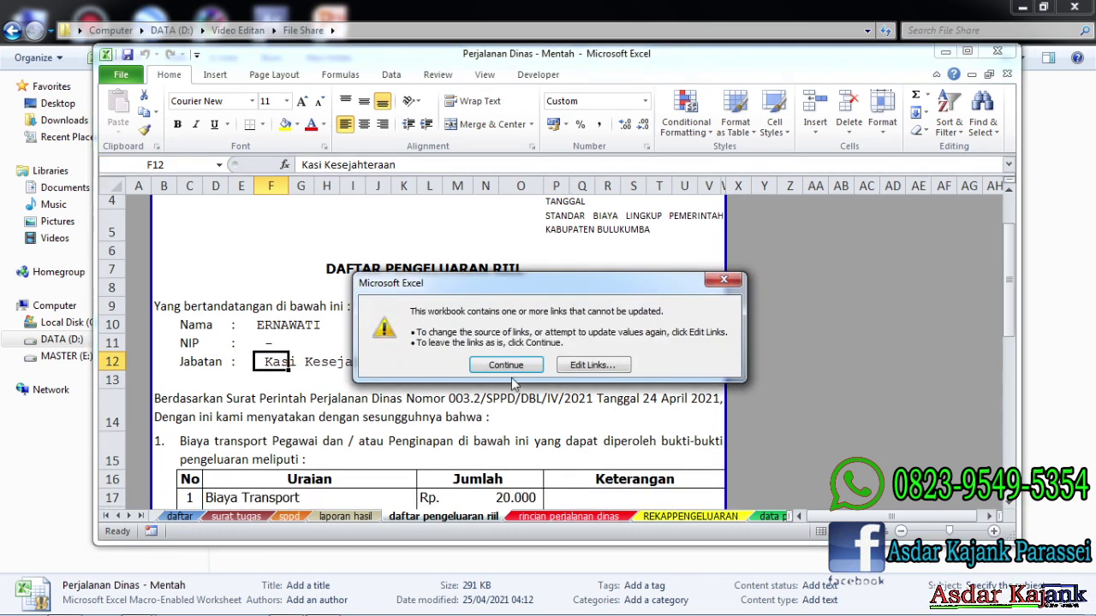
left_click(506, 366)
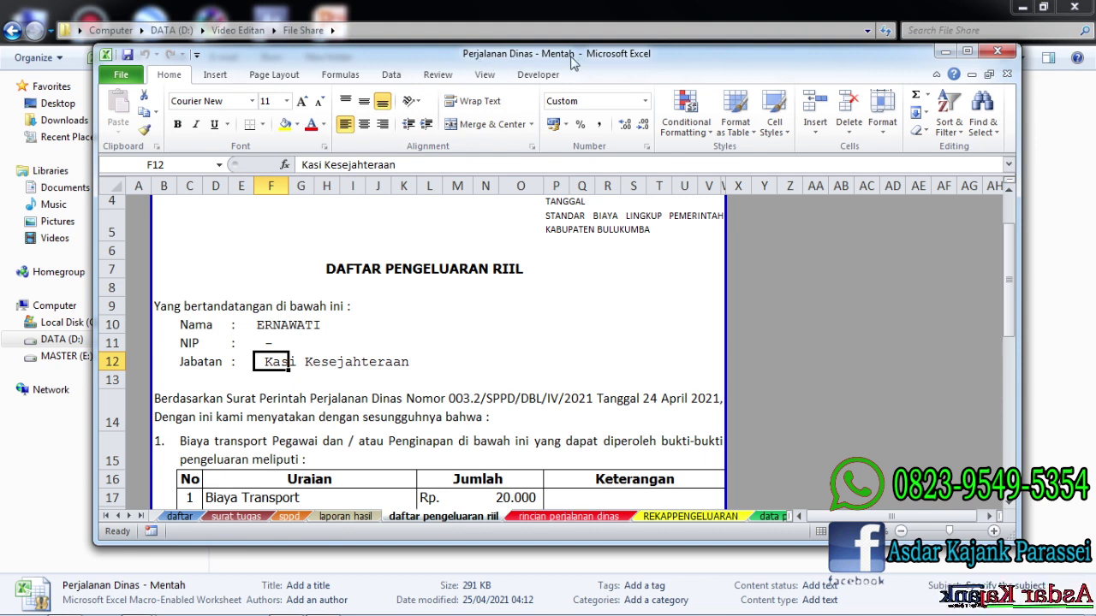
Step: Maximize the Perjalanan Dinas - Mentah window and show the top of its surat tugas sheet
left_click(505, 323)
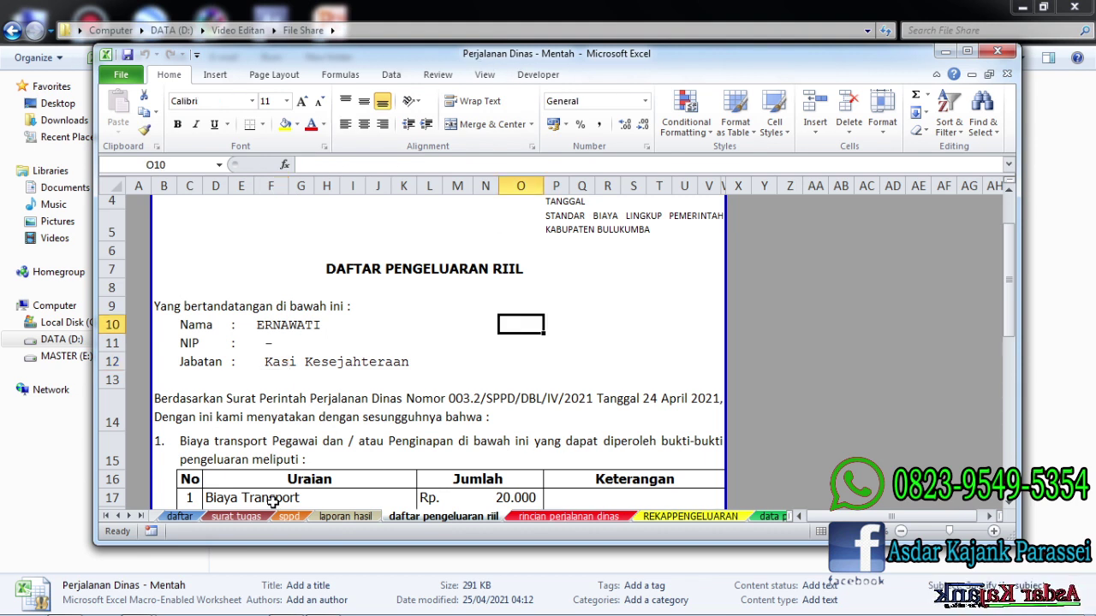
left_click(967, 53)
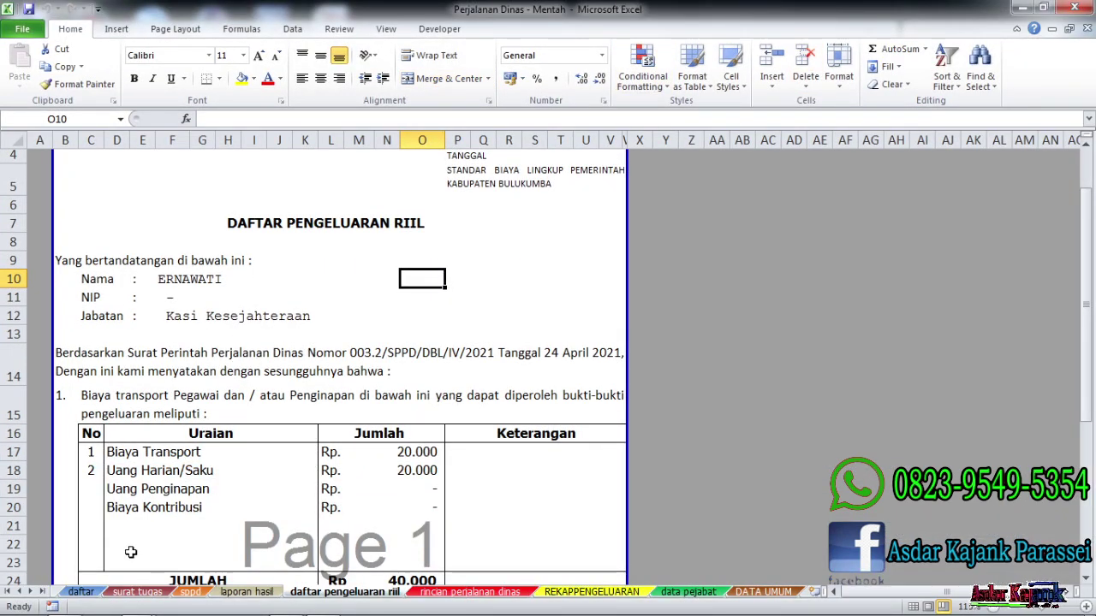
left_click(138, 591)
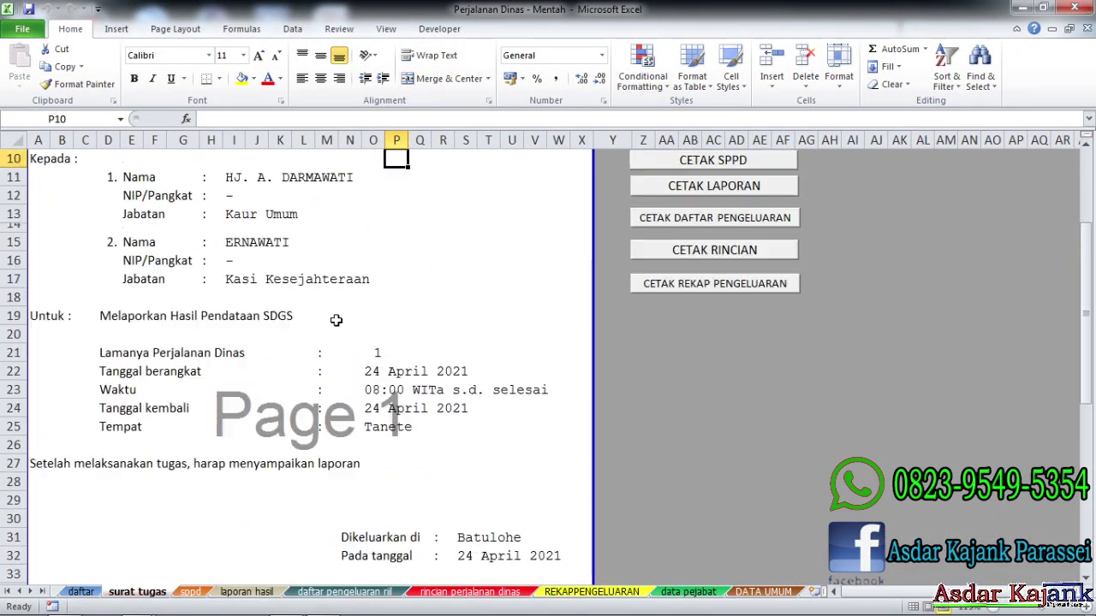
scroll(335, 320, "up", 3)
left_click(336, 307)
left_click(237, 345)
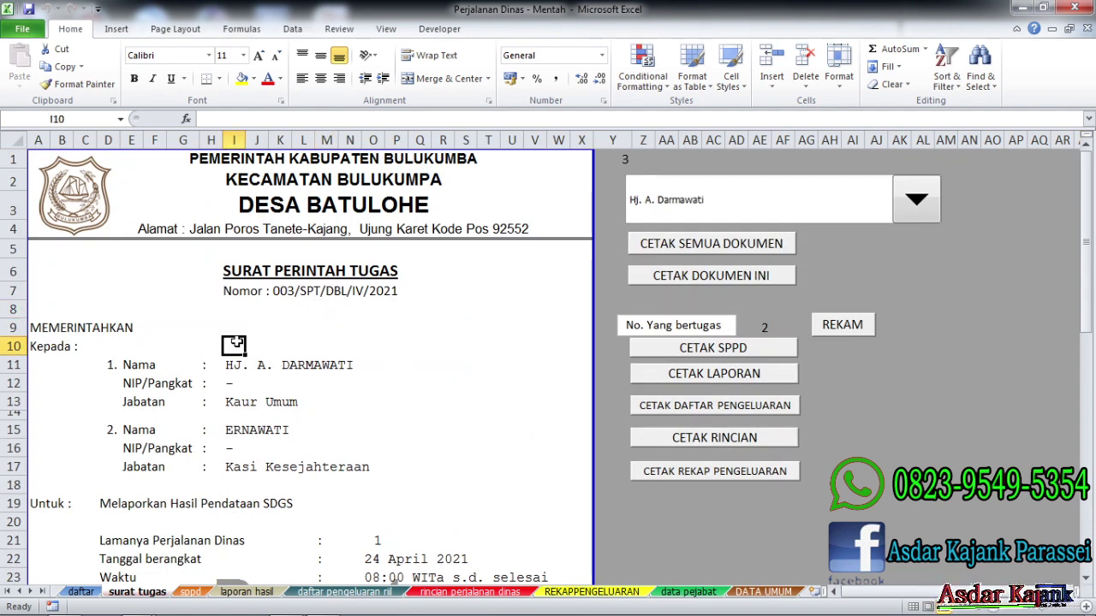
left_click(489, 308)
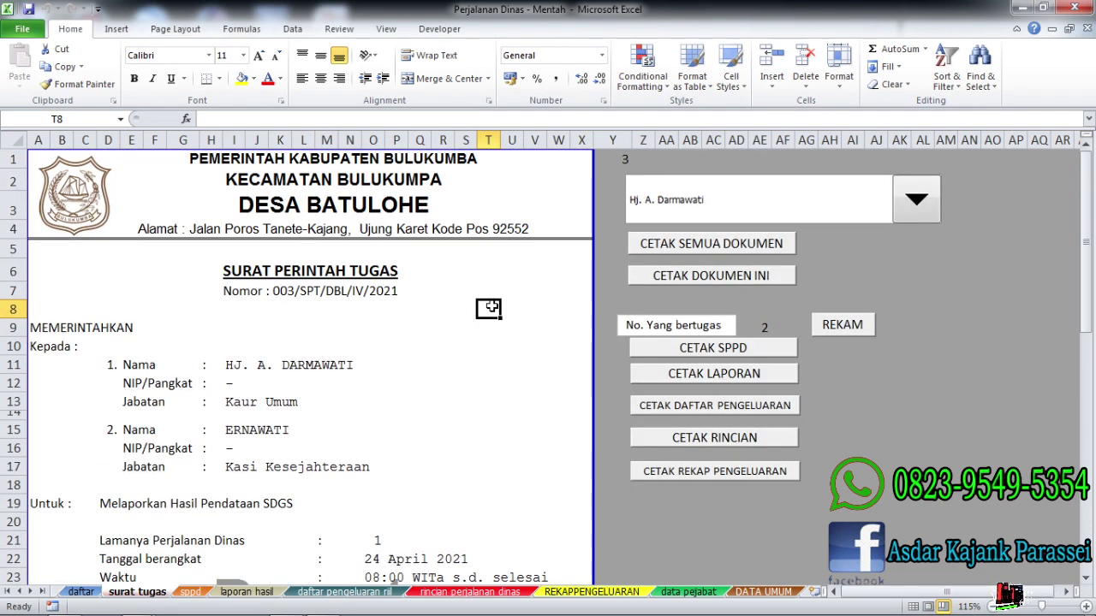
Step: Try the employee selector on the surat tugas sheet with the first and second employees, and switch back to the third
left_click(915, 202)
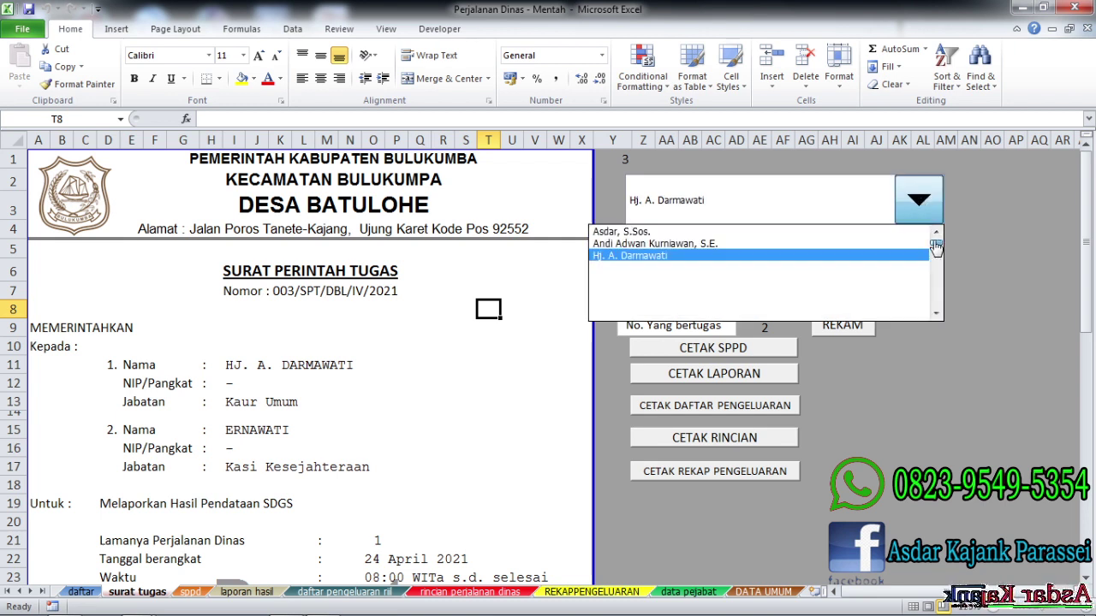
left_click(655, 233)
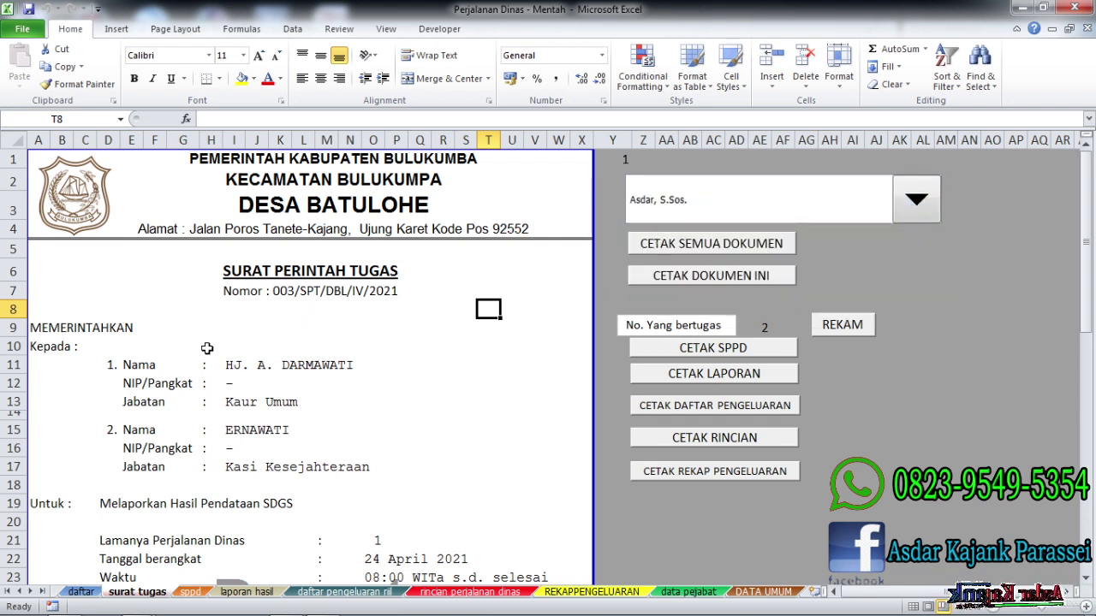
left_click(880, 200)
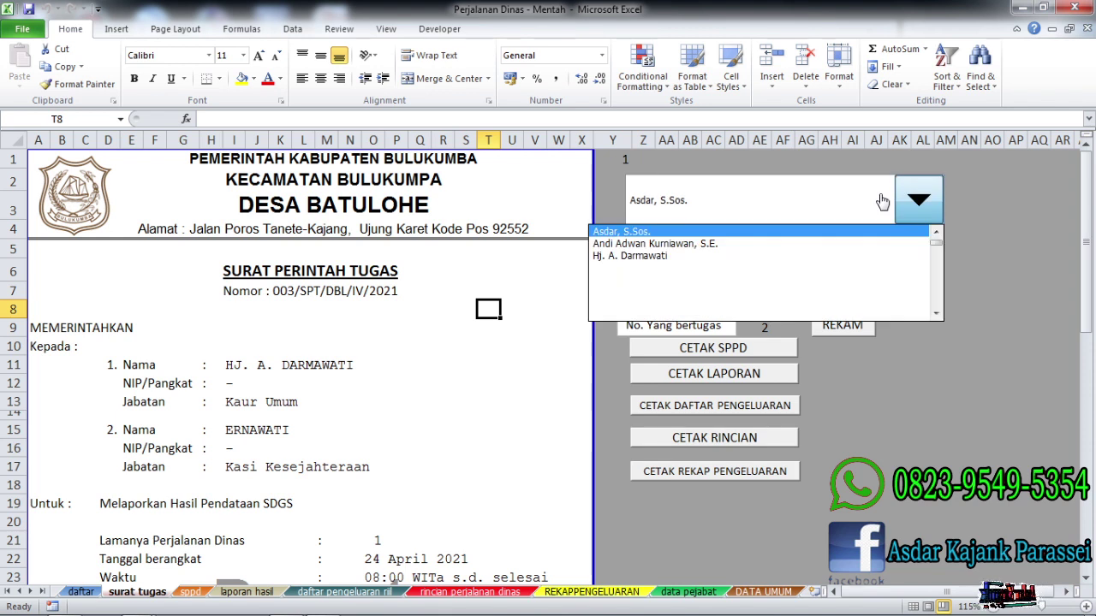
left_click(779, 244)
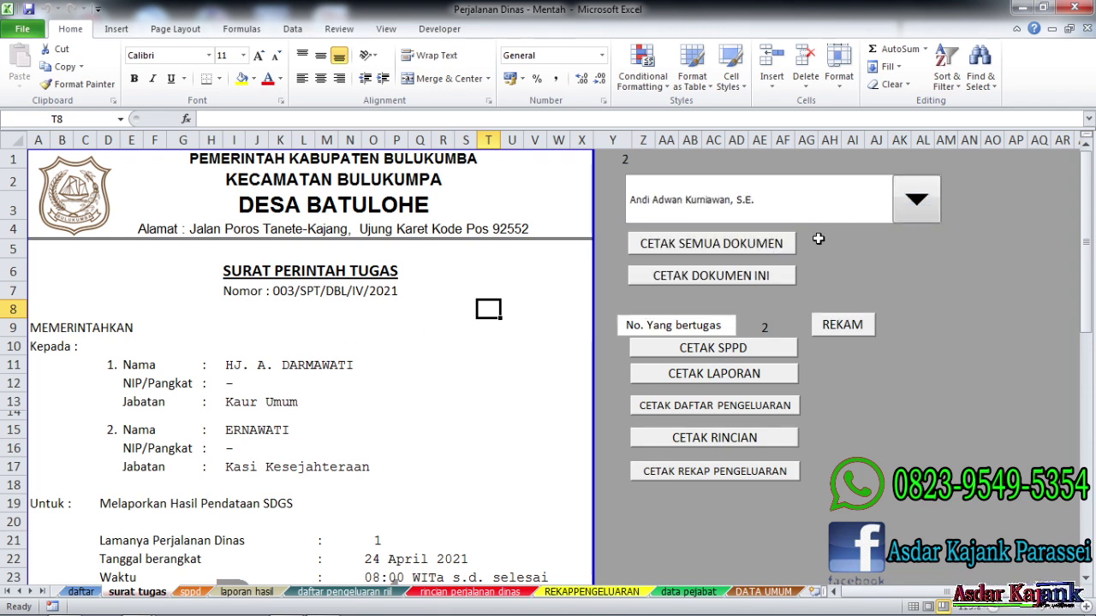
left_click(810, 220)
left_click(780, 246)
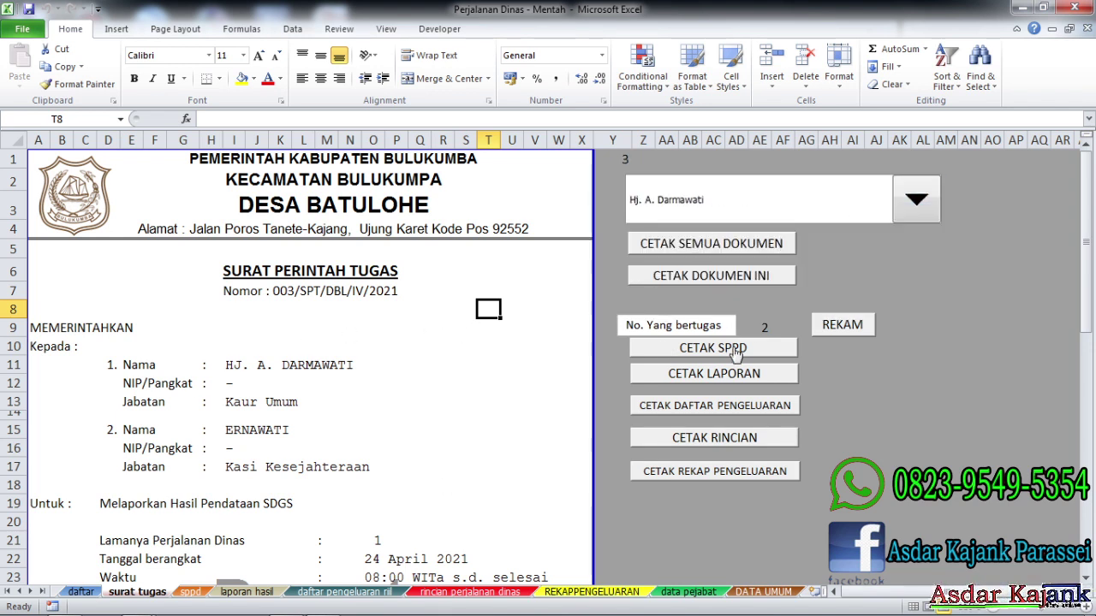
Step: Check the choices offered for No. Yang bertugas and compare them with the employees listed in the assignment letter
left_click(766, 328)
left_click(779, 328)
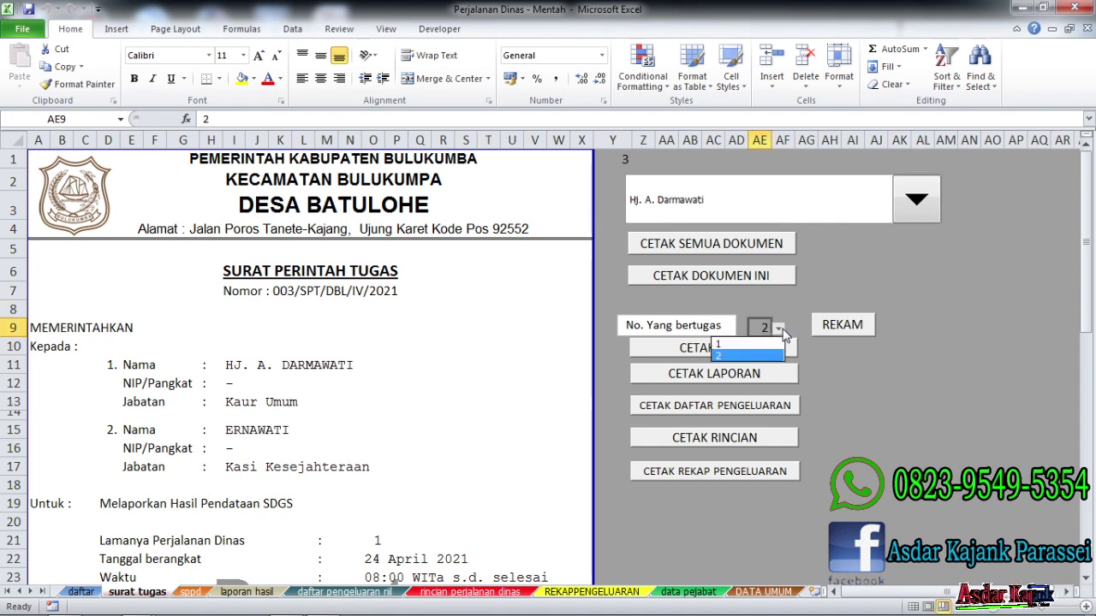
key("Escape")
left_click(711, 349)
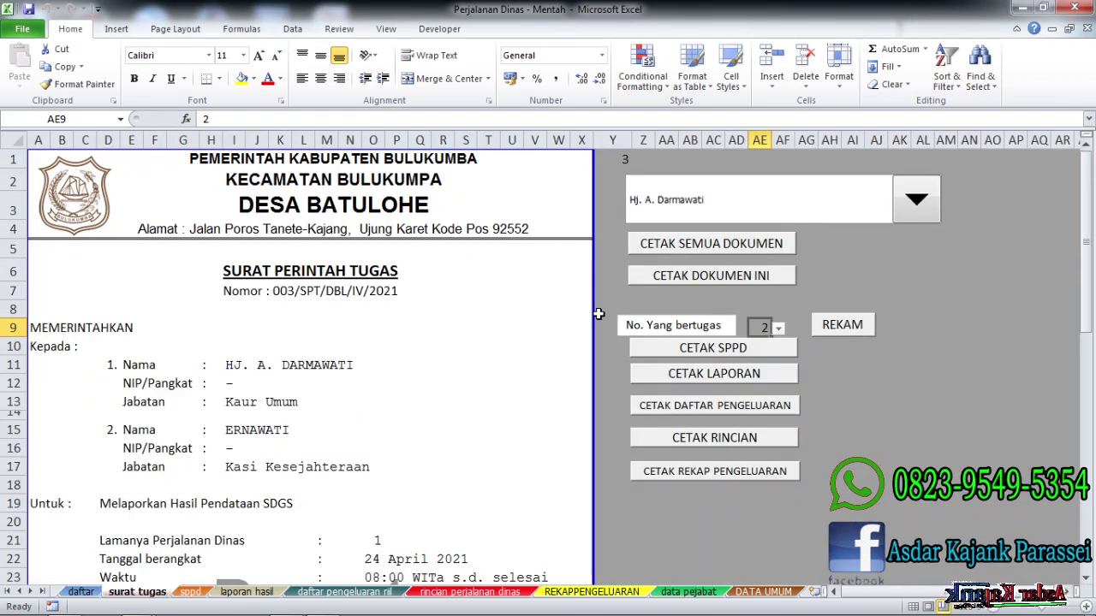
left_click(995, 379)
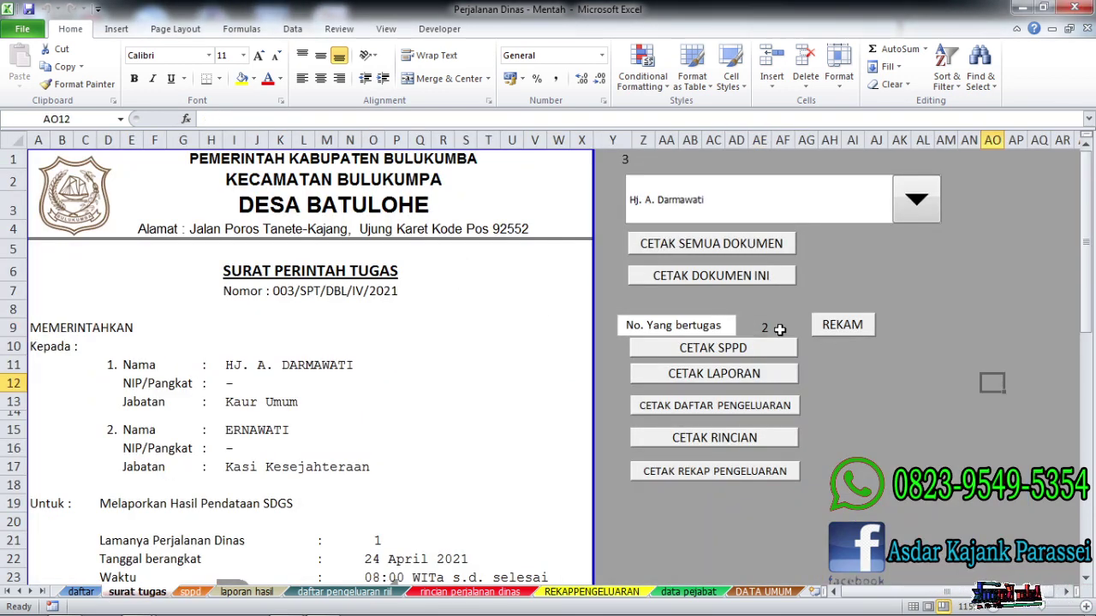
left_click(764, 328)
left_click(779, 327)
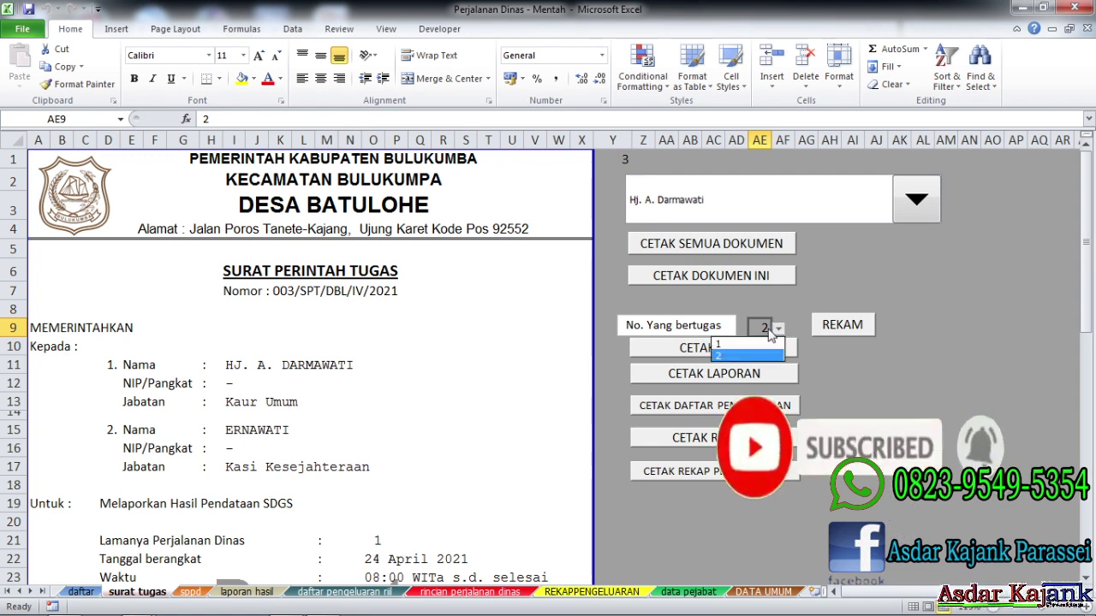
left_click(233, 430)
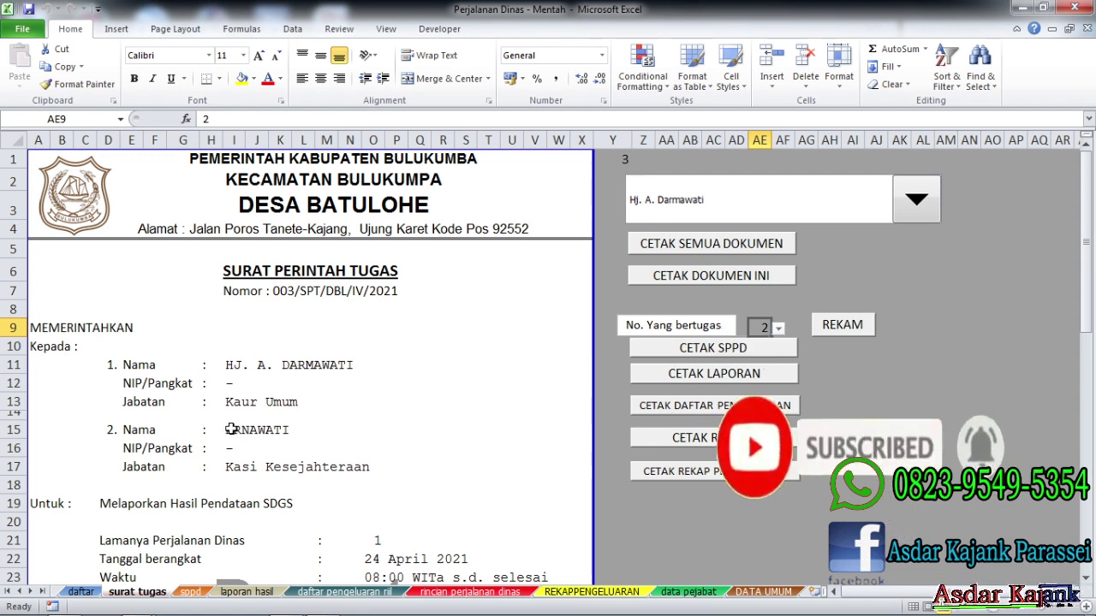
Step: Check the assigned employee's name at the top of the sppd sheet and return to surat tugas
left_click(194, 597)
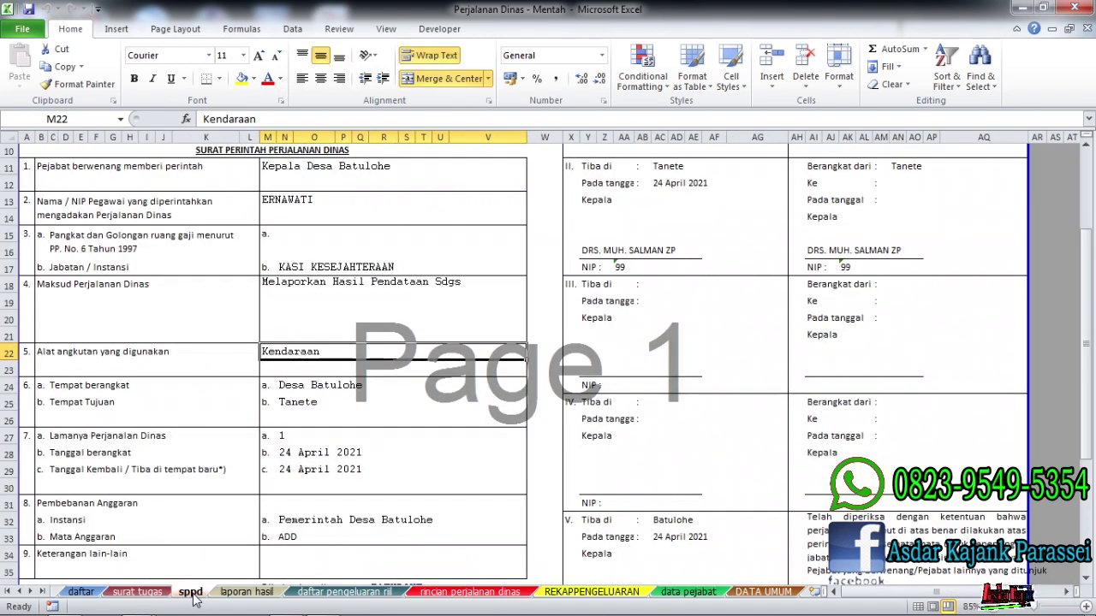
scroll(268, 244, "up", 3)
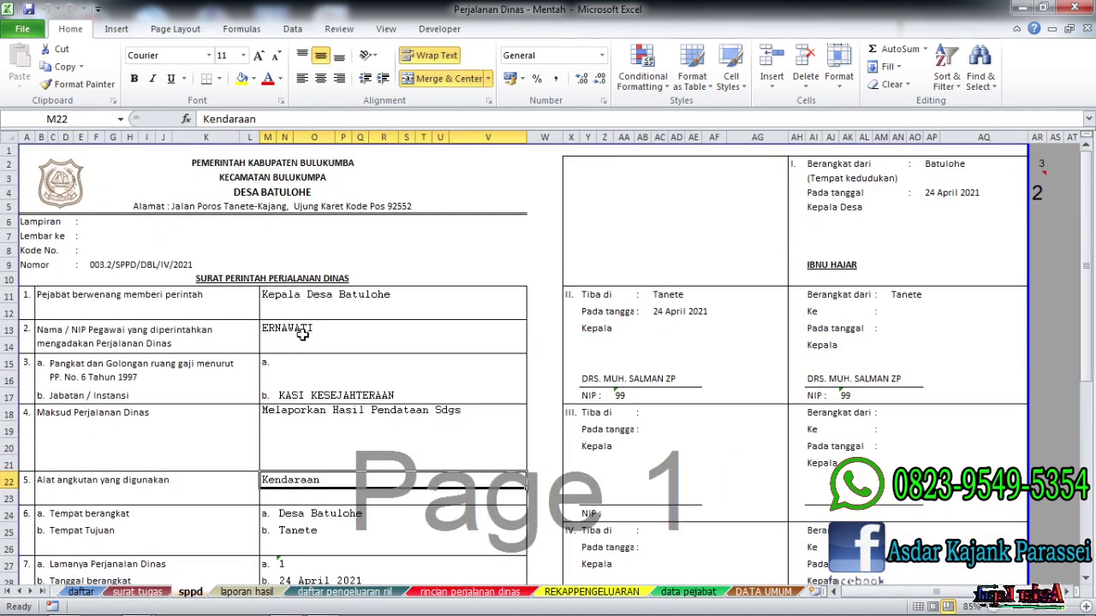
left_click(153, 593)
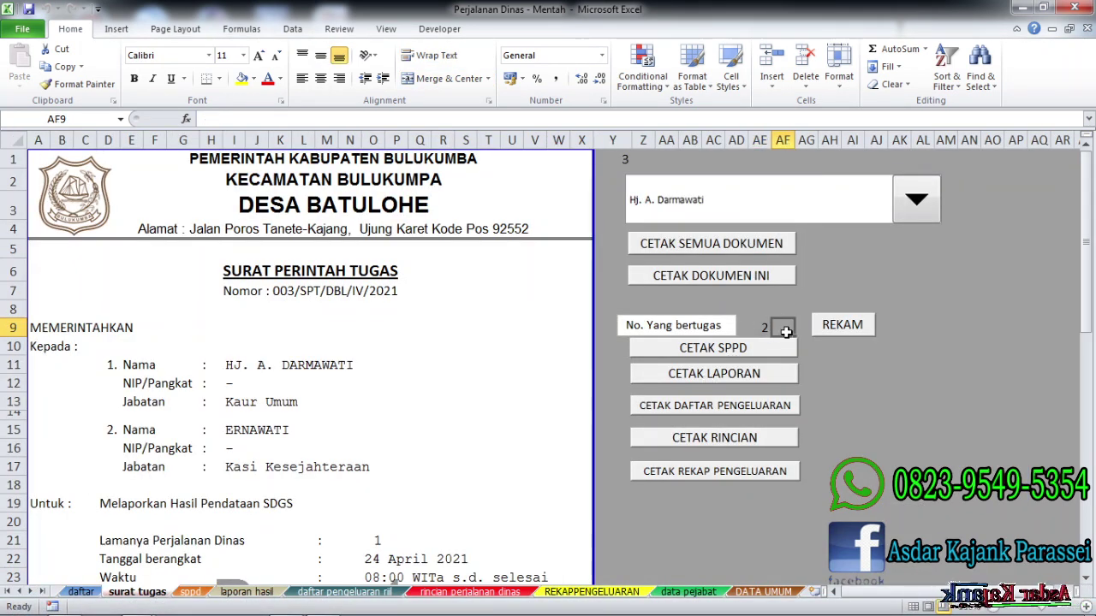
Step: Set No. Yang bertugas to 1, check the employee name on the sppd sheet, and return to surat tugas
left_click(768, 328)
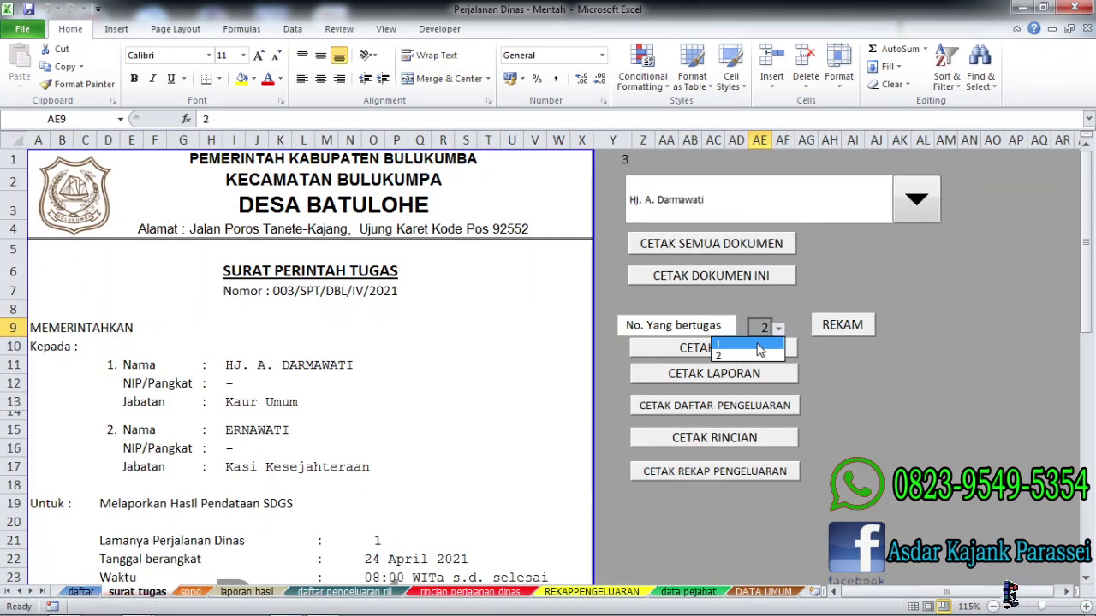
left_click(760, 344)
left_click(828, 364)
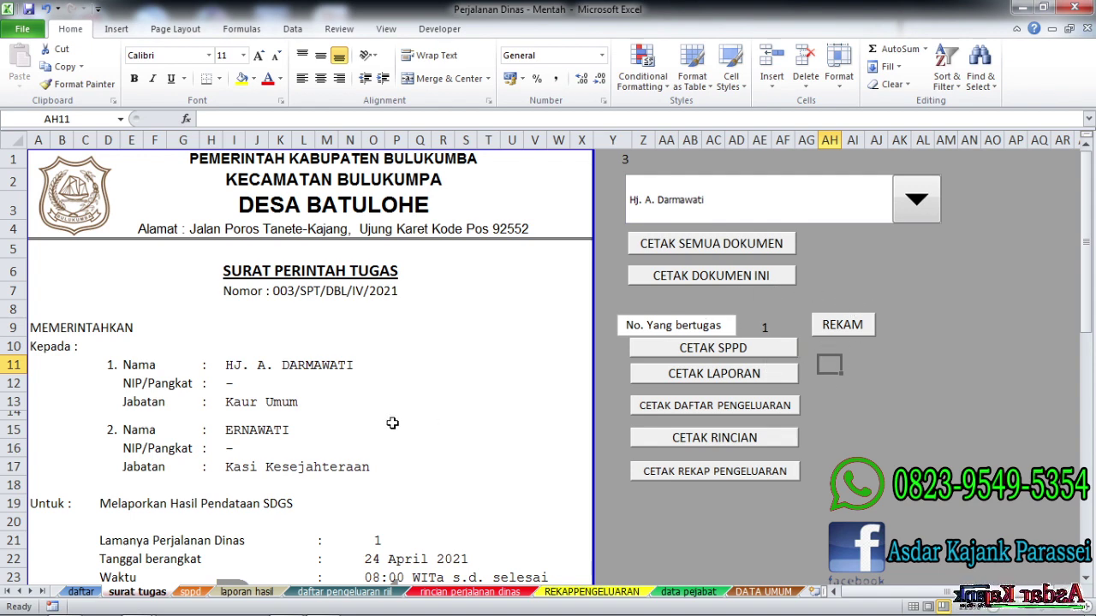
left_click(190, 591)
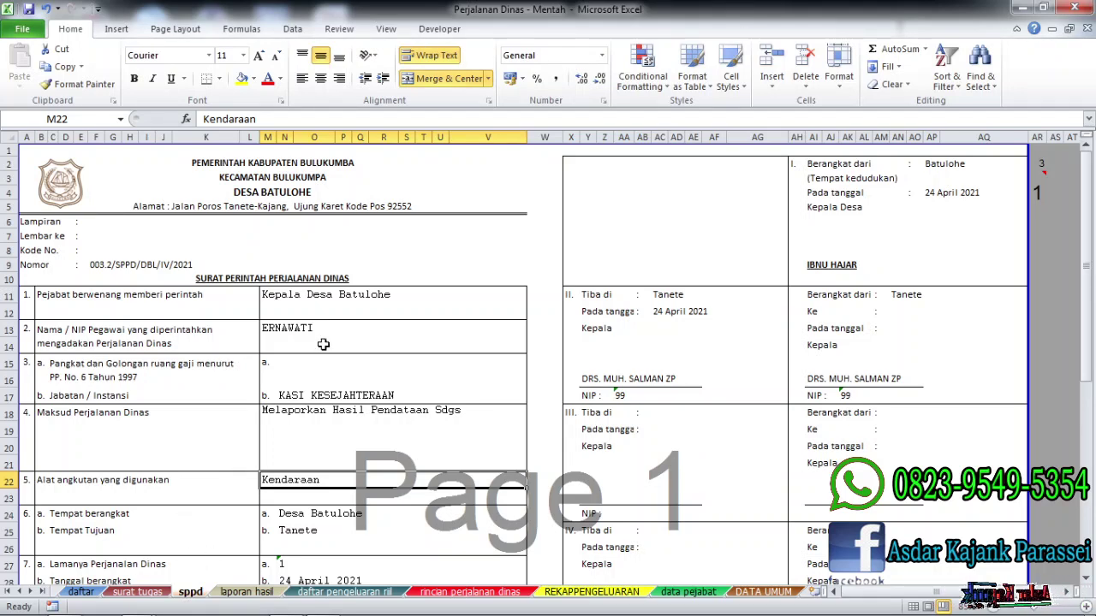
left_click(137, 592)
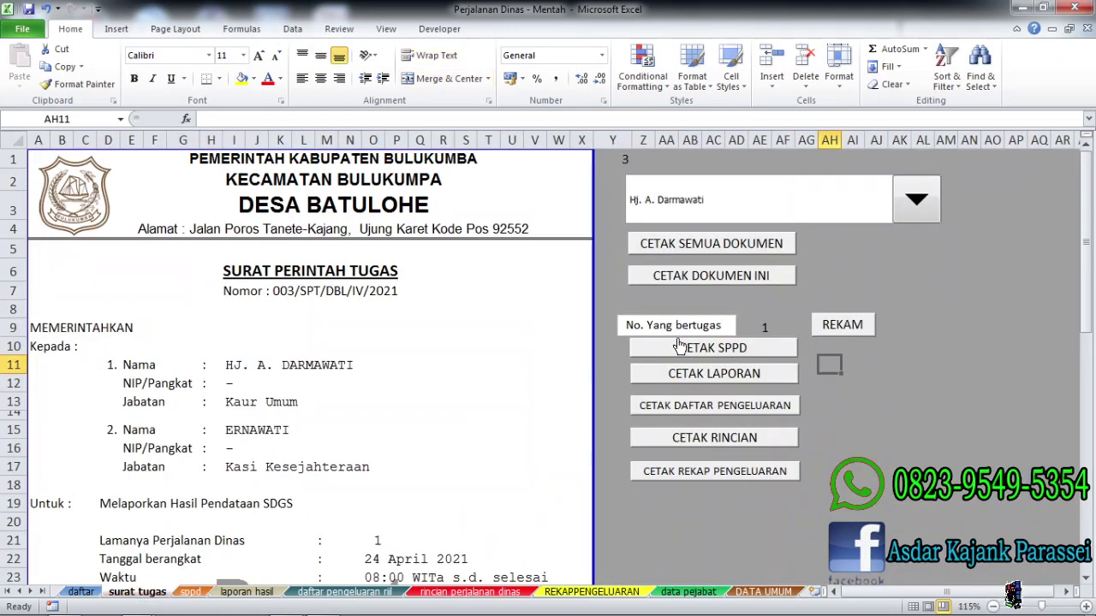
Step: Examine the sppd sheet again, comparing its employee name with the first employee in the assignment letter
left_click(830, 330)
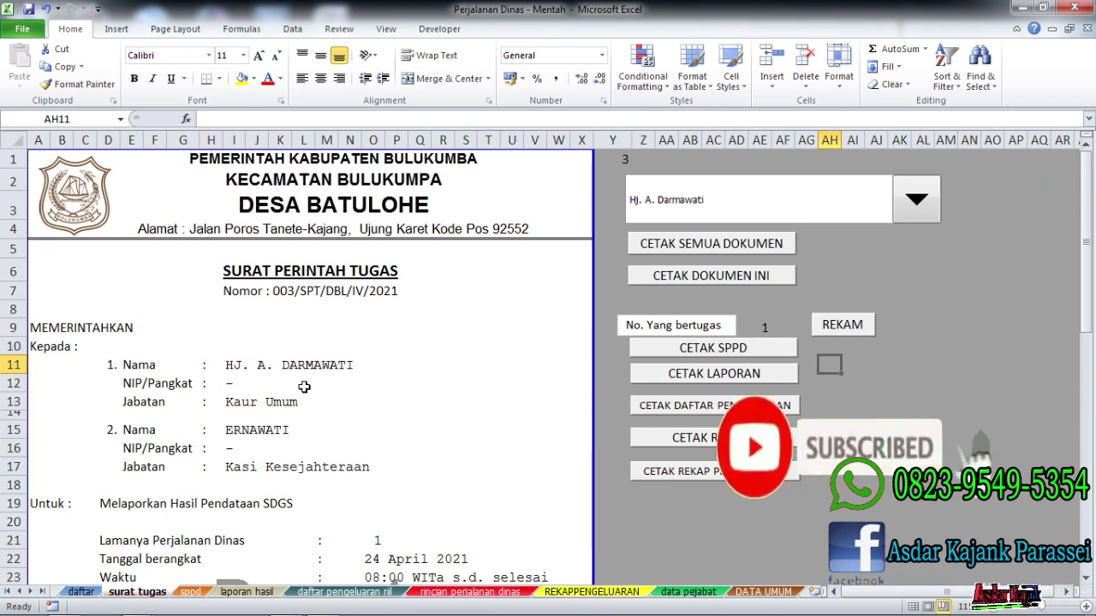
key("ctrl+Page_Down")
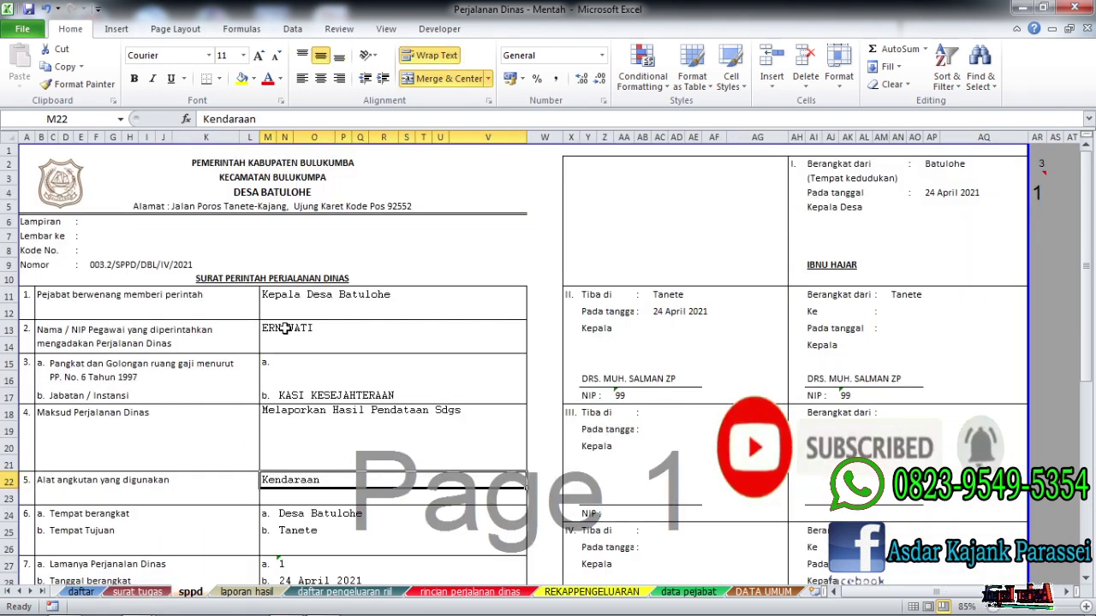
left_click(356, 308)
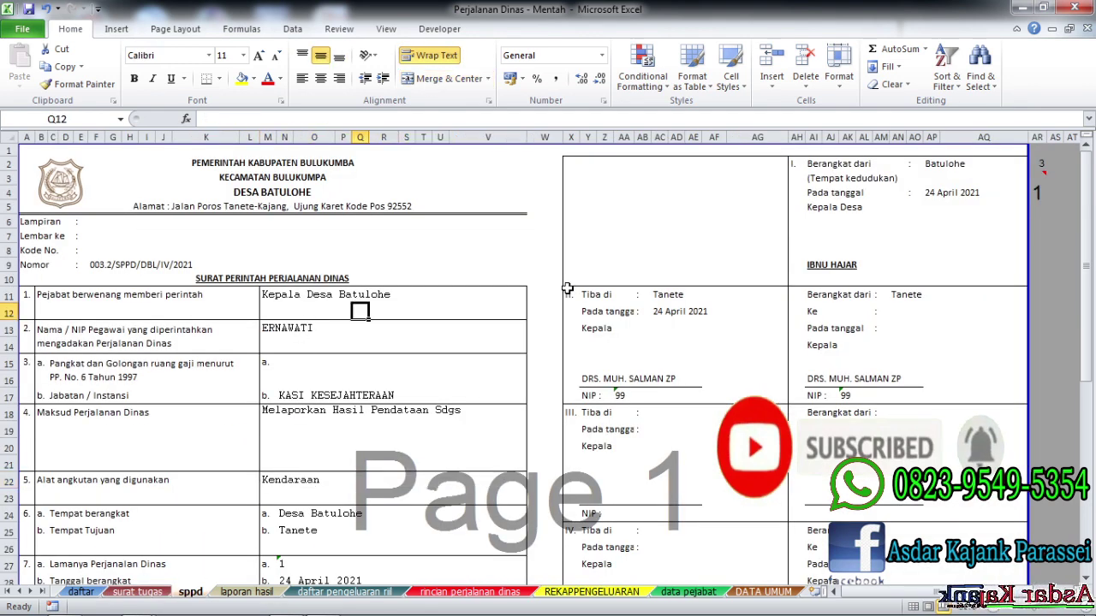
scroll(641, 269, "down", 2)
scroll(640, 268, "up", 2)
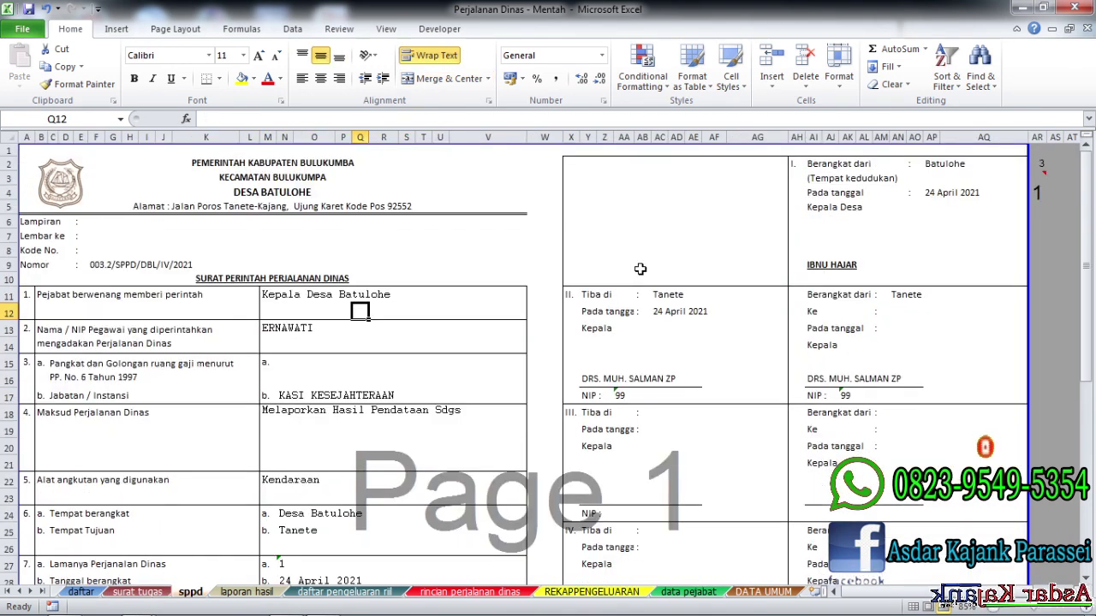
Step: Review the laporan hasil, daftar pengeluaran riil and rincian perjalanan dinas sheets, and return to surat tugas
left_click(240, 594)
left_click(306, 310)
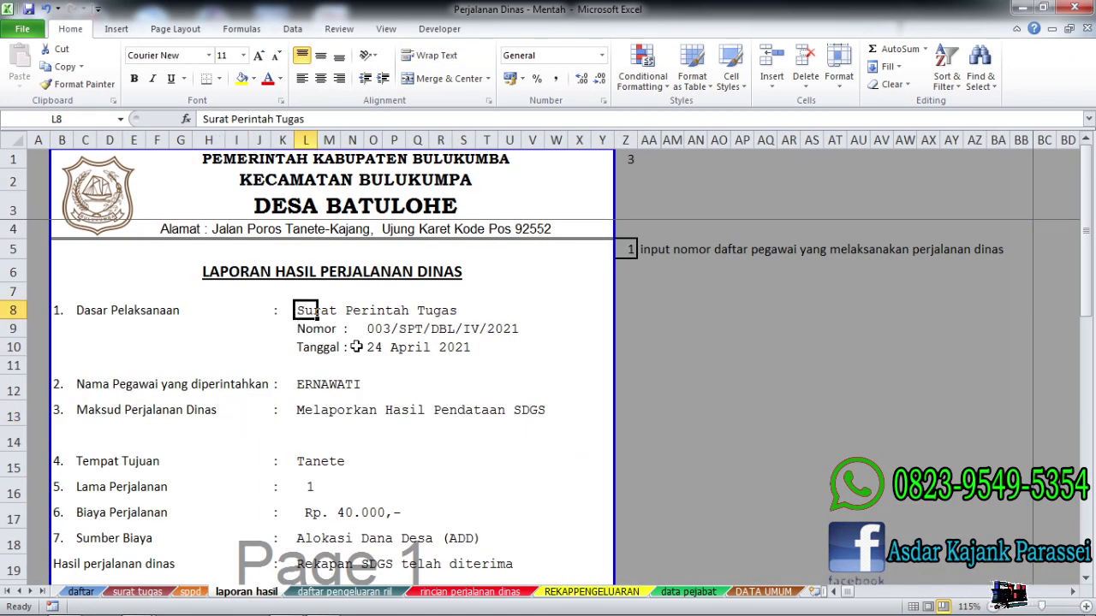
left_click(394, 347)
left_click(347, 591)
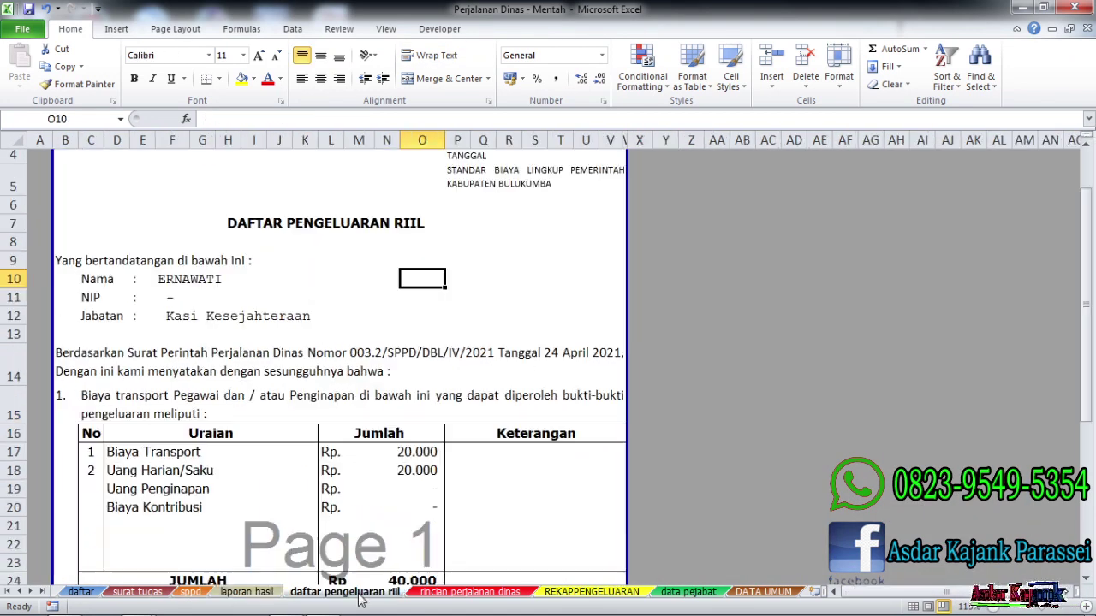
left_click(470, 592)
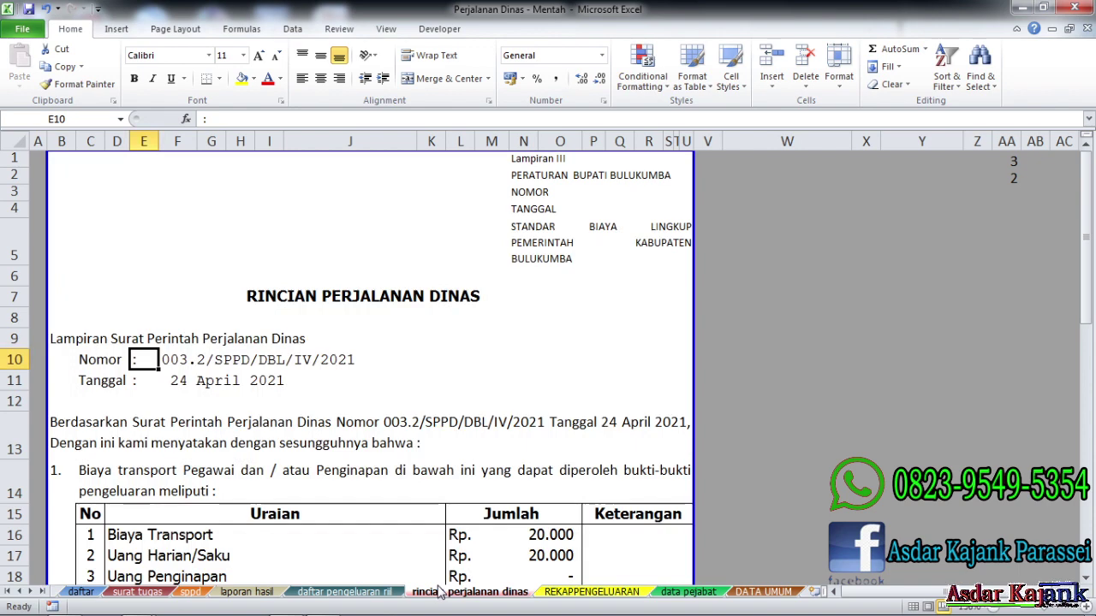
left_click(184, 360)
left_click(295, 380)
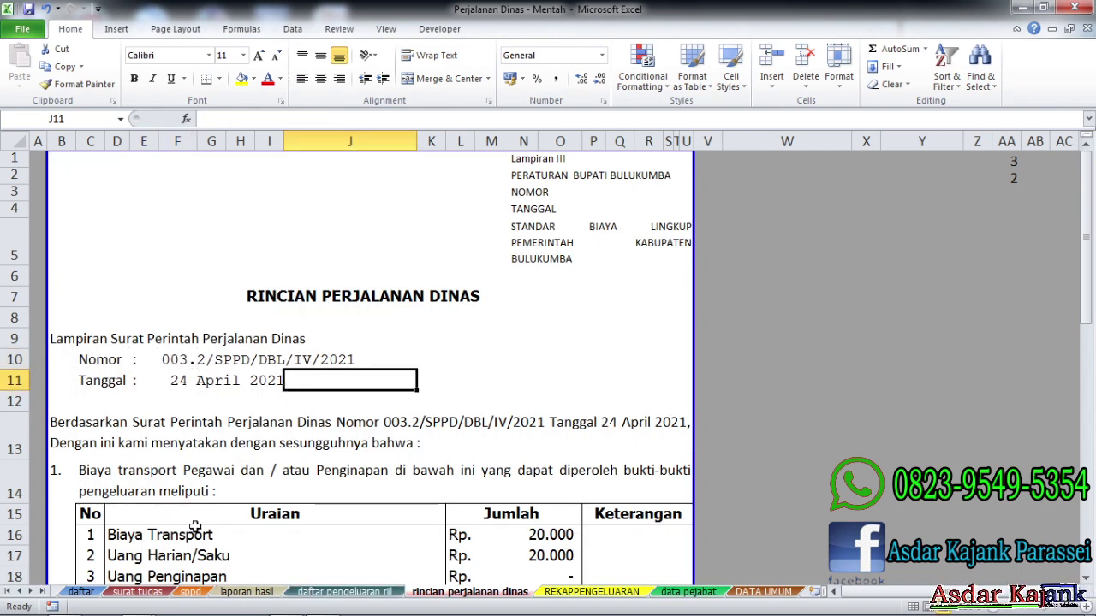
left_click(137, 592)
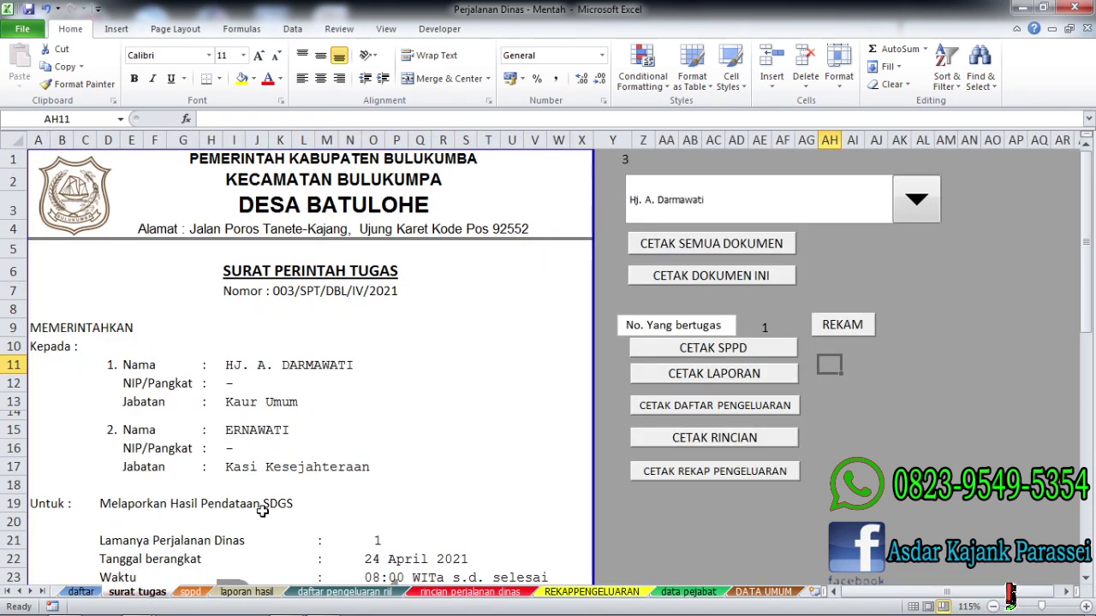
left_click(396, 383)
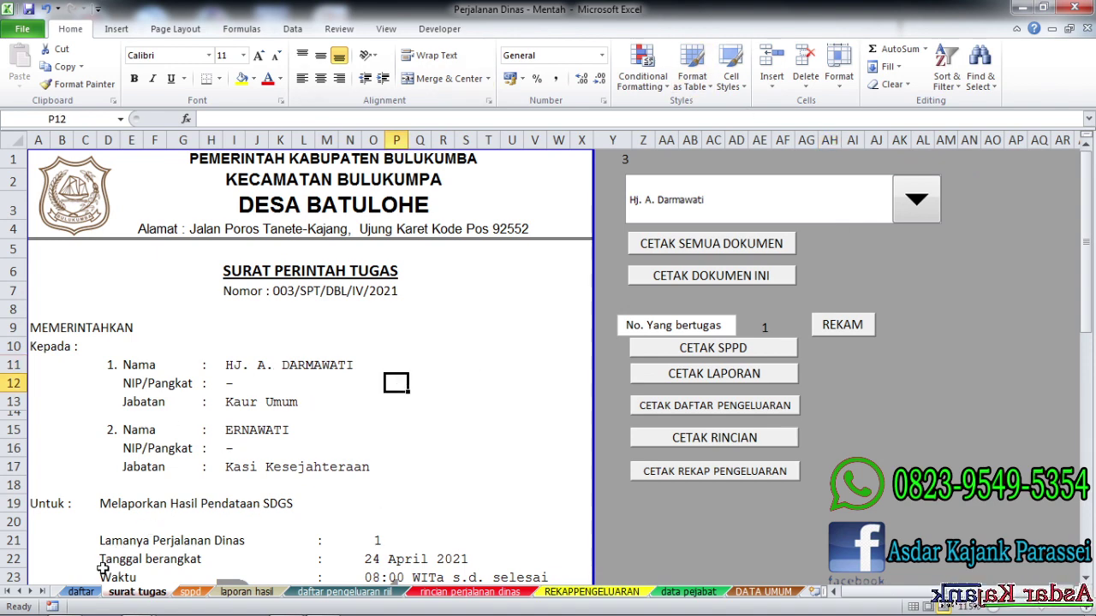
Step: Examine the travel cost and date entries on the daftar sheet, and return to surat tugas
left_click(81, 591)
left_click(254, 335)
left_click(225, 302)
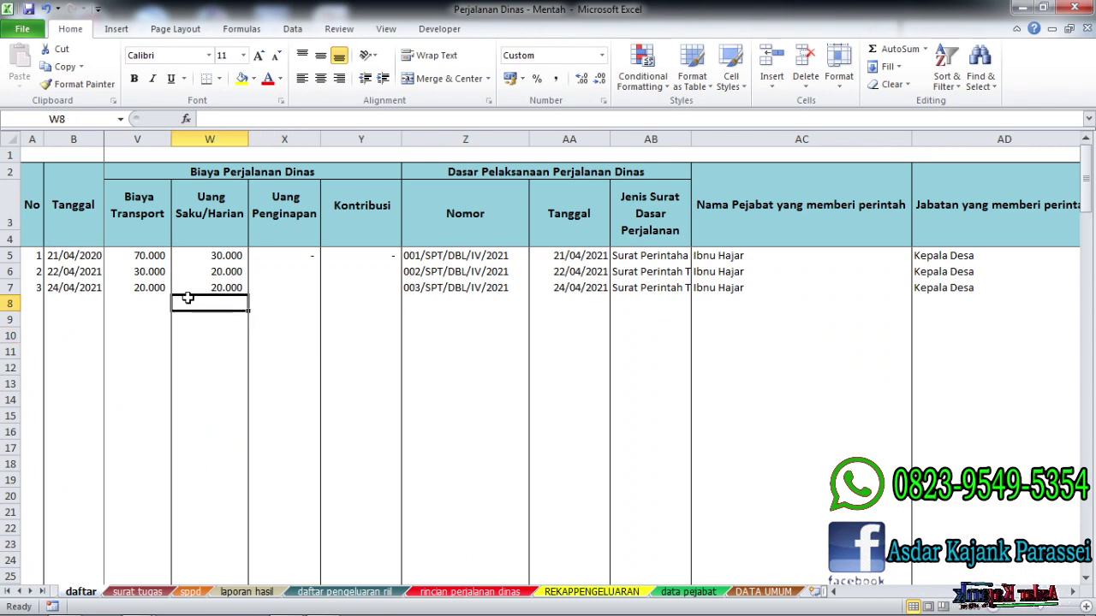
left_click(152, 288)
left_click(84, 272)
left_click(160, 271)
left_click(361, 352)
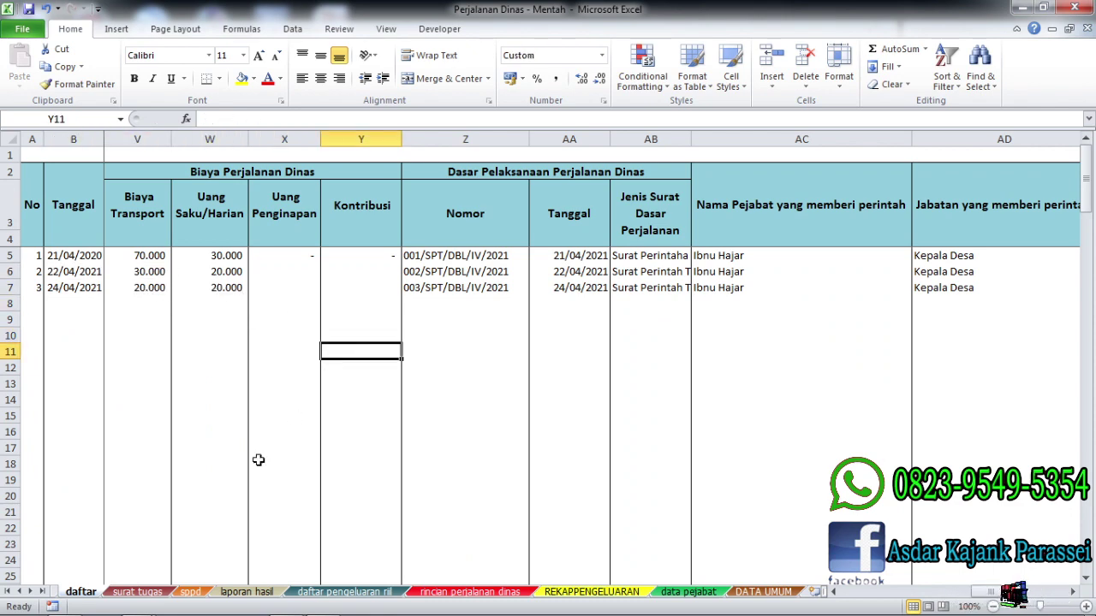
left_click(137, 592)
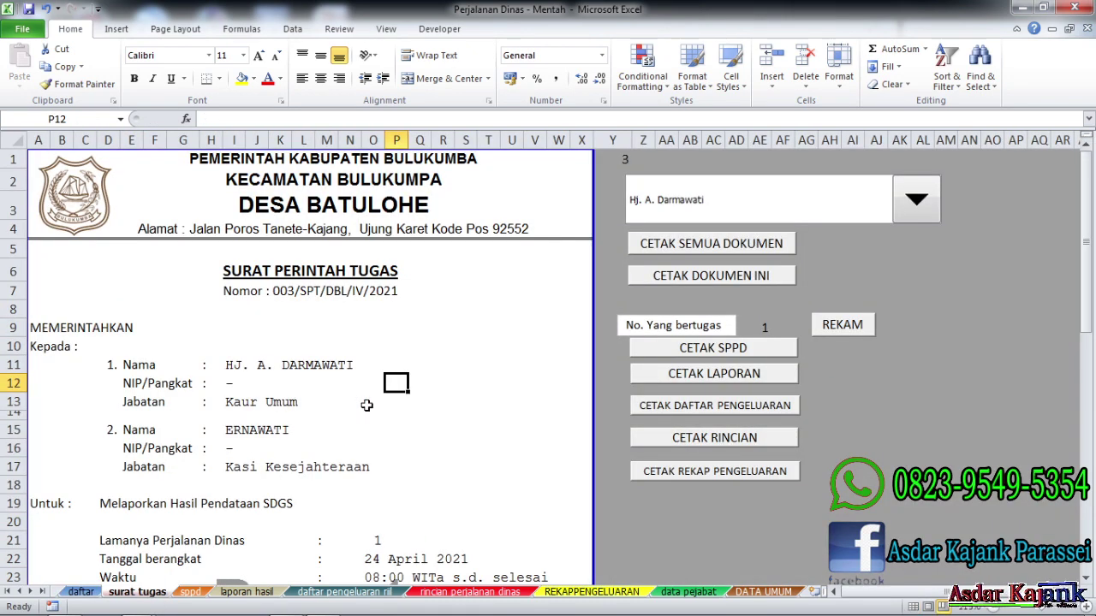
Step: Compare the laporan hasil and sppd sheets with the letter number on surat tugas, ending on laporan hasil
left_click(190, 592)
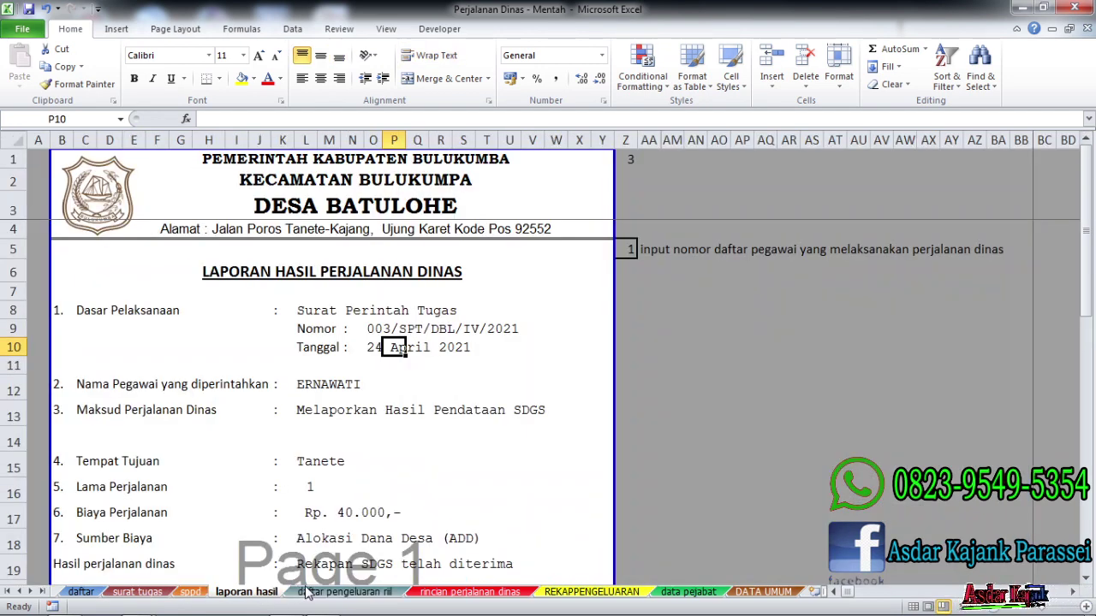
left_click(190, 592)
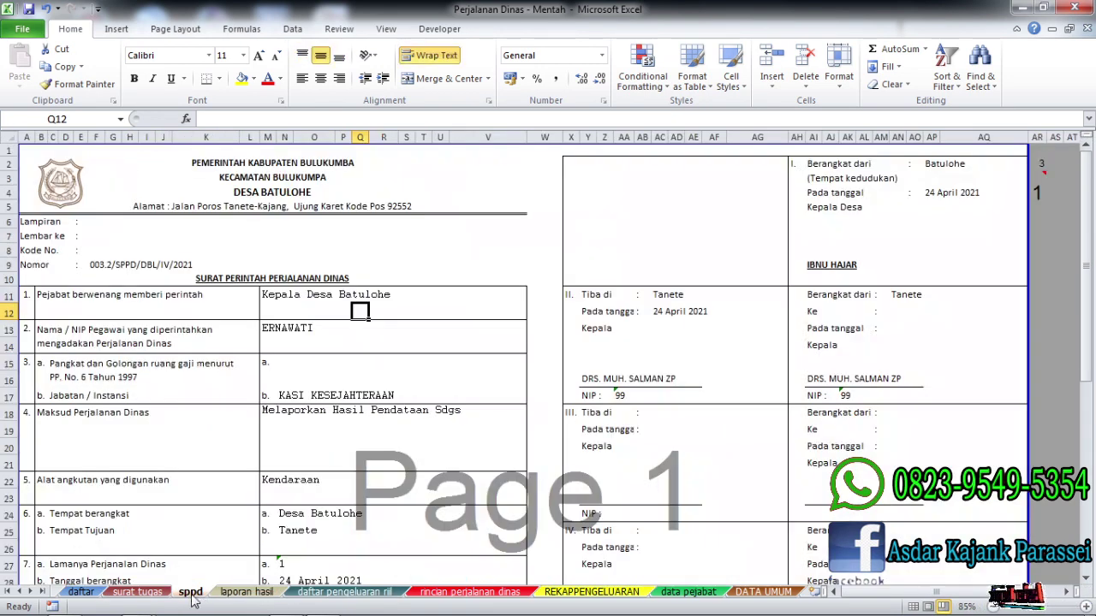
left_click(137, 593)
left_click(282, 293)
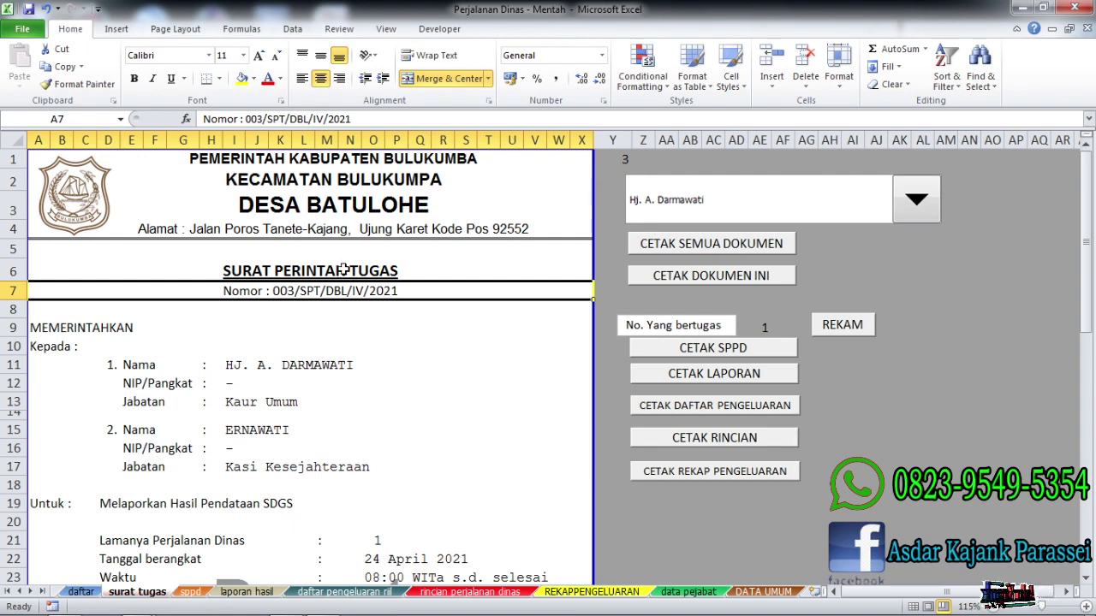
left_click(254, 592)
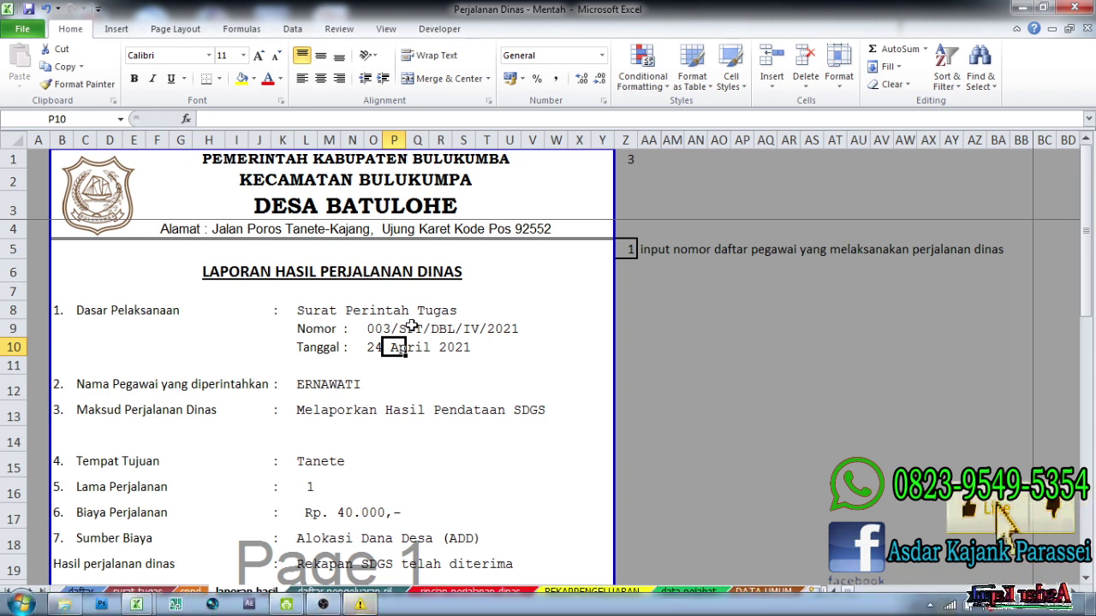
left_click(188, 525)
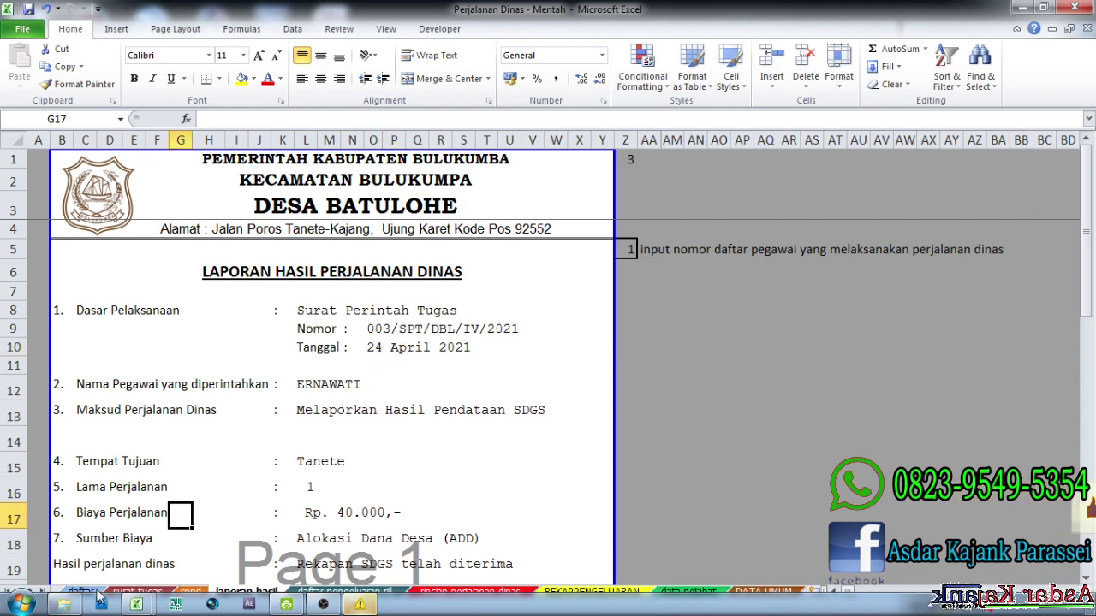
Step: Return to surat tugas and choose the second employee in the employee selector
left_click(111, 586)
left_click(132, 591)
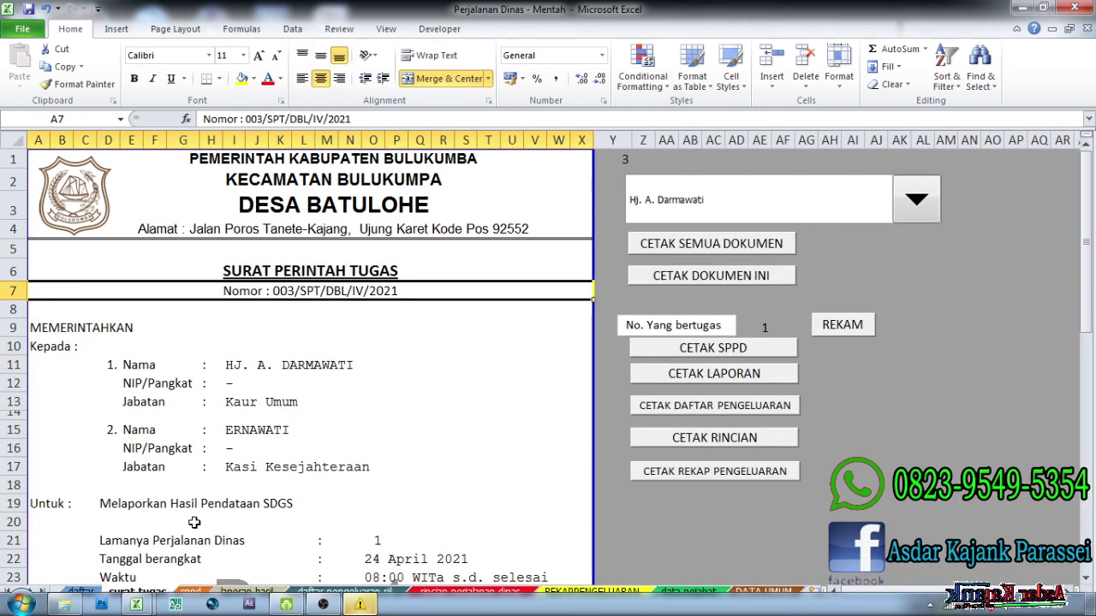
left_click(923, 197)
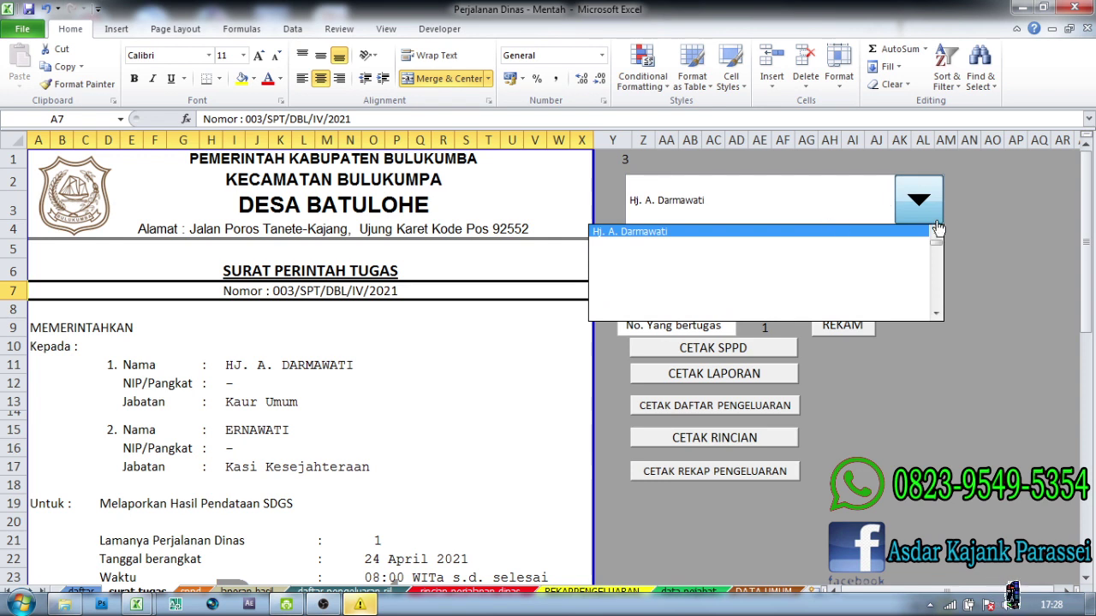
scroll(937, 240, "up", 1)
left_click(847, 231)
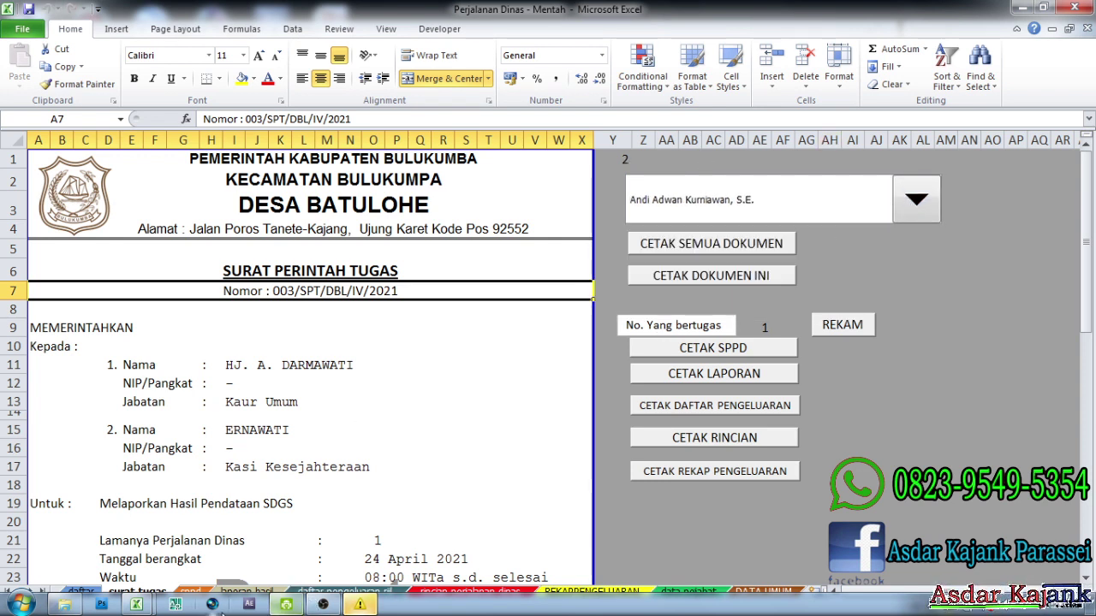
Step: Dismiss the Windows validation notice and switch to the Perjalanan Dinas workbook
left_click(360, 606)
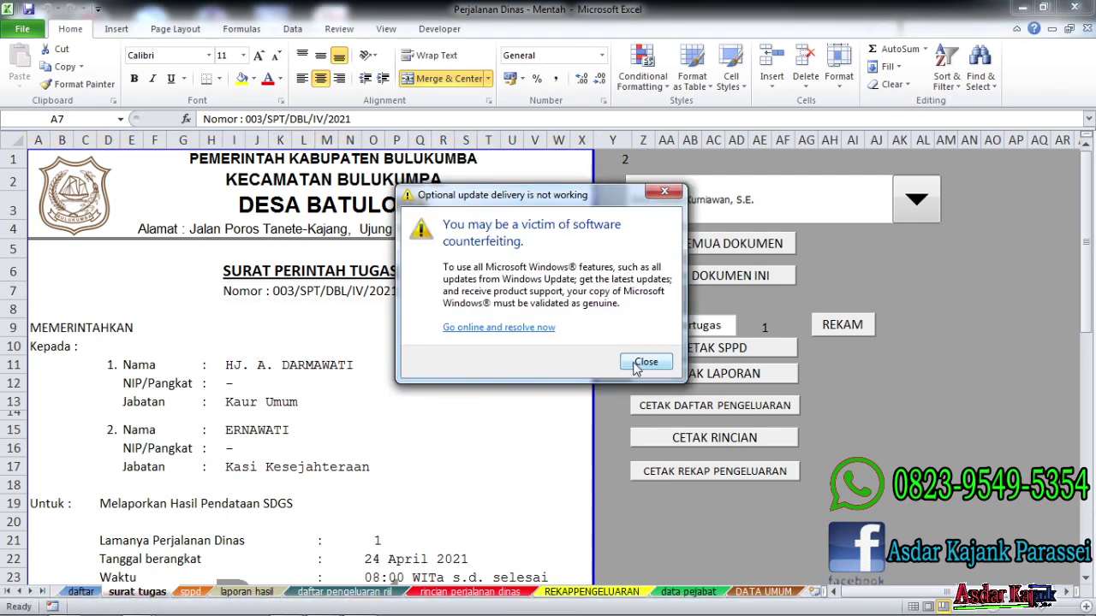
left_click(646, 361)
mouse_move(136, 604)
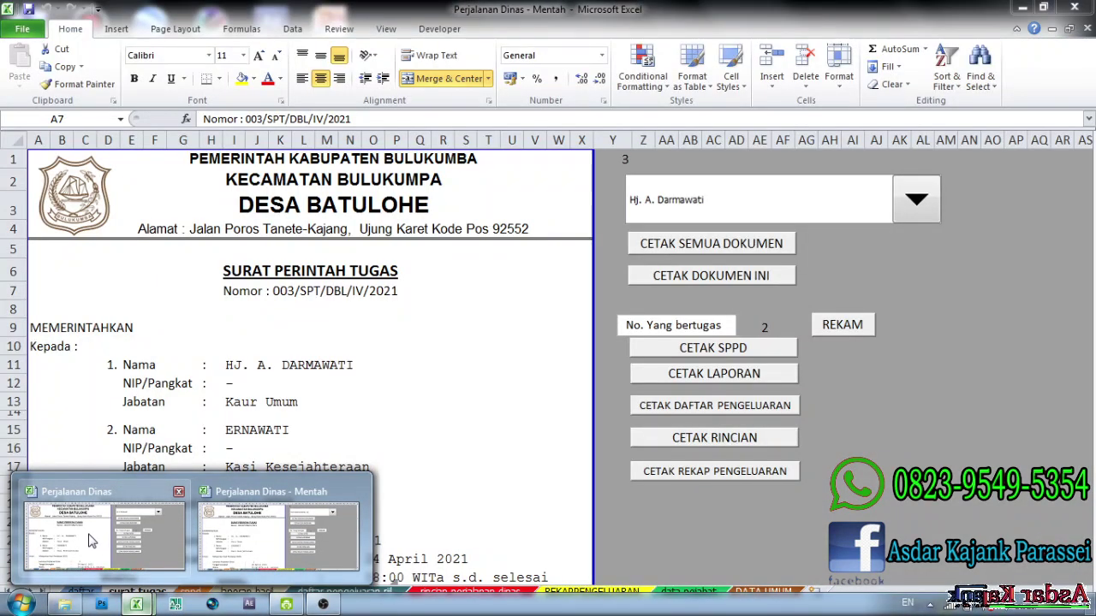
left_click(88, 534)
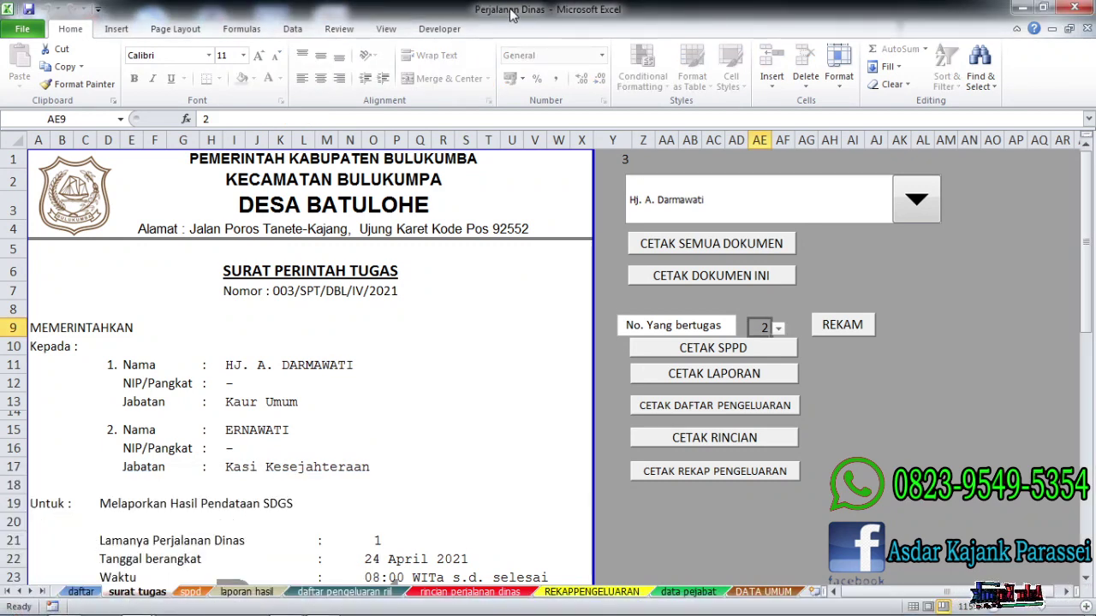
Step: Try the first and second employees in the Perjalanan Dinas workbook's surat tugas selector to see how the assignment letter responds
left_click(936, 205)
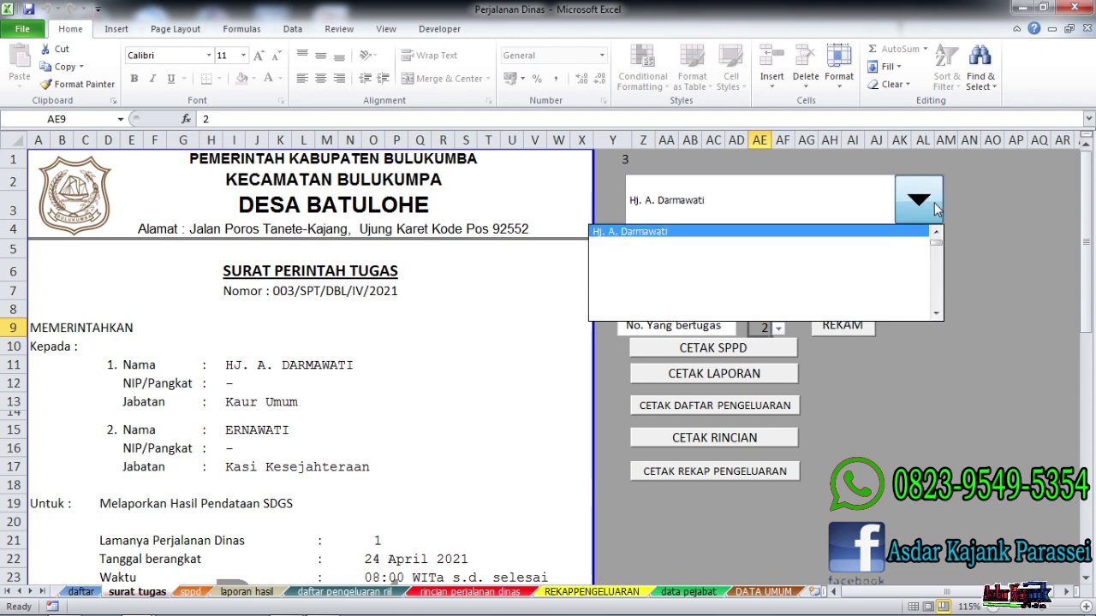
left_click(936, 233)
left_click(936, 233)
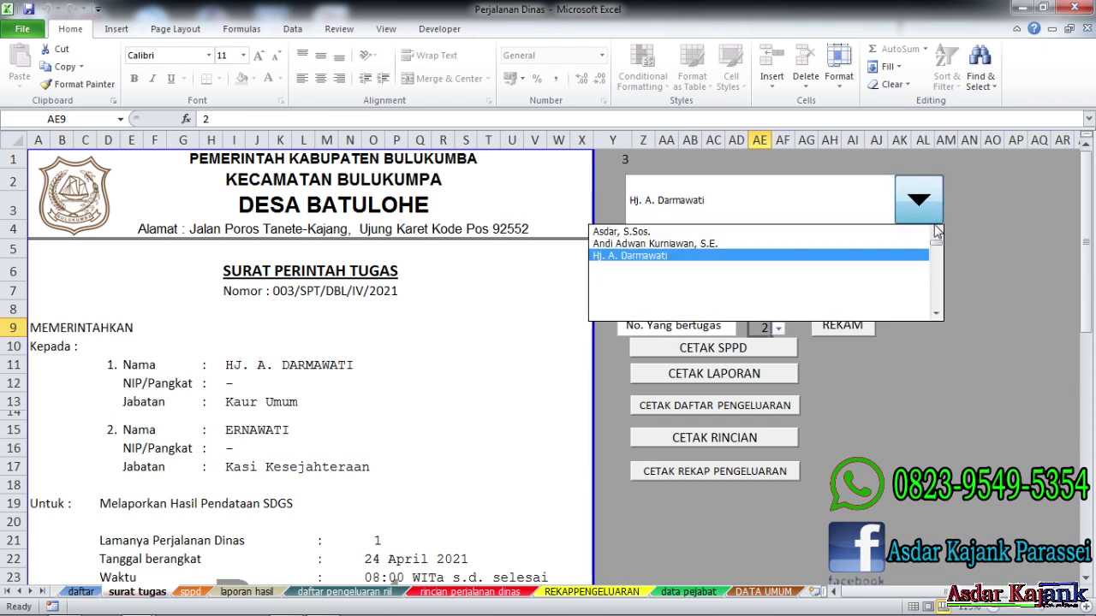
left_click(709, 229)
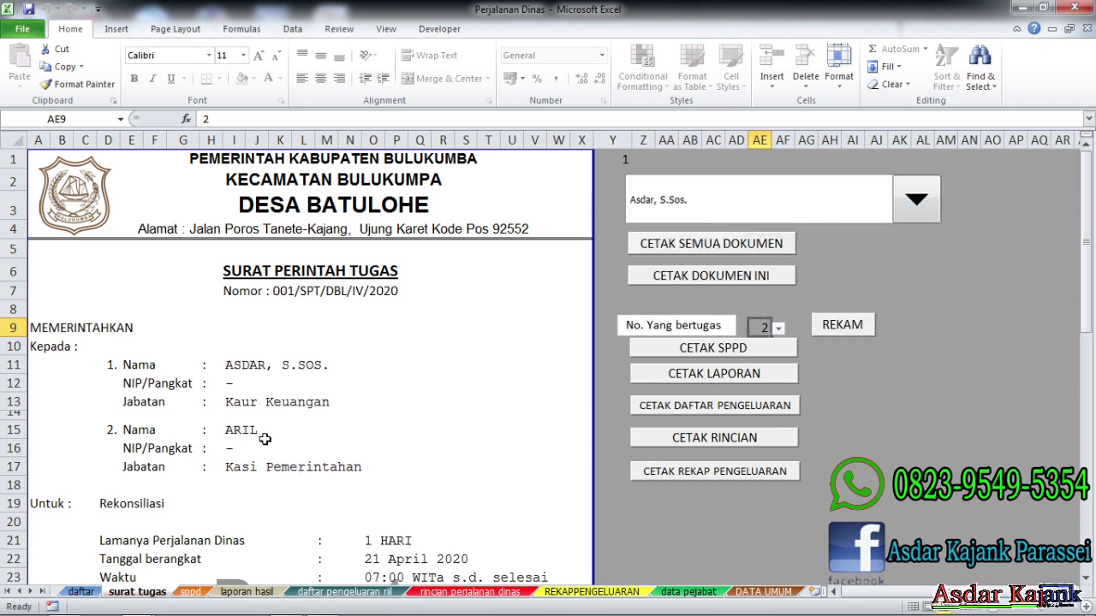
left_click(916, 199)
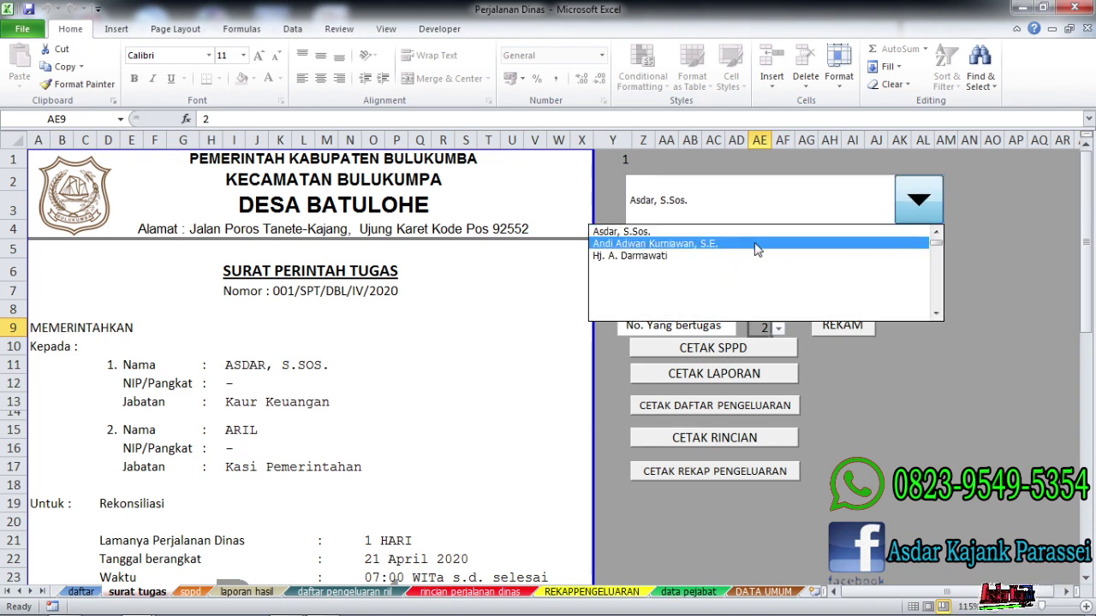
left_click(759, 246)
Step: Compare the sppd and laporan hasil sheets with surat tugas, ending on the daftar sheet of the Perjalanan Dinas workbook
left_click(190, 592)
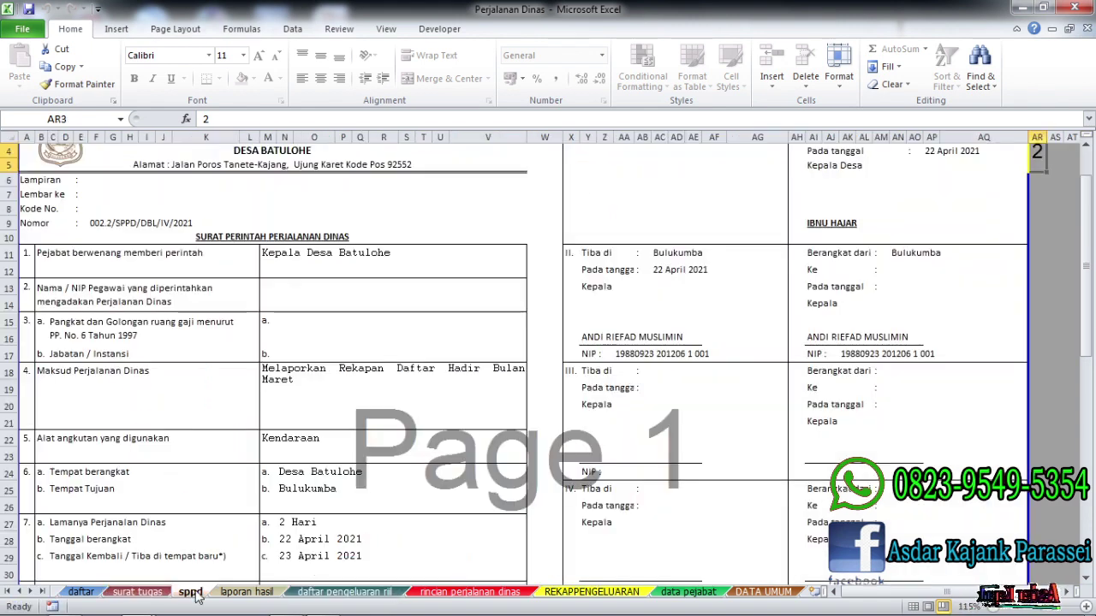
left_click(246, 592)
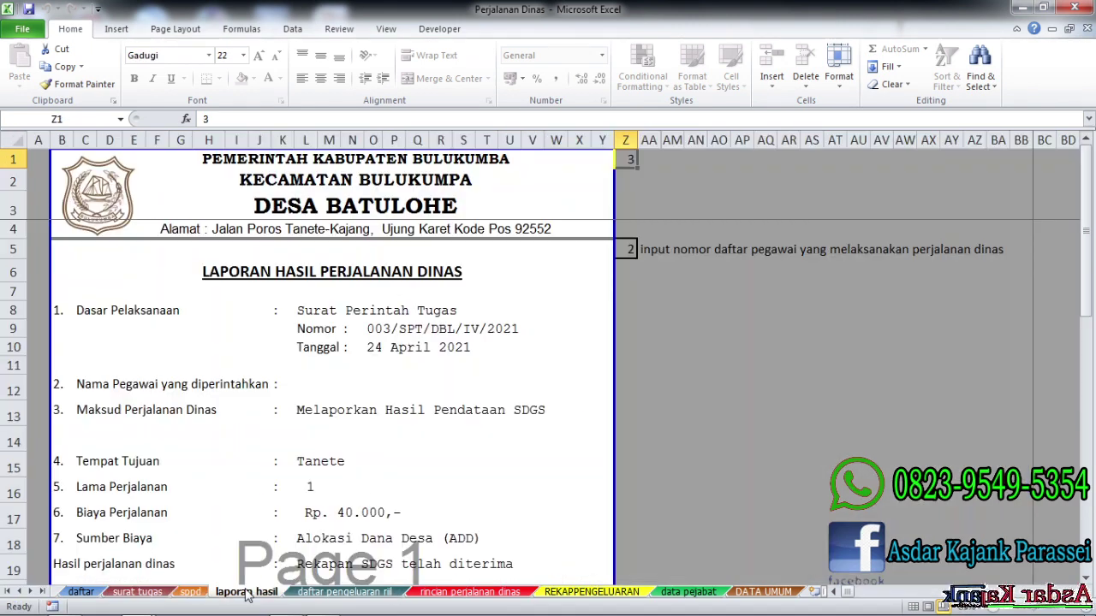
left_click(190, 592)
left_click(139, 593)
left_click(81, 592)
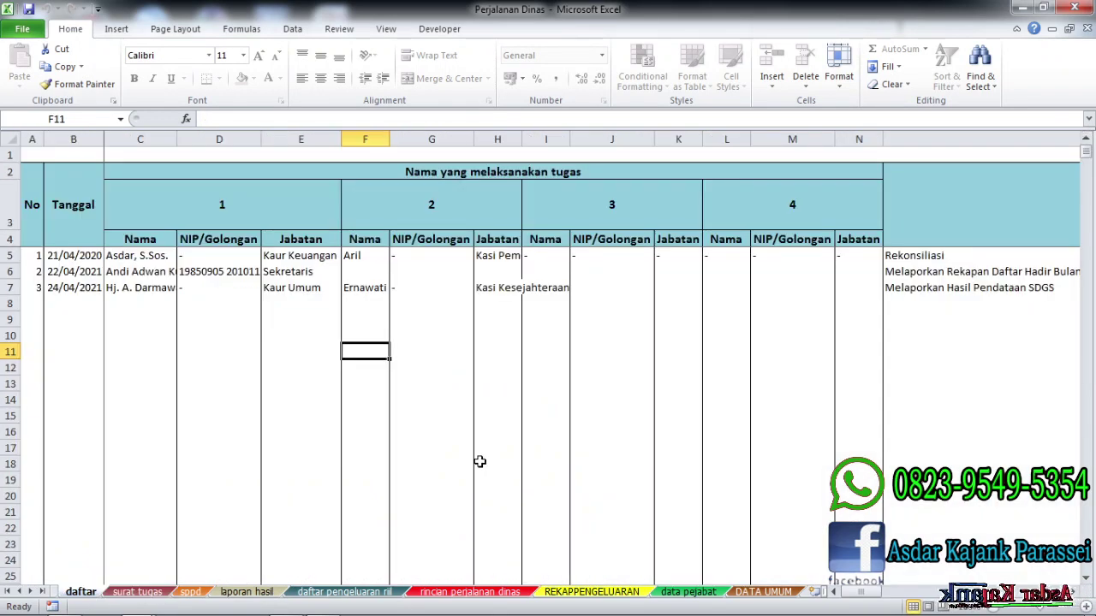
Step: Close the Perjalanan Dinas workbook without saving its changes and resume in the Mentah workbook
left_click(1074, 7)
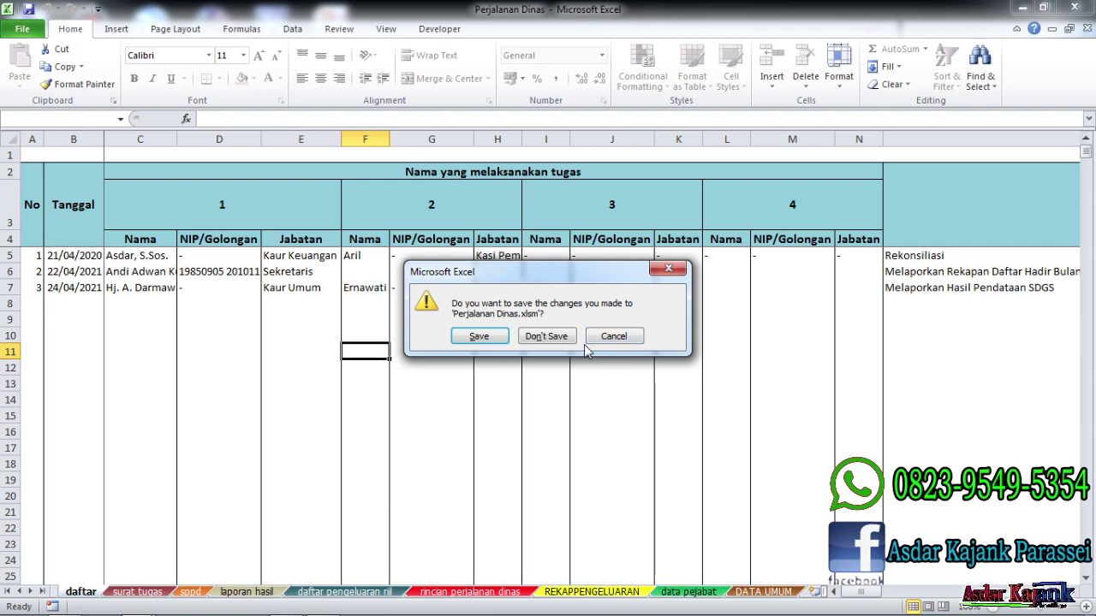
left_click(547, 337)
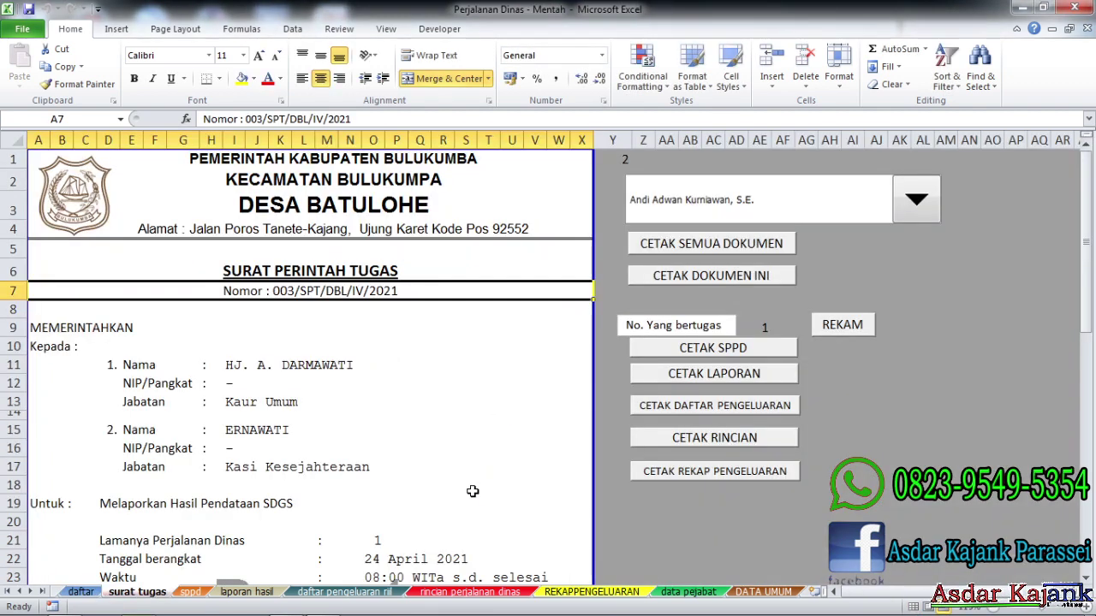
left_click(455, 361)
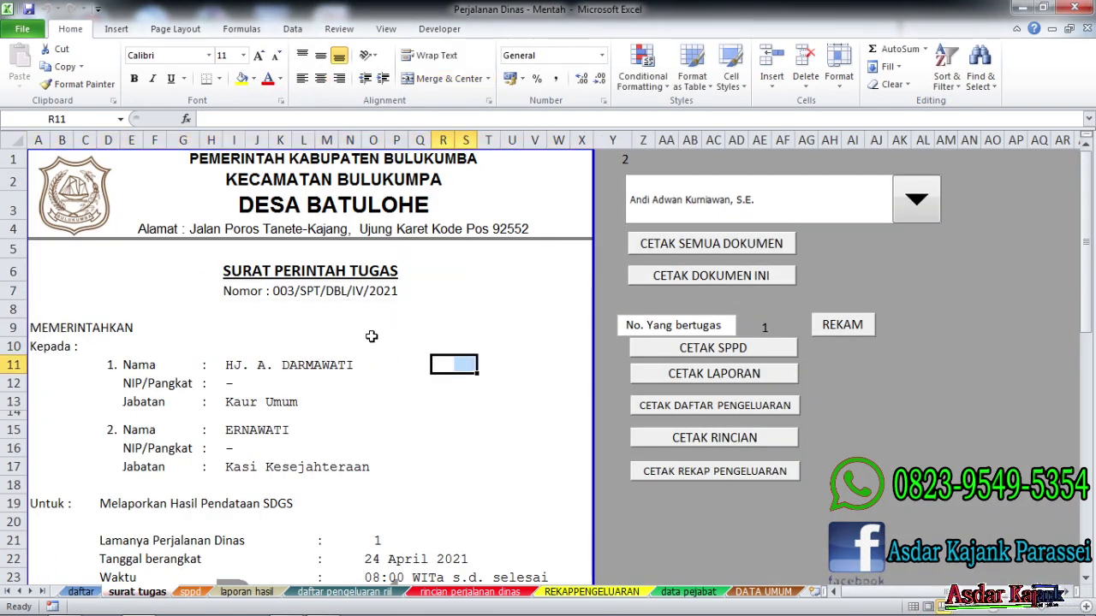
Step: Examine the whole assignment letter on surat tugas, from the assigned employees to the travel details and issuing date
scroll(371, 336, "down", 1)
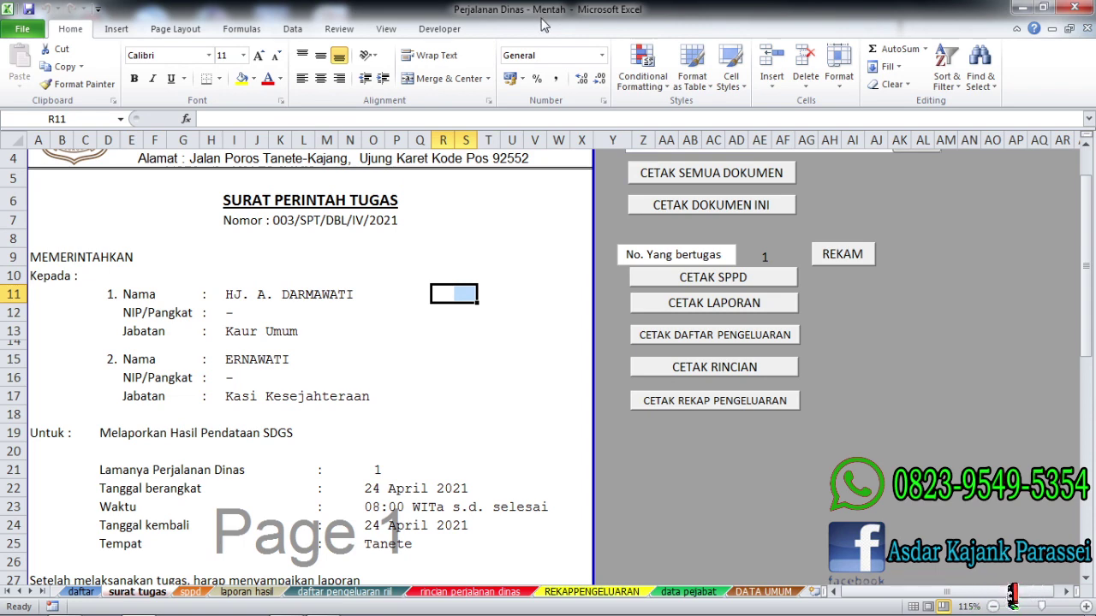
scroll(360, 251, "up", 1)
left_click(305, 328)
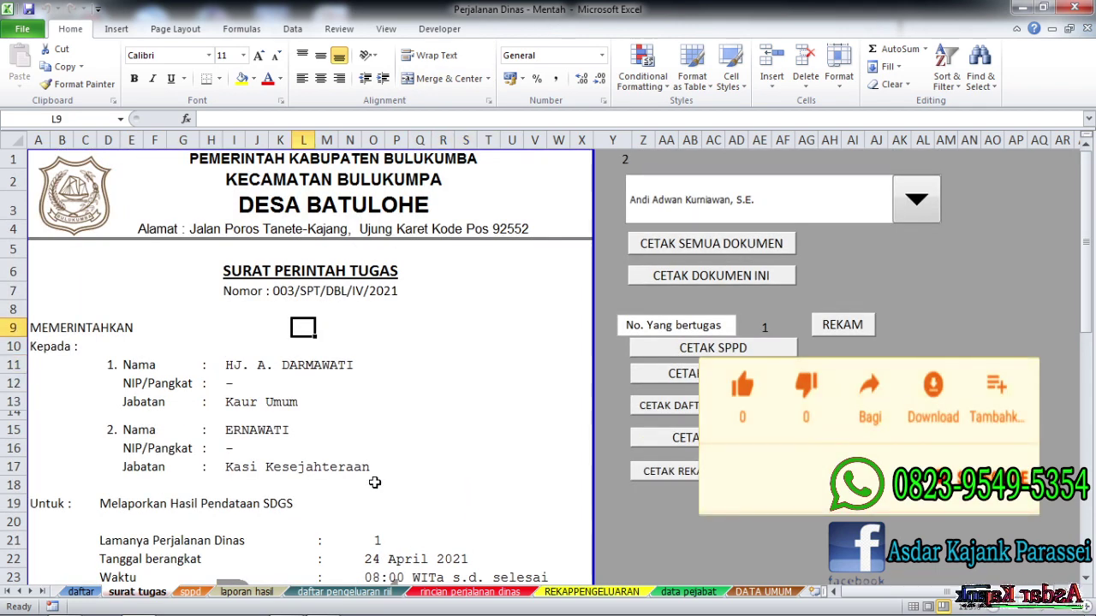
left_click(152, 433)
scroll(187, 416, "down", 8)
scroll(195, 414, "up", 4)
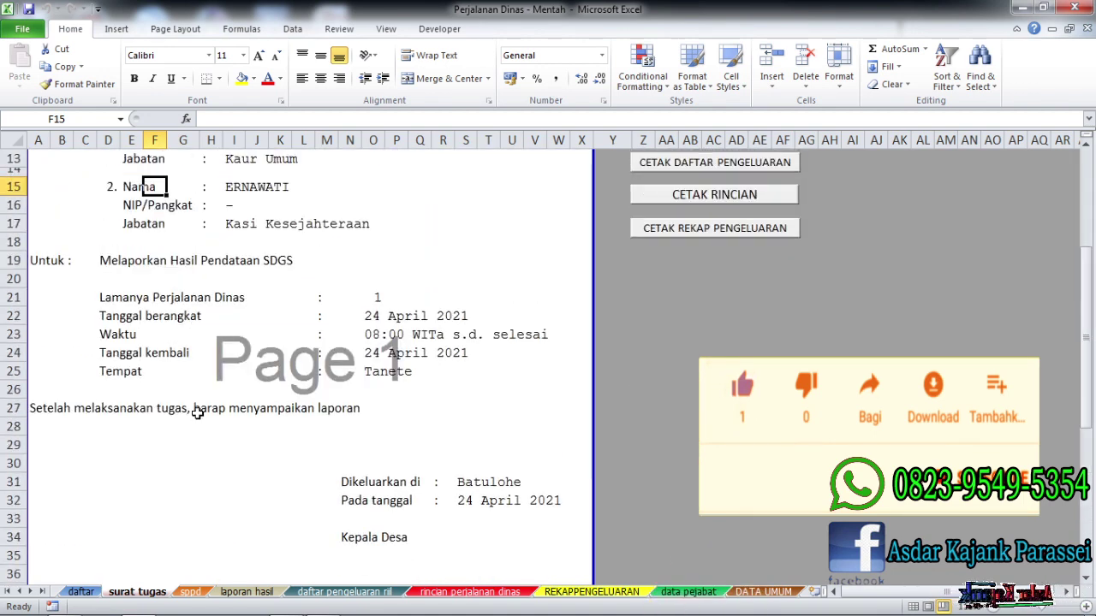
scroll(197, 414, "up", 4)
scroll(362, 446, "down", 2)
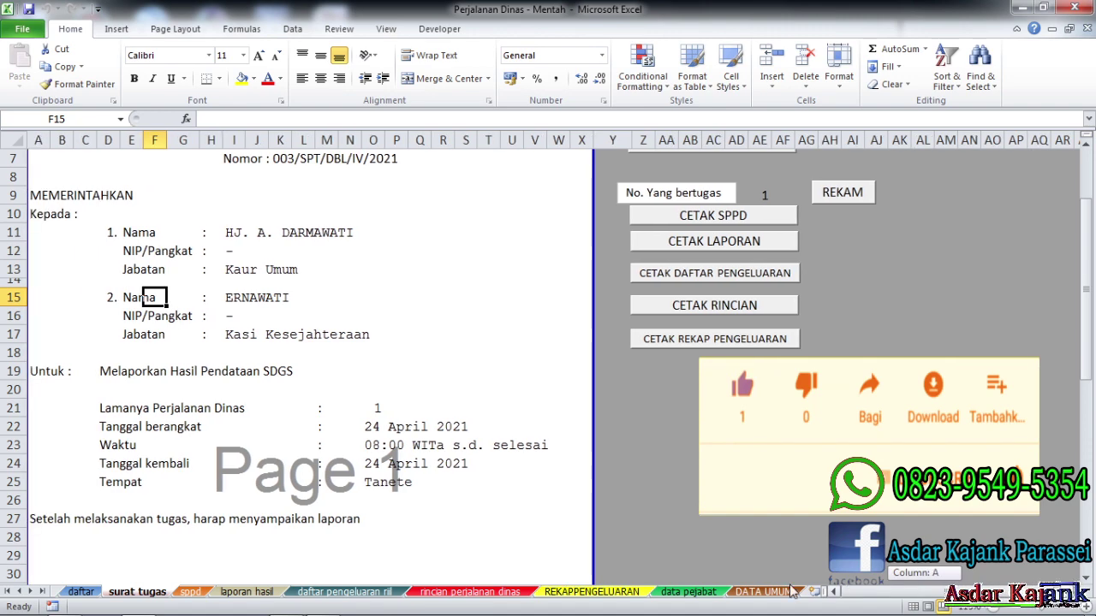
left_click(289, 272)
scroll(288, 282, "up", 2)
scroll(288, 298, "down", 2)
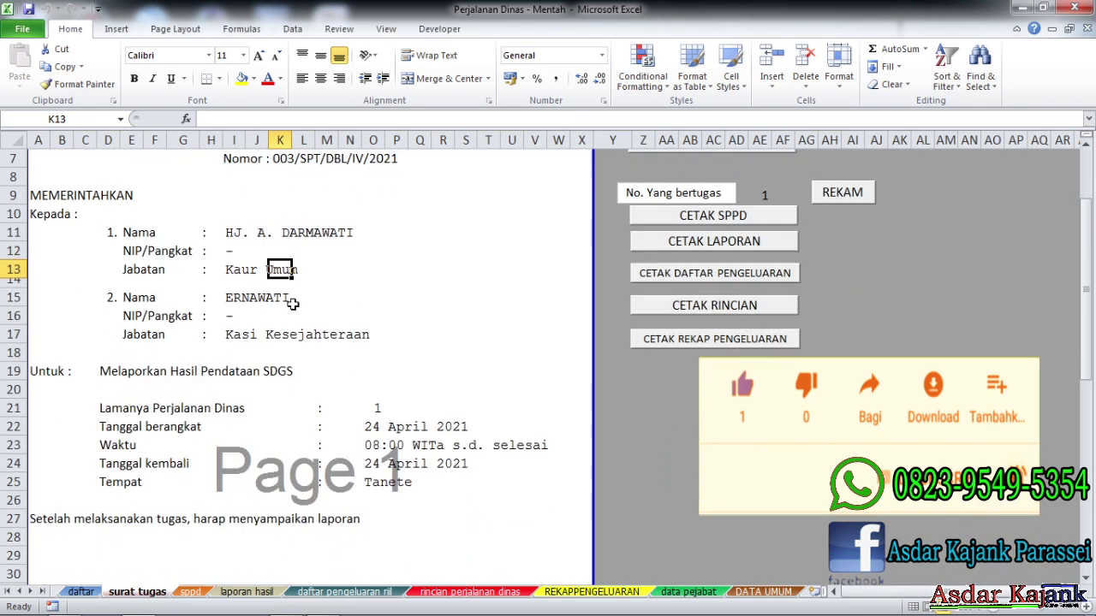
scroll(242, 535, "up", 2)
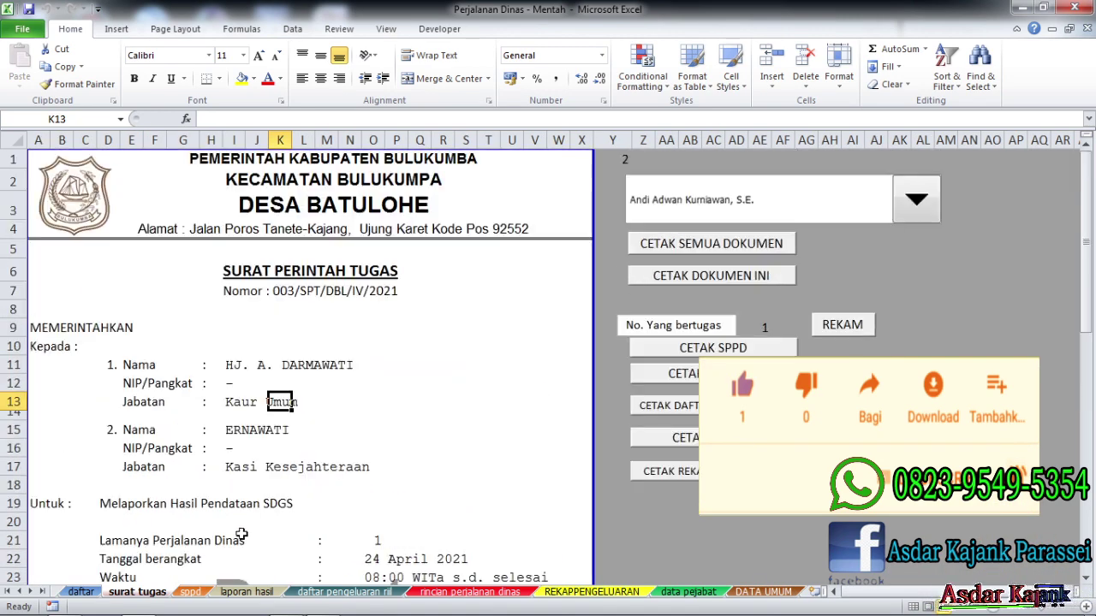
Step: Review the sppd, laporan hasil, daftar pengeluaran riil and daftar sheets, returning to surat tugas
left_click(191, 592)
left_click(244, 592)
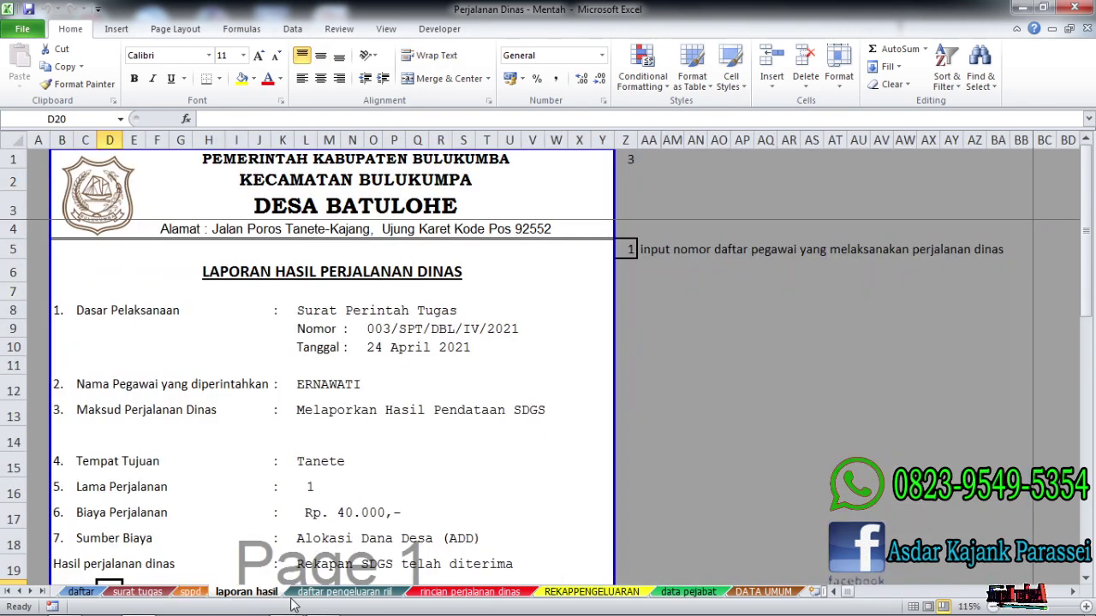
left_click(331, 598)
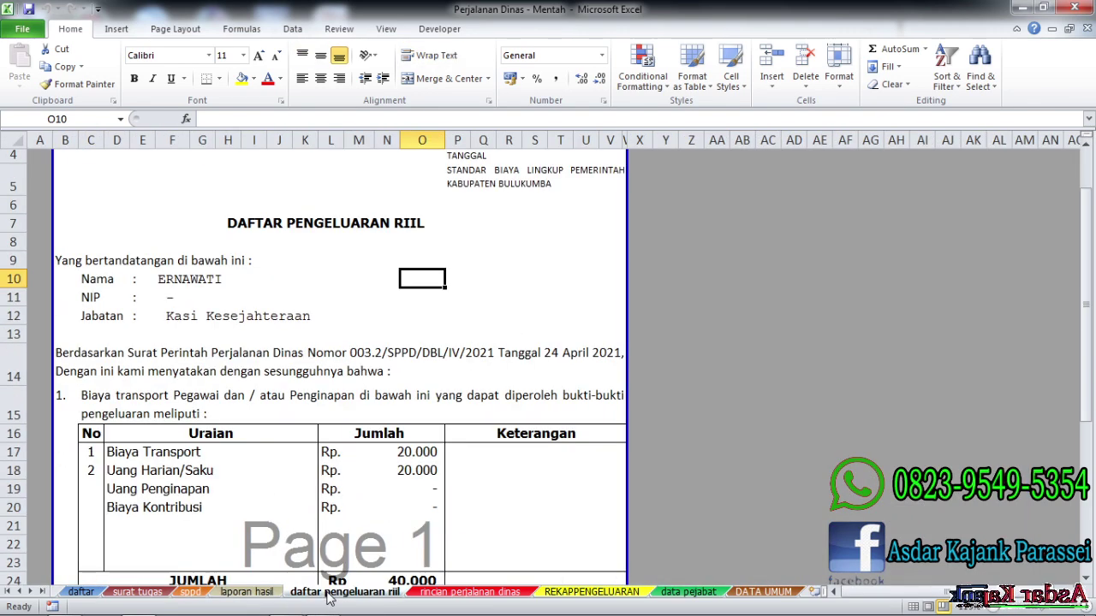
left_click(271, 597)
left_click(193, 597)
left_click(141, 597)
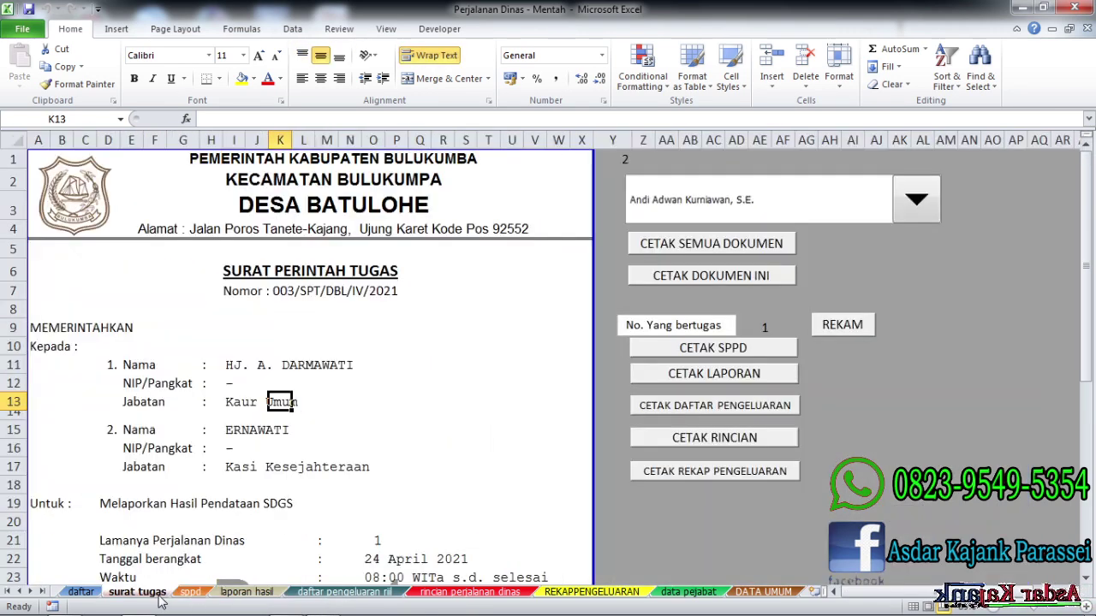
left_click(97, 598)
left_click(137, 594)
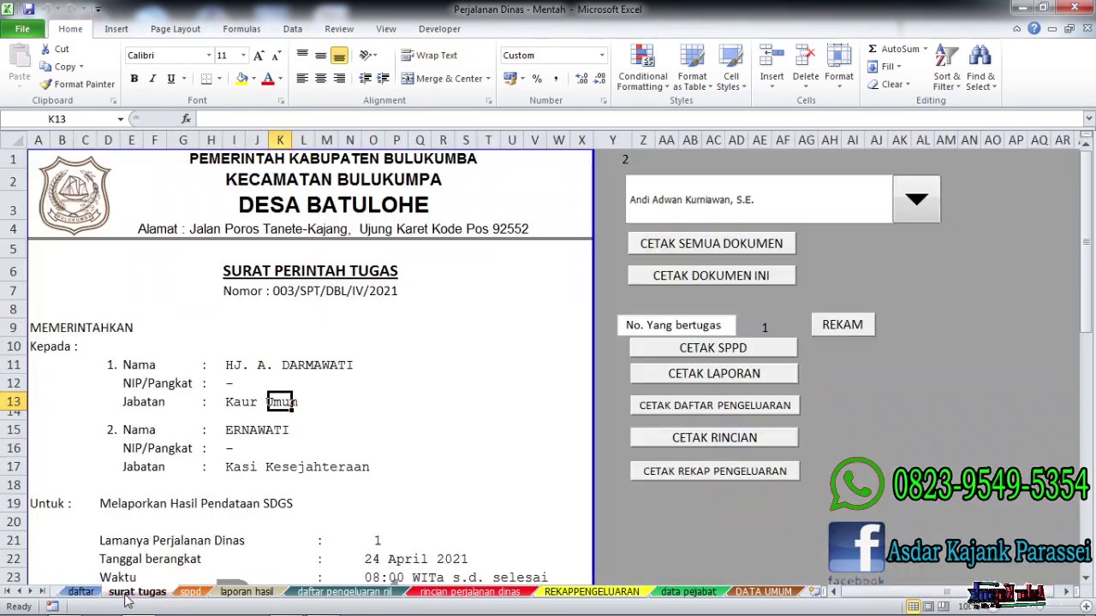
Step: Examine the travel order on sppd and the expense list on daftar pengeluaran riil, then return to surat tugas by way of daftar
left_click(194, 595)
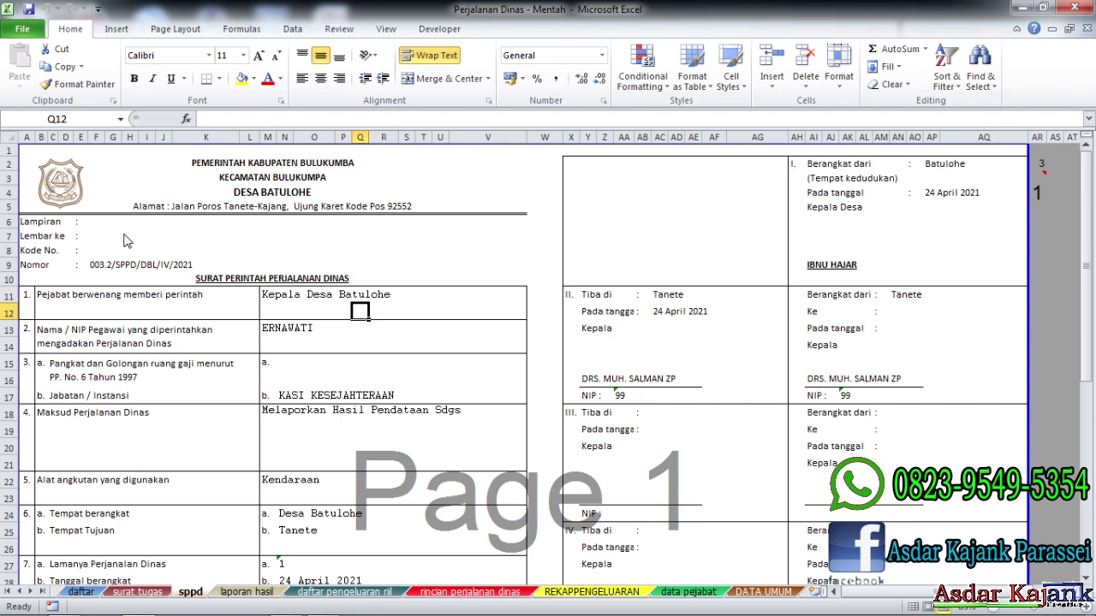
left_click(512, 529)
left_click(276, 597)
left_click(315, 597)
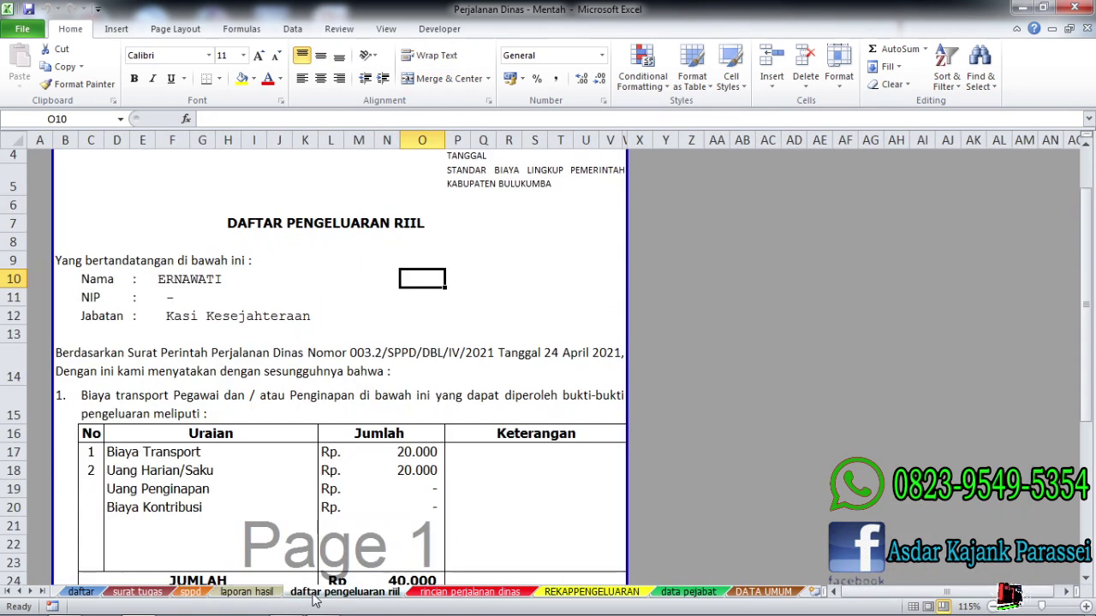
scroll(420, 575, "up", 1)
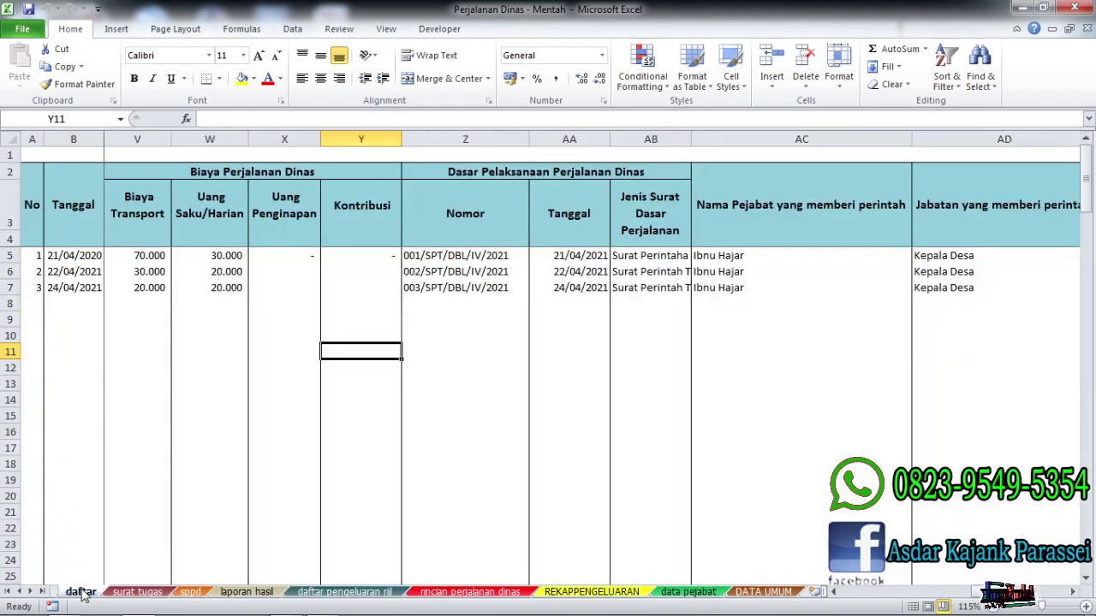
left_click(80, 592)
left_click(129, 593)
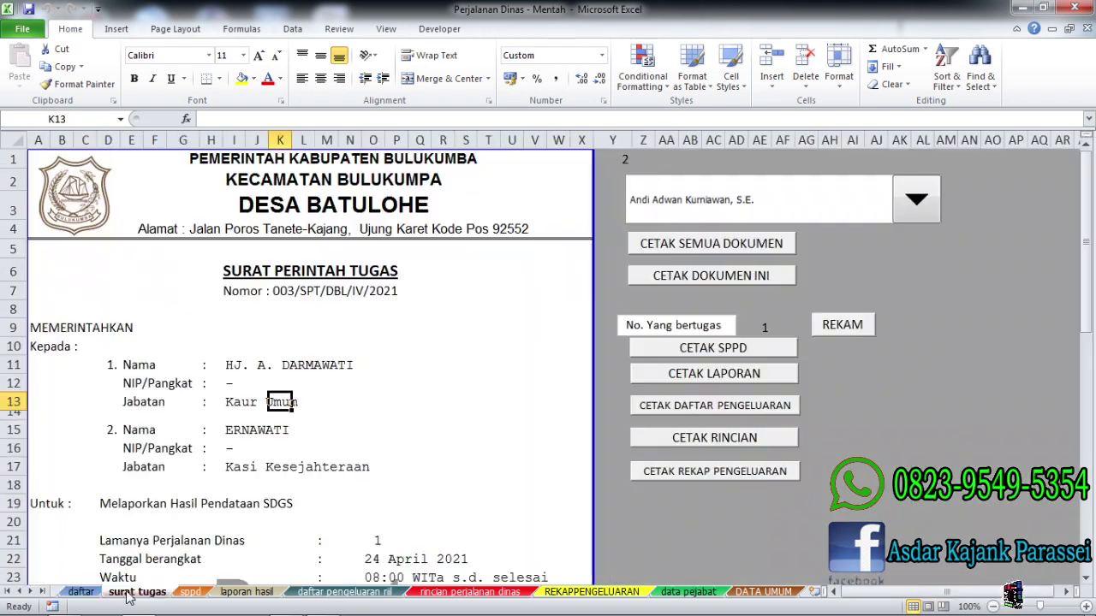
Step: Go through the document sheets from sppd to rincian perjalanan dinas, ending on REKAPPENGELUARAN
left_click(190, 591)
left_click(247, 591)
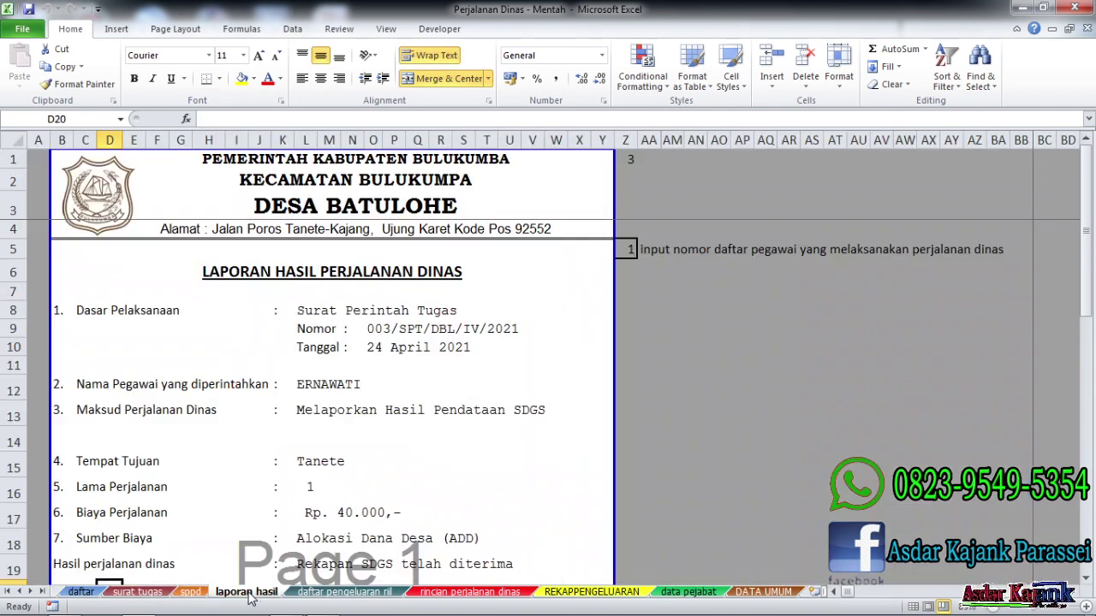
left_click(344, 592)
left_click(470, 592)
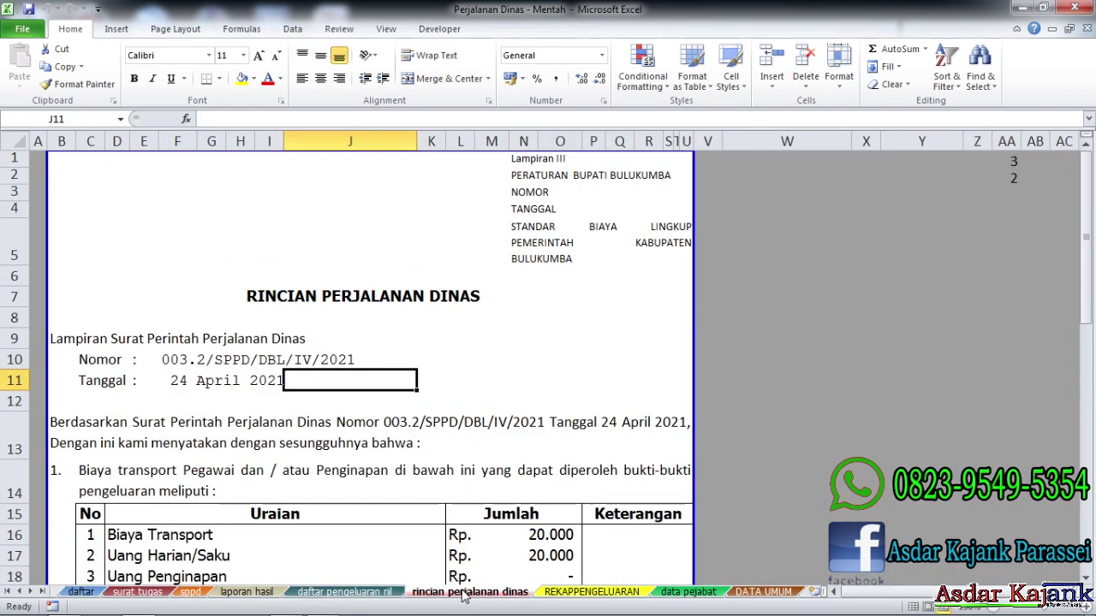
left_click(603, 592)
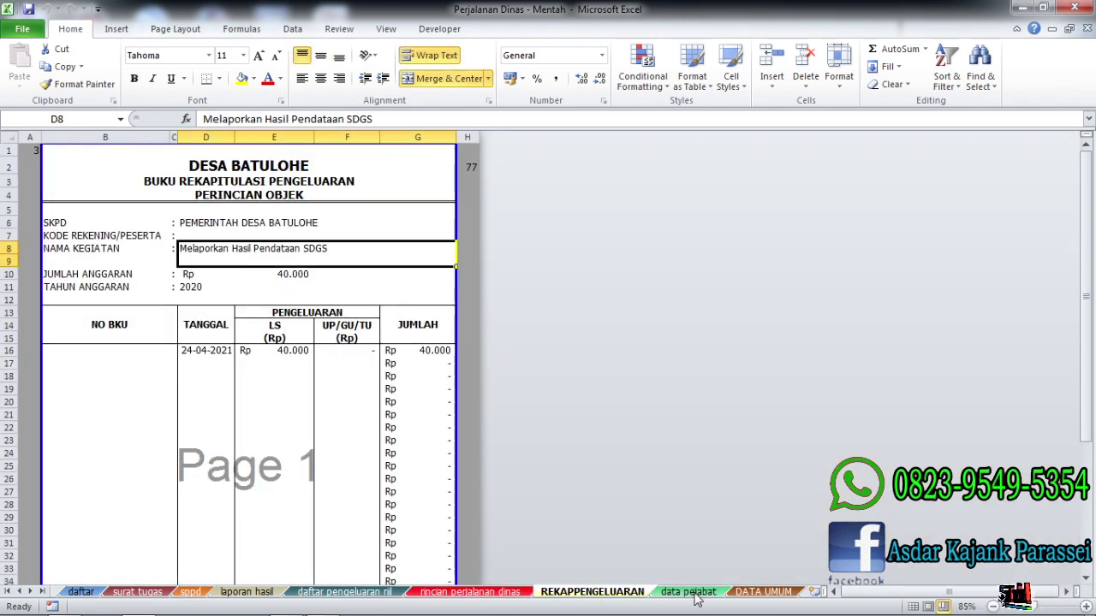
Step: Review the officials list on data pejabat and the village details on DATA UMUM
left_click(693, 593)
left_click(733, 594)
left_click(709, 594)
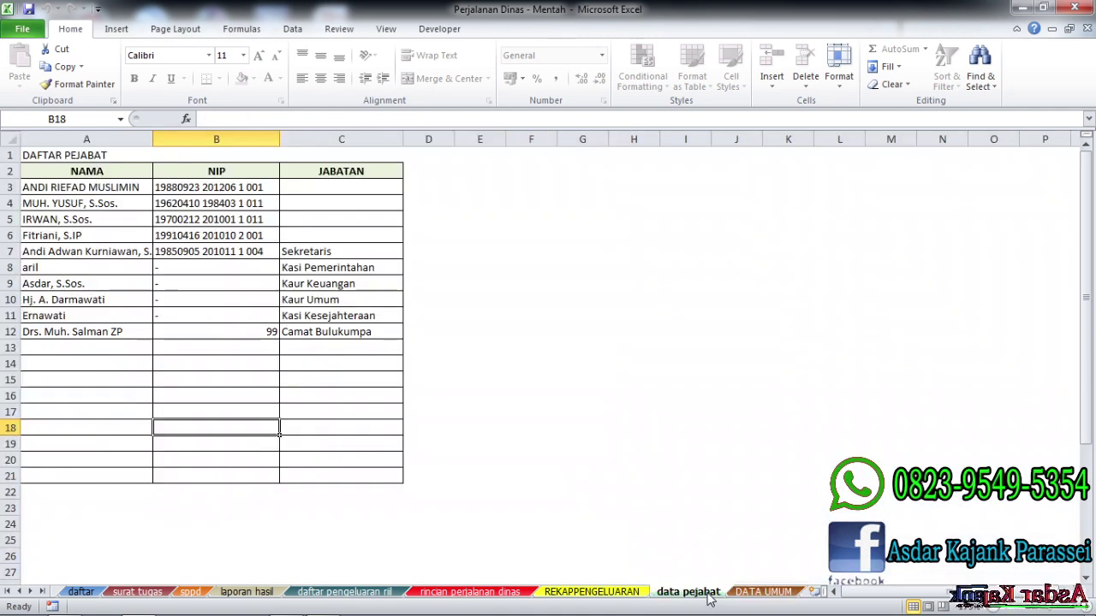
left_click(755, 592)
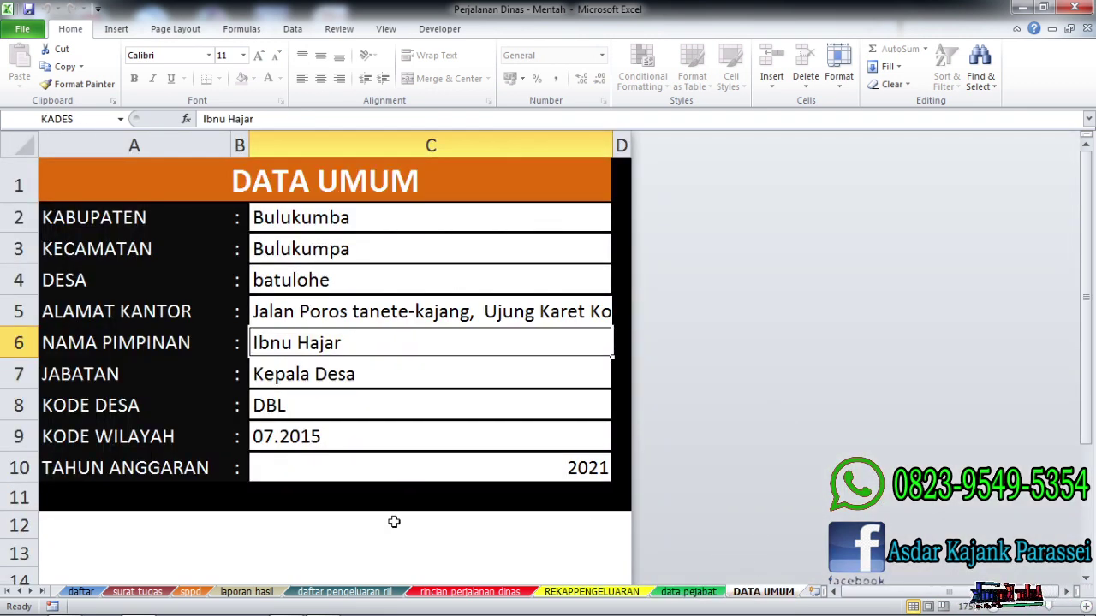
Step: Review the village details on DATA UMUM, the data pejabat list and the travel records on daftar, returning to DATA UMUM
scroll(187, 543, "down", 1)
scroll(183, 546, "up", 1)
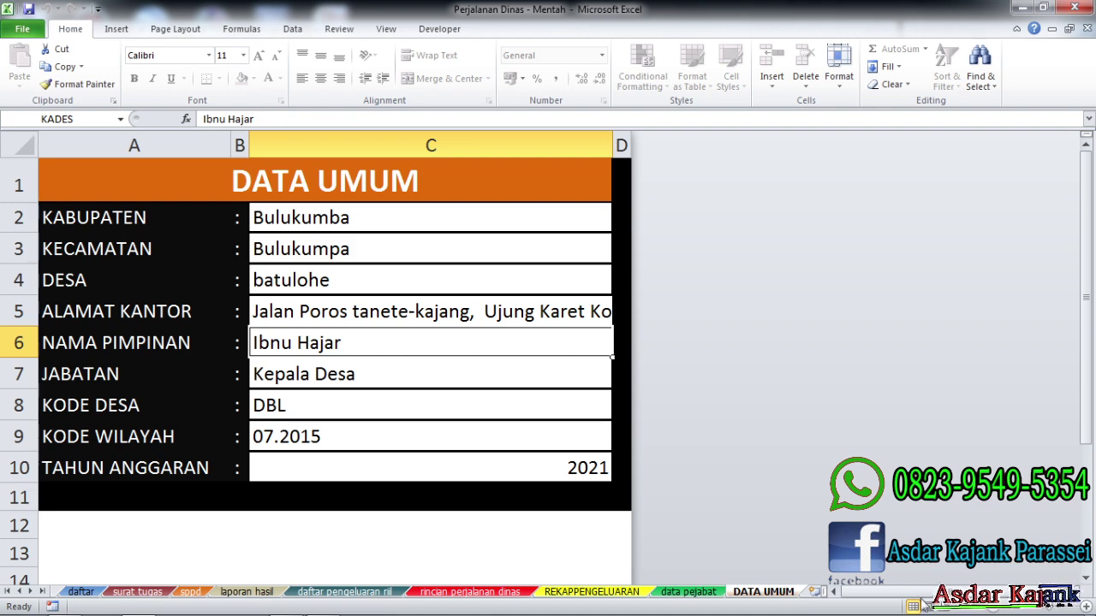
left_click(697, 597)
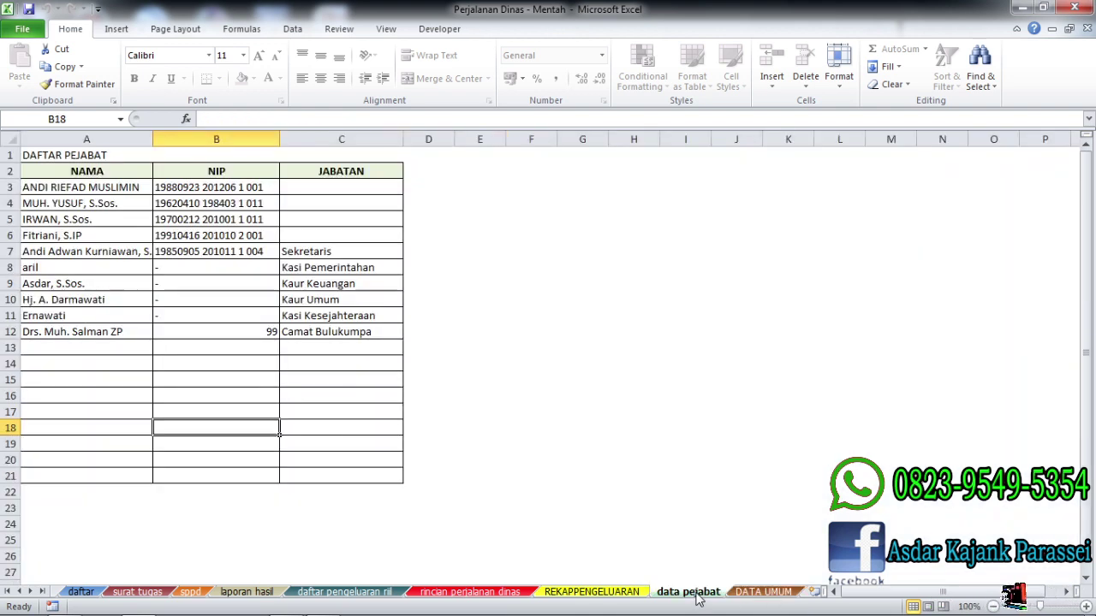
left_click(79, 597)
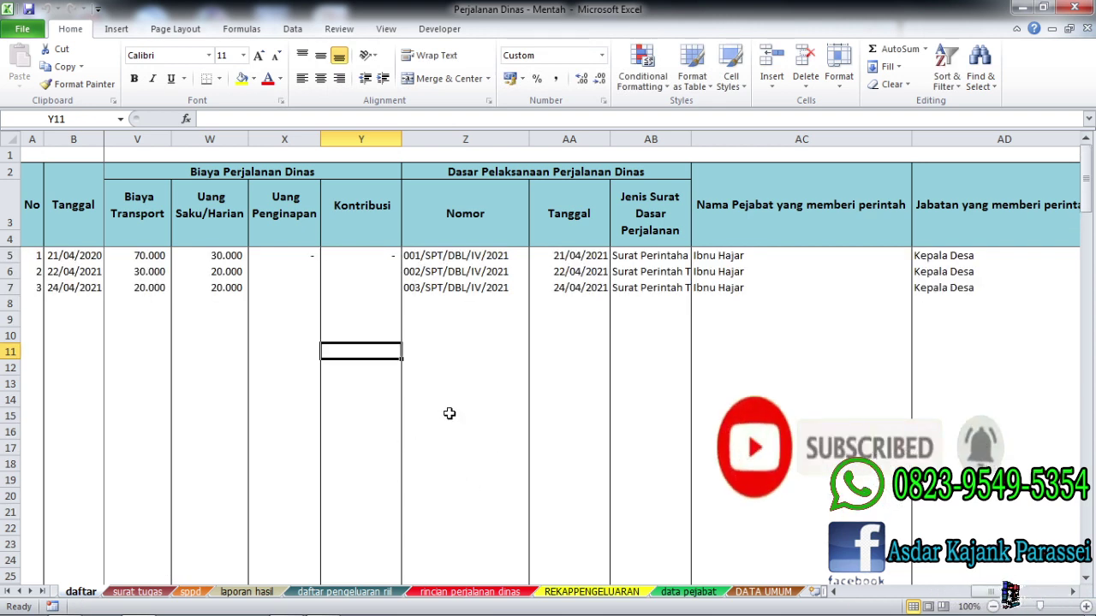
left_click(442, 467)
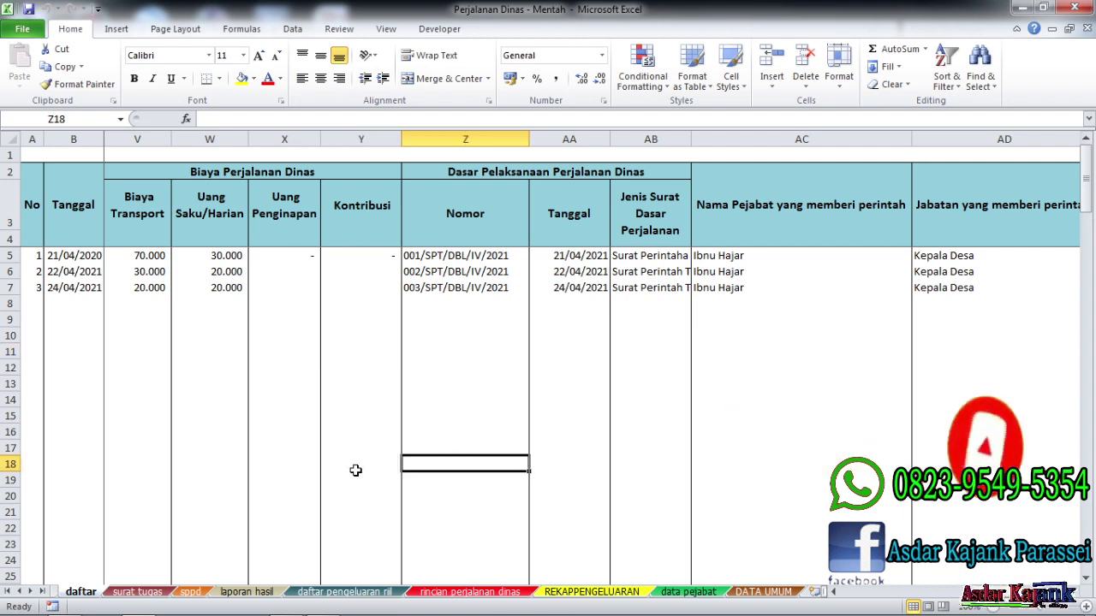
left_click(769, 508)
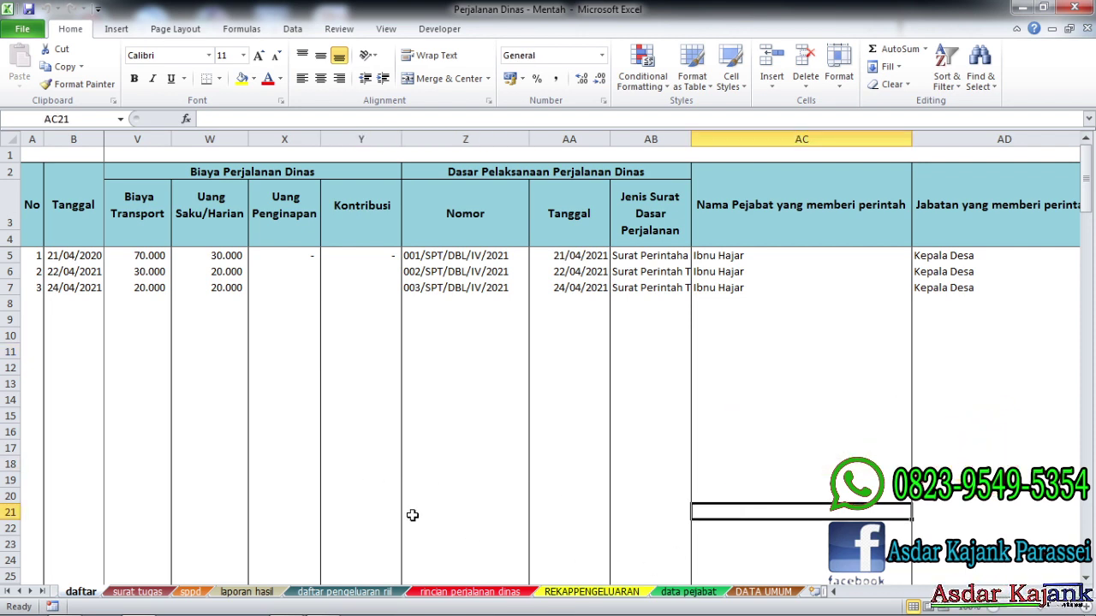
left_click(742, 593)
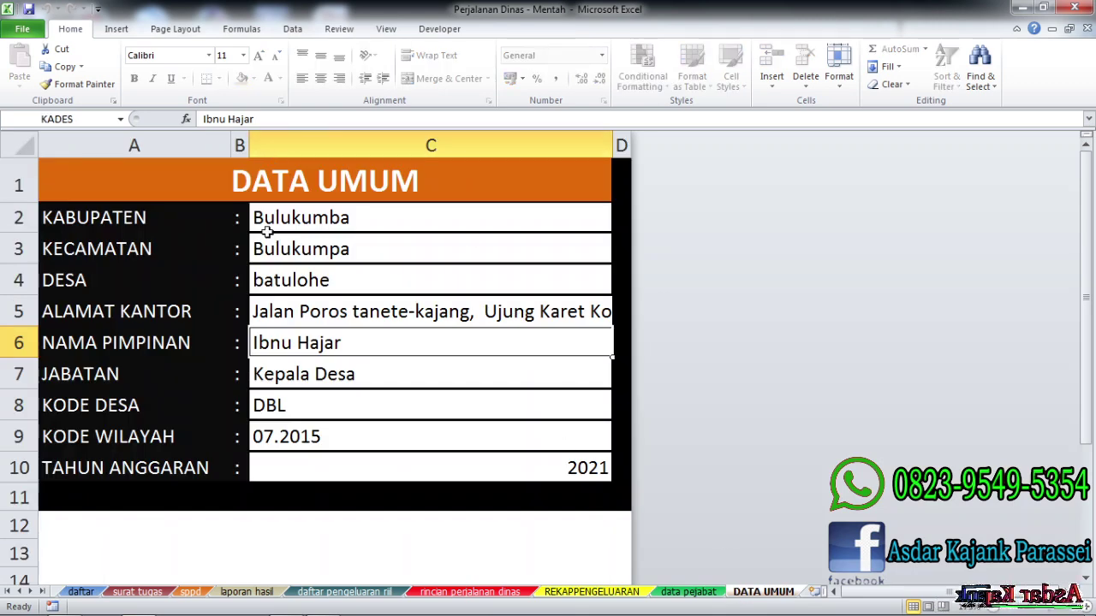
Step: Examine the officials' NIP and JABATAN entries on the data pejabat sheet down to the first empty row
left_click(692, 593)
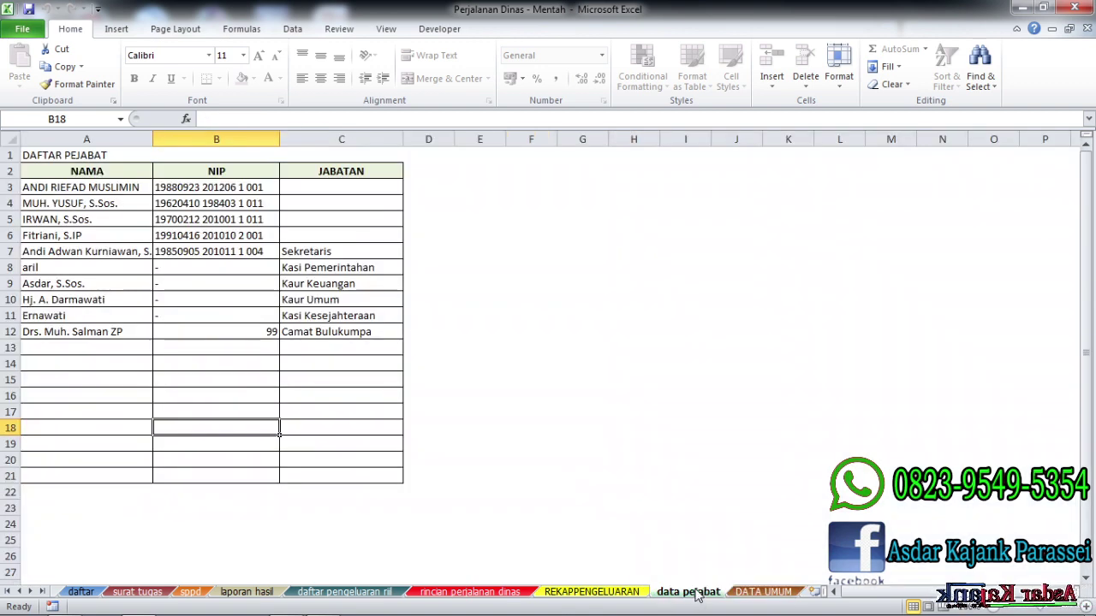
left_click(367, 332)
left_click(228, 297)
left_click(260, 280)
left_click(310, 268)
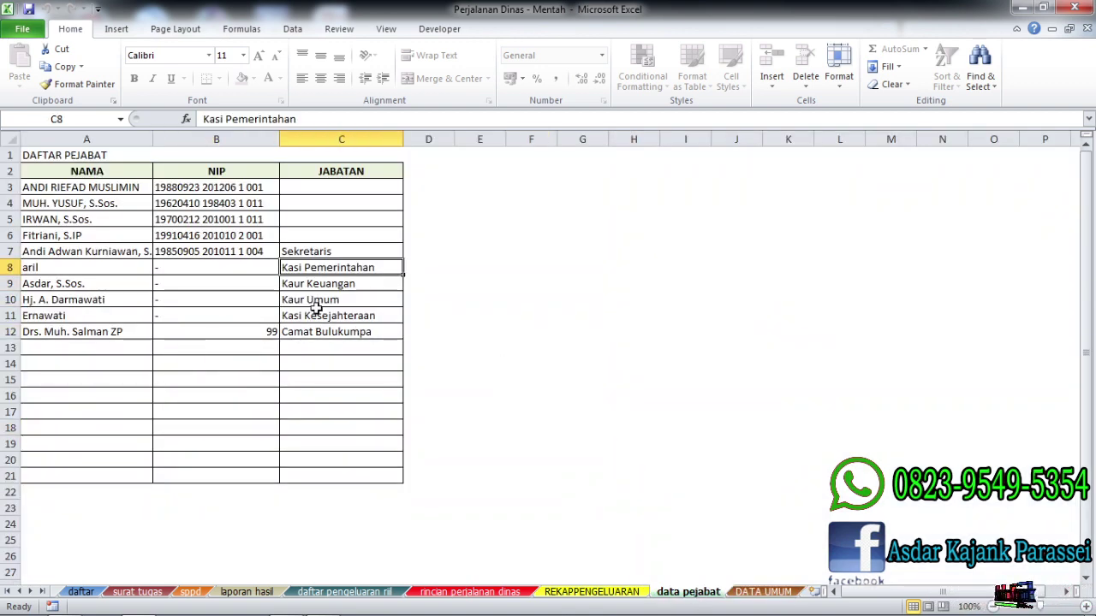
left_click(320, 330)
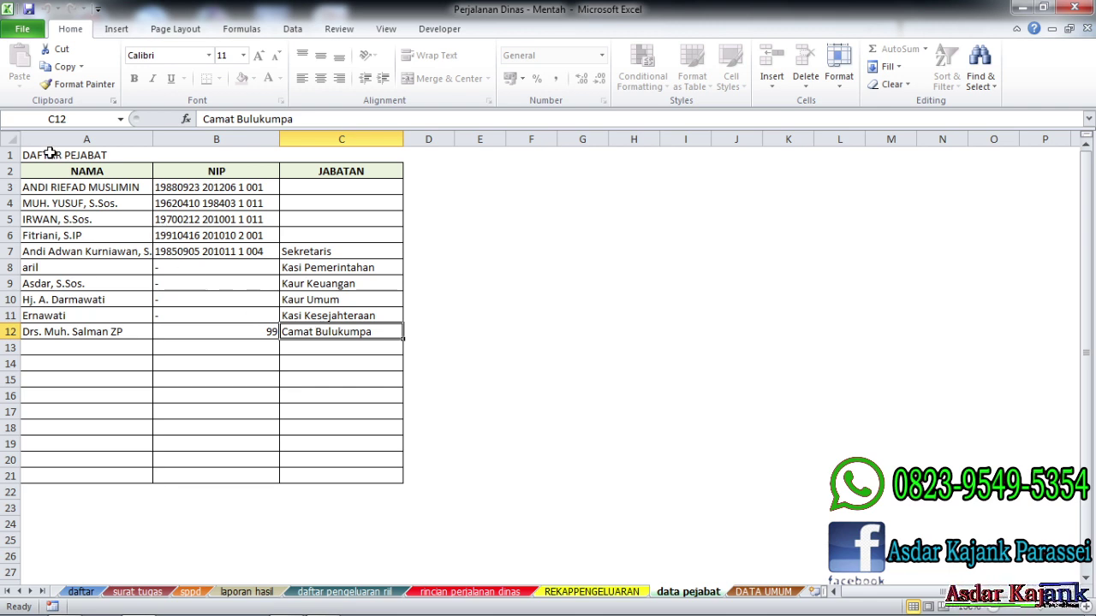
left_click(257, 347)
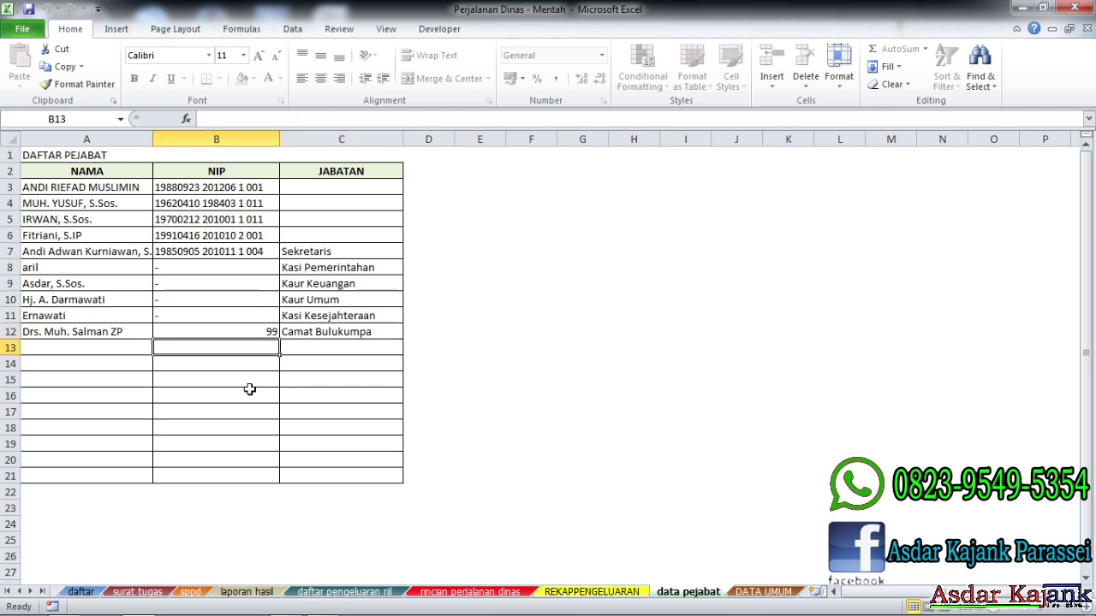
Step: Unprotect the data pejabat sheet by entering the sheet password
left_click(342, 30)
left_click(473, 72)
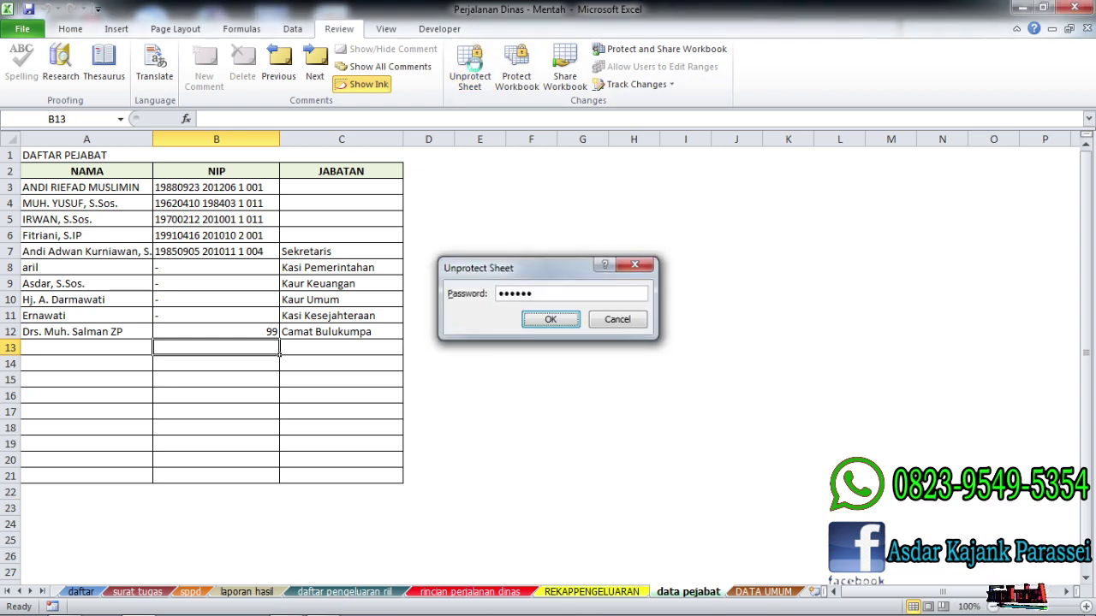
key("Return")
Step: Merge and center the DAFTAR PEJABAT title across A1:C1 and make it bold
left_click_drag(55, 156, 324, 154)
left_click(70, 30)
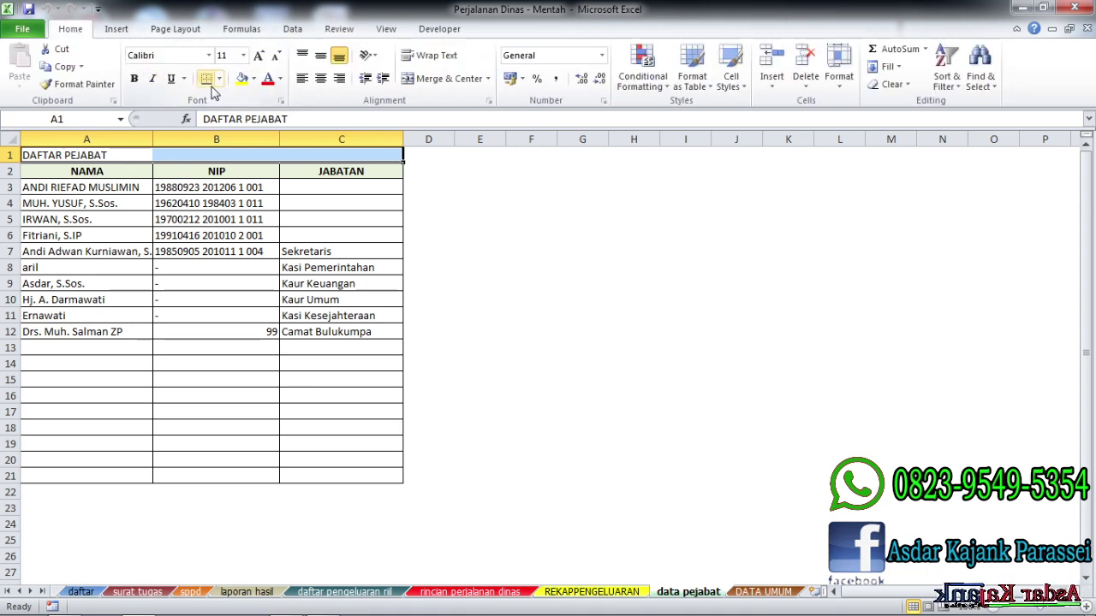
left_click(448, 78)
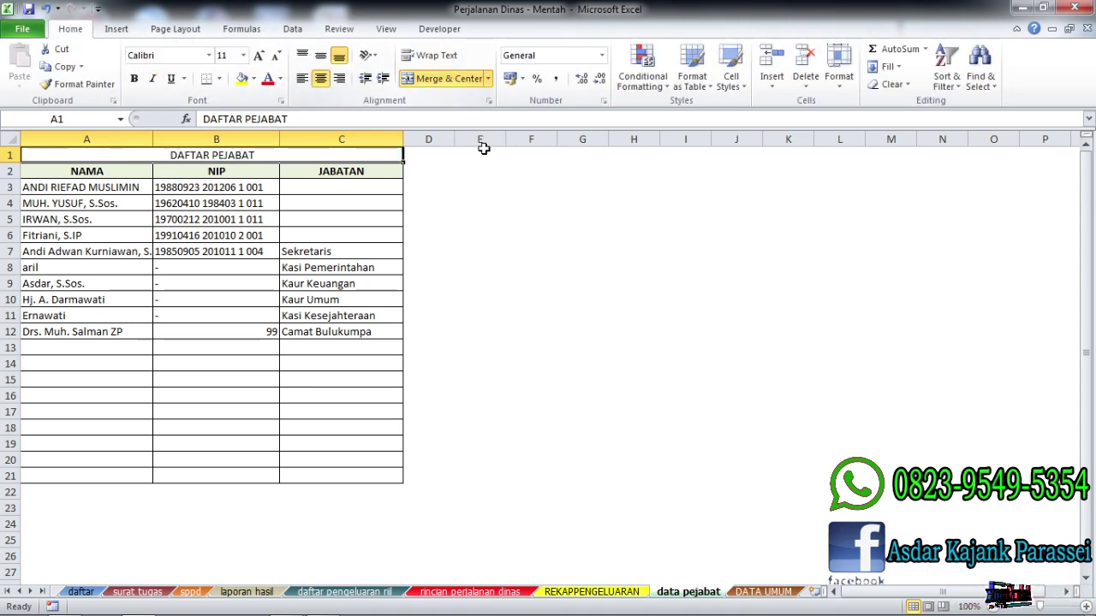
left_click(514, 232)
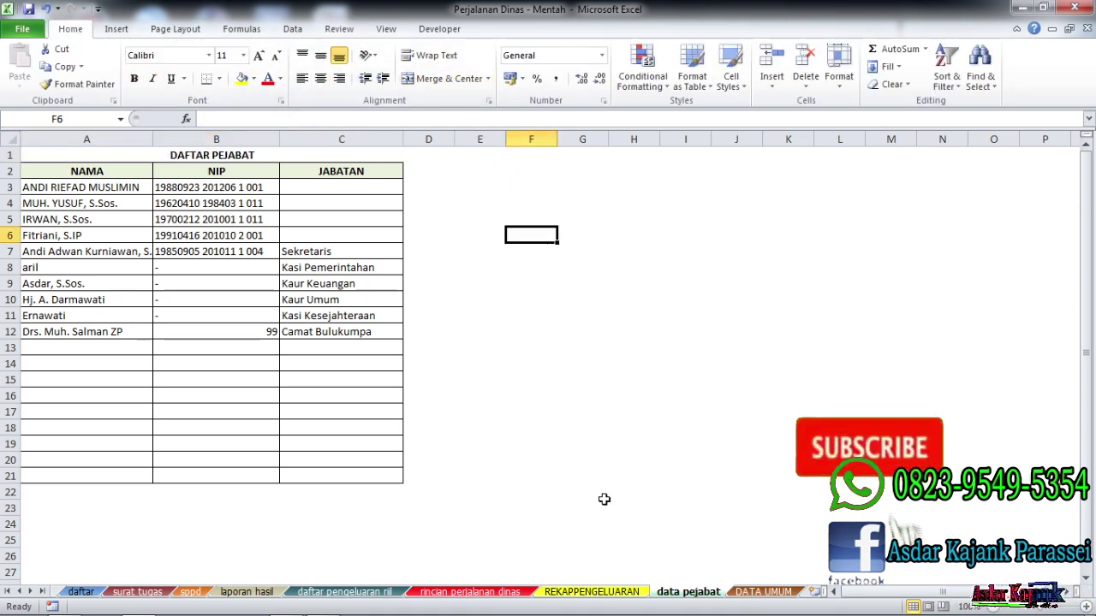
Step: Examine the officials table's NAMA, NIP and JABATAN headings in A2:C2 and its data rows down to row 21
left_click(94, 174)
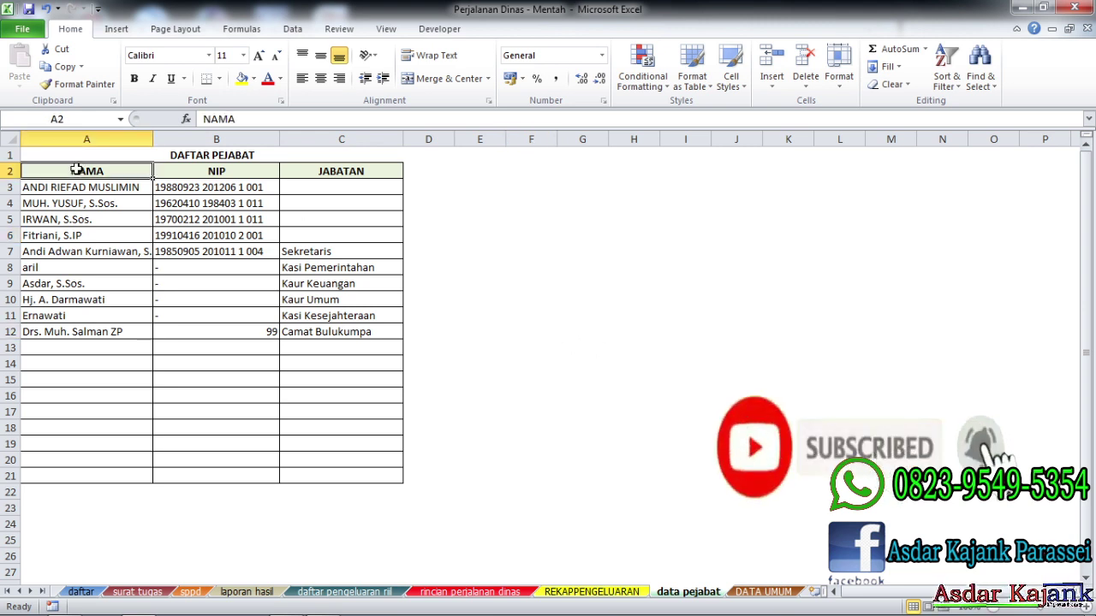
left_click(341, 381)
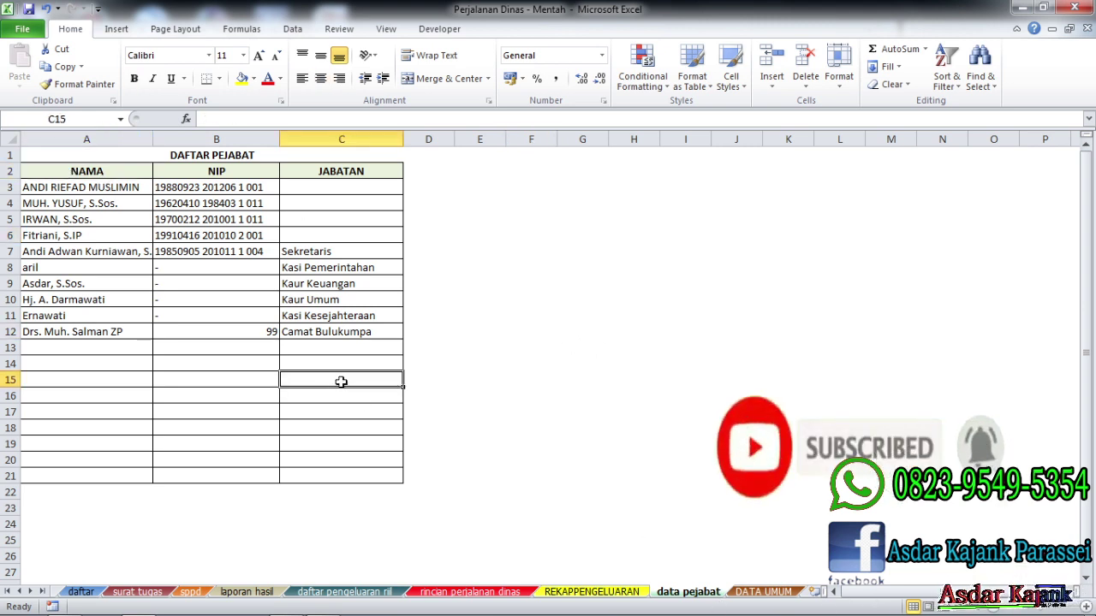
left_click(102, 172)
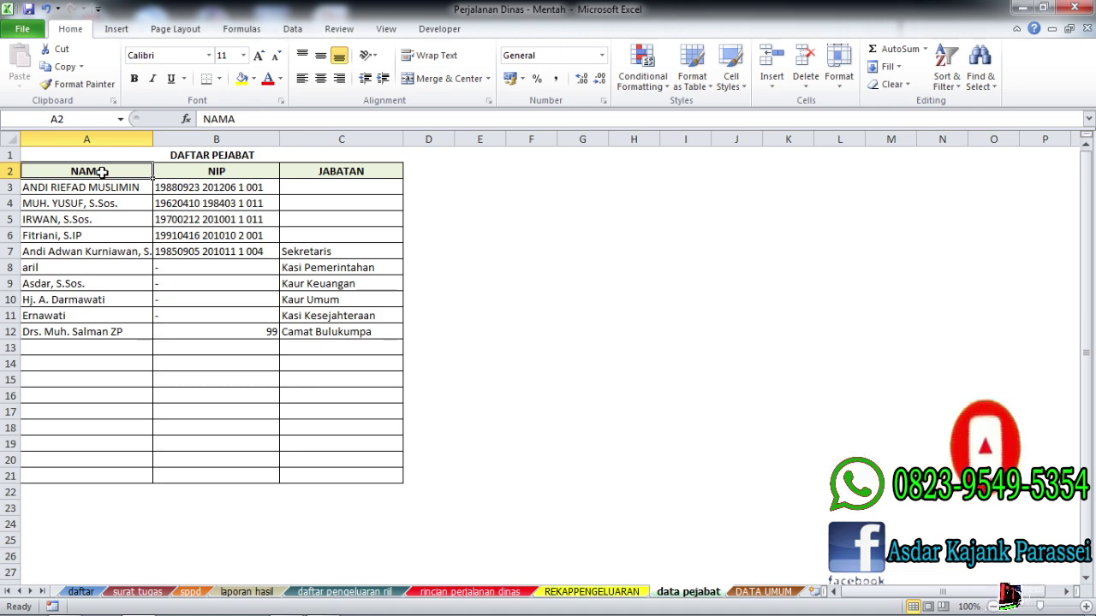
left_click_drag(102, 173, 333, 477)
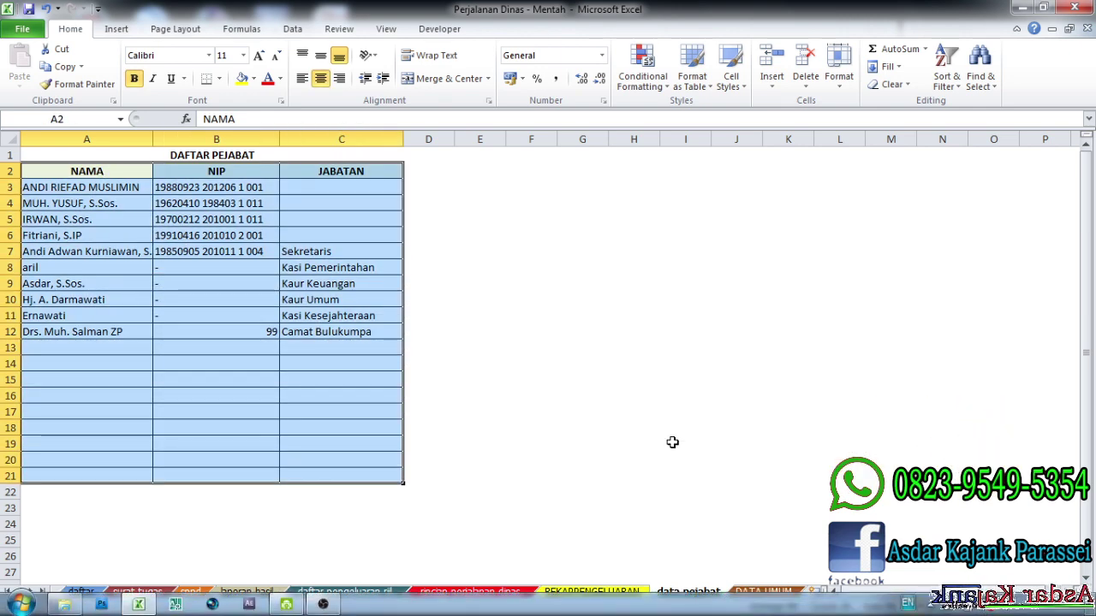
left_click(354, 318)
left_click(46, 170)
left_click_drag(47, 169, 324, 168)
left_click(285, 203)
left_click(257, 219)
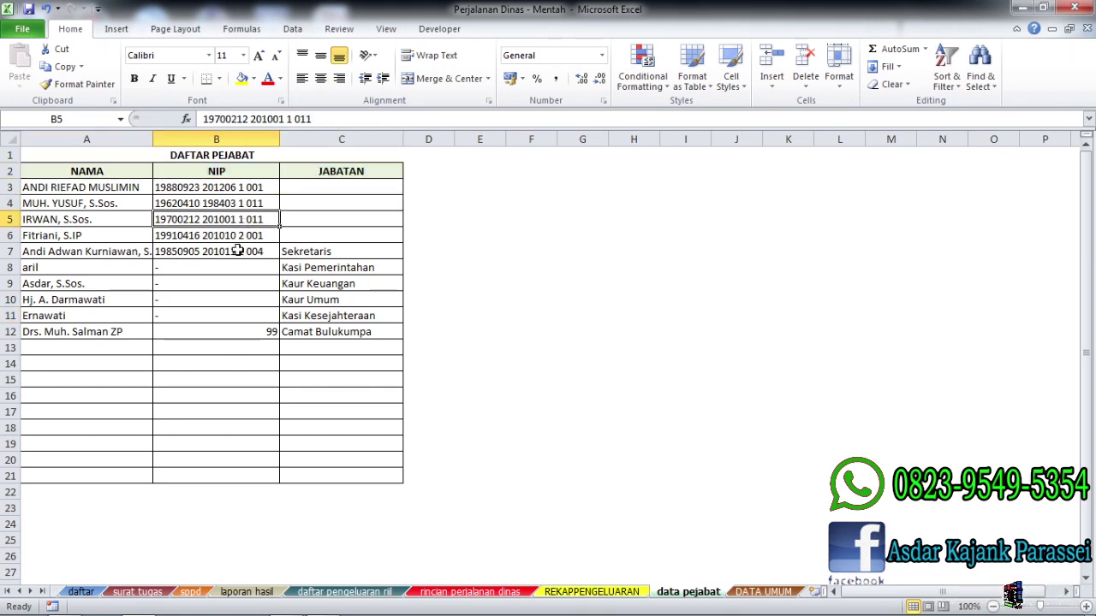
left_click(244, 251)
left_click(255, 296)
left_click(284, 317)
left_click_drag(110, 187, 304, 467)
left_click(582, 379)
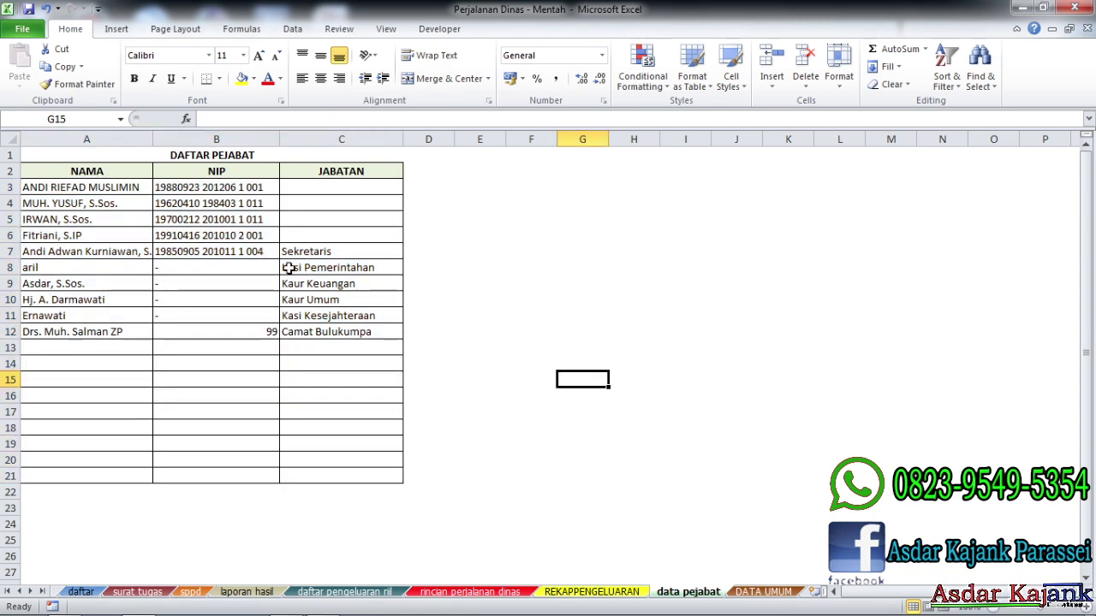
Step: Look through the workbook's defined names and select the DAFTARPEJABAT range, columns A to C from row 3 to the last sheet row
left_click(121, 119)
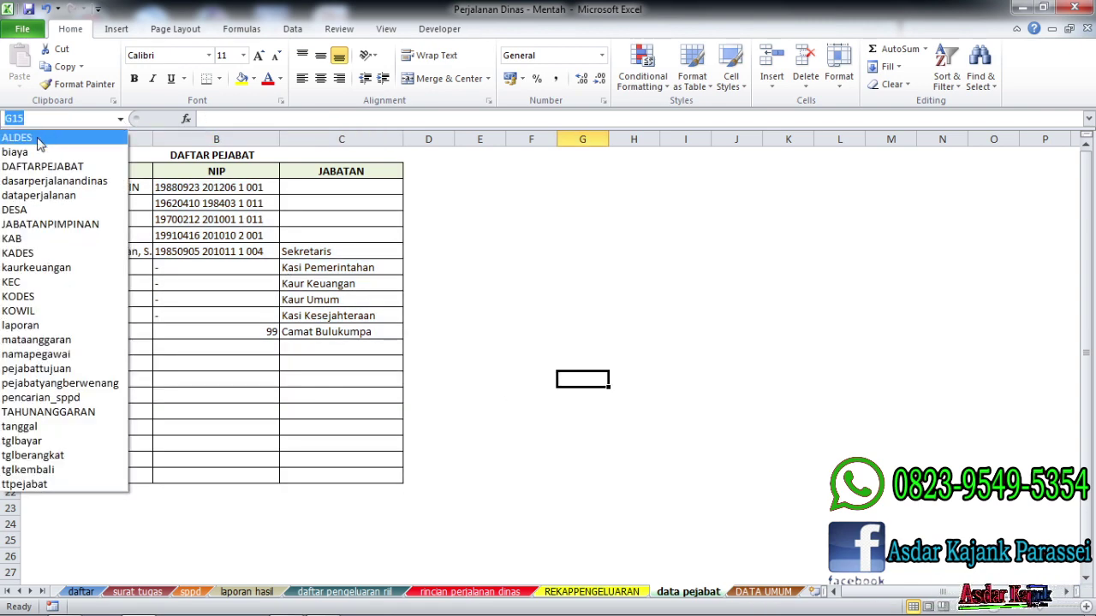
key("Escape")
left_click(295, 202)
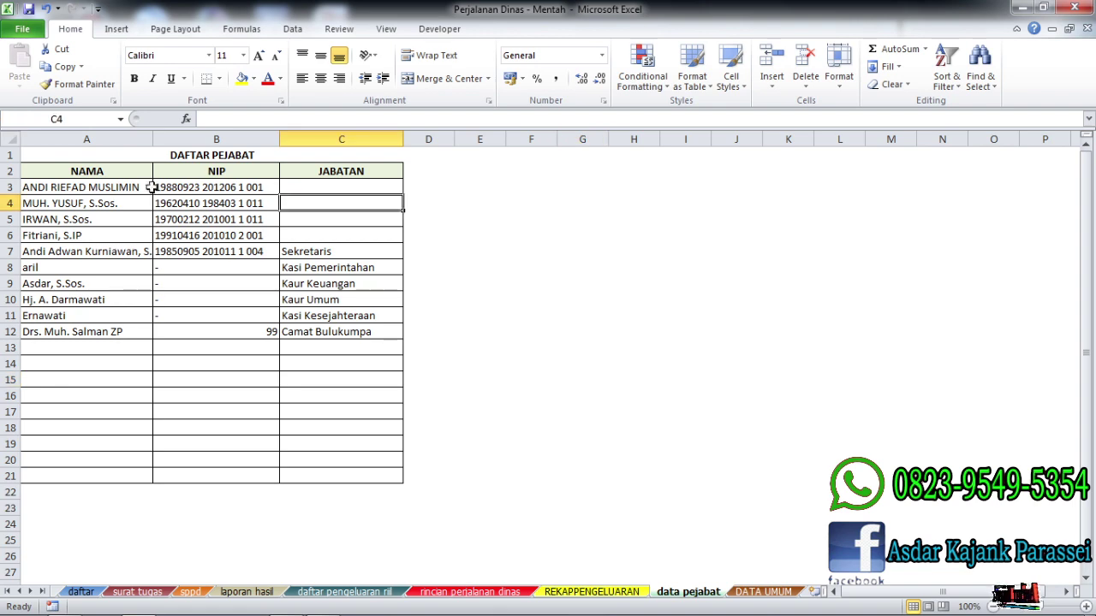
left_click_drag(112, 181, 353, 470)
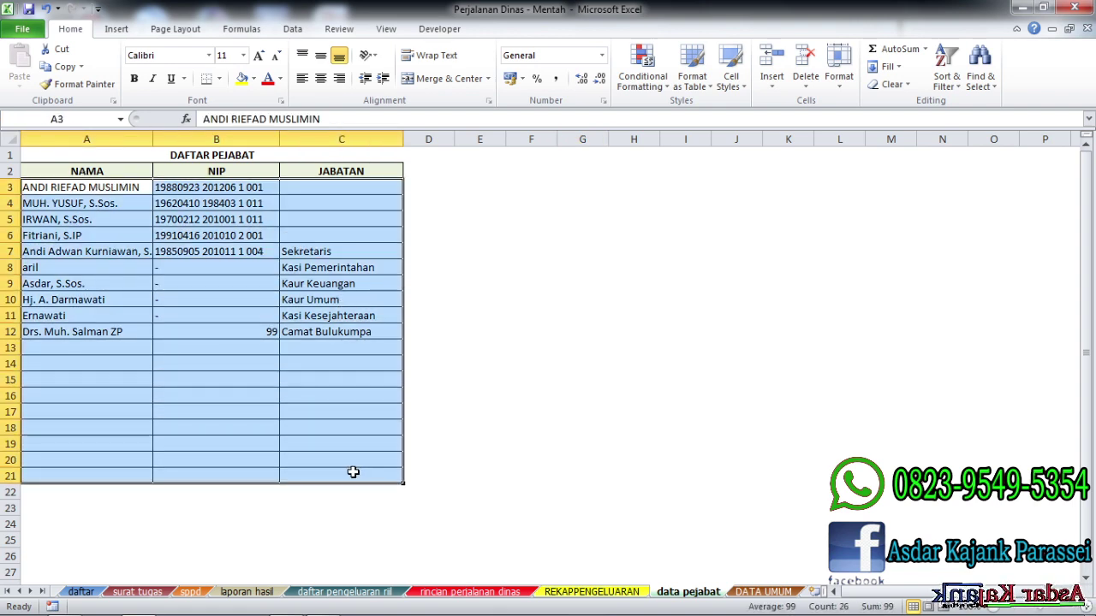
key("ctrl+shift+Down")
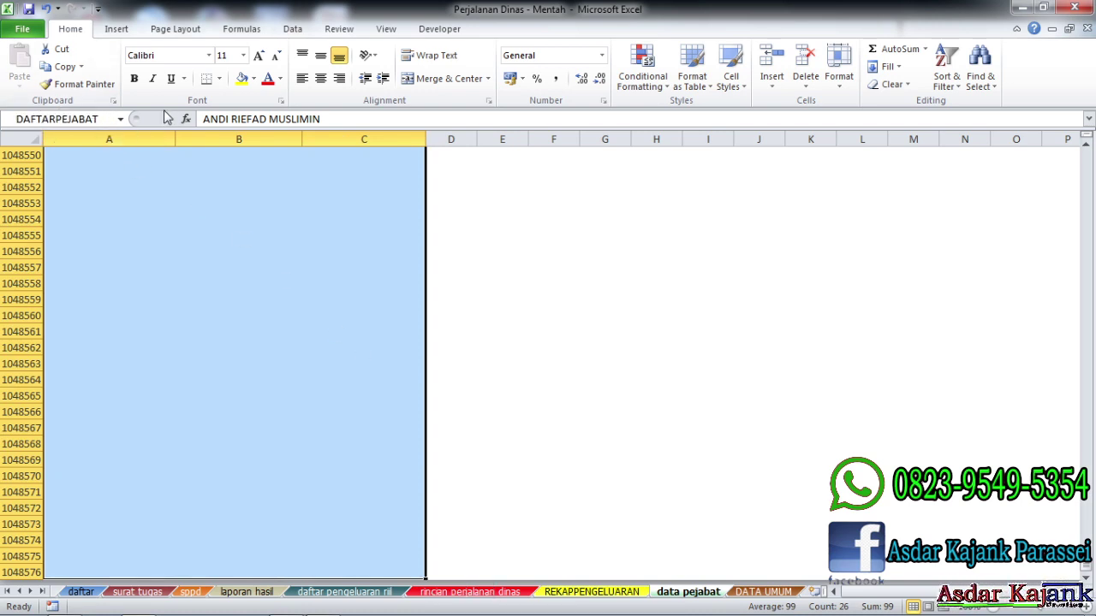
key("Return")
left_click(719, 297)
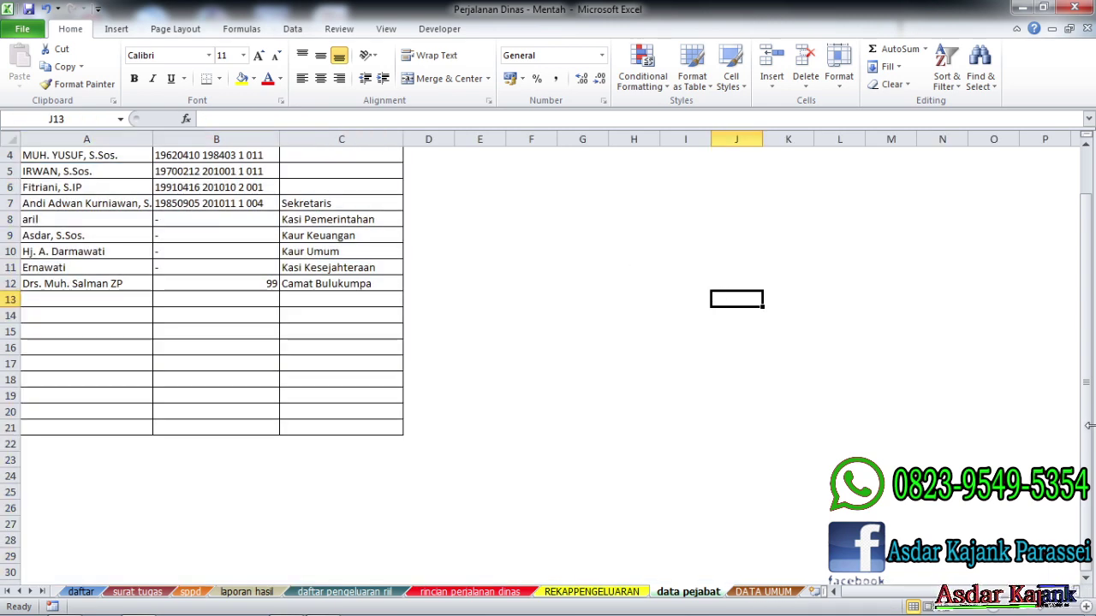
scroll(1089, 426, "up", 1)
Step: Examine how the names in the NAMA column relate to the NIP and JABATAN columns, starting with row 3
left_click(131, 196)
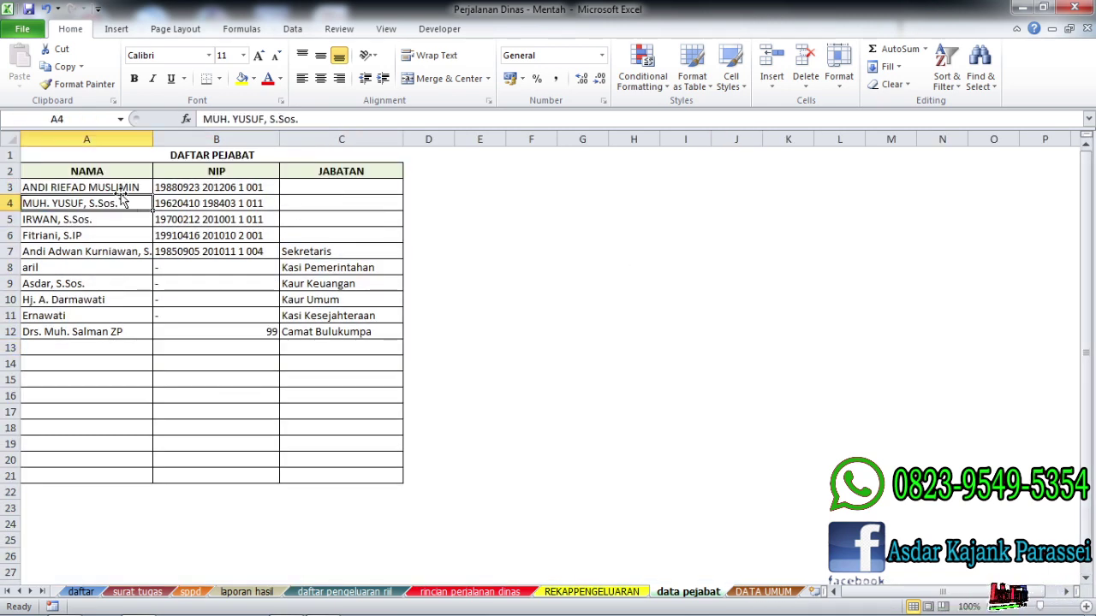
left_click_drag(107, 182, 258, 188)
left_click_drag(259, 188, 259, 188)
left_click(337, 218)
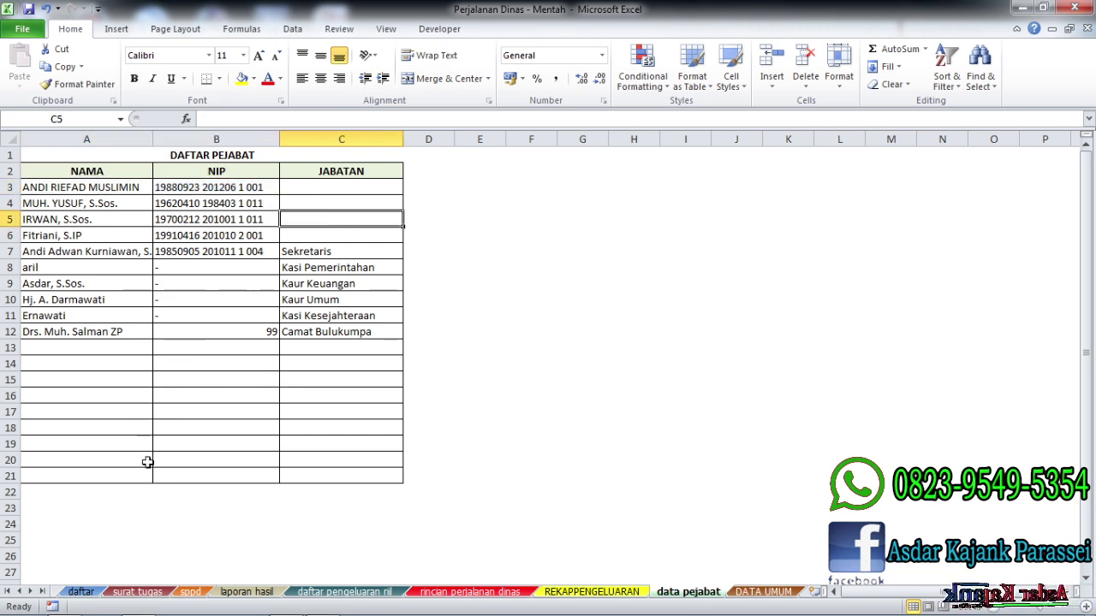
left_click(385, 471)
left_click(211, 185)
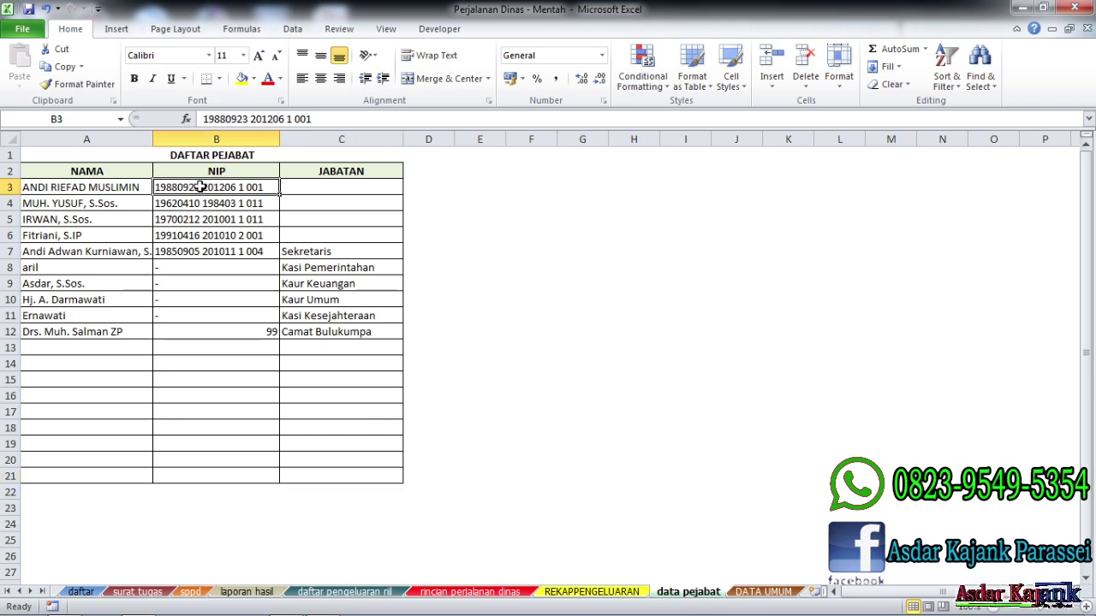
left_click(247, 205)
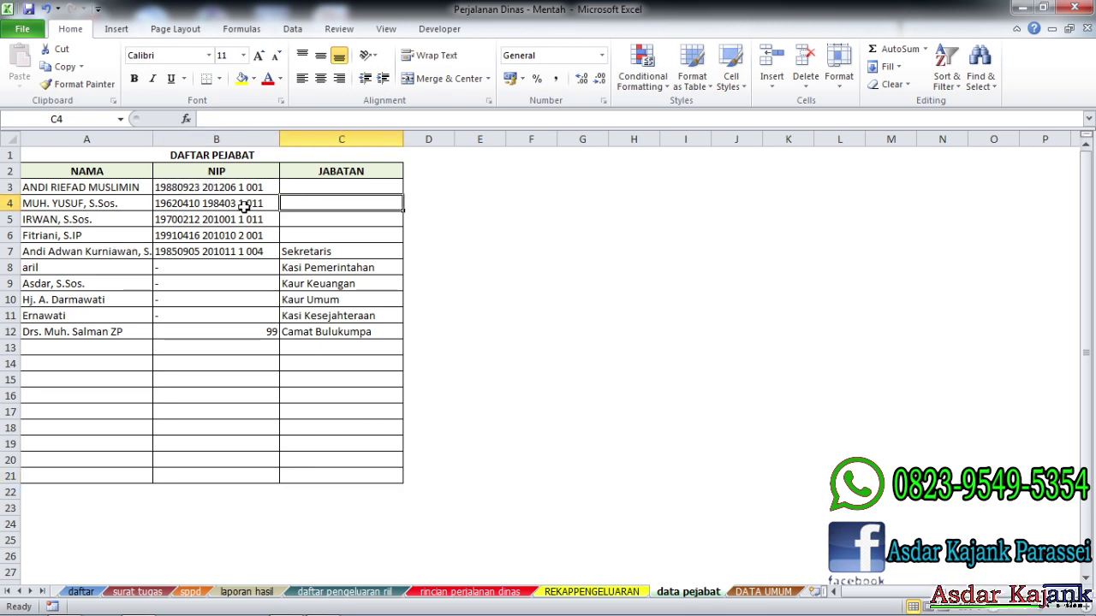
left_click(233, 190)
left_click(96, 185)
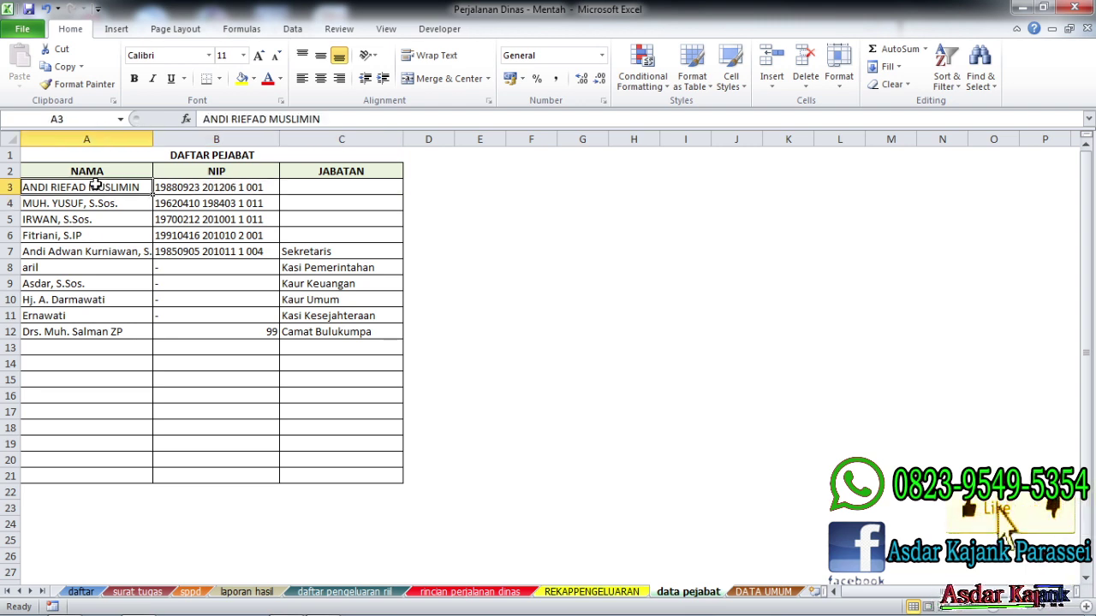
left_click(184, 184)
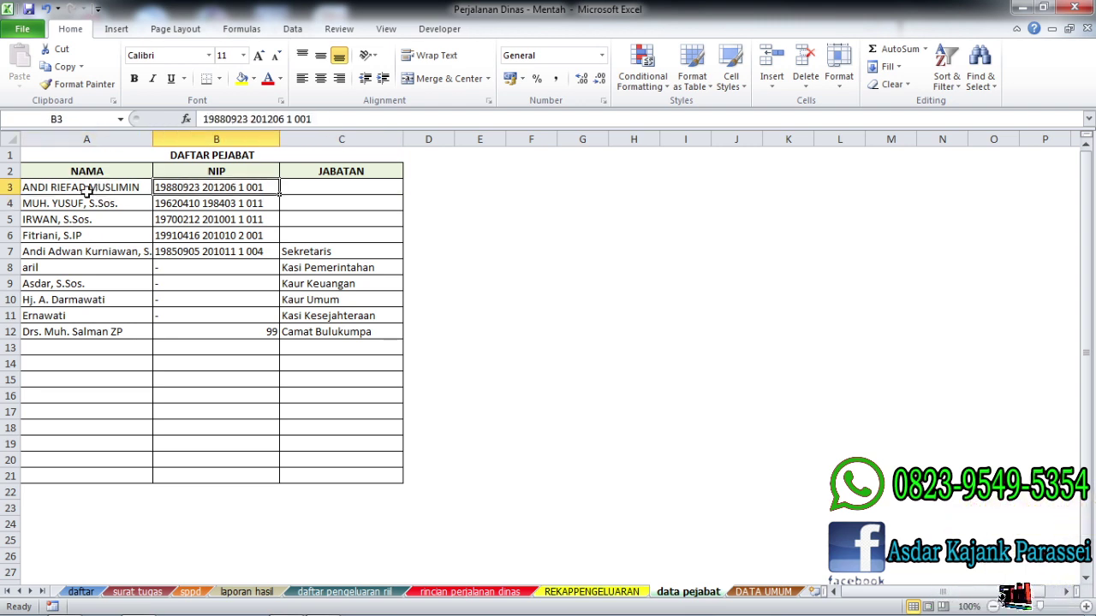
left_click(55, 186)
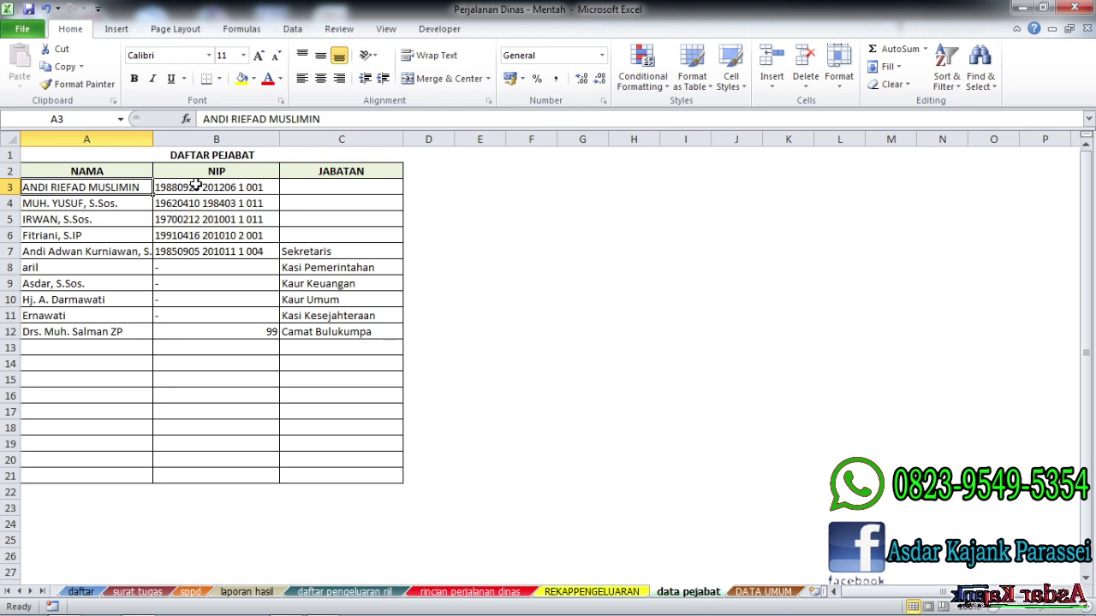
left_click_drag(196, 187, 345, 484)
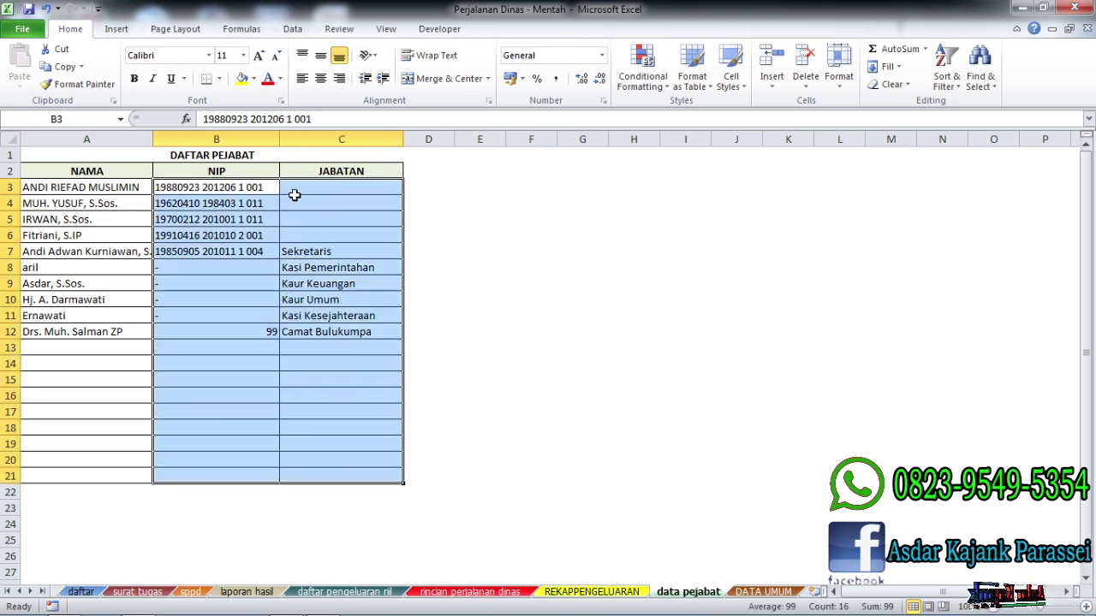
left_click(330, 203)
left_click(74, 188)
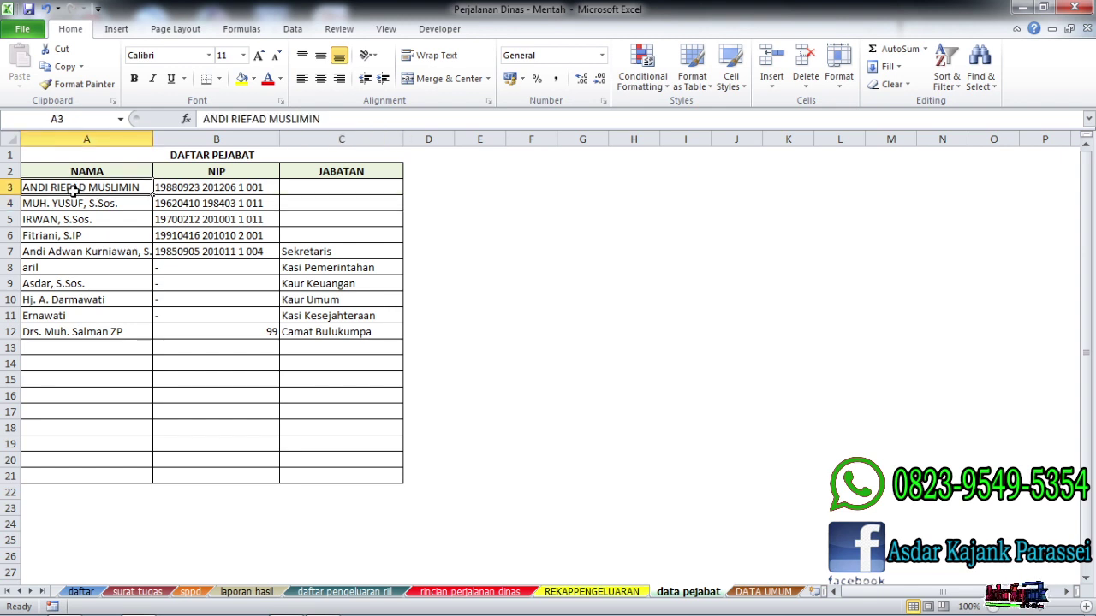
left_click(207, 187)
left_click(316, 187)
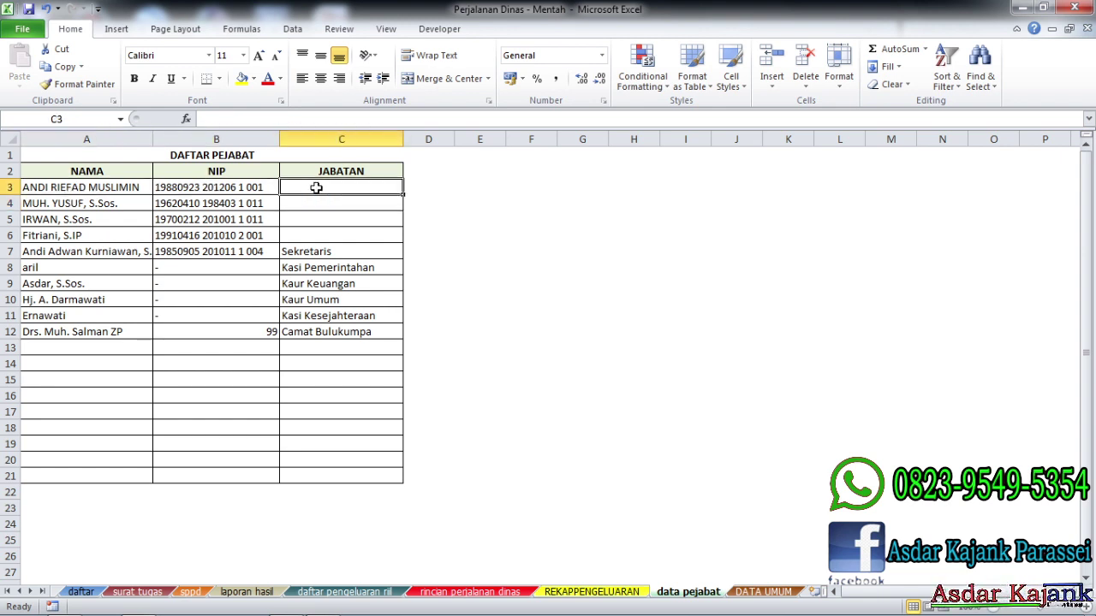
Step: Examine individual officials' NAMA, NIP and JABATAN cells and the extent of the data area A3:C21
left_click(51, 220)
left_click(202, 221)
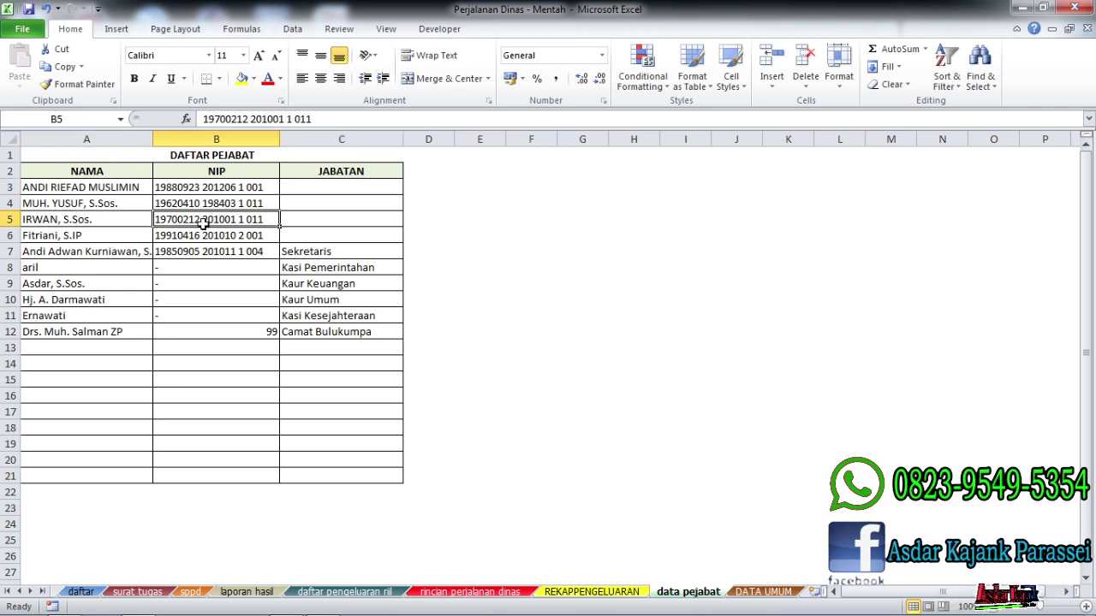
left_click(287, 223)
left_click(237, 278)
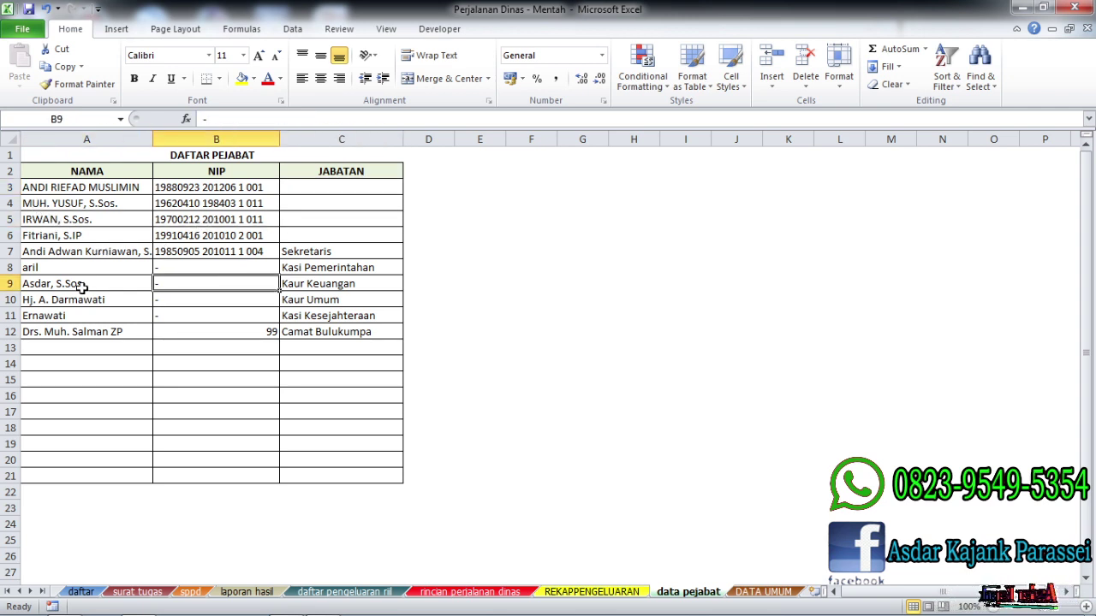
left_click(60, 331)
left_click(49, 219)
left_click_drag(52, 186, 88, 482)
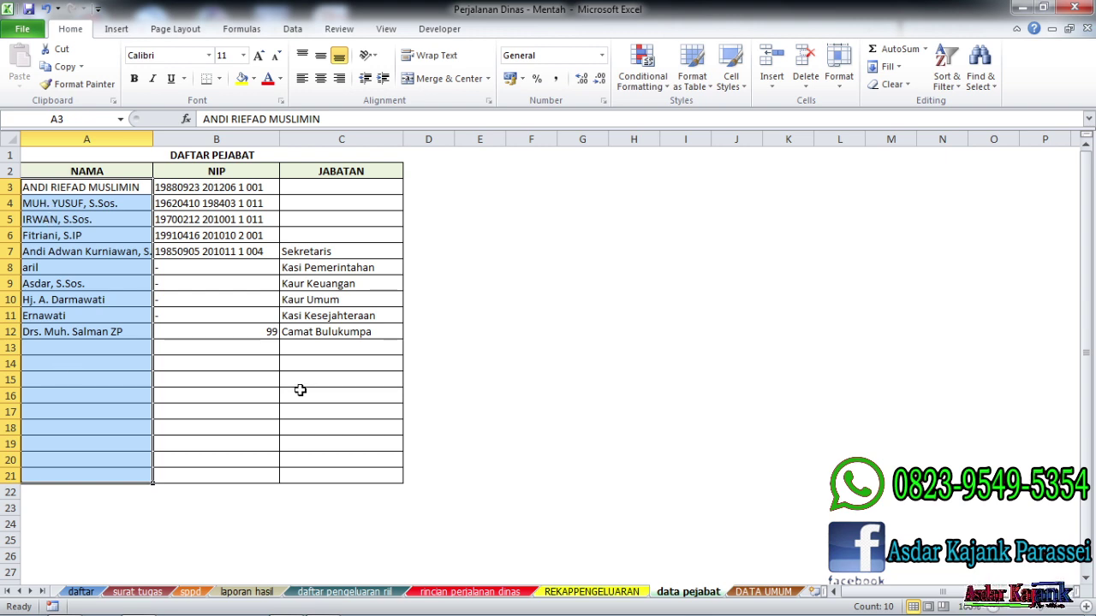
left_click(342, 393)
left_click_drag(82, 187, 333, 487)
left_click(685, 443)
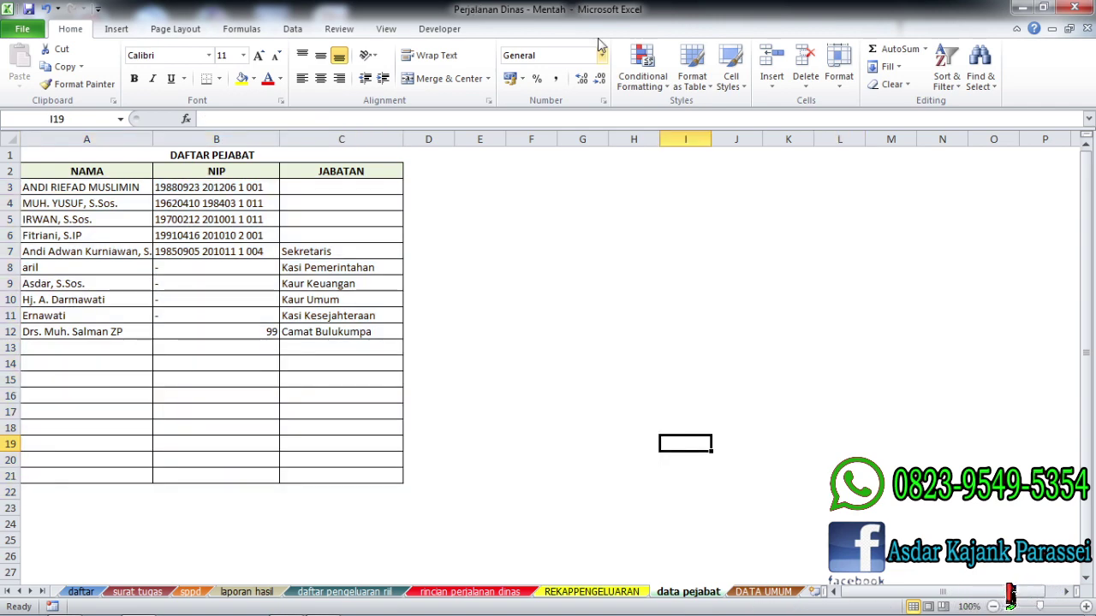
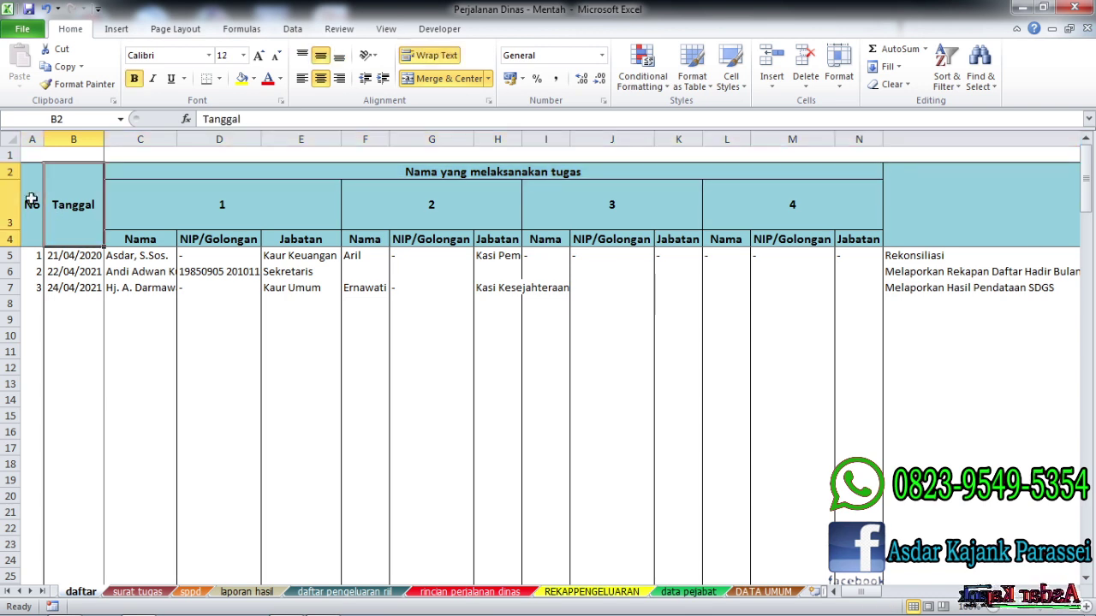
Step: On the daftar sheet, unmerge the No heading in A2:A4 and merge and center it across rows 2 to 4 again
left_click(7, 172)
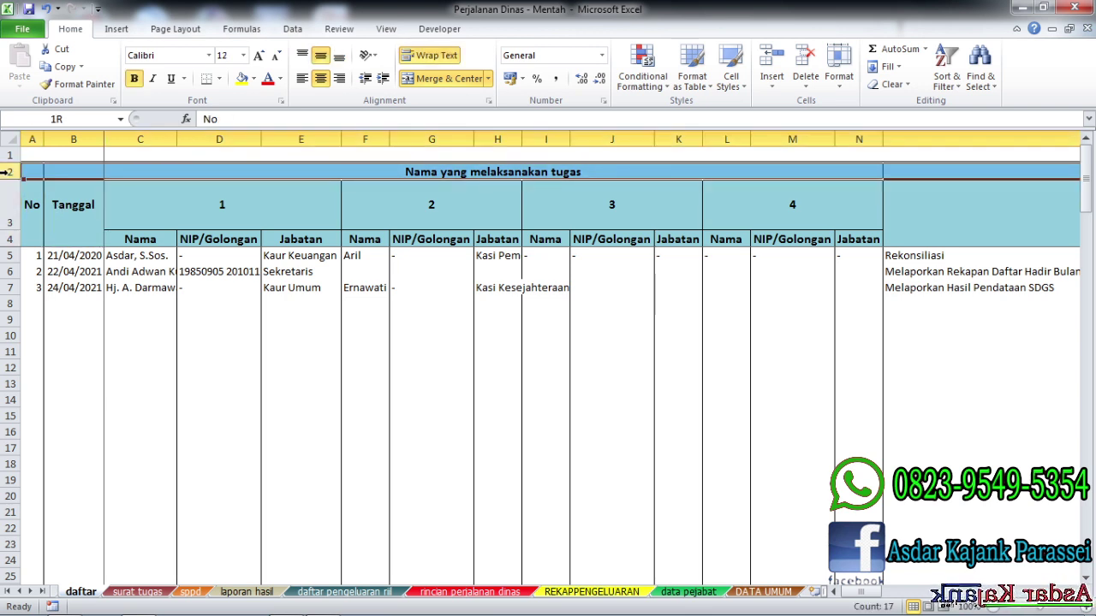
left_click_drag(7, 172, 7, 238)
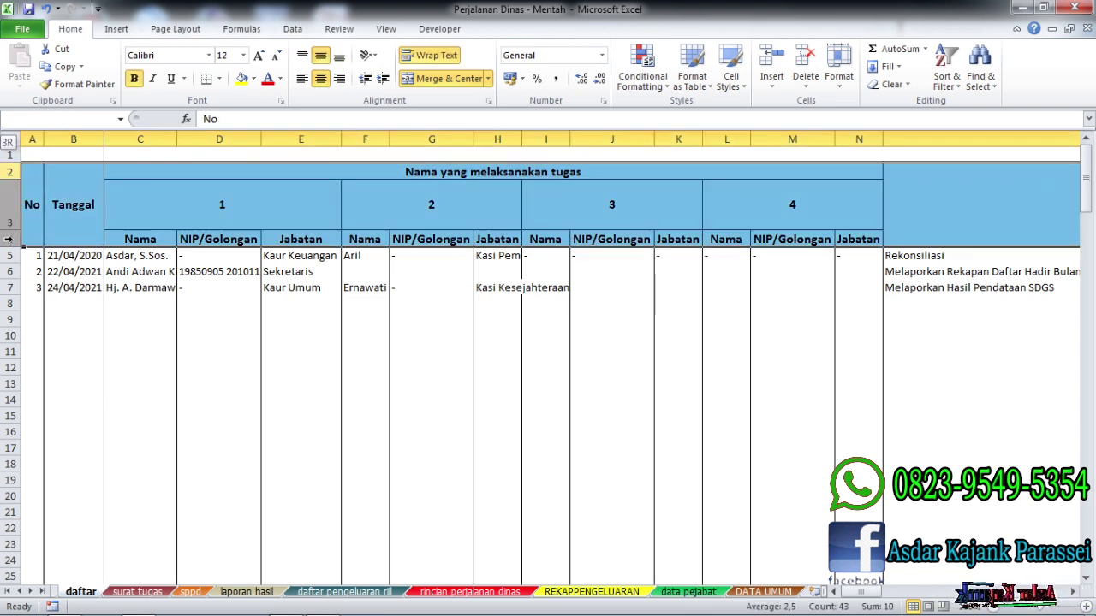
left_click(221, 383)
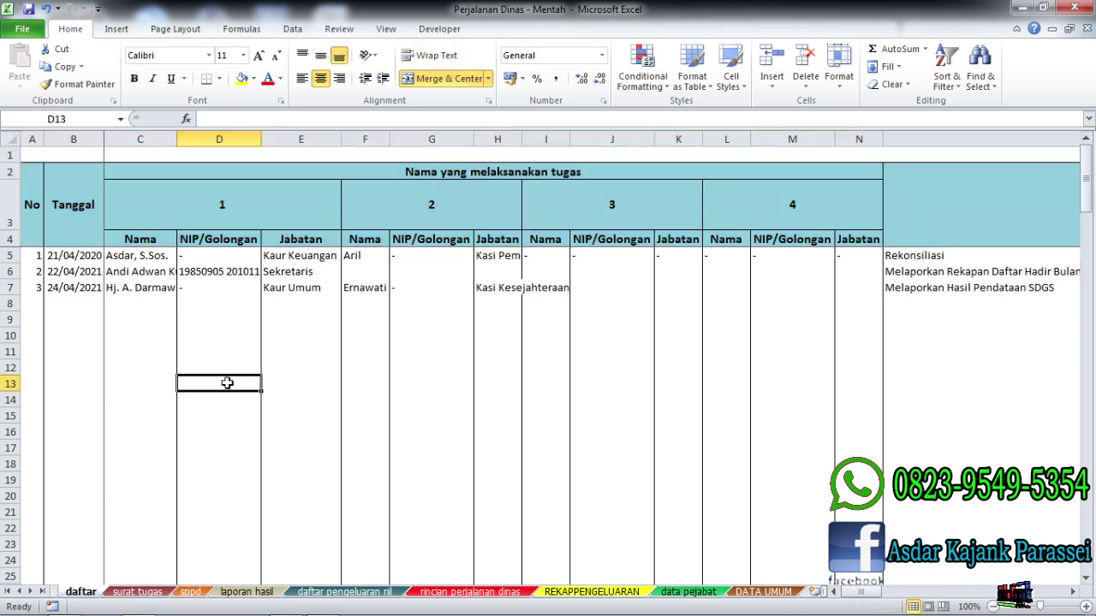
left_click(32, 174)
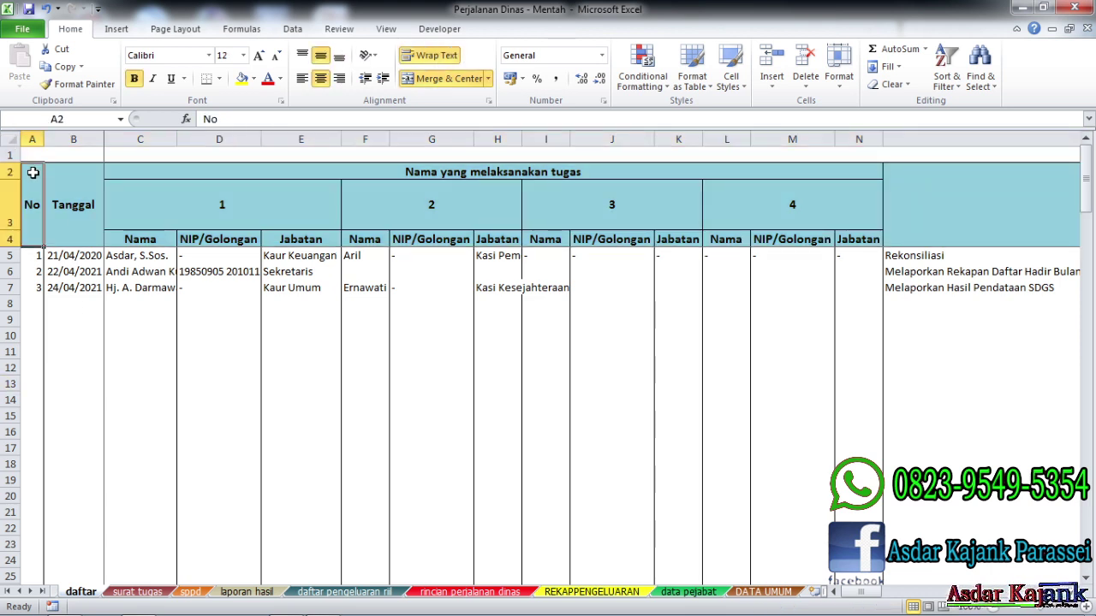
left_click(447, 78)
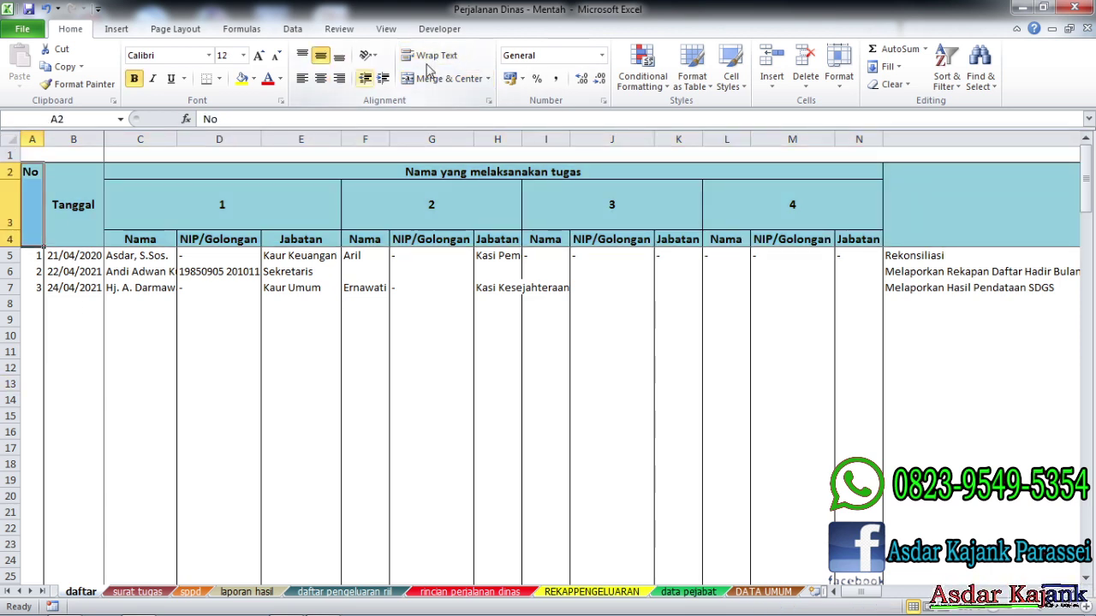
left_click(57, 201)
left_click_drag(28, 169, 34, 240)
left_click(454, 81)
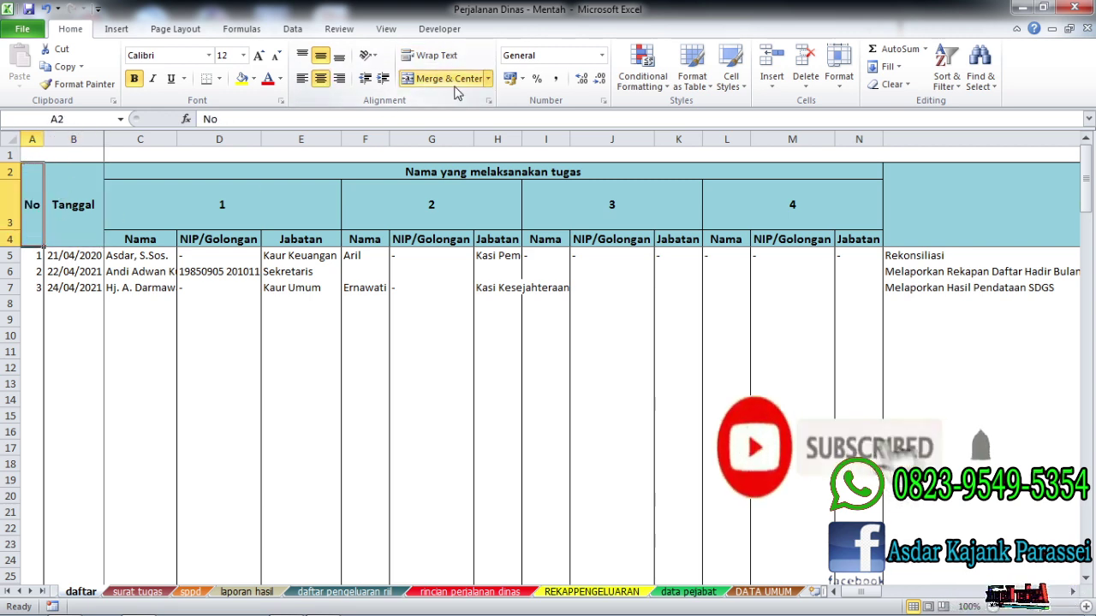
Step: Examine the No and Tanggal headings and the Nama yang melaksanakan tugas heading in row 2
left_click(77, 192)
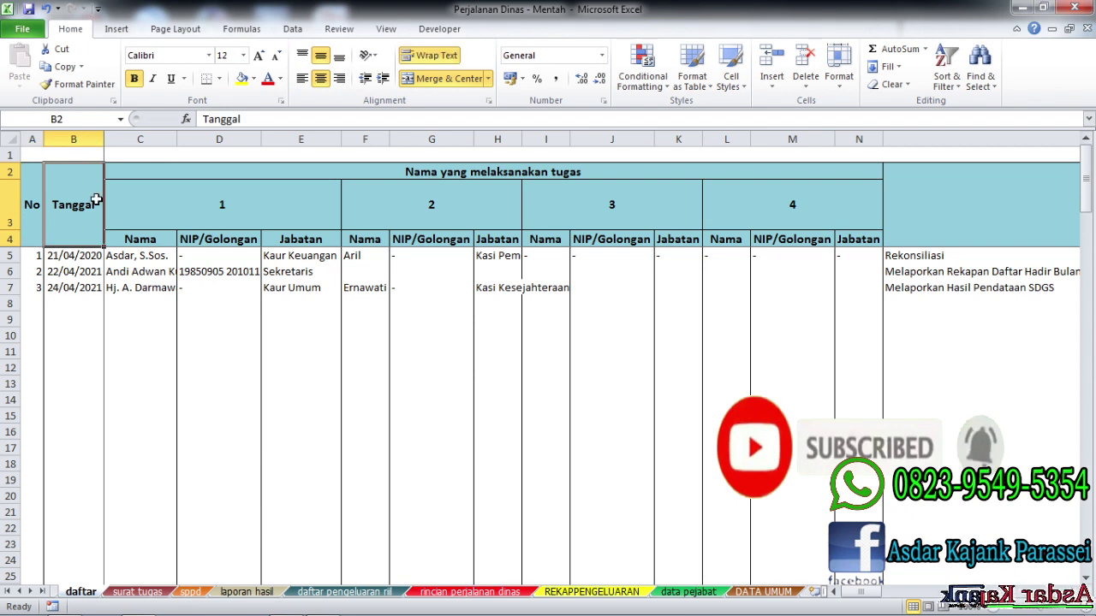
left_click(37, 207)
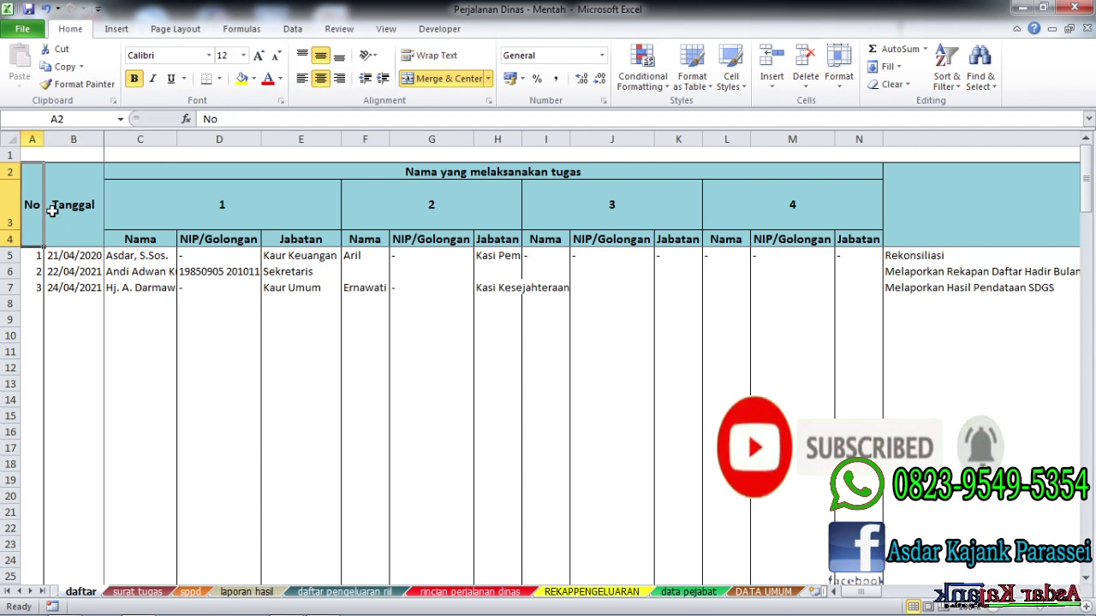
left_click(65, 210)
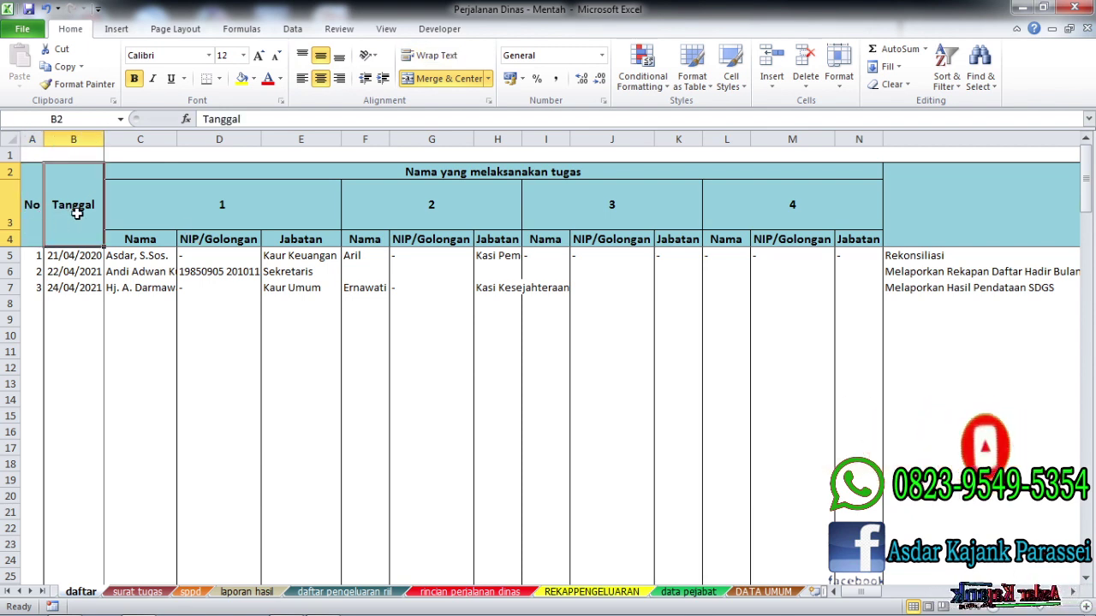
left_click(204, 179)
left_click(11, 176)
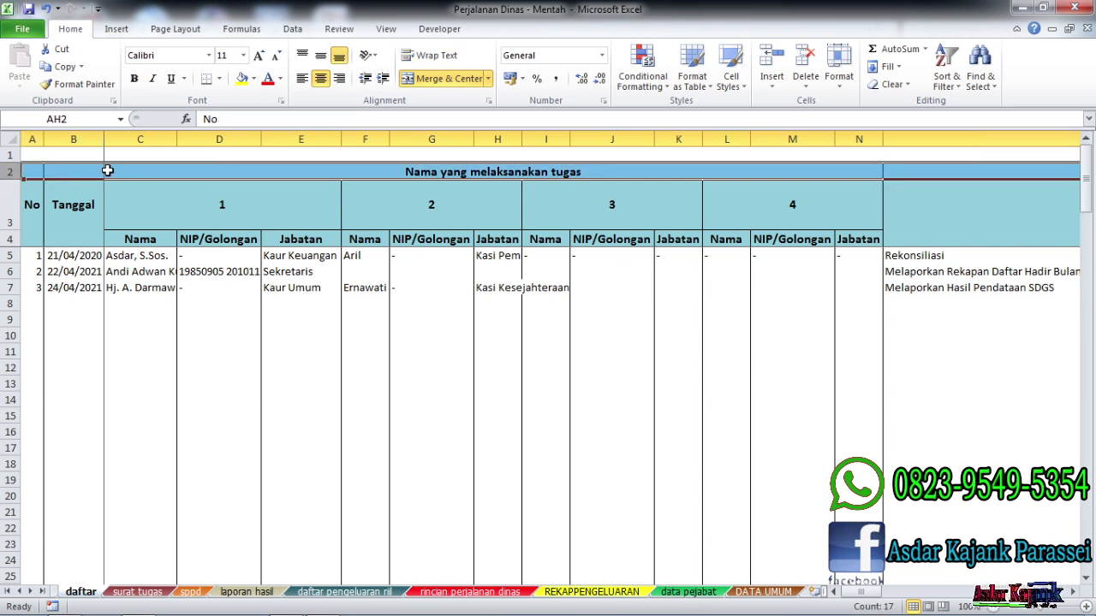
left_click(152, 173)
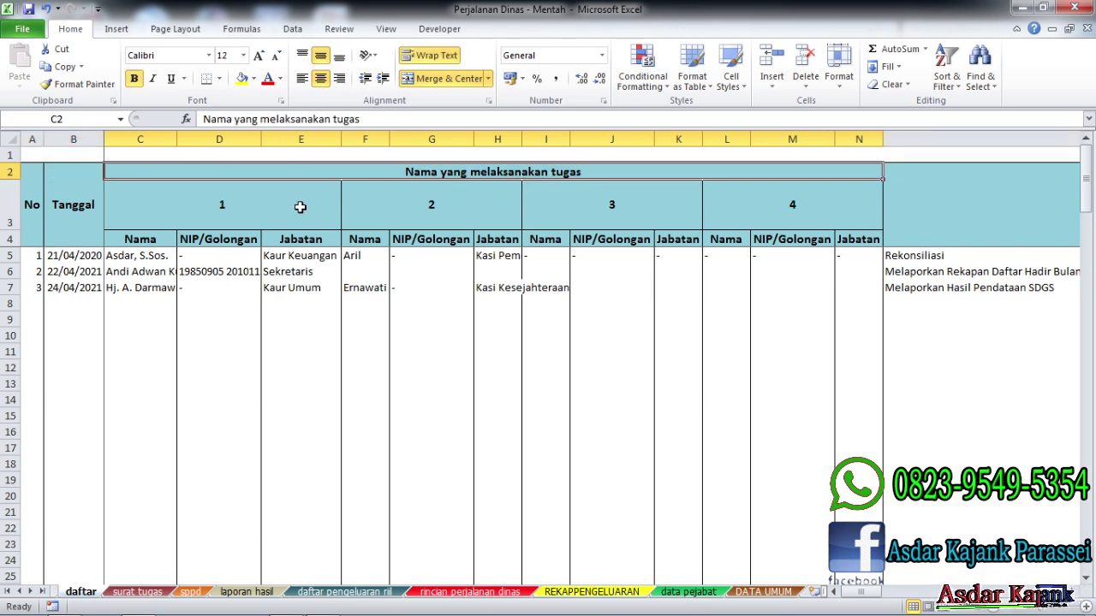
Step: Unmerge the heading 1 in C3:E3 and merge and center it across the three columns again
left_click(256, 220)
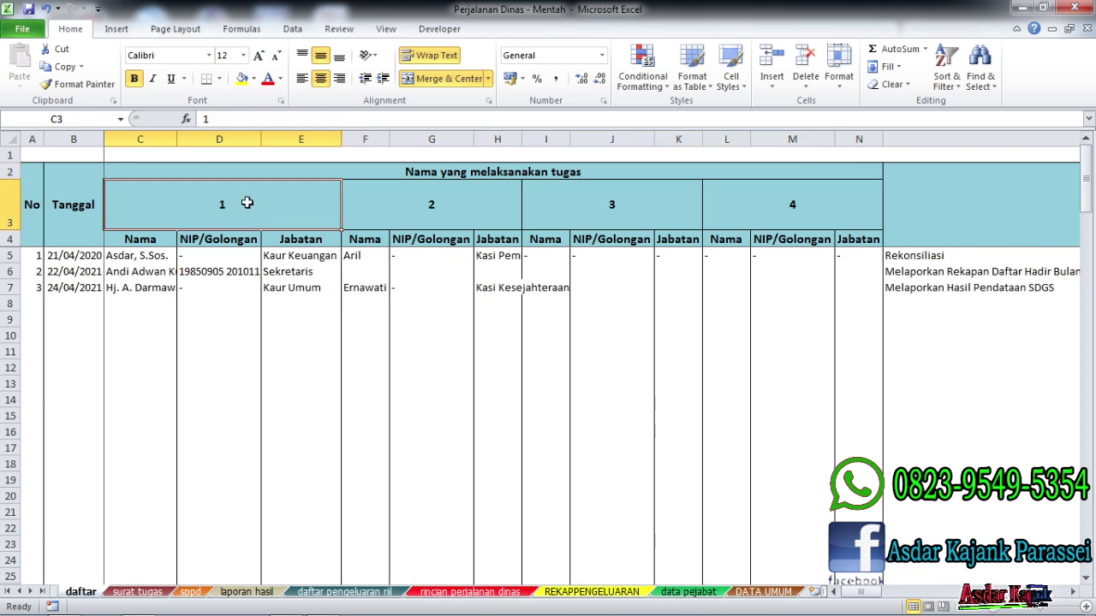
left_click(13, 202)
left_click(168, 204)
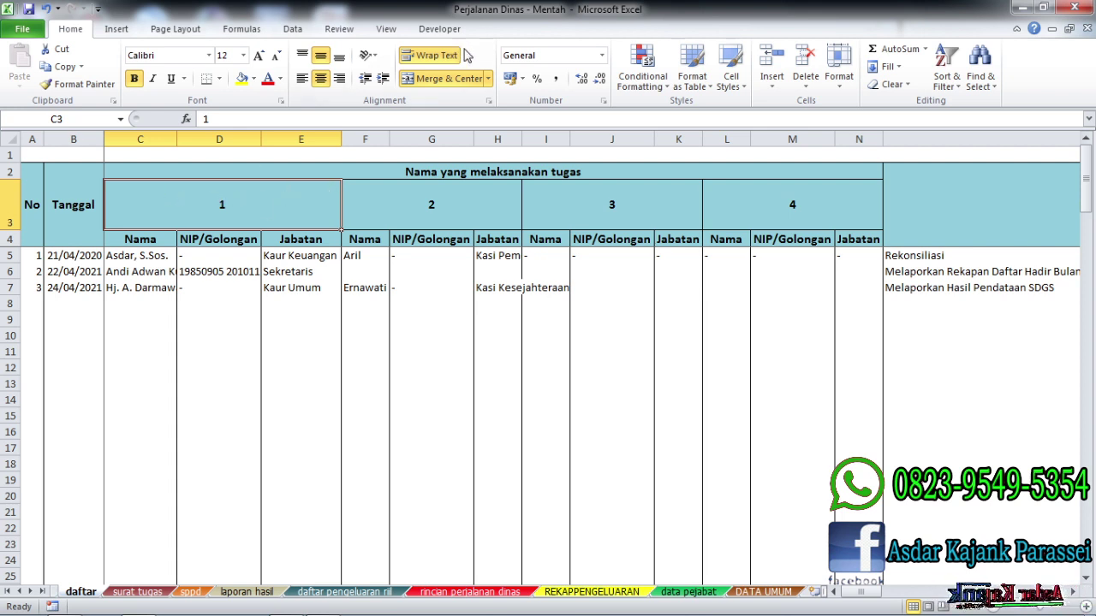
left_click(446, 78)
left_click(369, 336)
left_click_drag(148, 207, 282, 210)
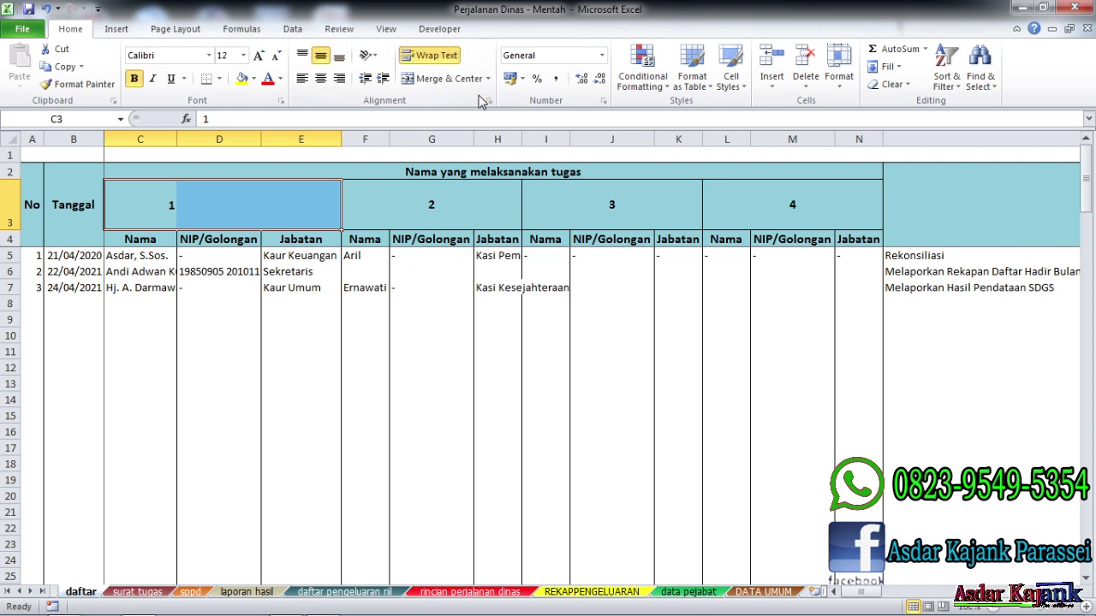
left_click(445, 78)
left_click(317, 302)
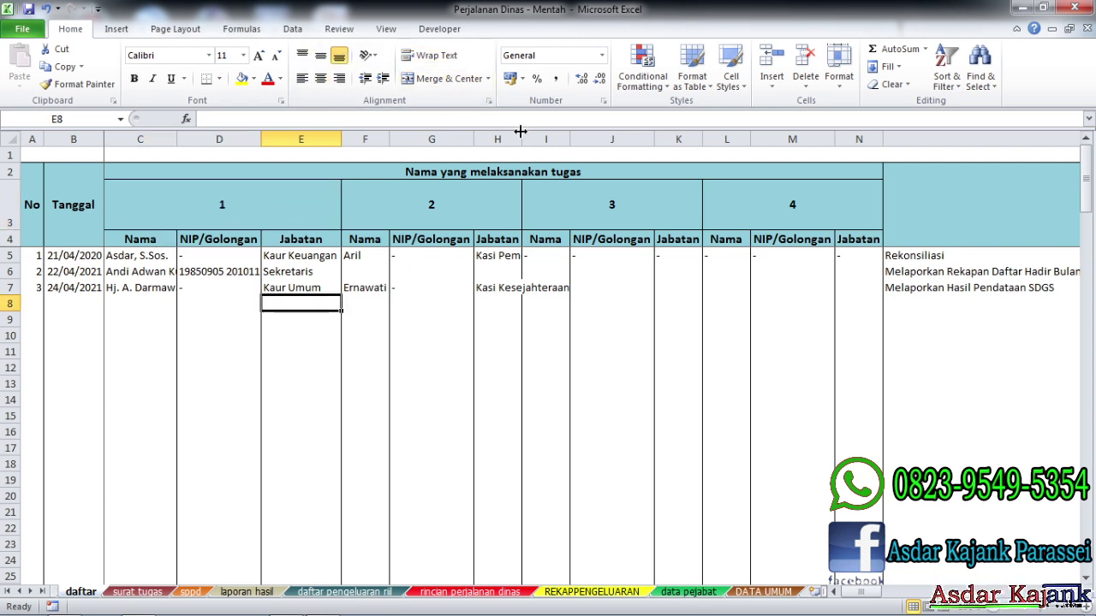
Step: Examine the Nama, NIP/Golongan and Jabatan subheadings under heading 1 and their entries in columns C to E
left_click(144, 241)
left_click(206, 244)
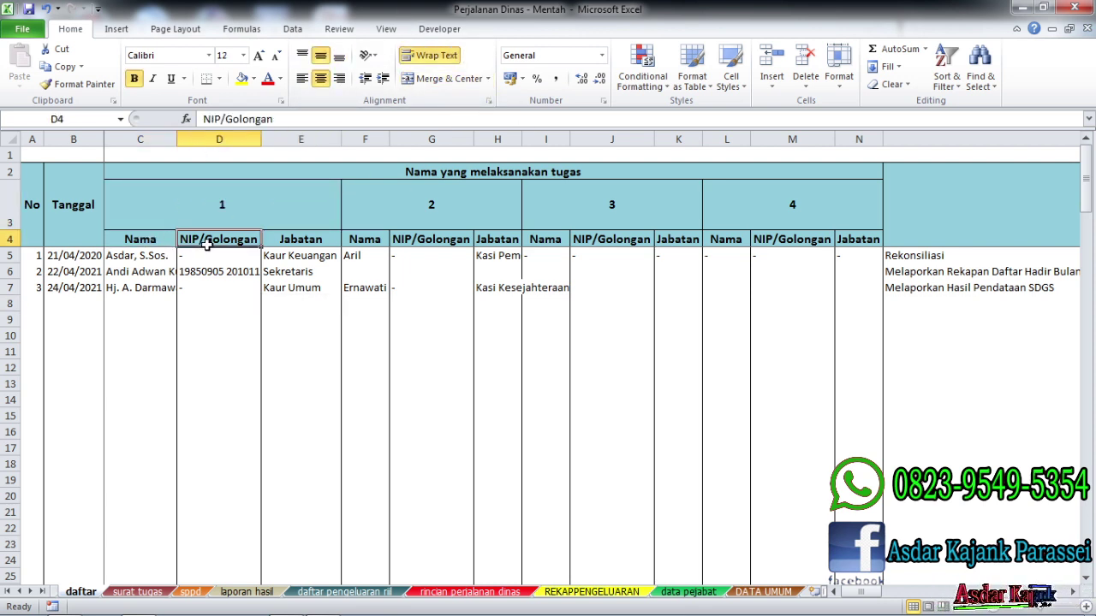
left_click(296, 244)
left_click(240, 242)
left_click(150, 241)
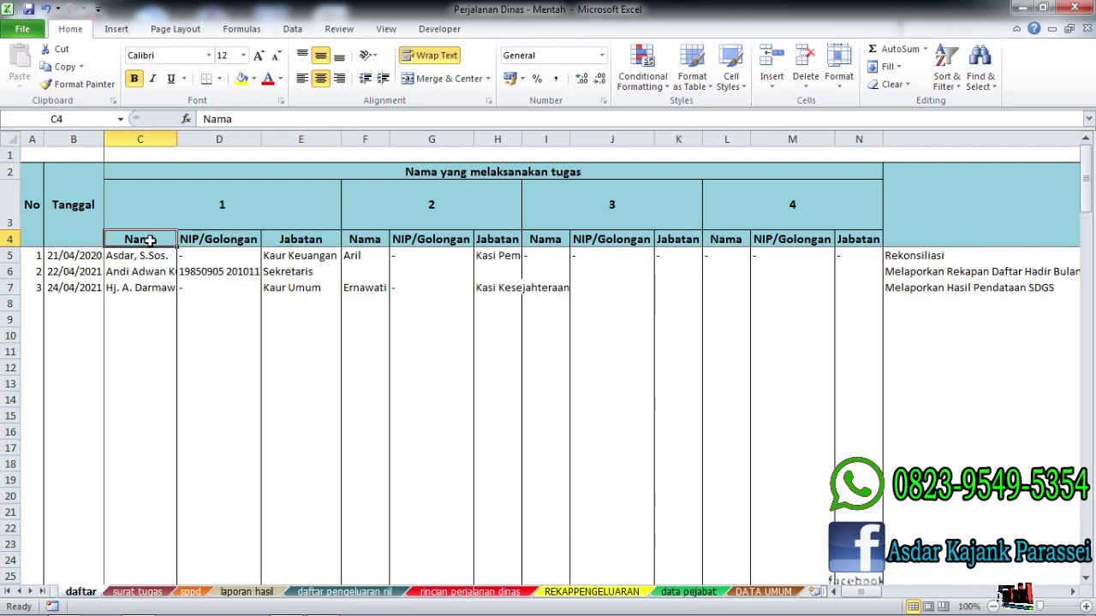
left_click(198, 240)
left_click(291, 241)
left_click(324, 292)
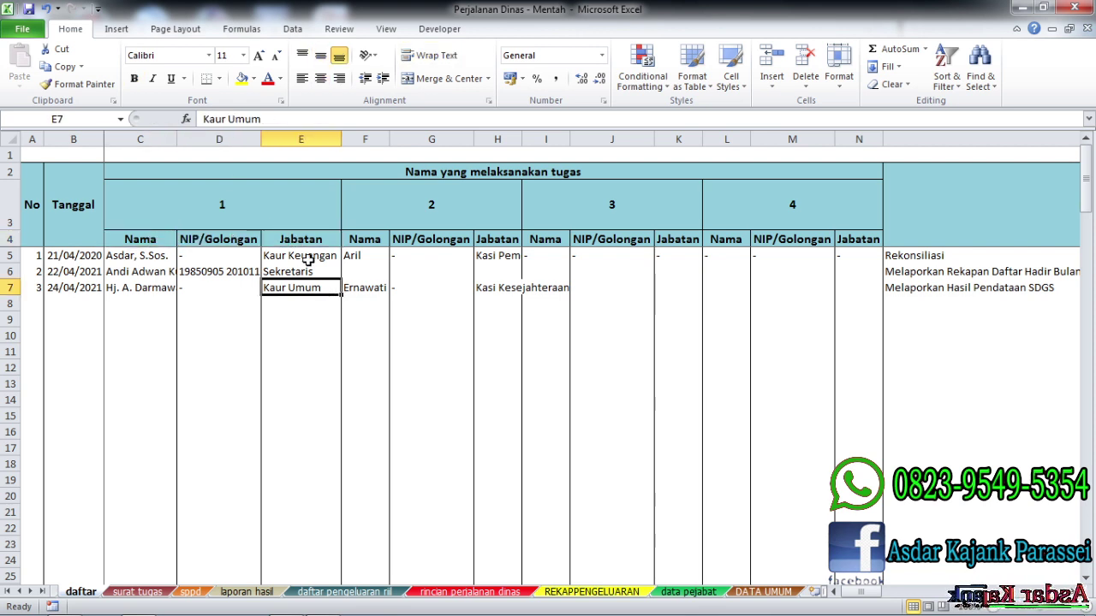
left_click_drag(148, 138, 301, 138)
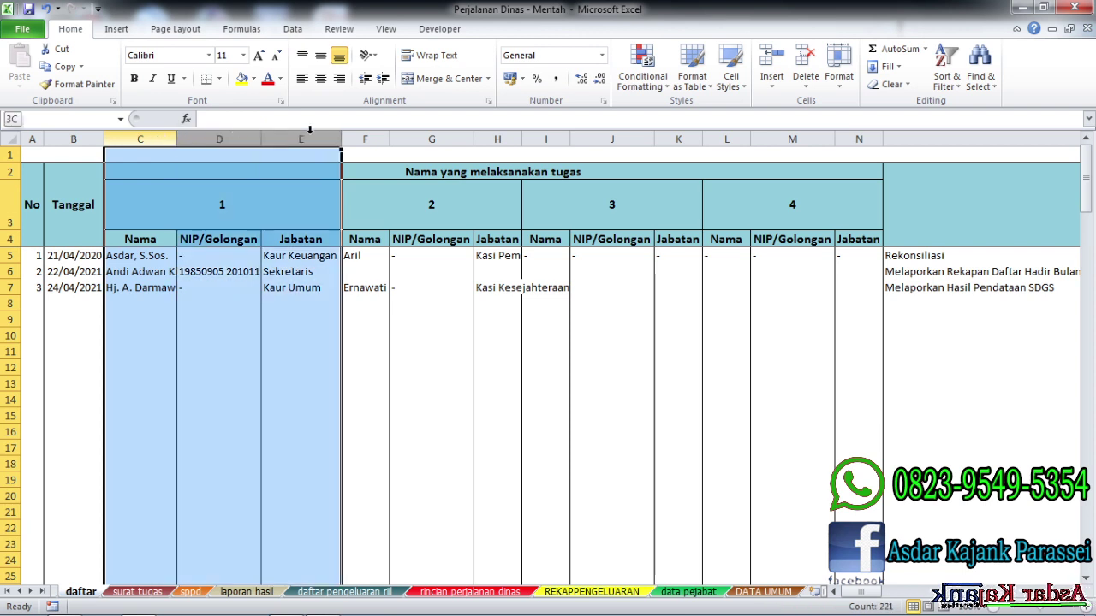
left_click(296, 257)
left_click(220, 255)
left_click(144, 270)
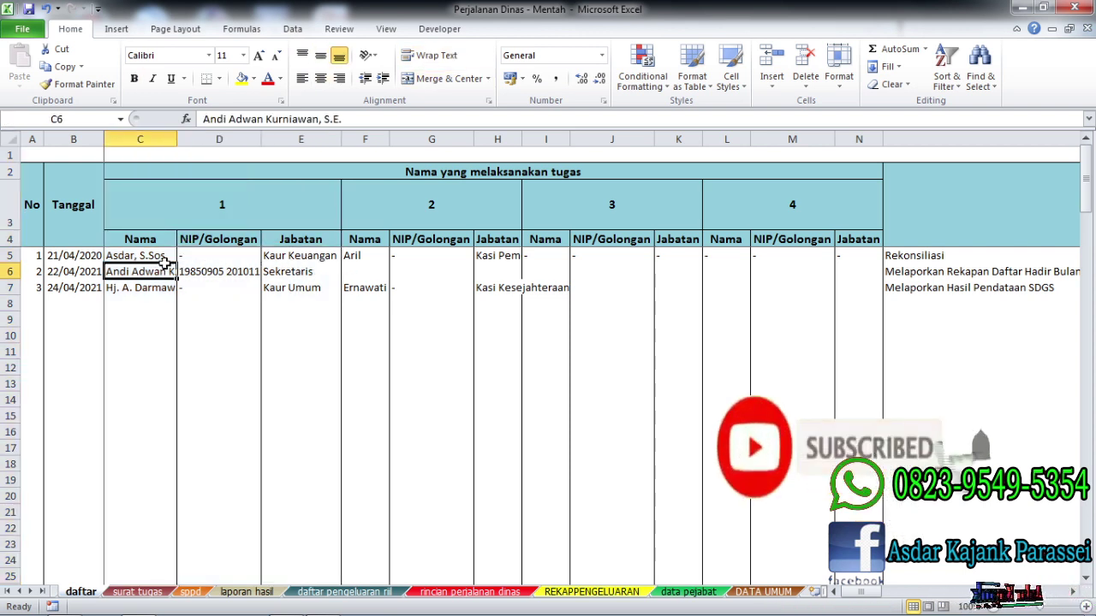
left_click(284, 302)
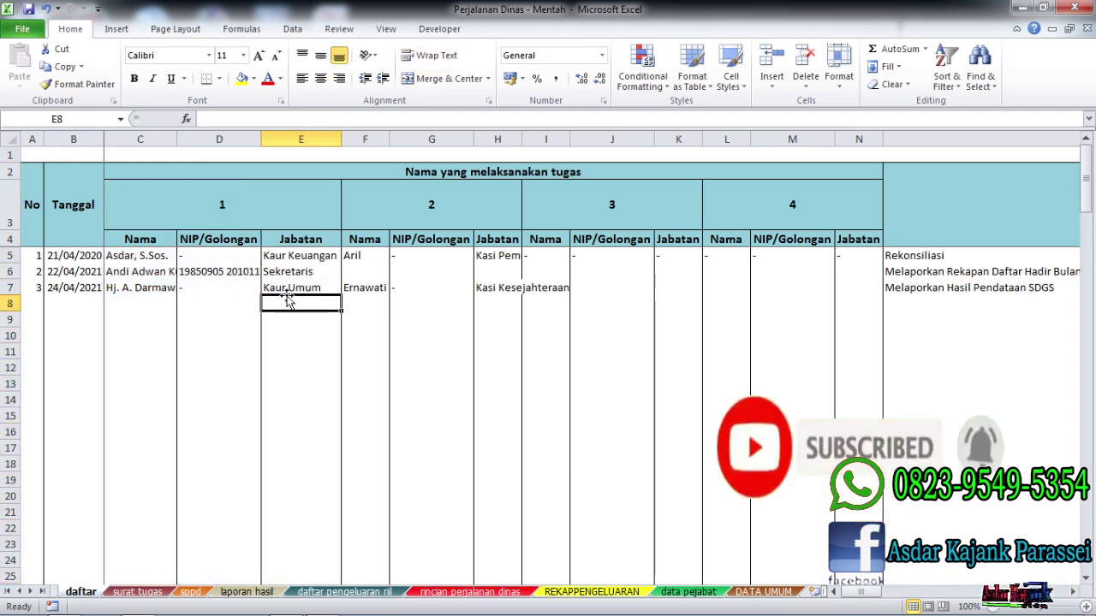
Step: Copy the heading 1 block, columns C to E, and insert the copied columns before column F
left_click_drag(162, 133, 293, 129)
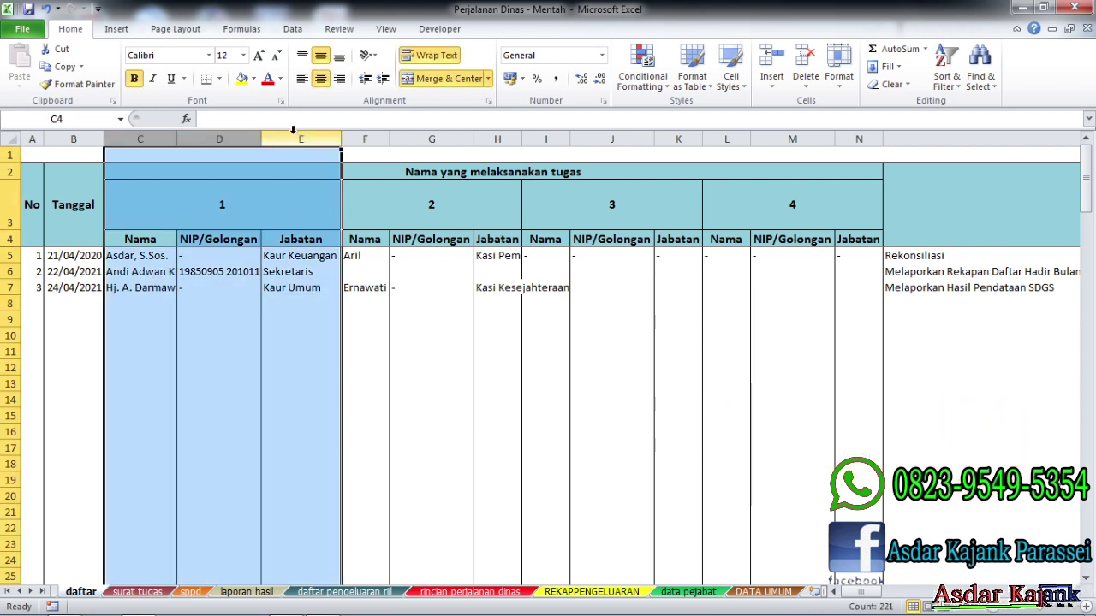
right_click(302, 140)
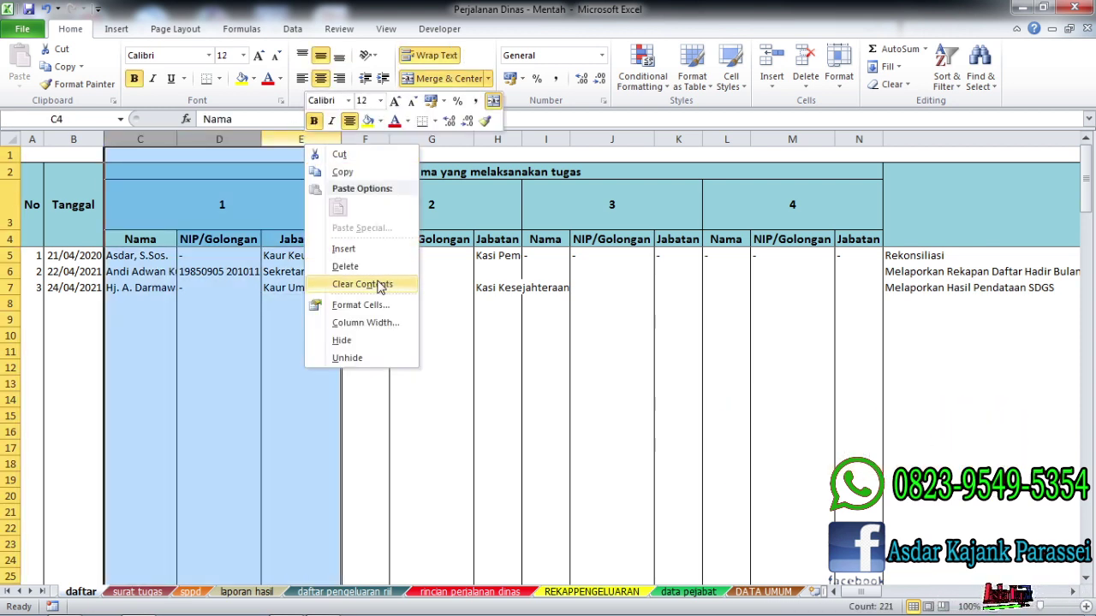
left_click(341, 171)
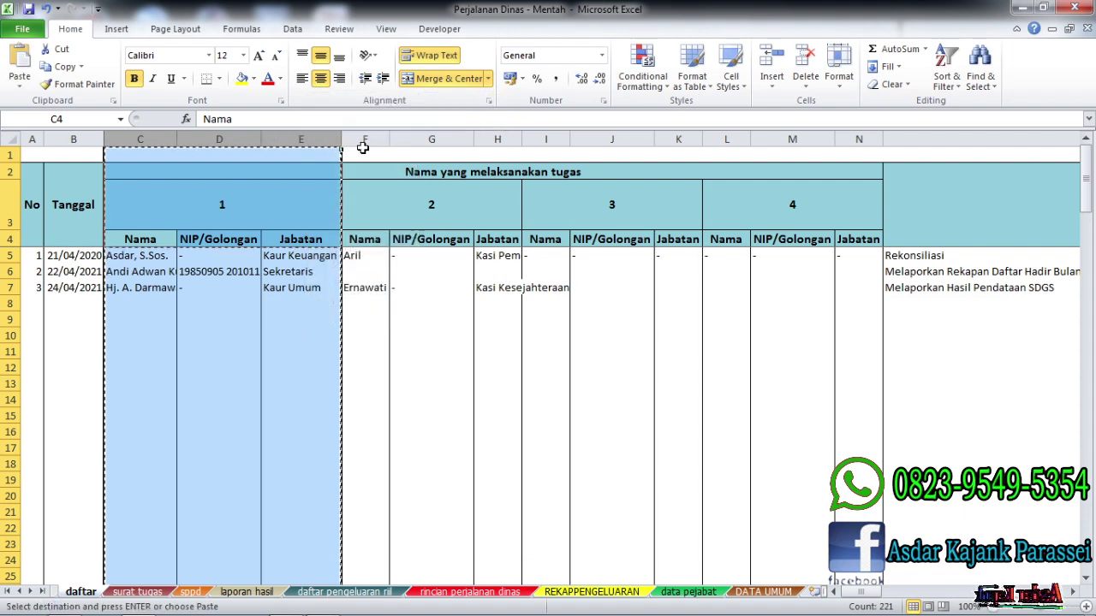
left_click(360, 139)
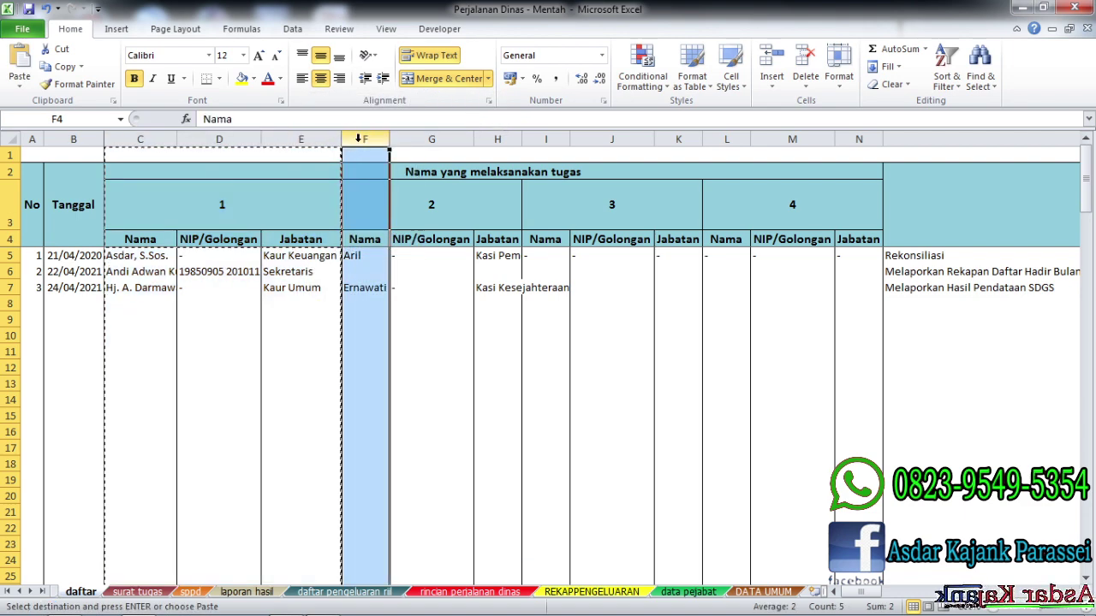
right_click(360, 141)
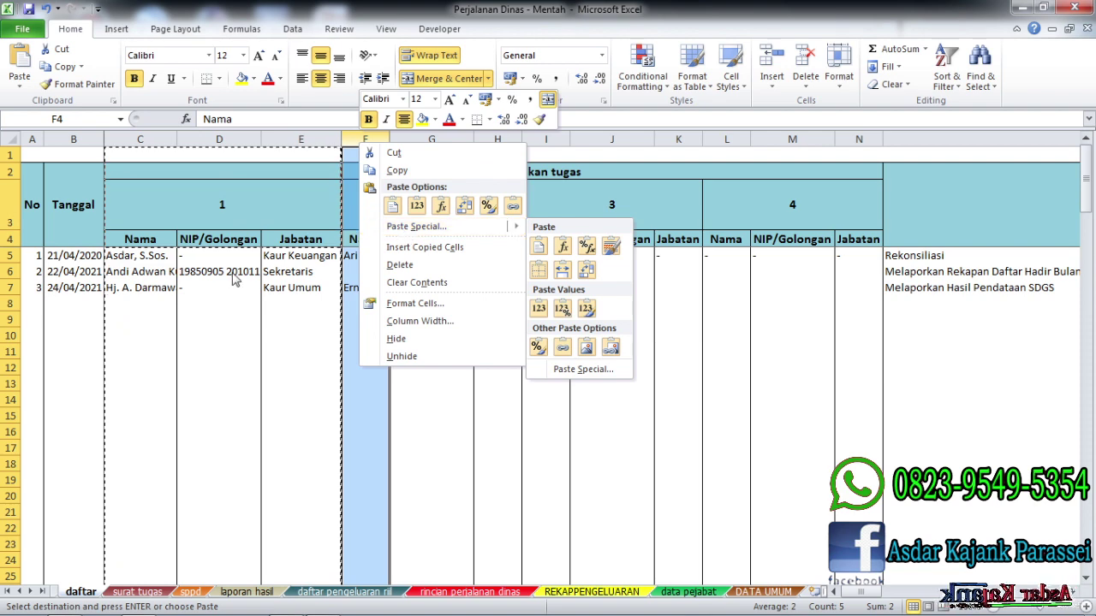
left_click(416, 247)
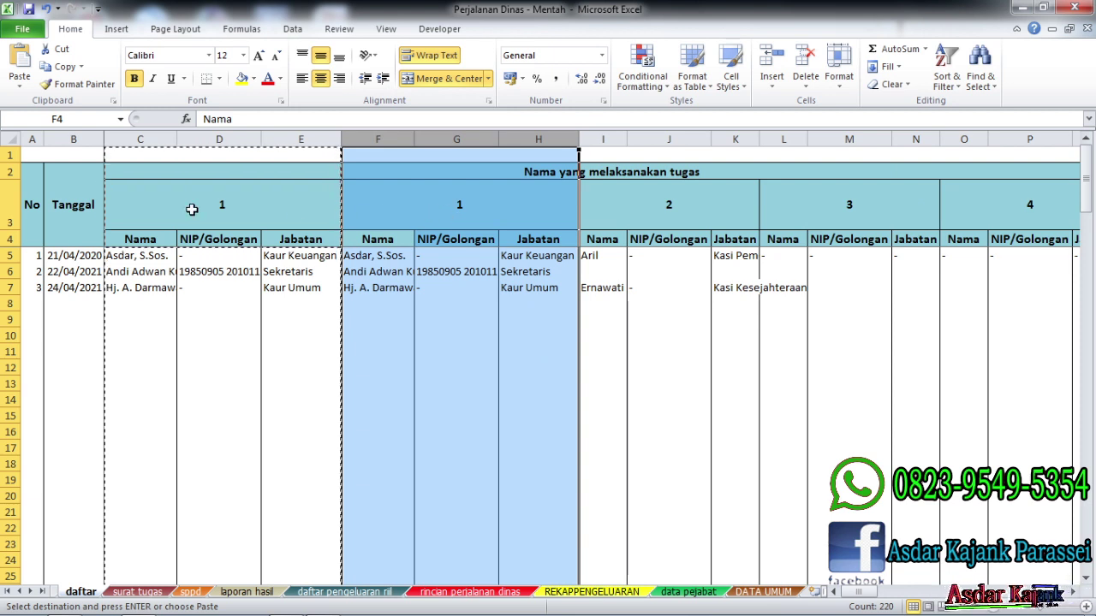
Step: Change the heading of the inserted block in F3:H3 to 2
left_click(446, 202)
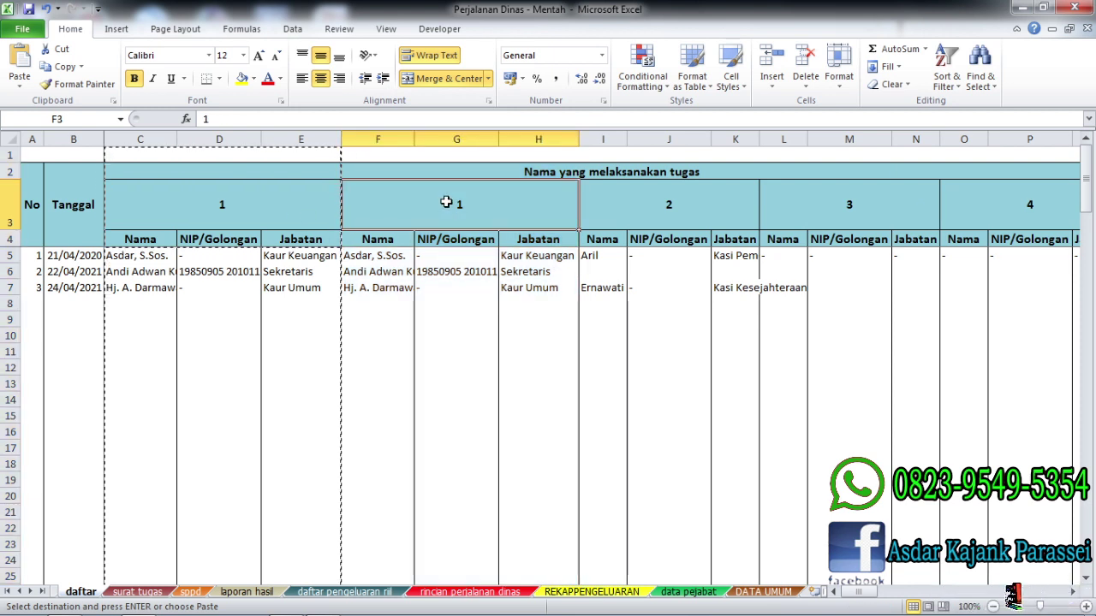
type("2")
left_click(442, 286)
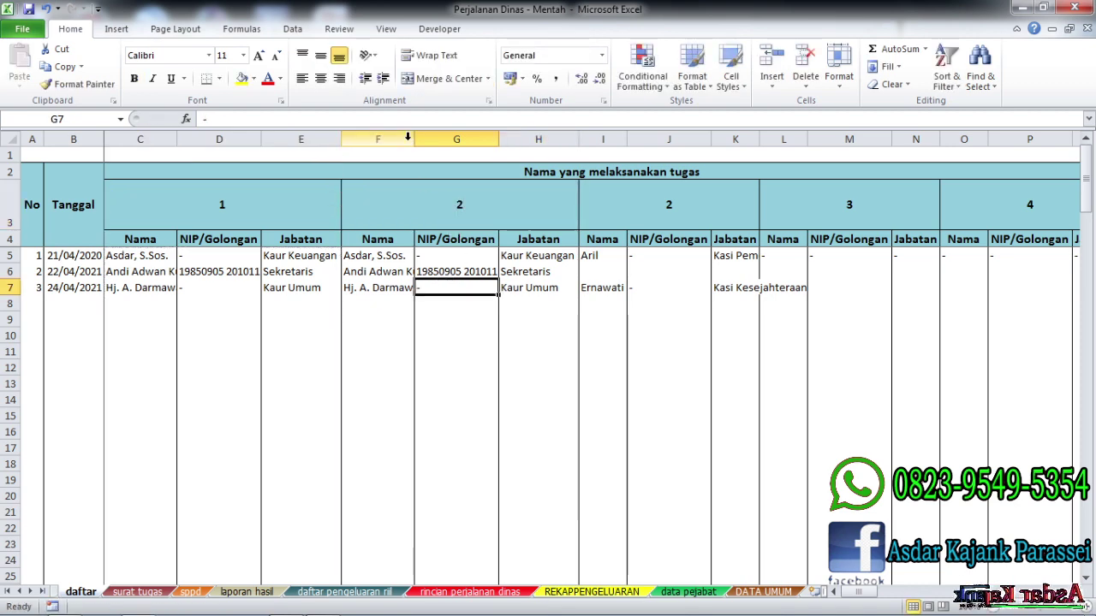
Step: Delete the inserted duplicate block, columns F to H, from the daftar sheet
left_click_drag(381, 139, 548, 139)
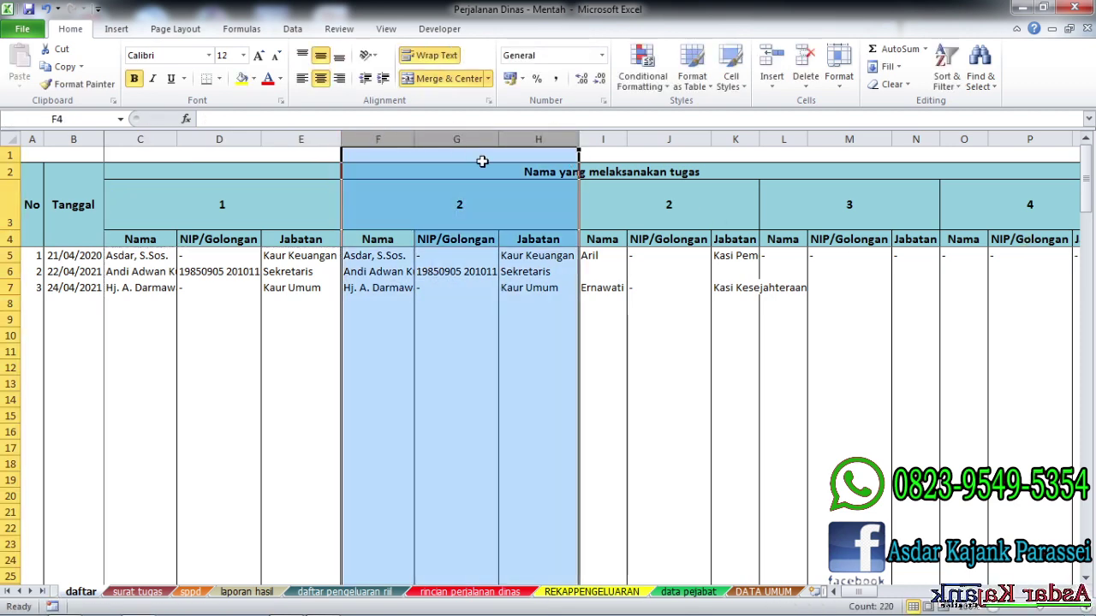
right_click(401, 139)
left_click(442, 263)
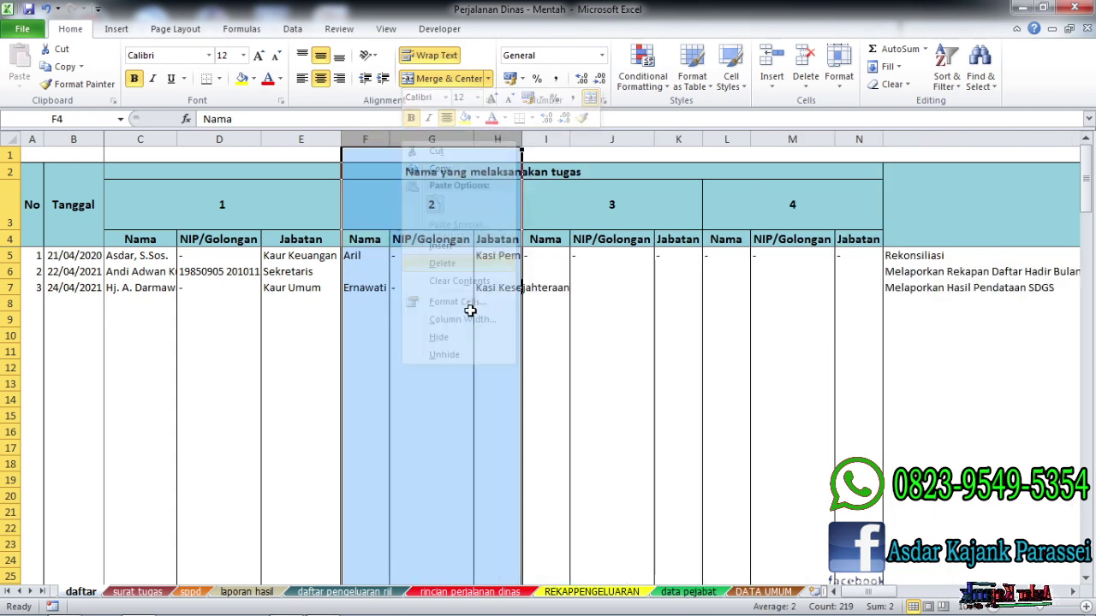
left_click(484, 351)
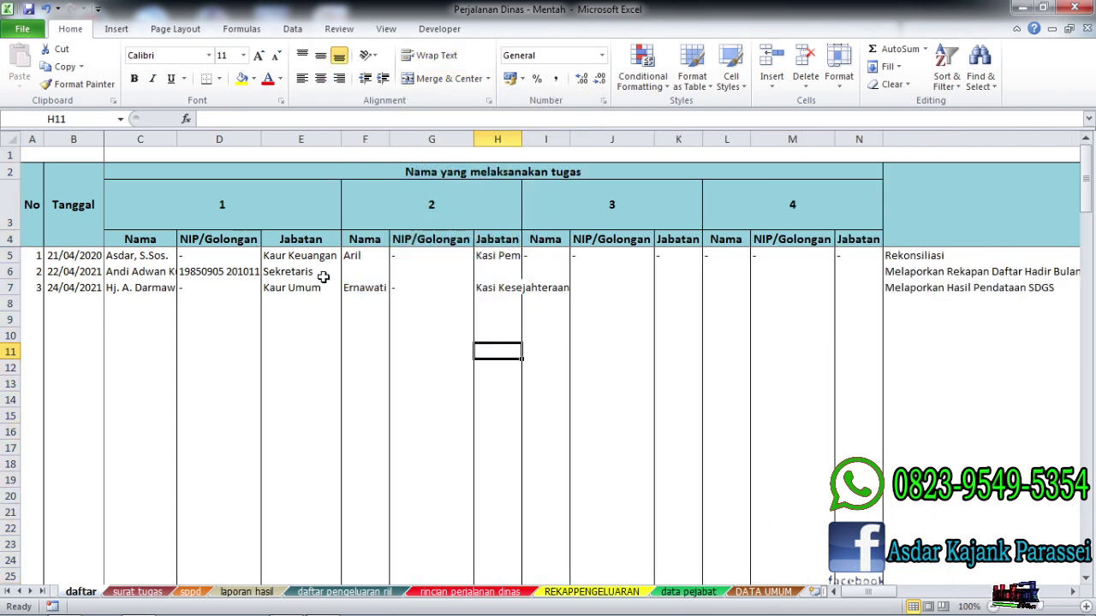
Step: Examine the numbered headings 1 to 4 in row 3 under Nama yang melaksanakan tugas
left_click(464, 209)
left_click(581, 225)
left_click(786, 216)
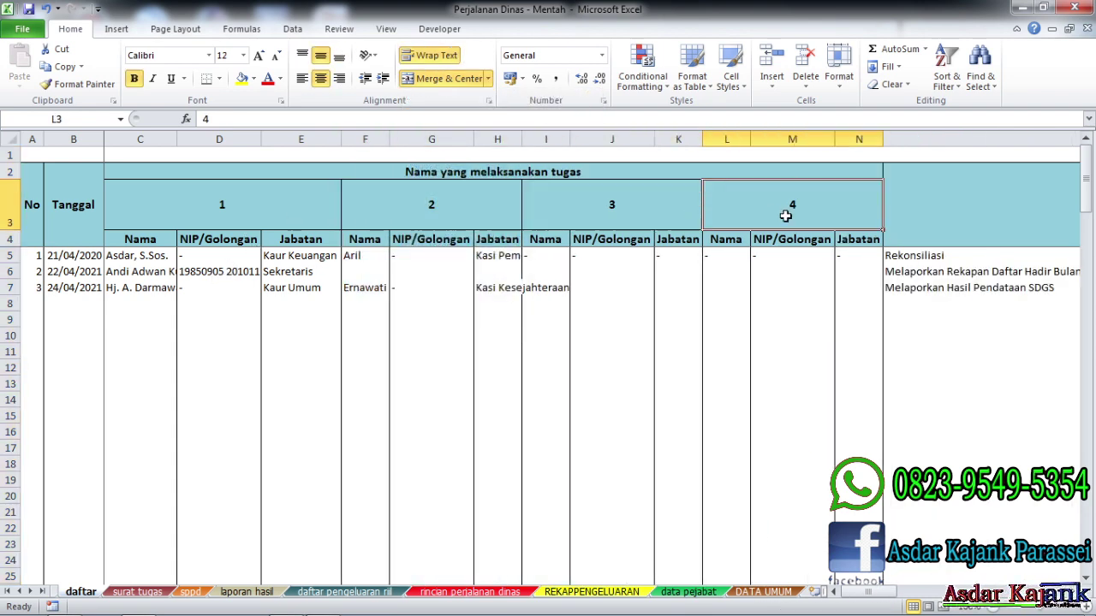
left_click(190, 207)
left_click(488, 205)
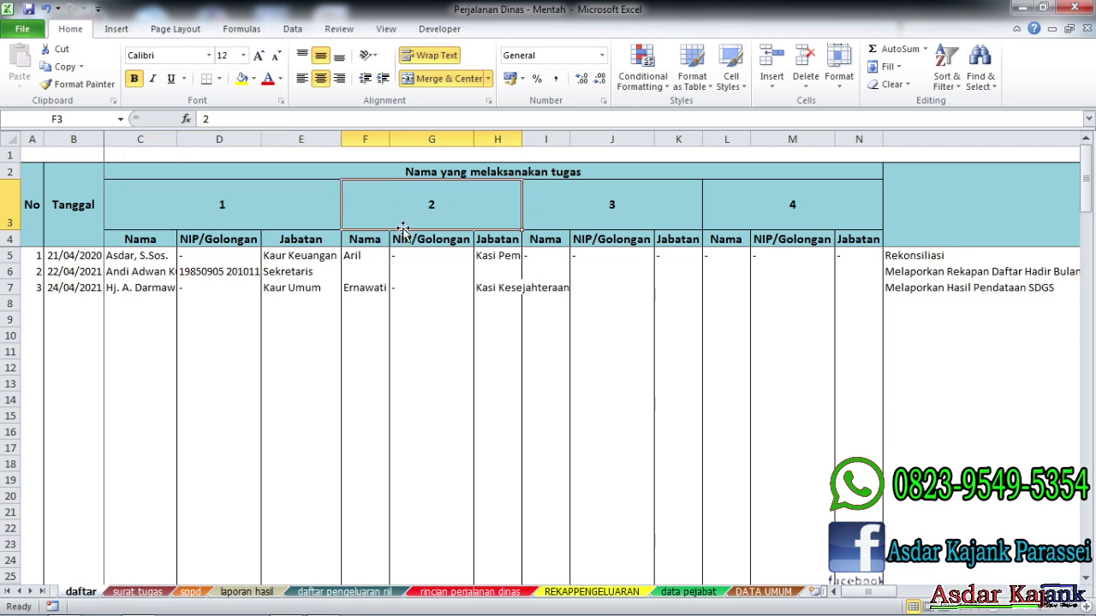
left_click(211, 207)
left_click(467, 193)
left_click(627, 214)
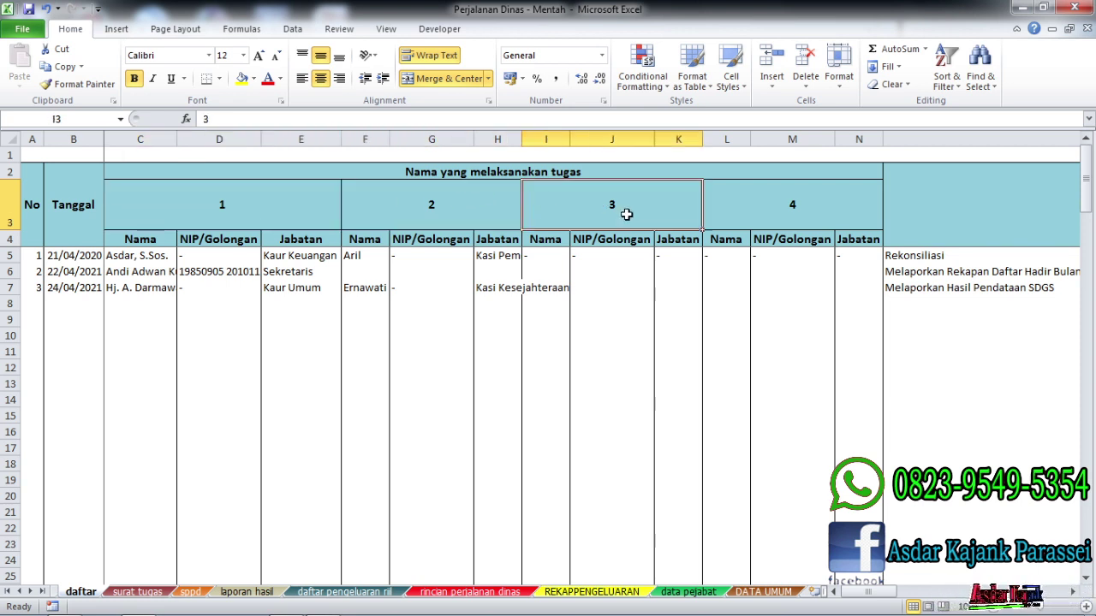
left_click(753, 212)
left_click(857, 320)
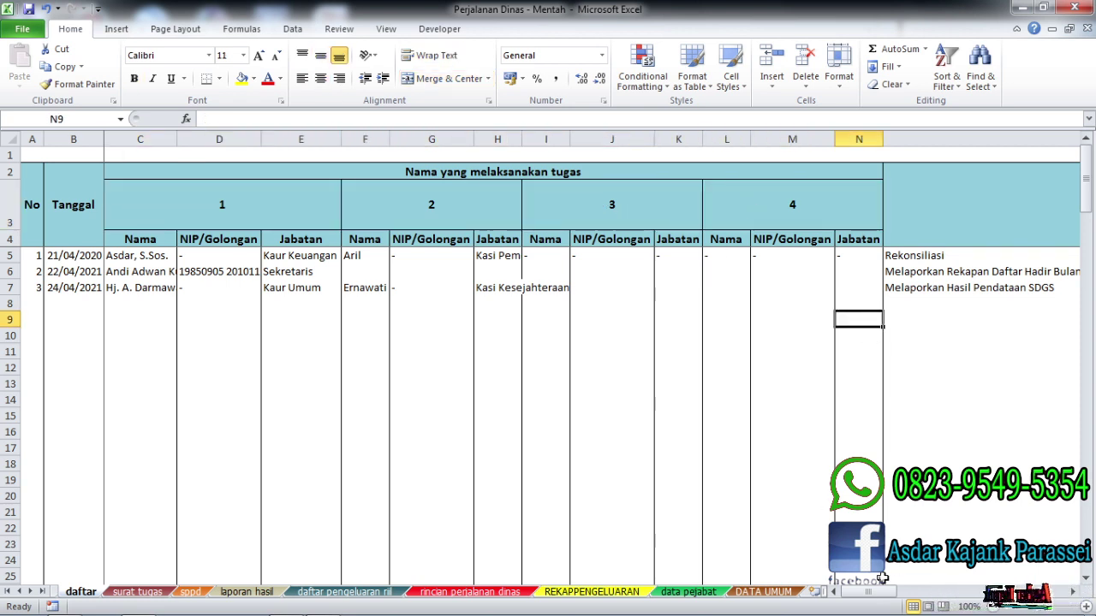
Step: Unmerge the Nama tugas heading in O2:O4 and merge and center it across the three rows again
left_click_drag(878, 595, 911, 592)
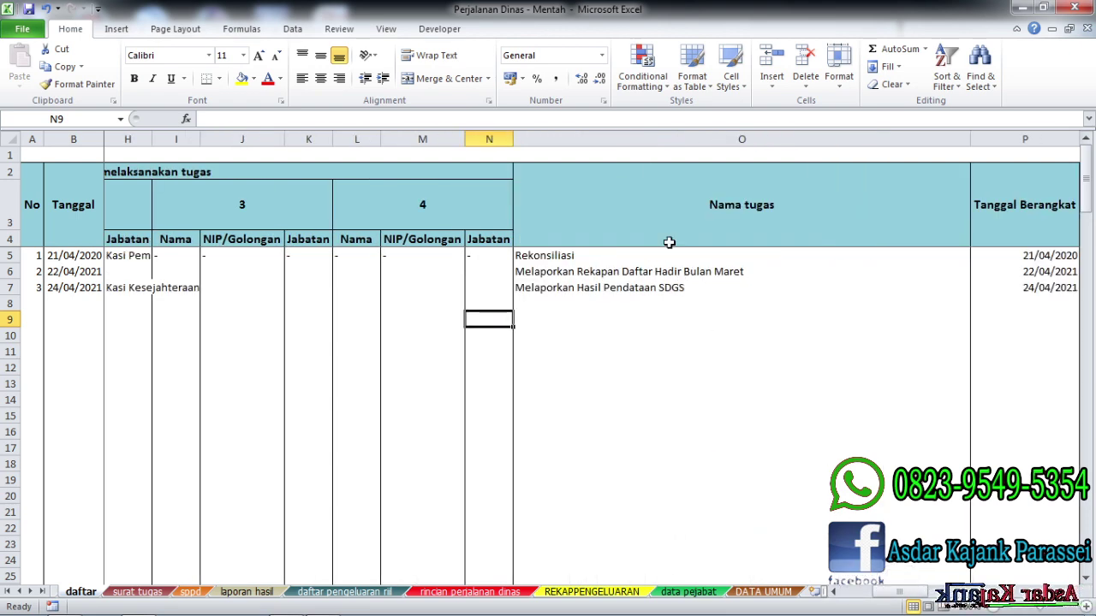
left_click(651, 214)
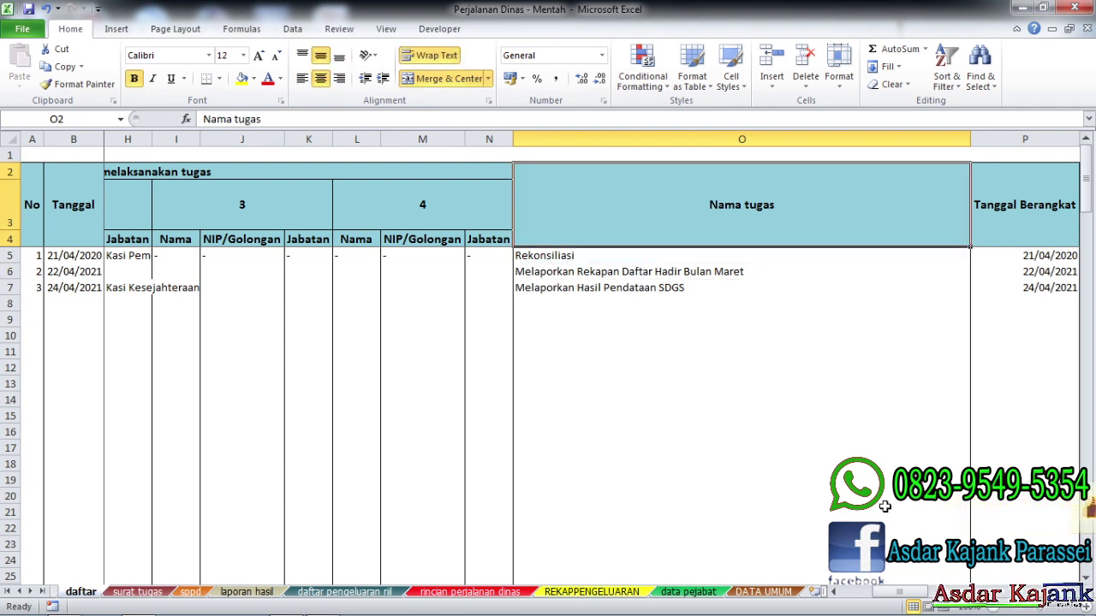
left_click_drag(900, 594, 921, 593)
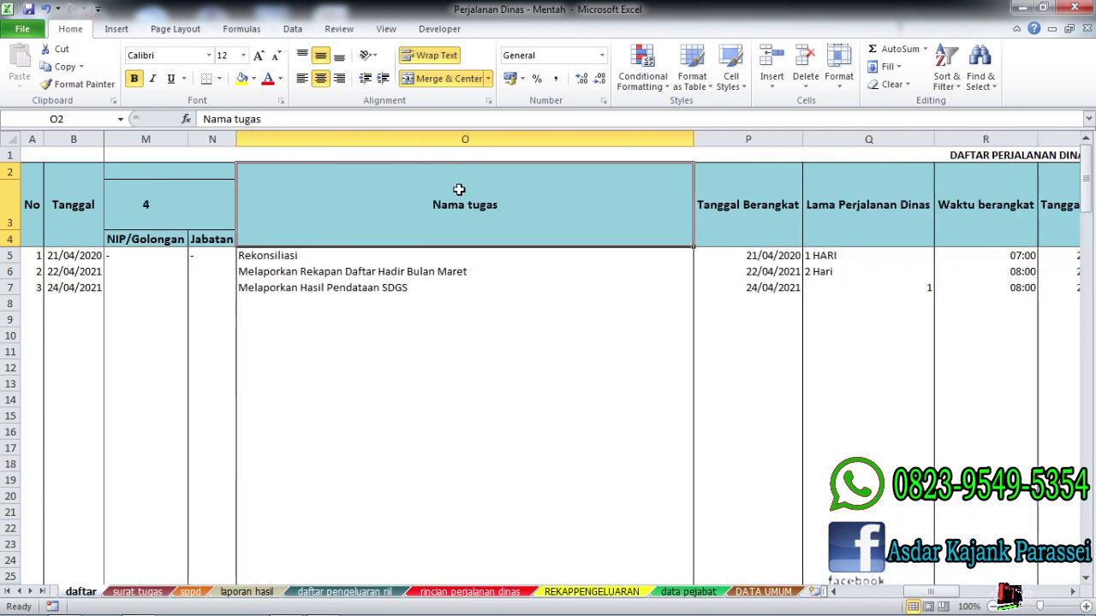
left_click(437, 79)
left_click(454, 319)
left_click(308, 172)
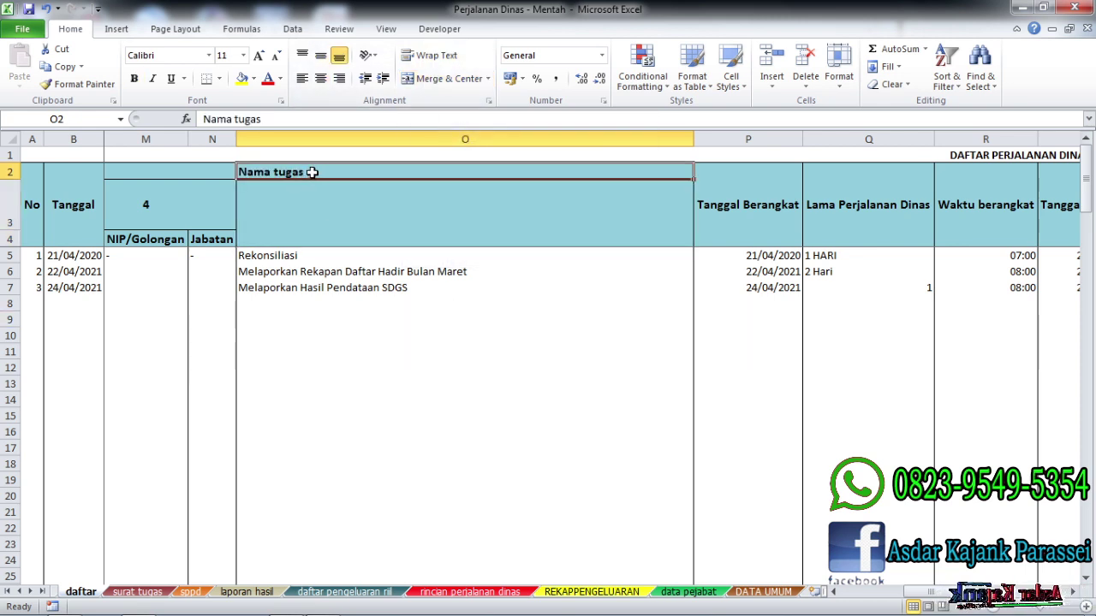
left_click_drag(313, 172, 317, 232)
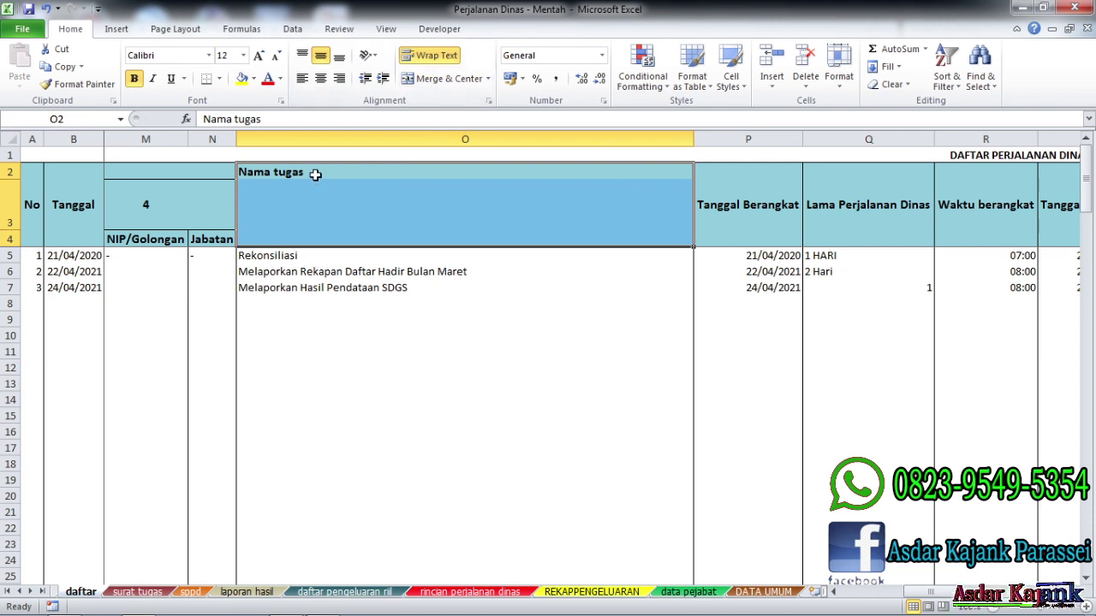
left_click_drag(315, 175, 317, 244)
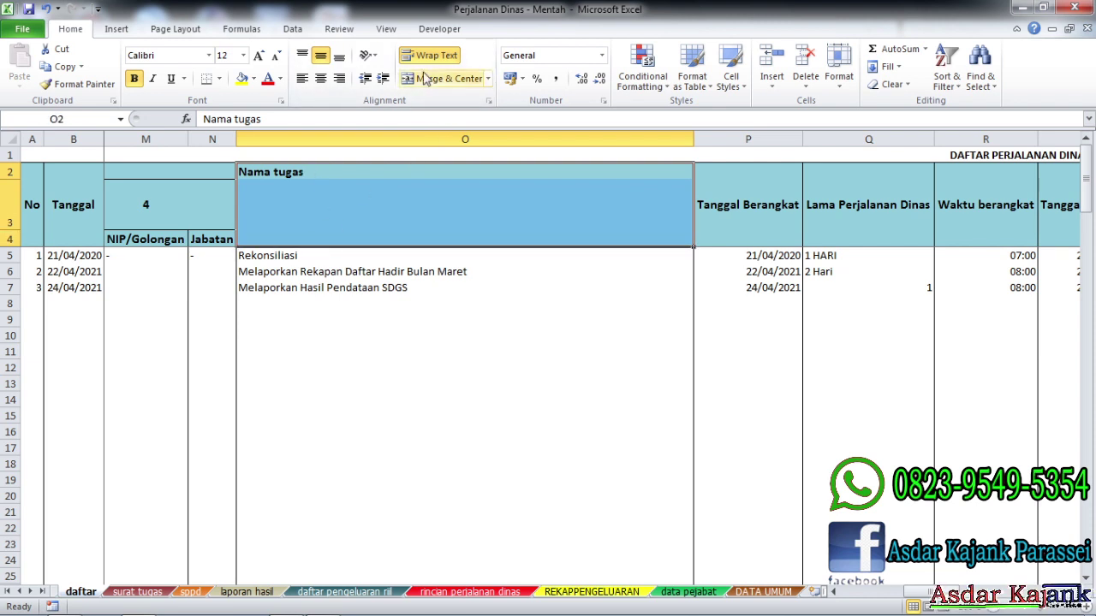
left_click(426, 78)
Step: Examine the headings in columns P to U, from Tanggal Berangkat to Laporan Hasil Perjalanan
left_click(752, 200)
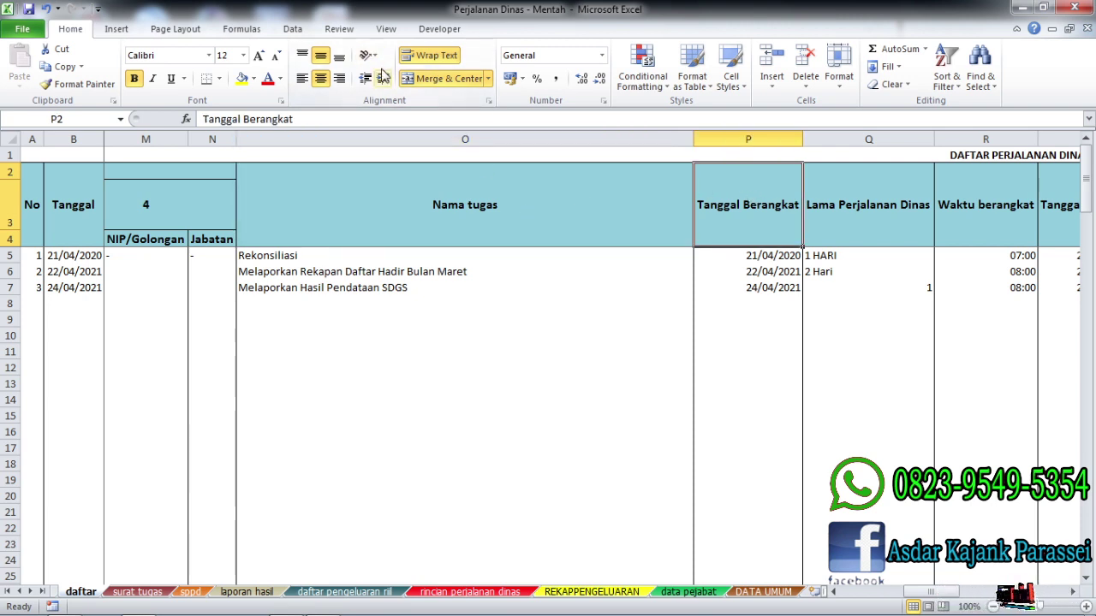
left_click(857, 221)
left_click(752, 227)
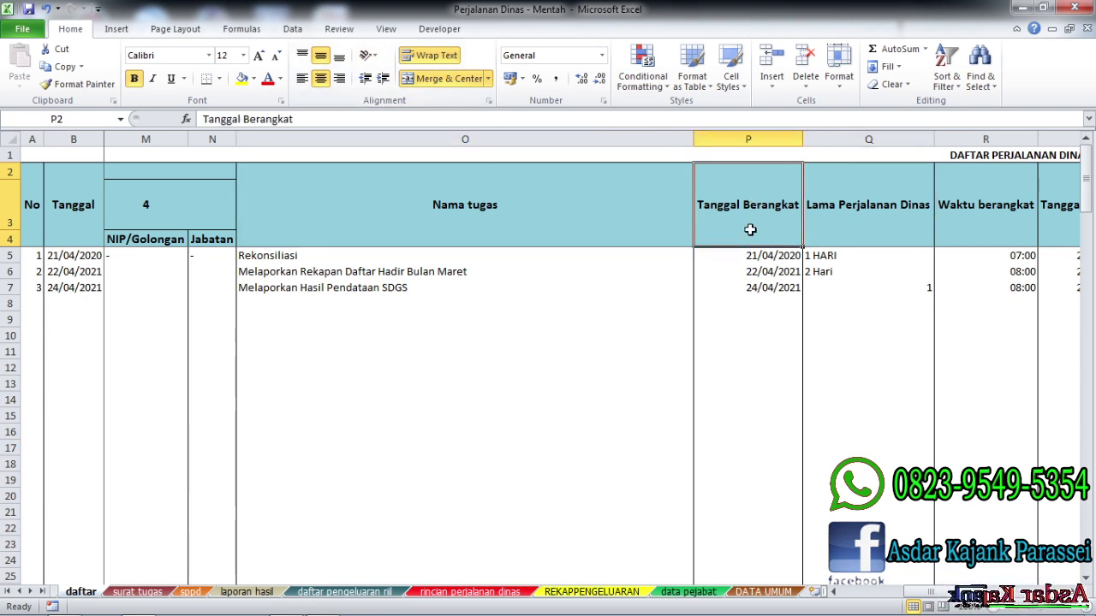
left_click(839, 219)
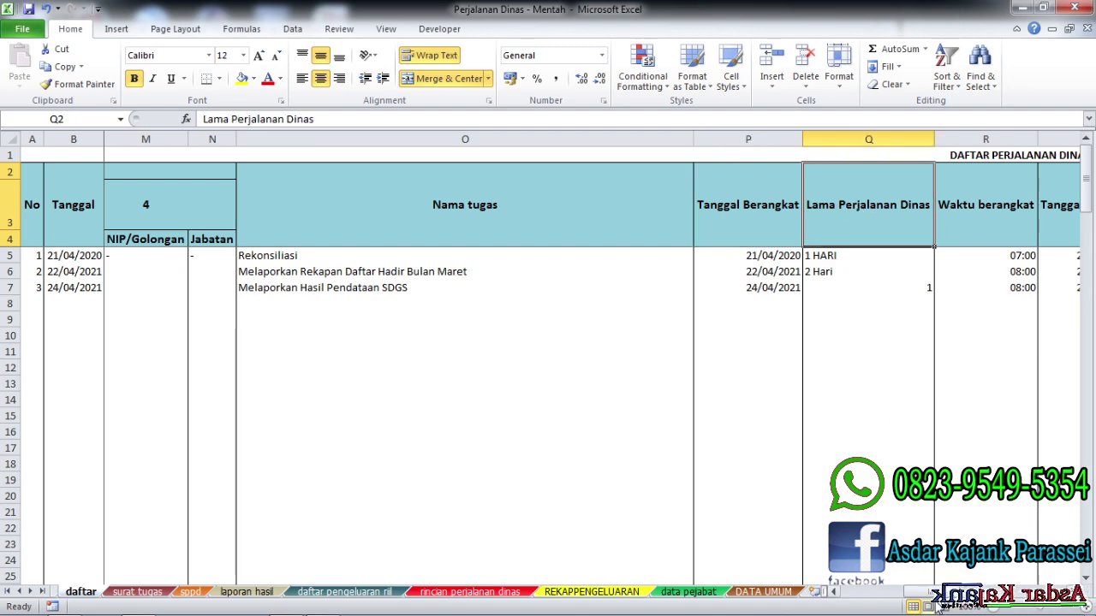
left_click_drag(925, 592, 956, 597)
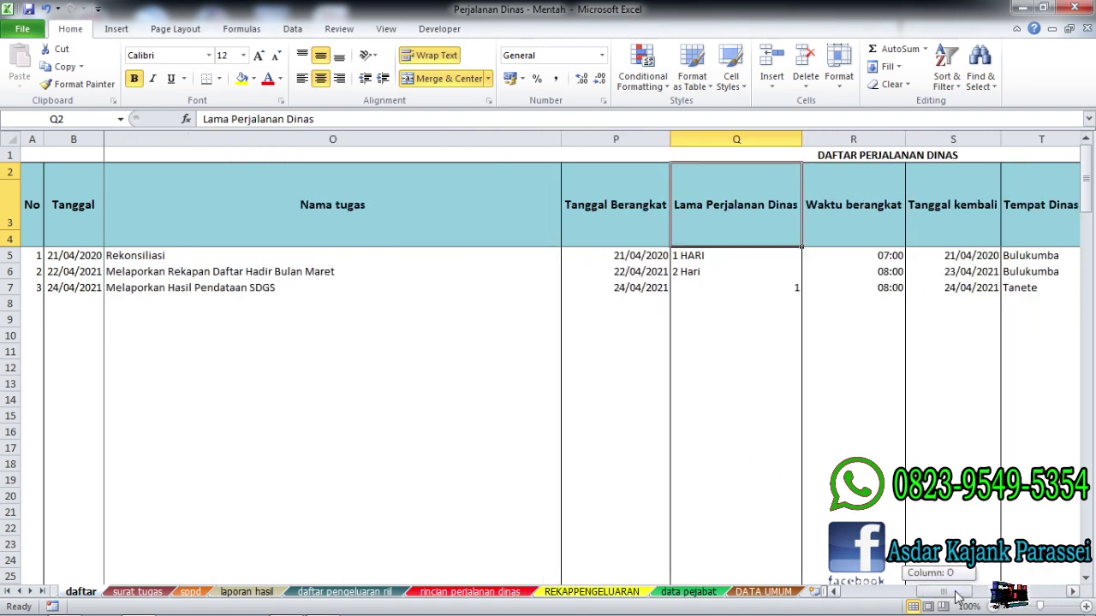
left_click(866, 223)
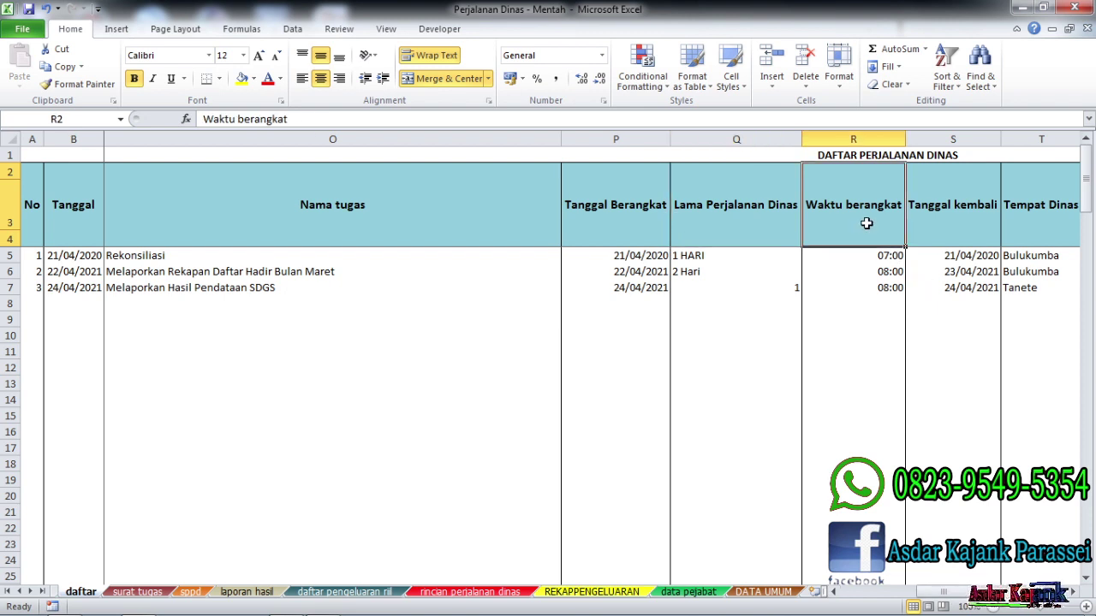
left_click(943, 201)
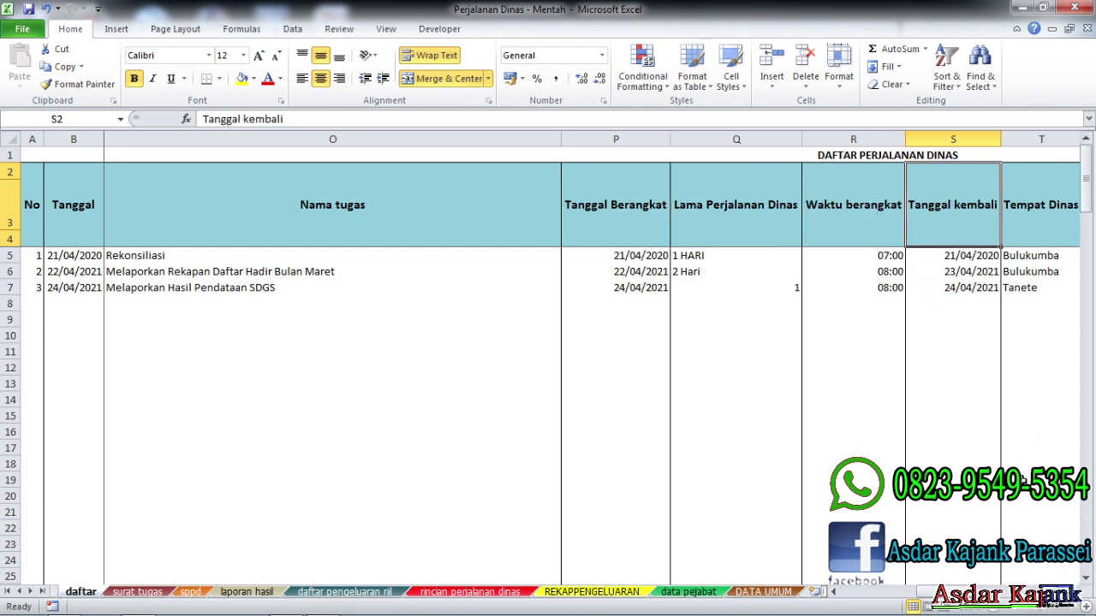
left_click_drag(953, 593, 958, 592)
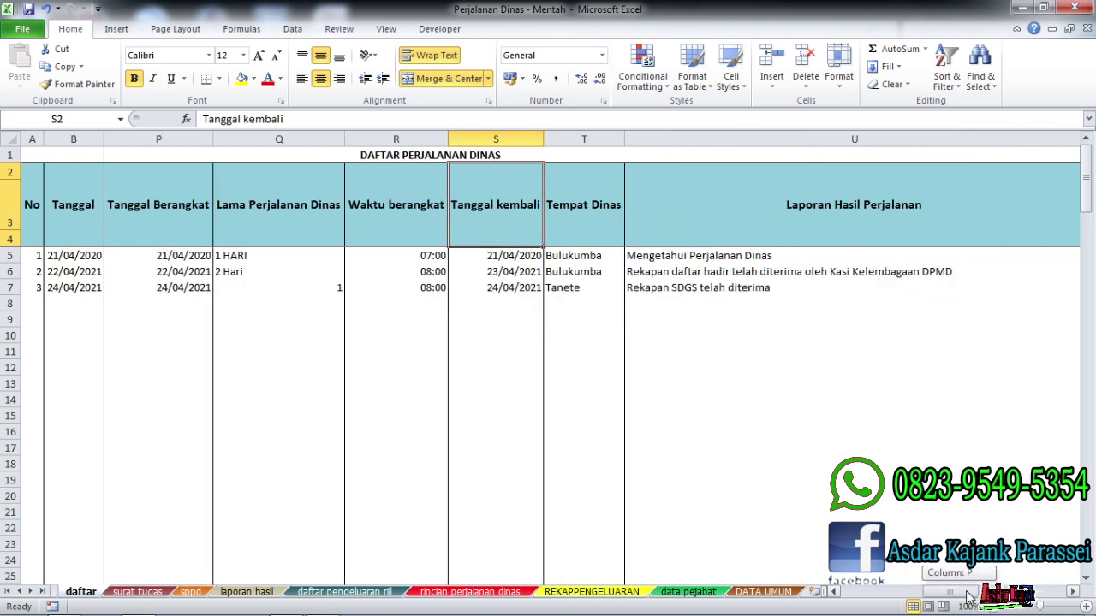
left_click(582, 205)
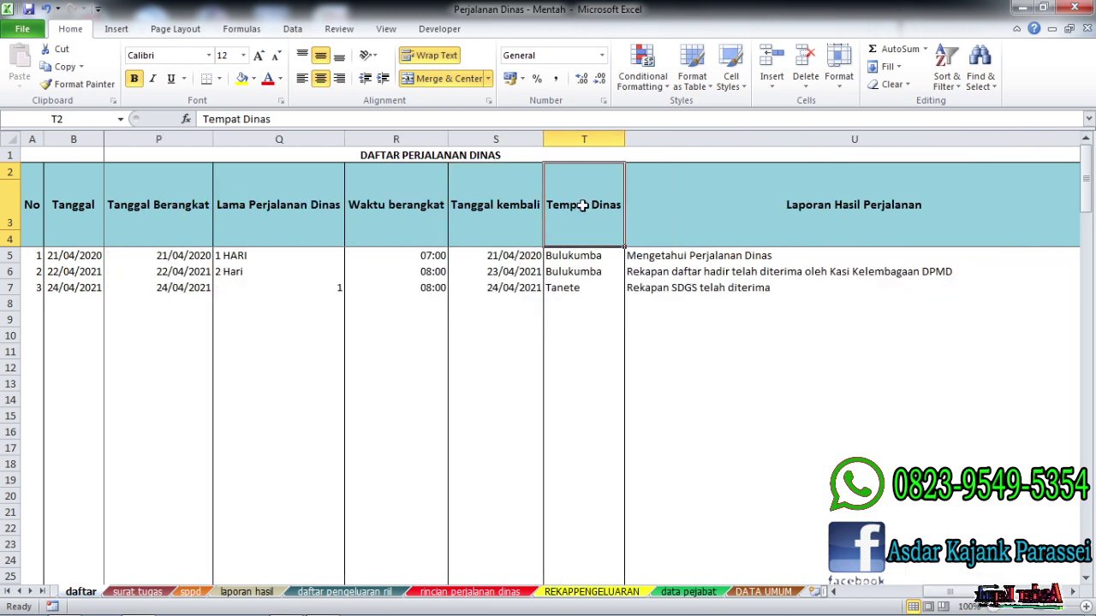
left_click(714, 218)
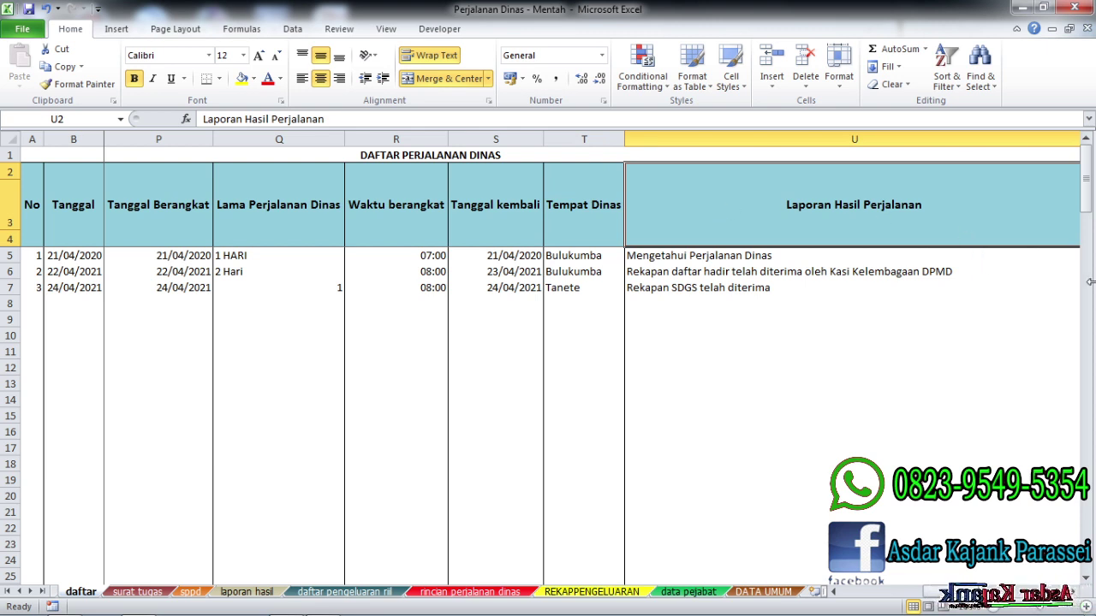
Step: Unmerge the Biaya Perjalanan Dinas heading in V2:Y2 and merge and center it across the four columns again
key("Right")
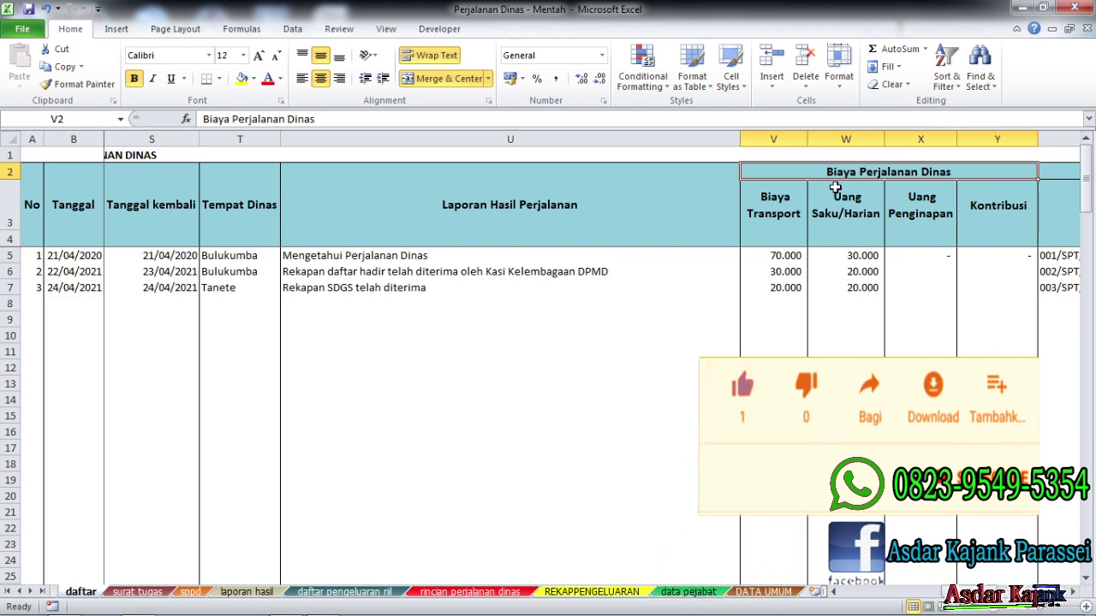
left_click(445, 77)
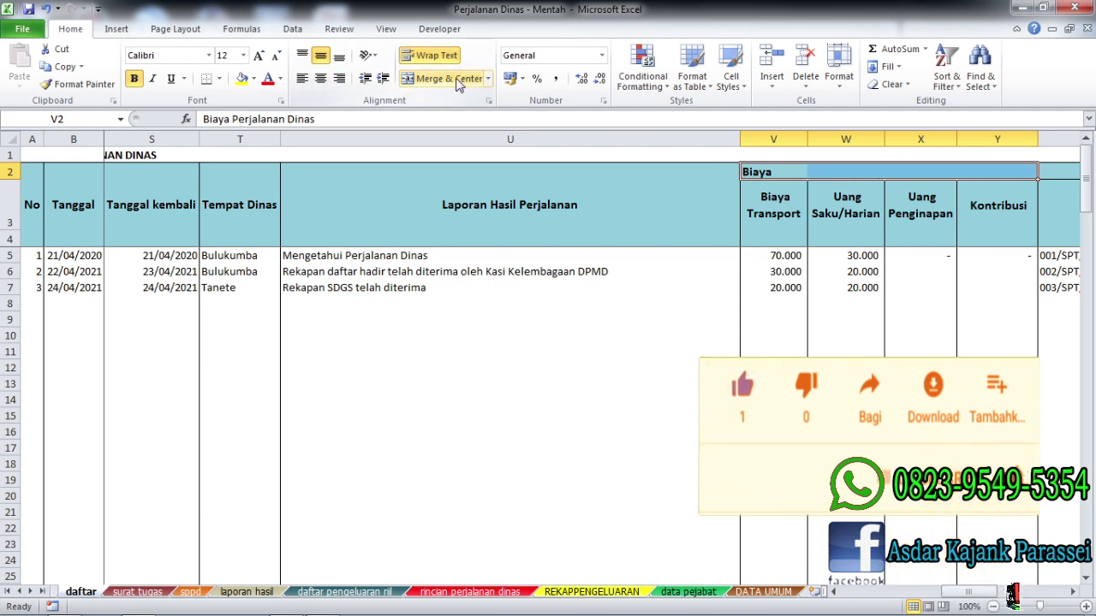
left_click(770, 172)
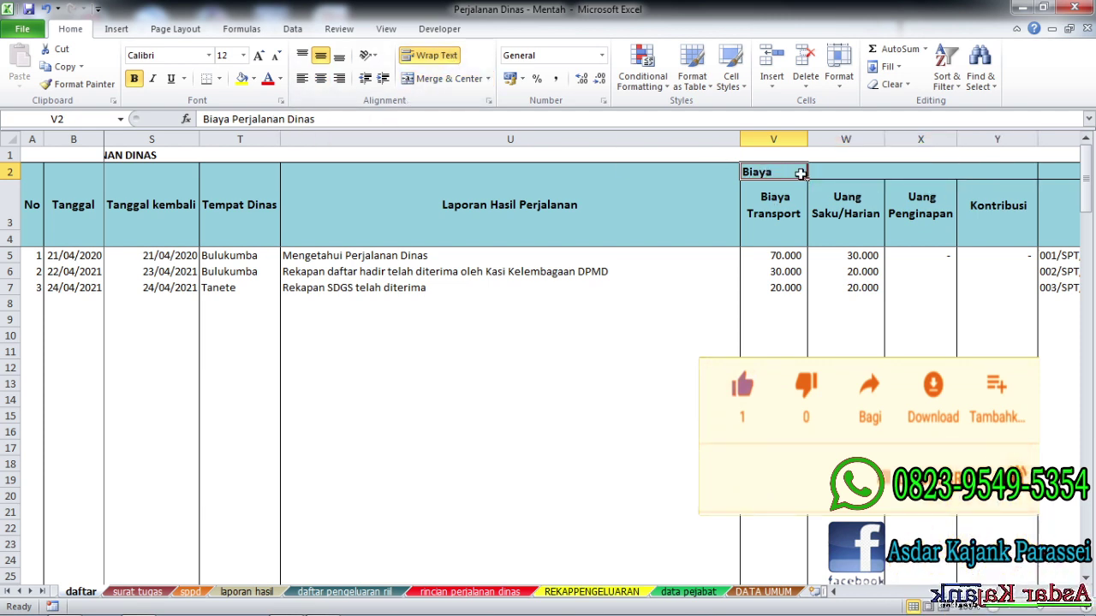
left_click_drag(797, 172, 977, 168)
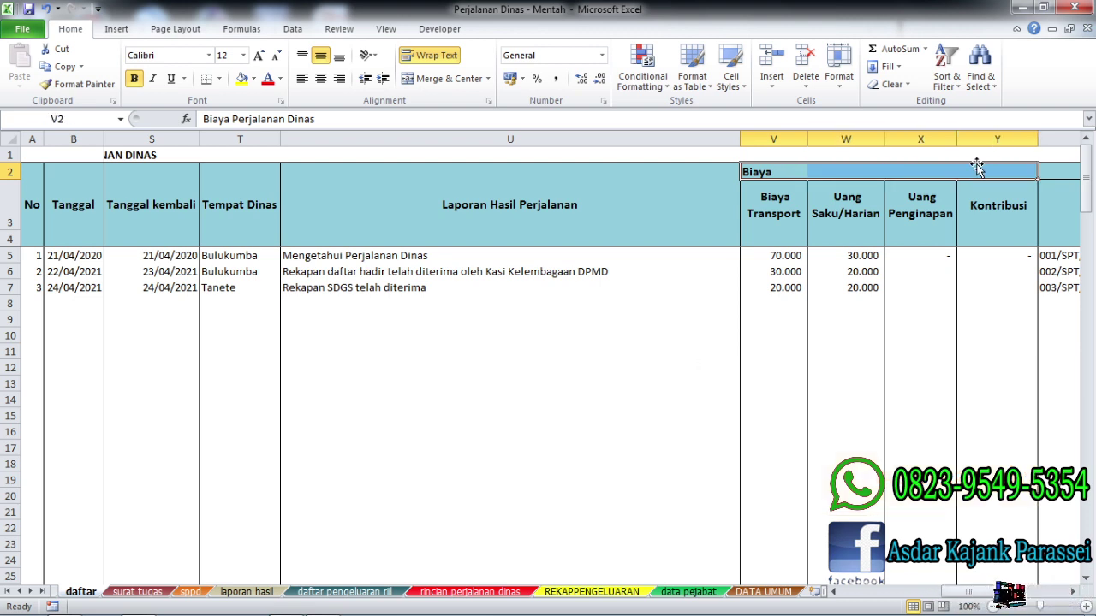
left_click(471, 79)
left_click(1002, 319)
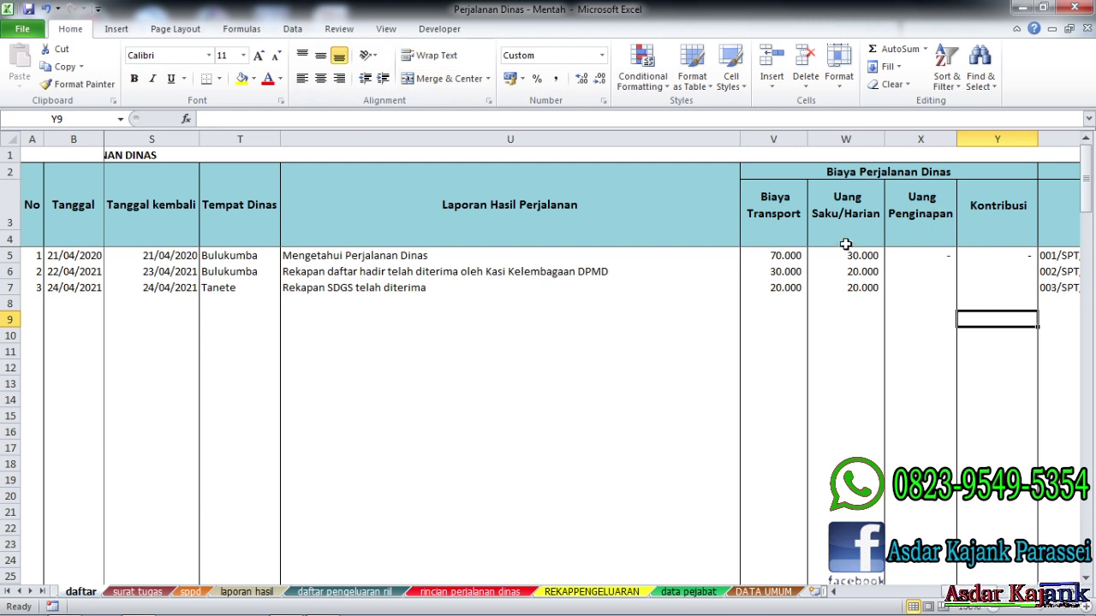
Step: Merge and center each of the Biaya Transport, Uang Saku/Harian, Uang Penginapan and Kontribusi headings over rows 3 and 4
left_click_drag(770, 222, 769, 237)
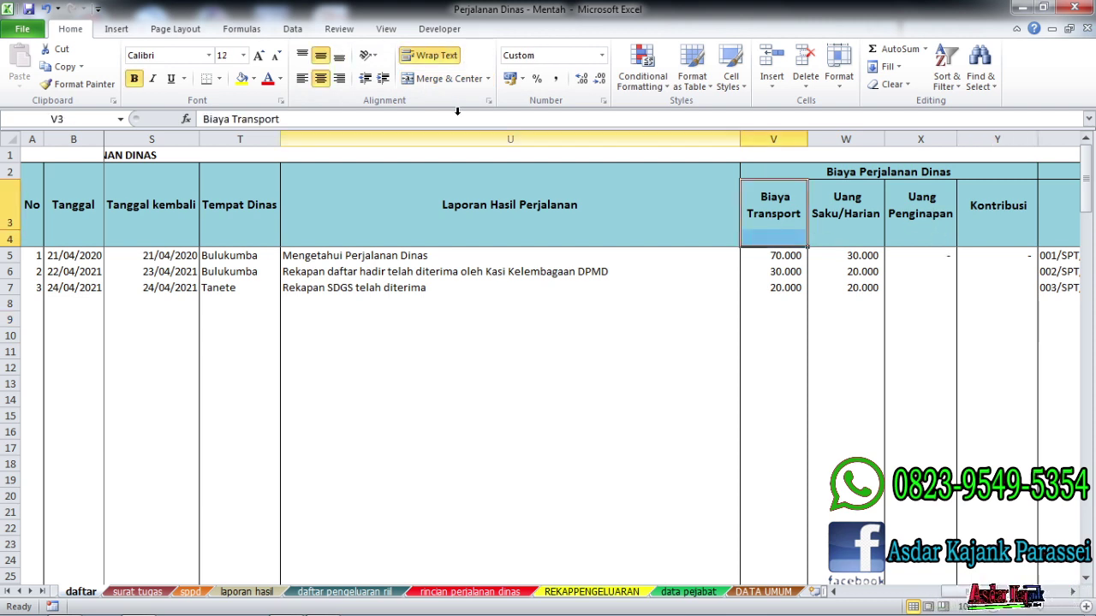
left_click(443, 79)
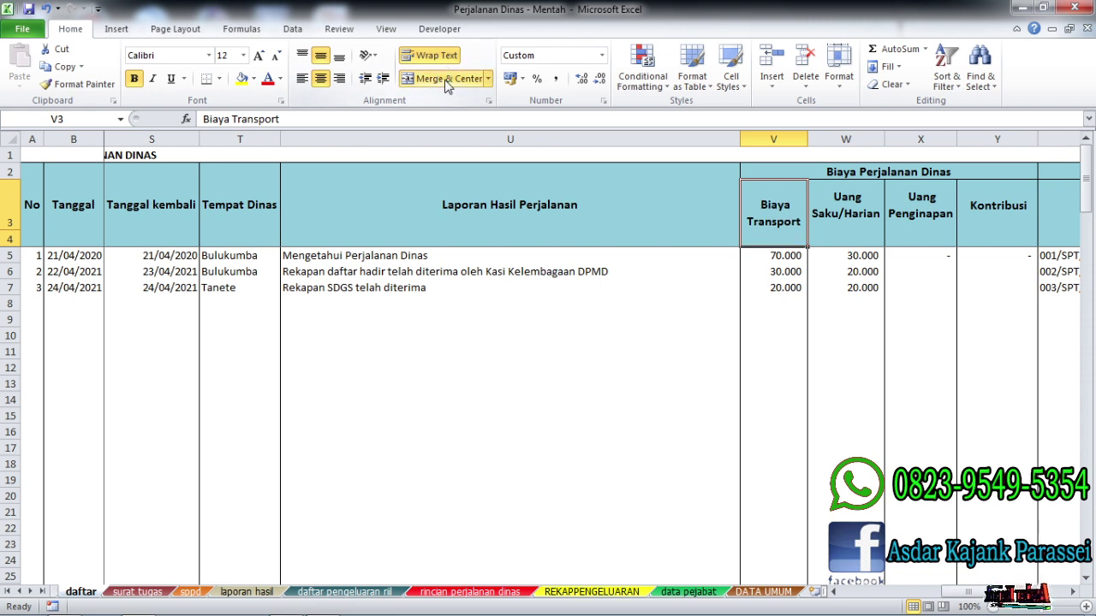
left_click(846, 203)
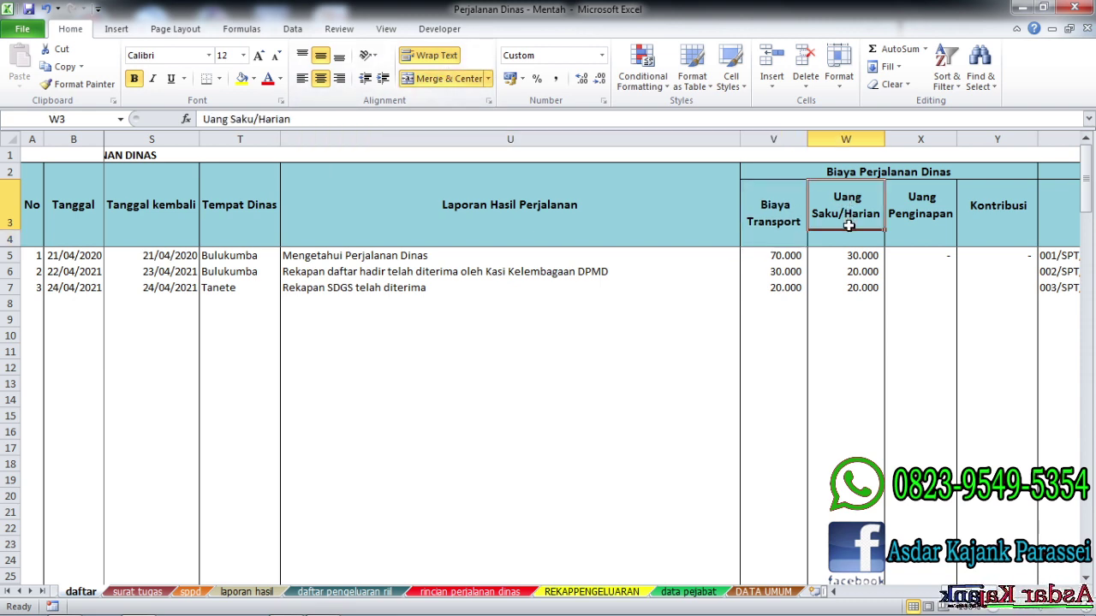
left_click_drag(847, 225, 847, 238)
left_click_drag(917, 224, 919, 238)
left_click_drag(1013, 205, 1016, 236)
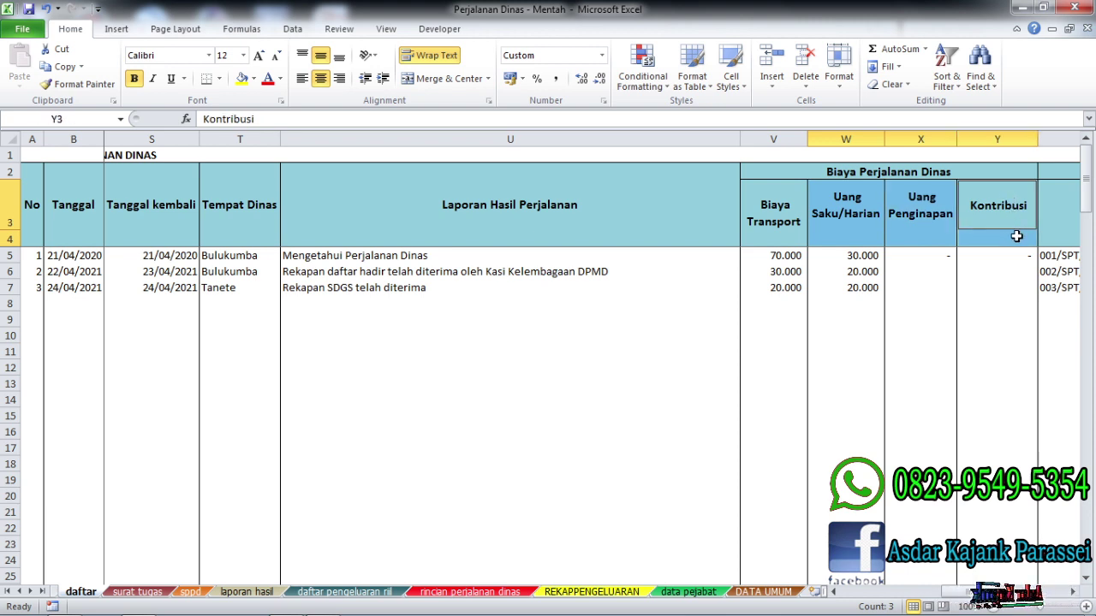
left_click(447, 85)
left_click(873, 288)
Step: Review the four cost subheadings in columns V to Y and the Nomor and Tanggal subheadings in Z and AA
left_click(781, 210)
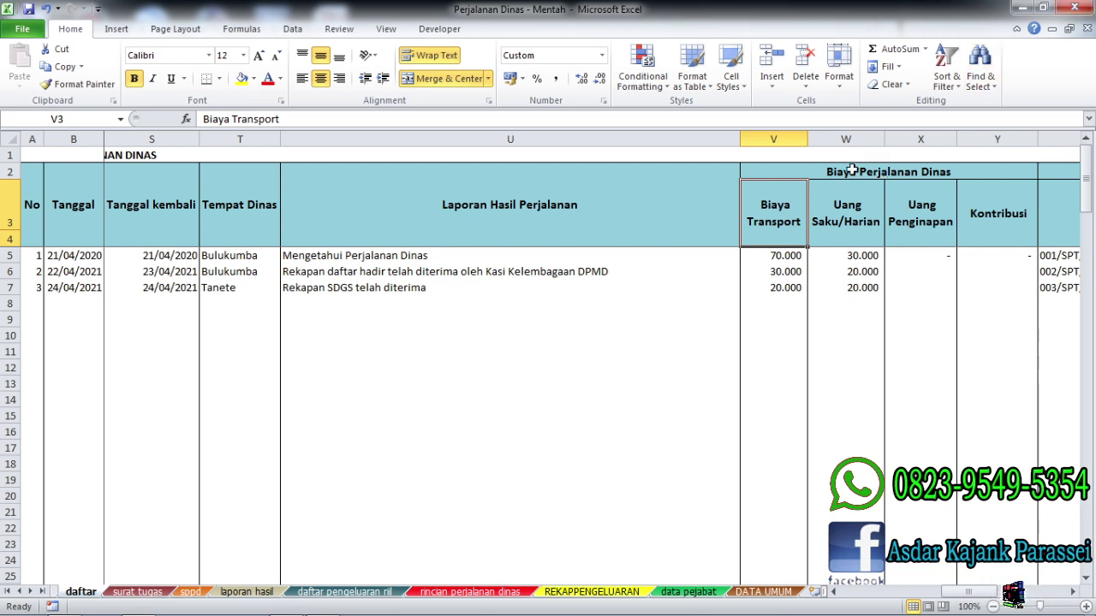
left_click(826, 233)
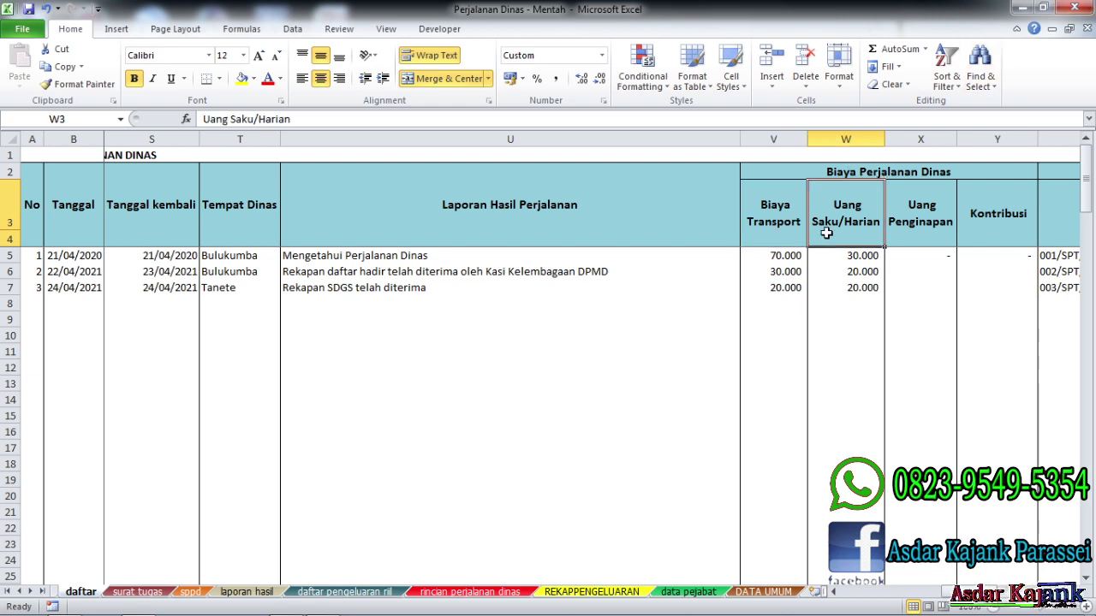
left_click(946, 229)
left_click(1017, 231)
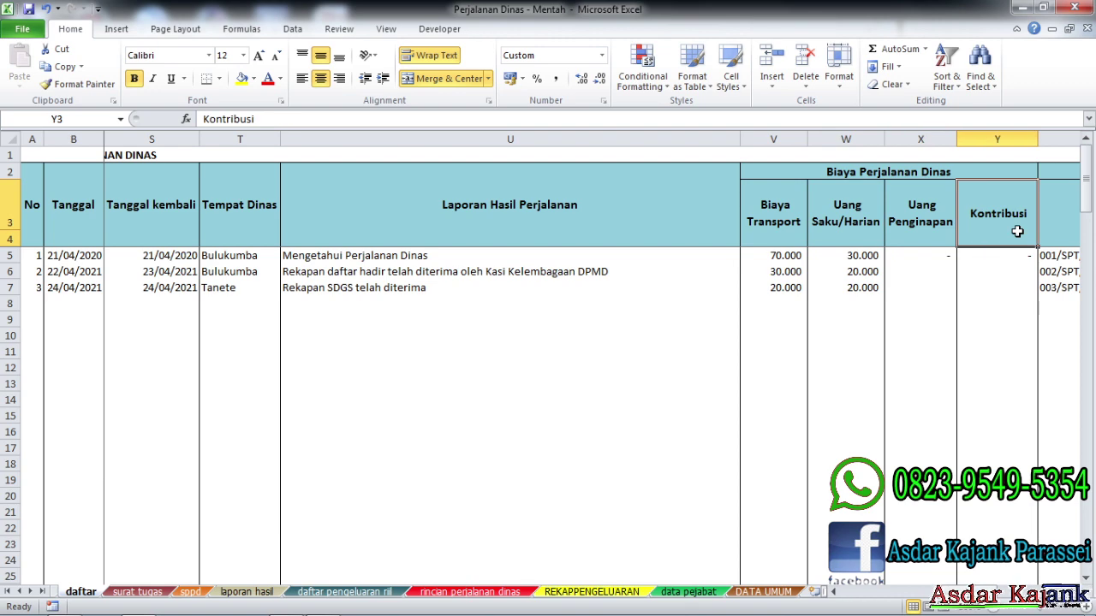
key("Right")
key("Right")
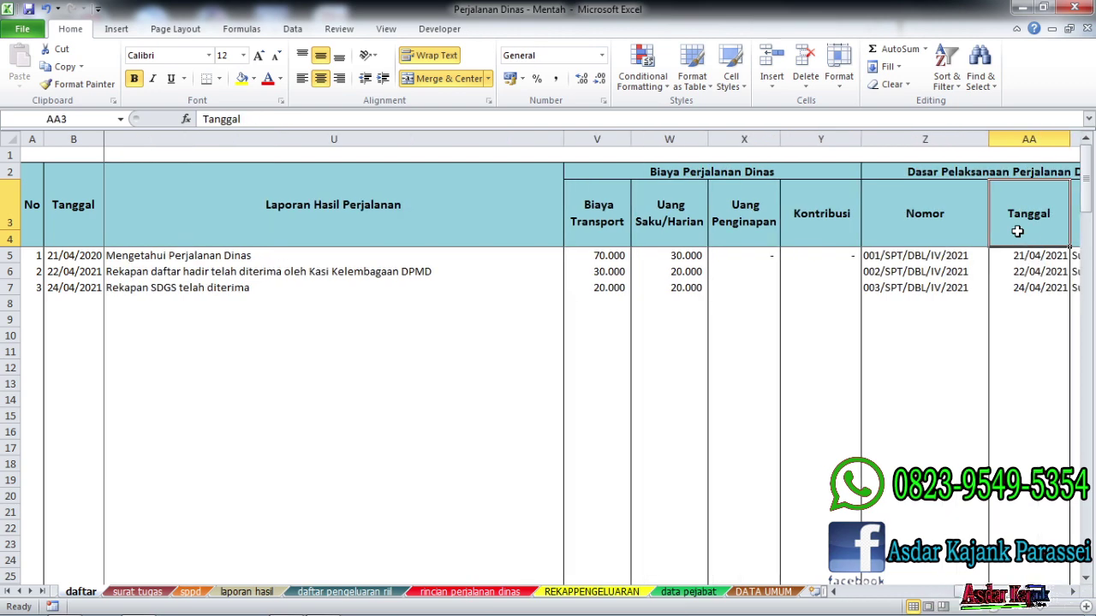
Step: Review the Dasar Pelaksanaan Perjalanan Dinas heading and its Nomor, Tanggal and Jenis Surat Dasar Perjalanan subheadings in columns Z to AB
key("Left")
key("Right")
key("Right")
key("Left")
key("Left")
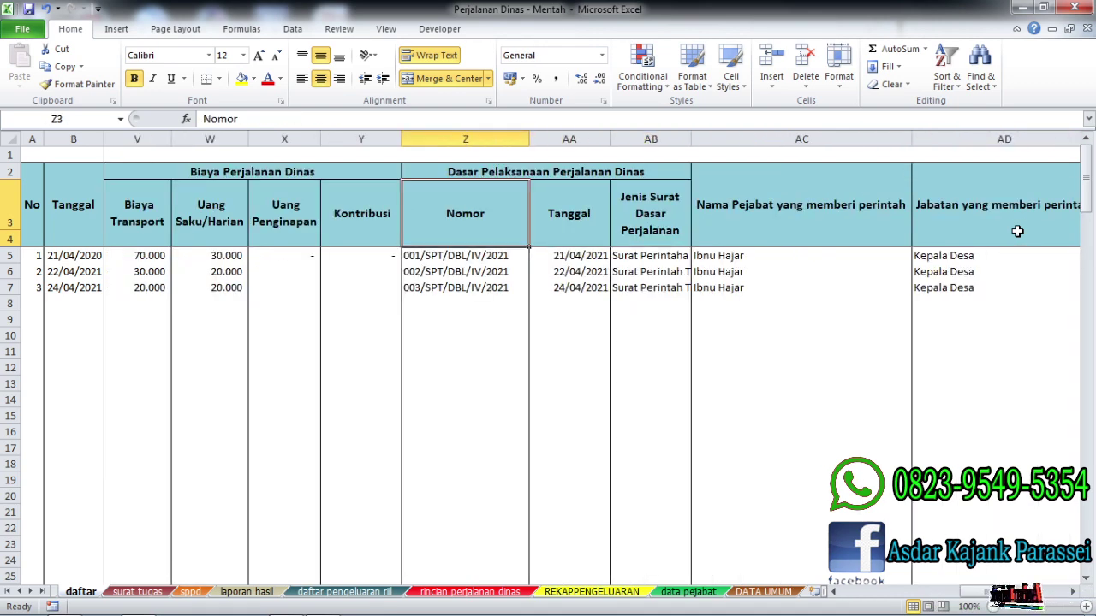
left_click(515, 173)
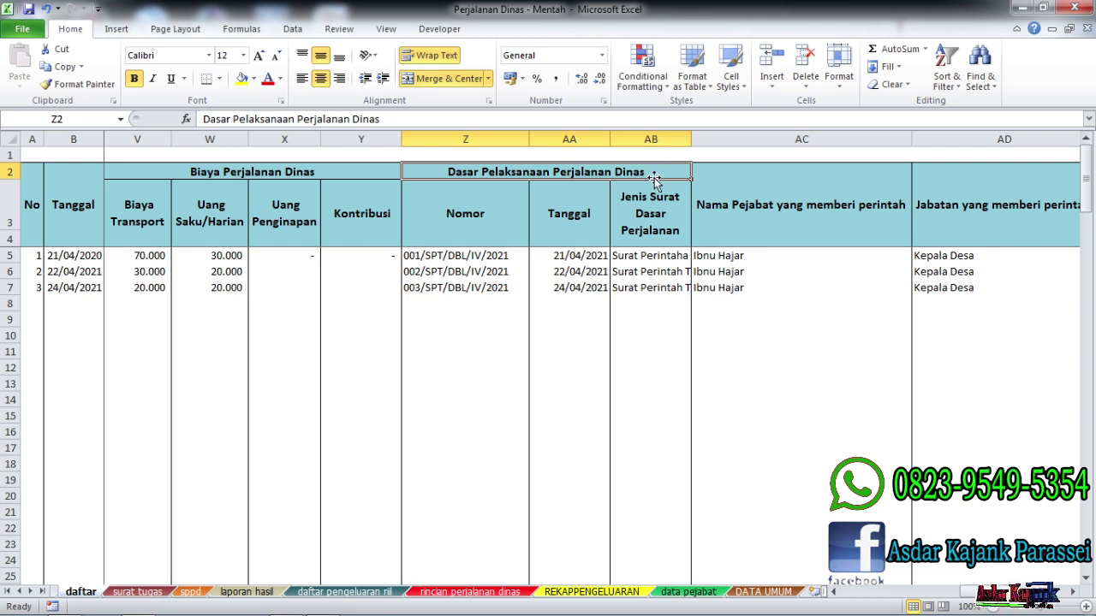
left_click(599, 216)
left_click(481, 231)
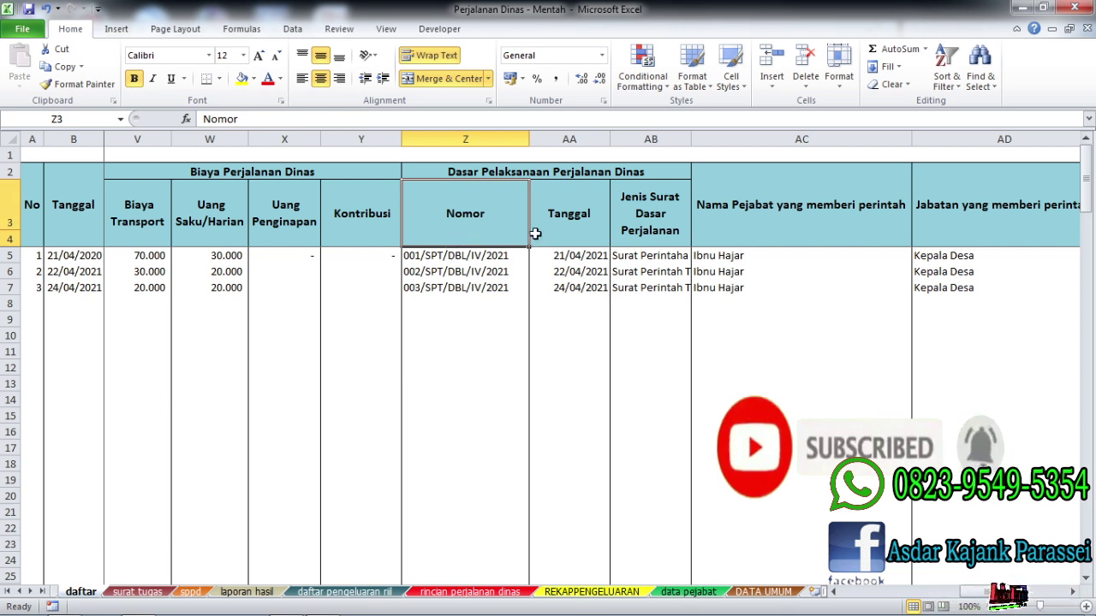
left_click(603, 331)
left_click(489, 232)
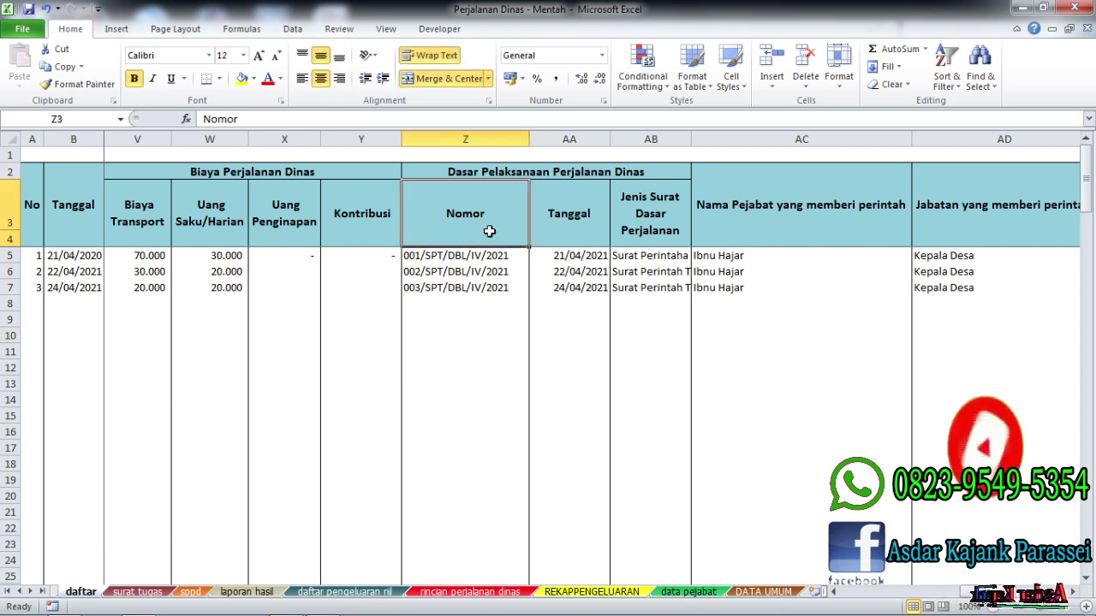
left_click(577, 219)
left_click(627, 220)
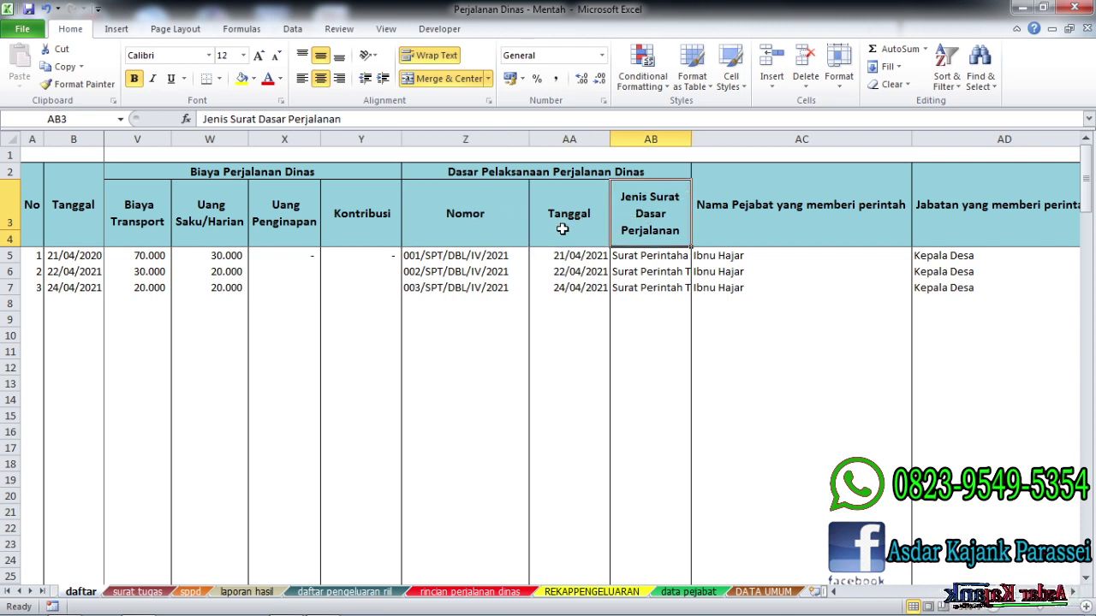
Step: Examine the headings in columns AC to AG, from Nama Pejabat yang memberi perintah to the NAMA and NIP of PEJABAT TUJUAN
left_click(763, 230)
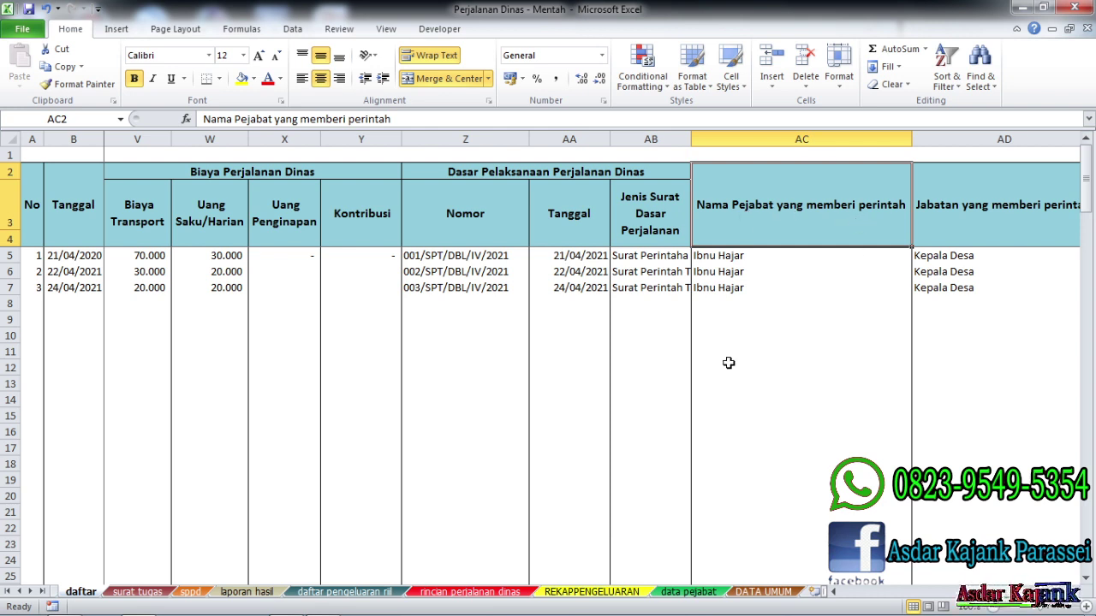
scroll(599, 368, "right", 2)
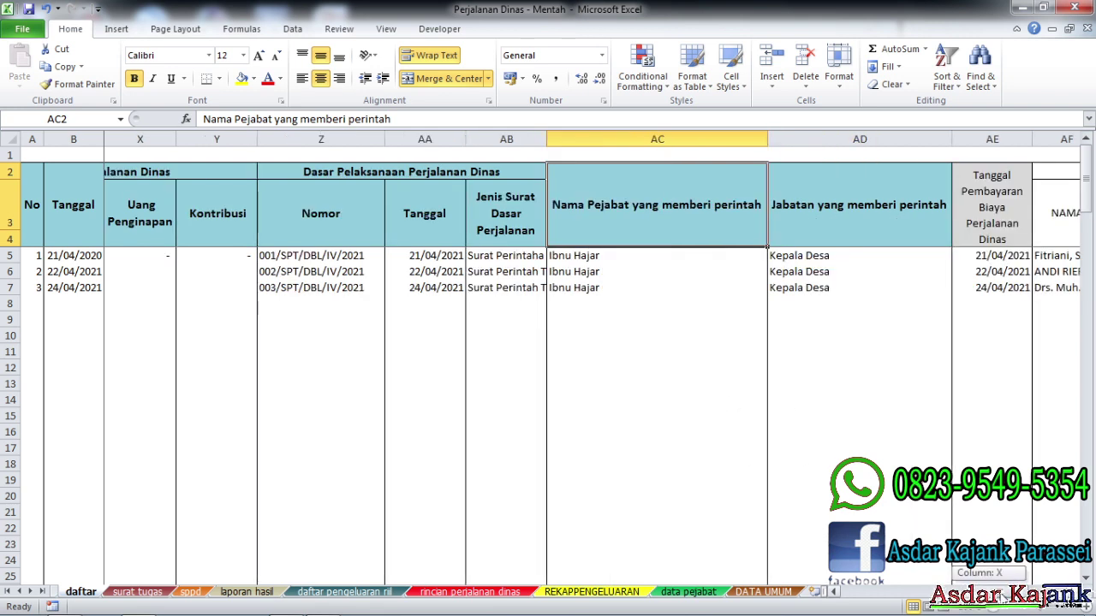
left_click(838, 220)
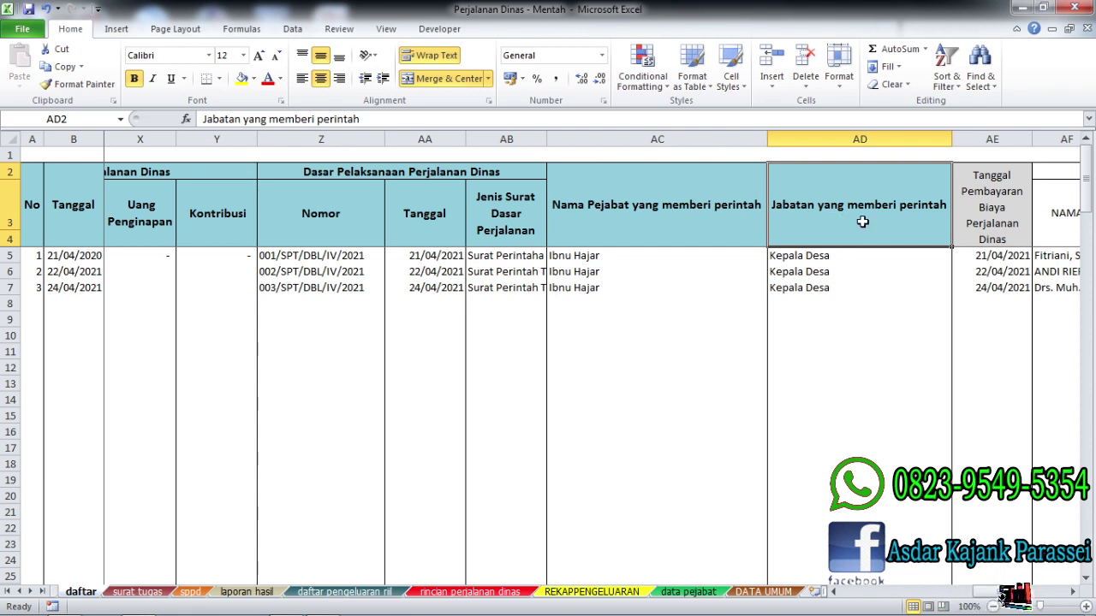
key("Right")
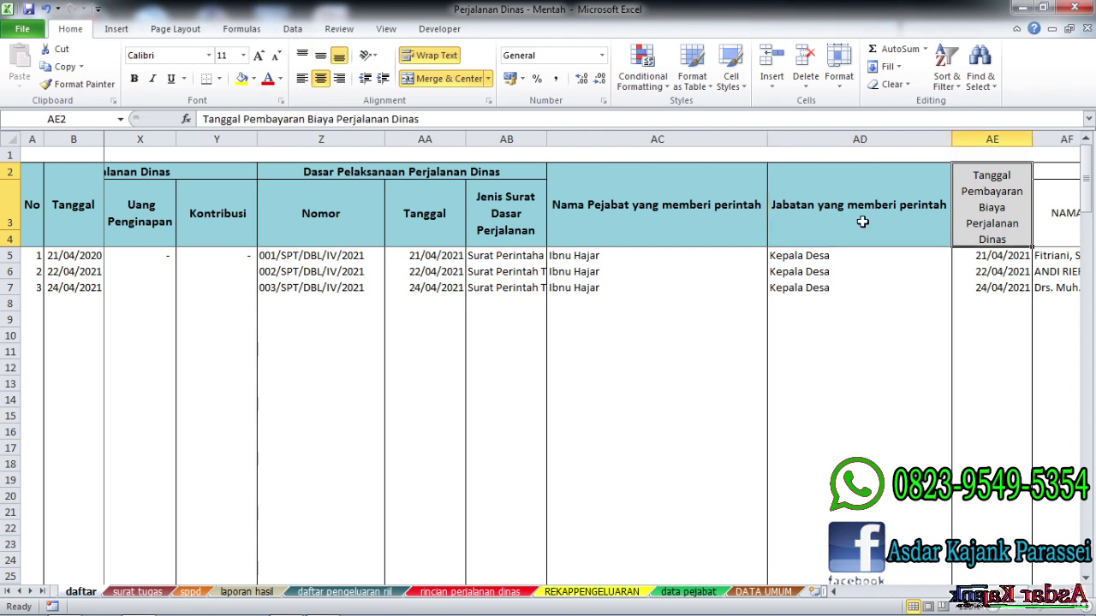
key("Right")
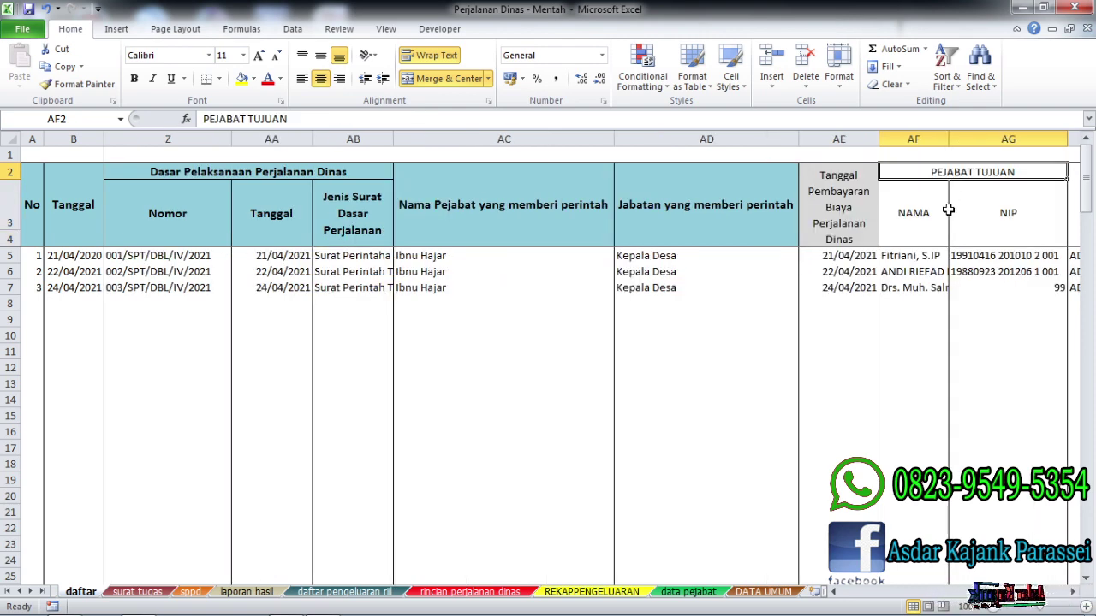
left_click(904, 214)
left_click(1017, 208)
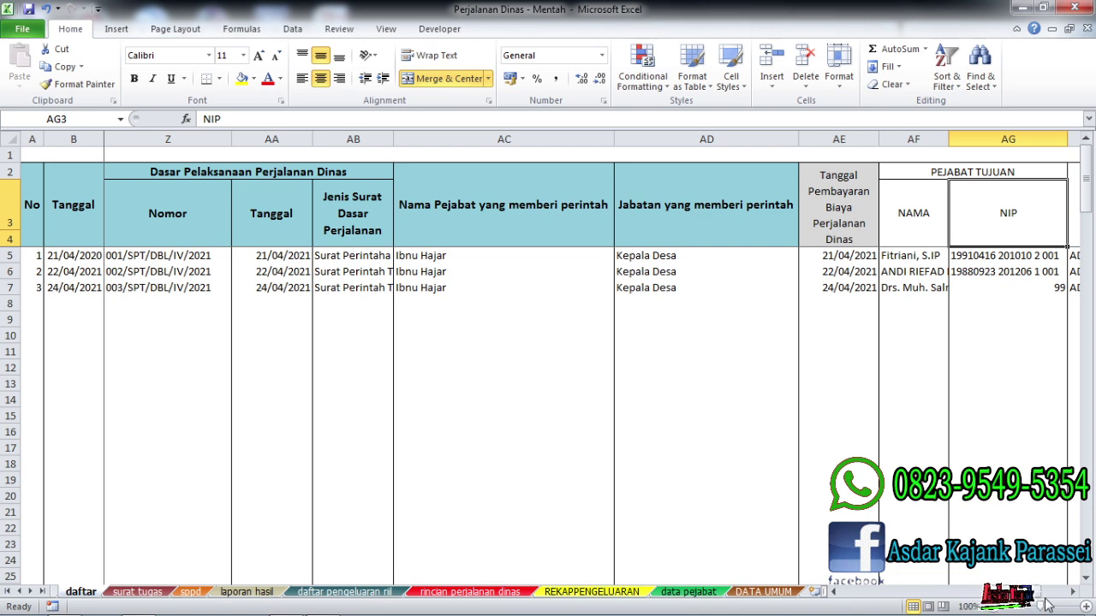
Step: Inspect the MATA ANGGARAN and SUMBER DANA headings in column AH and the funding source entries beneath them
left_click_drag(1034, 600, 1042, 599)
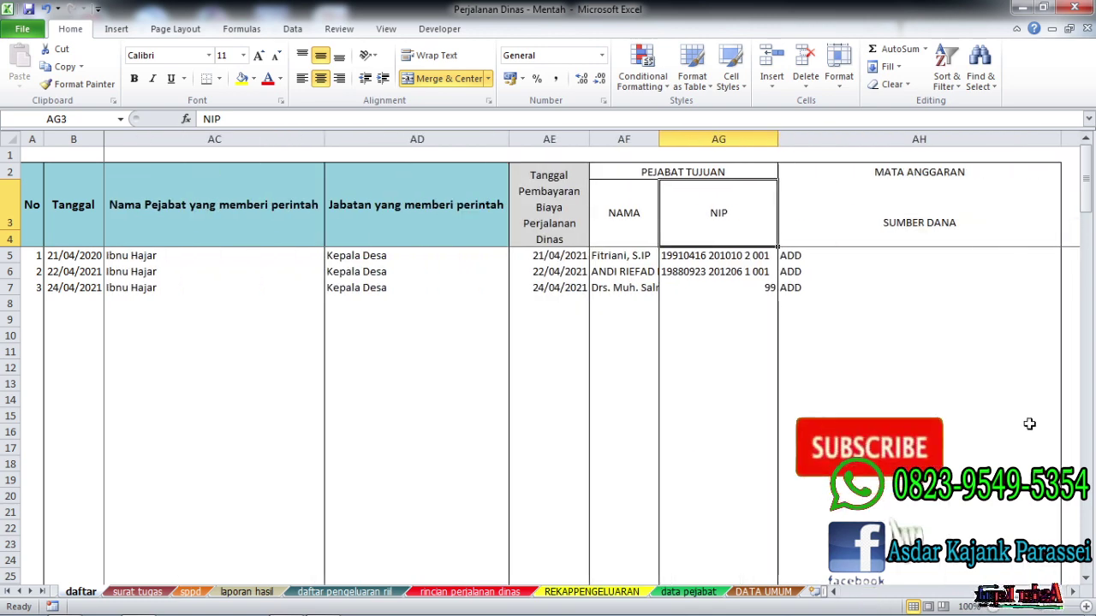
left_click(922, 189)
left_click(923, 171)
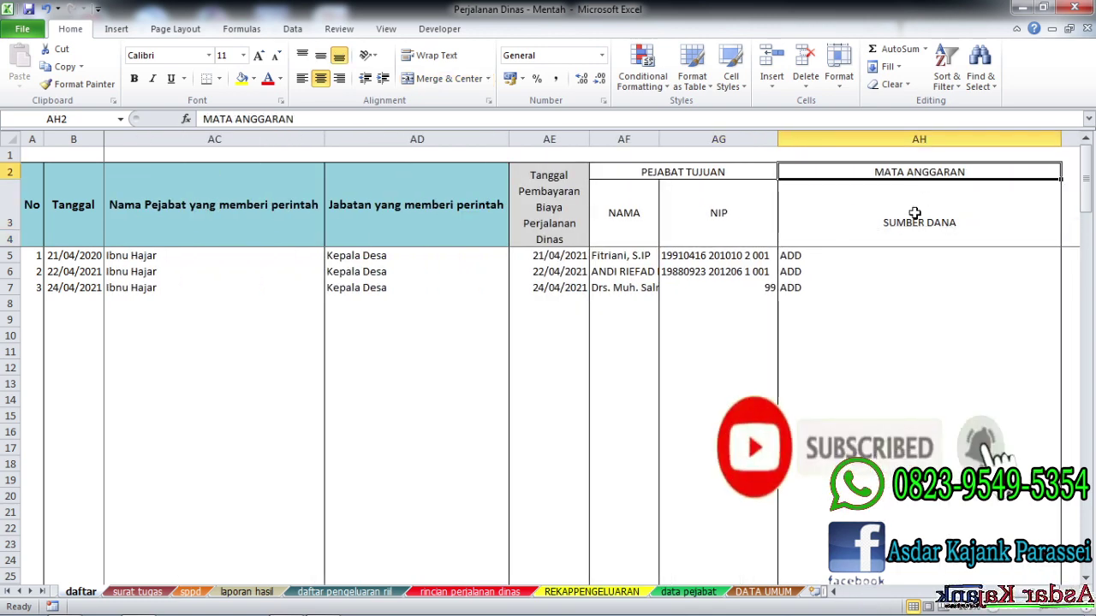
left_click(915, 209)
left_click(922, 254)
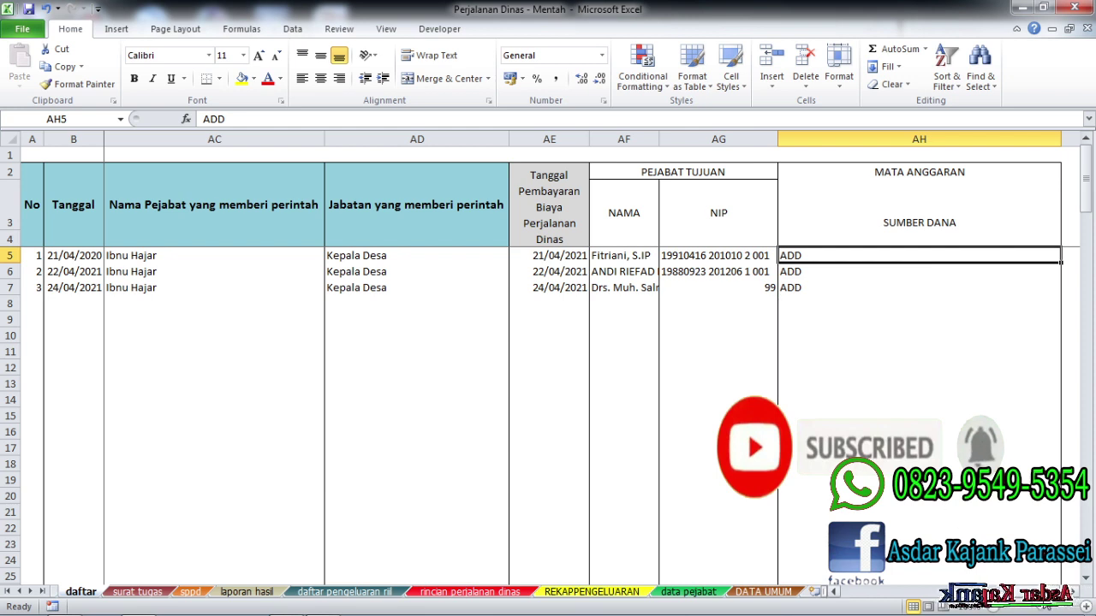
left_click_drag(1038, 600, 1068, 602)
left_click(795, 285)
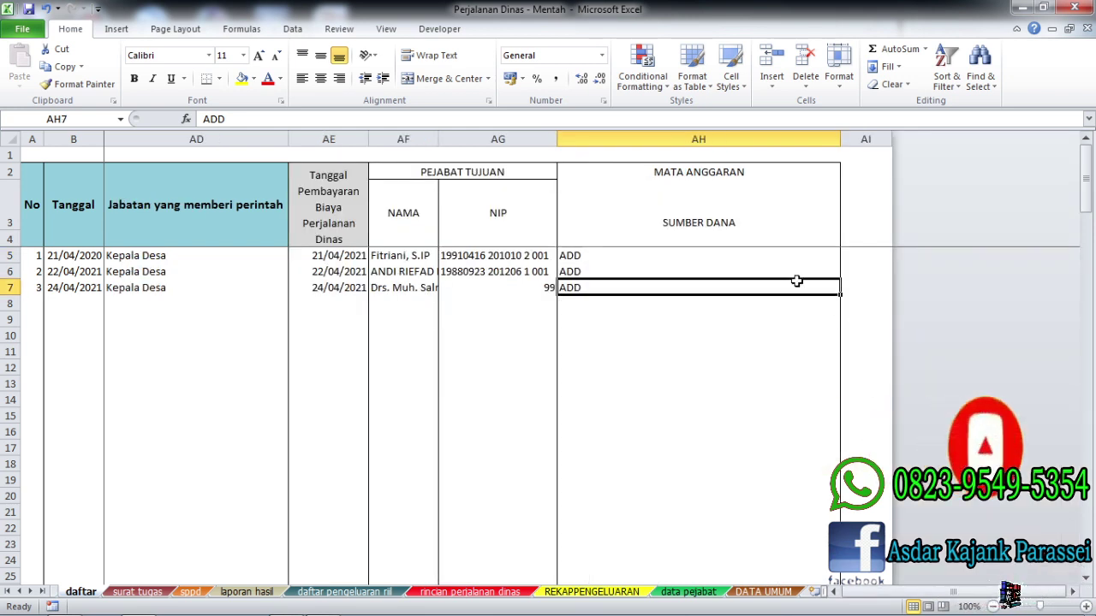
left_click(765, 196)
left_click(716, 242)
left_click(742, 183)
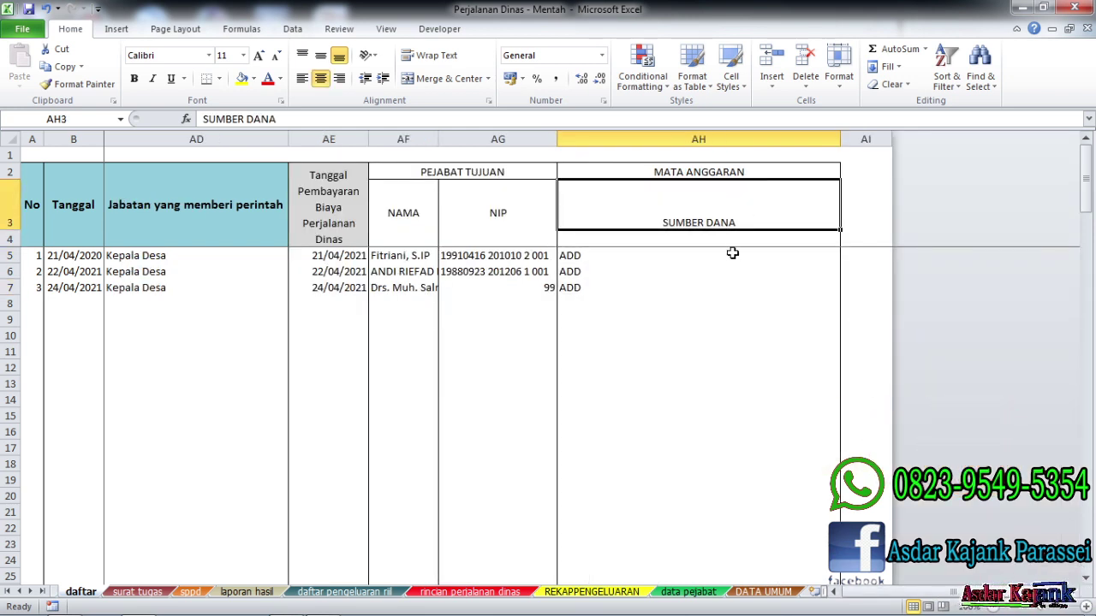
Step: Look at the assignment letter on the surat tugas sheet and return to the daftar sheet
left_click_drag(1023, 593, 891, 592)
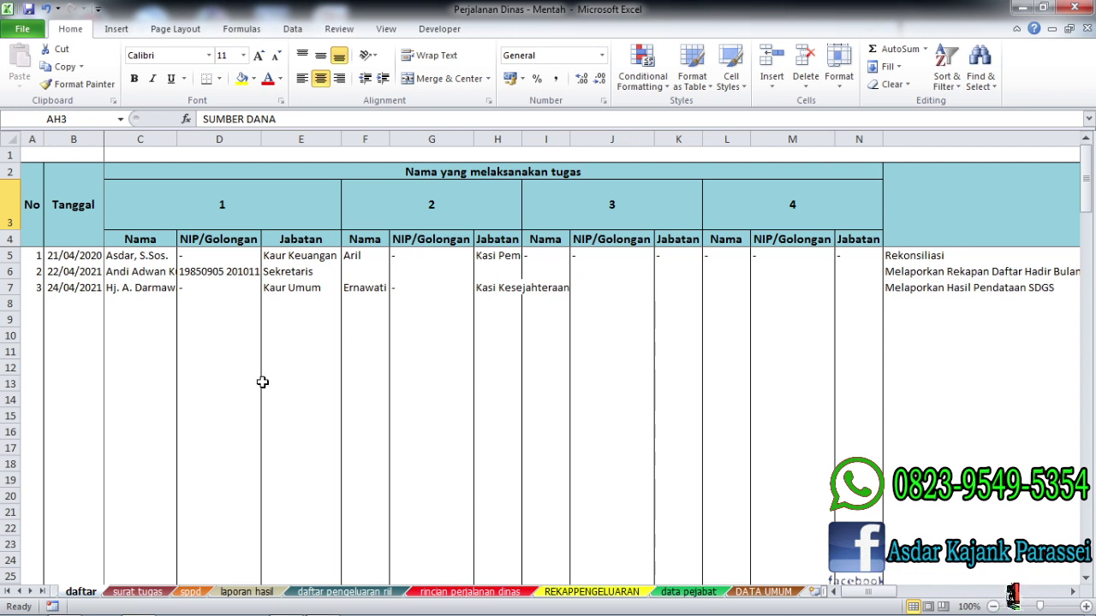
scroll(263, 383, "down", 4)
scroll(264, 382, "up", 2)
scroll(291, 385, "up", 2)
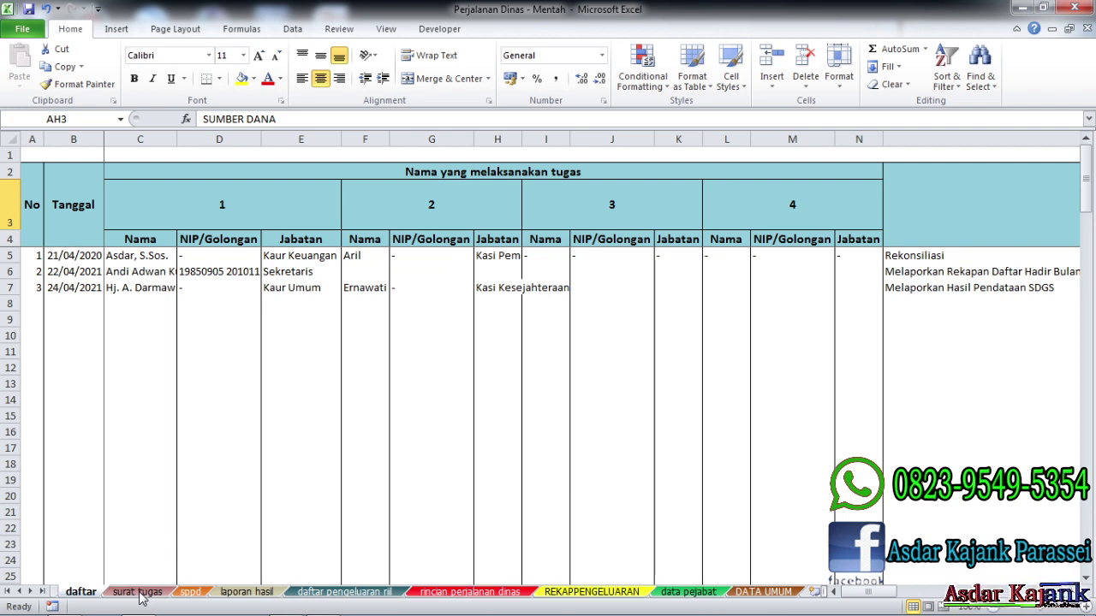
left_click(214, 481)
left_click(147, 593)
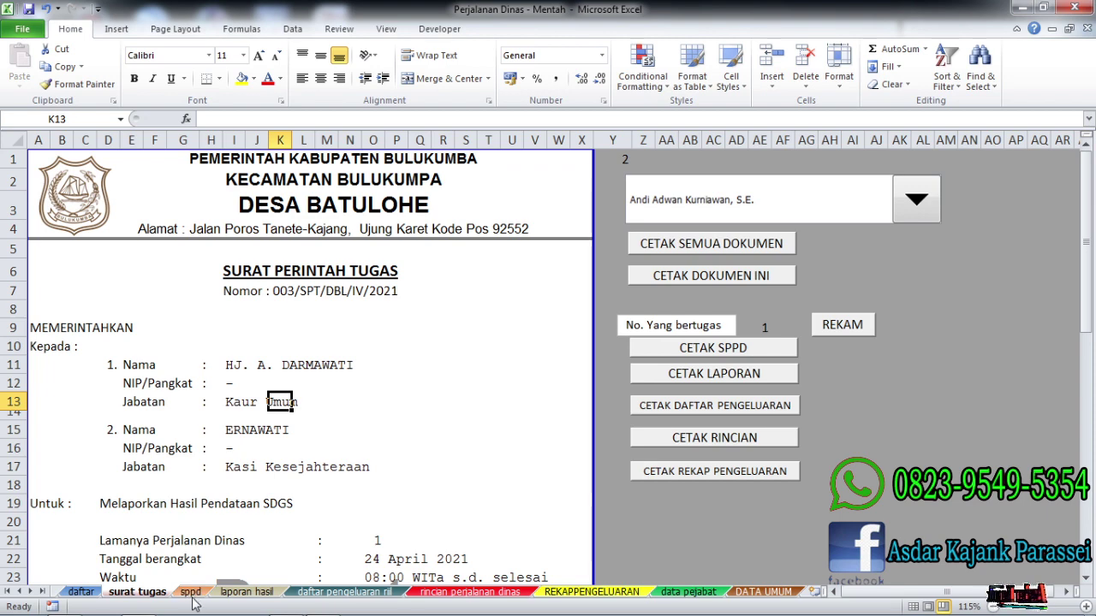
left_click(82, 592)
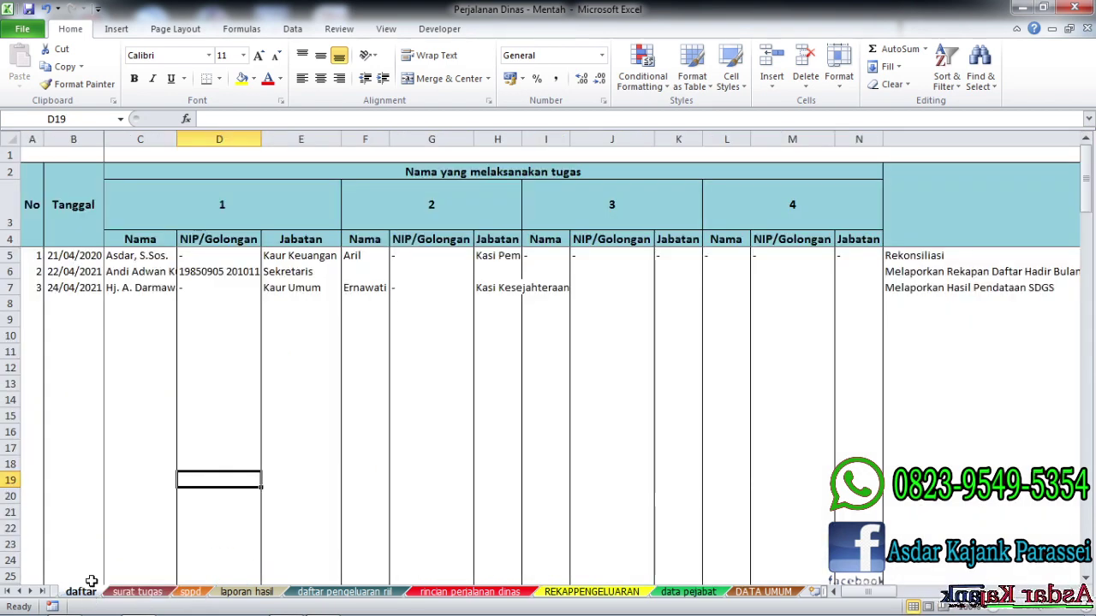
Step: Zoom the daftar sheet out to 85% and review the No, Tanggal, Nama yang melaksanakan tugas and Nama tugas headings
left_click_drag(219, 432, 225, 418)
scroll(226, 419, "down", 2)
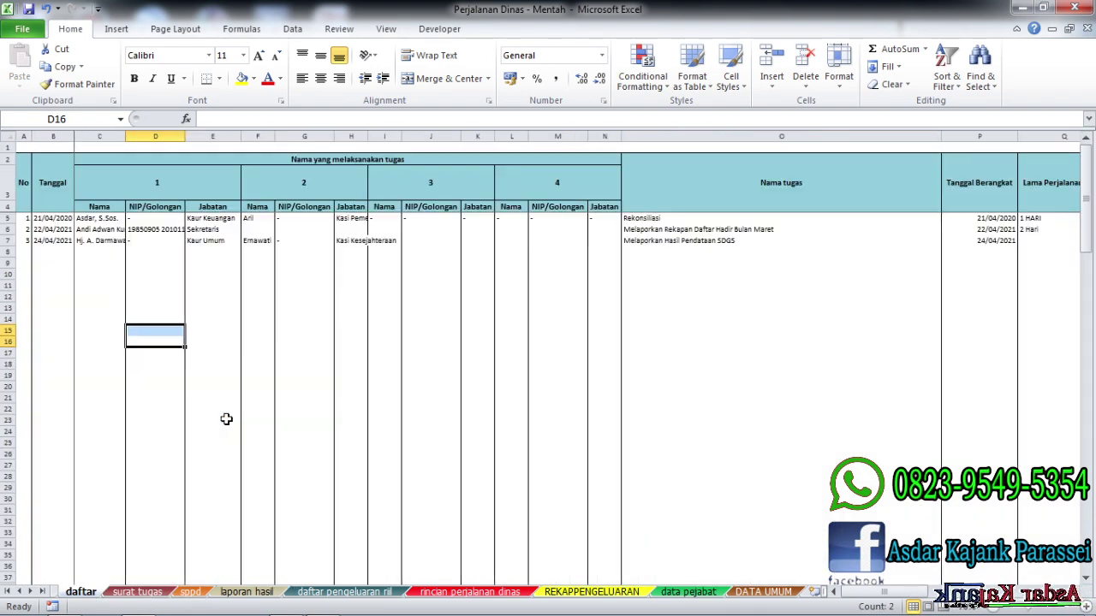
scroll(226, 419, "up", 1)
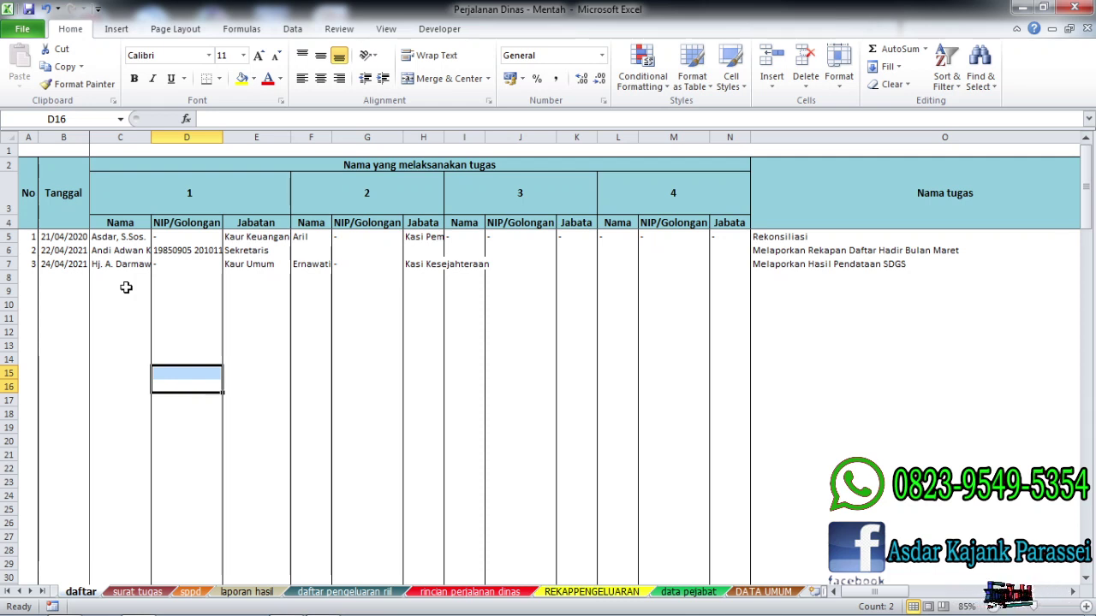
left_click(30, 183)
left_click(77, 197)
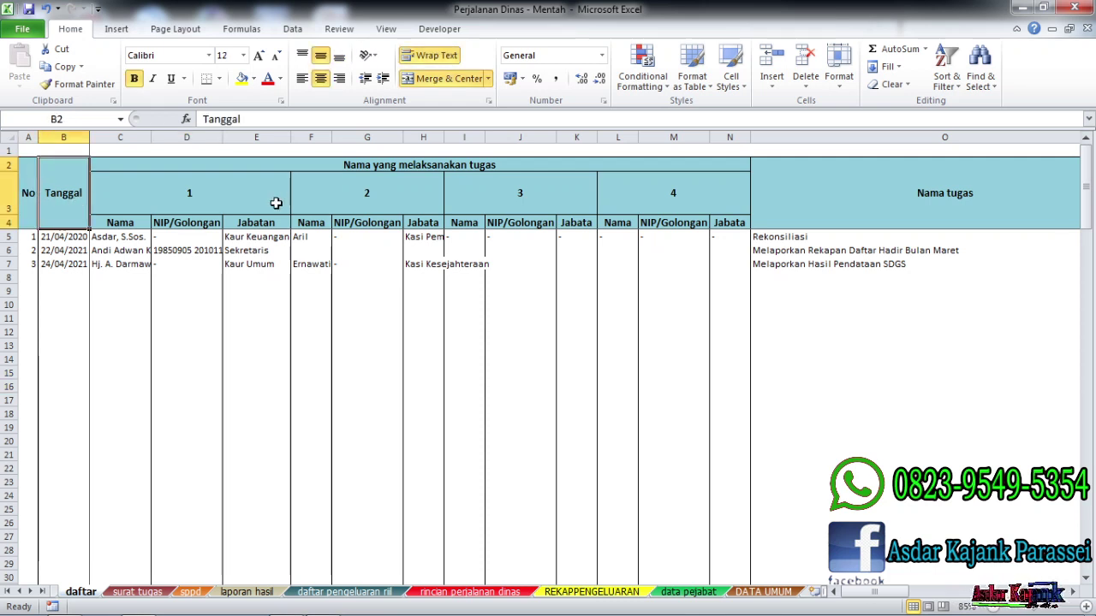
left_click(307, 167)
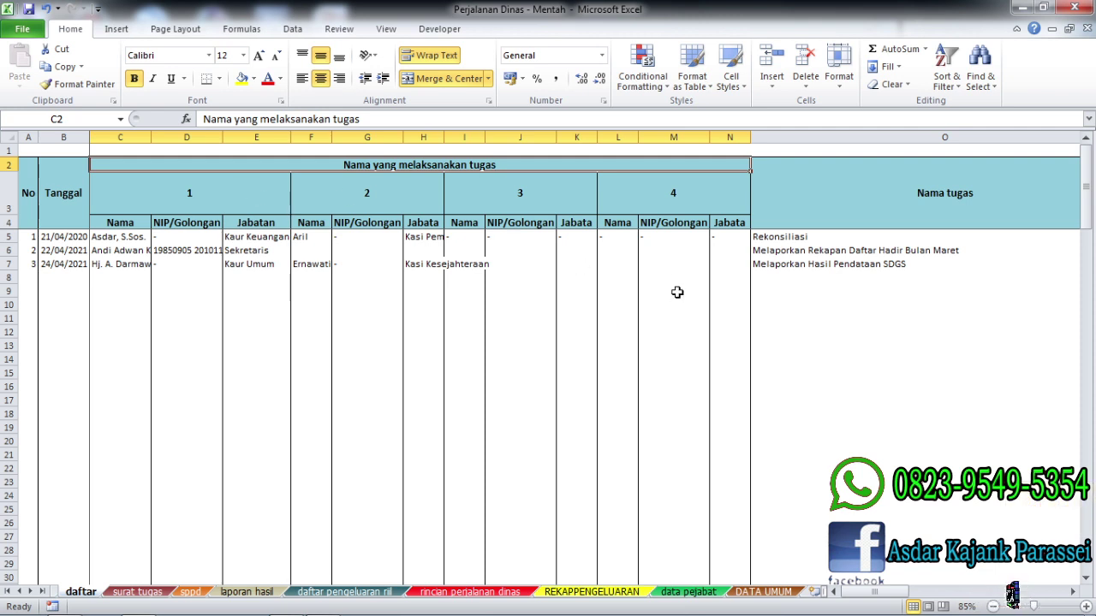
left_click(133, 222)
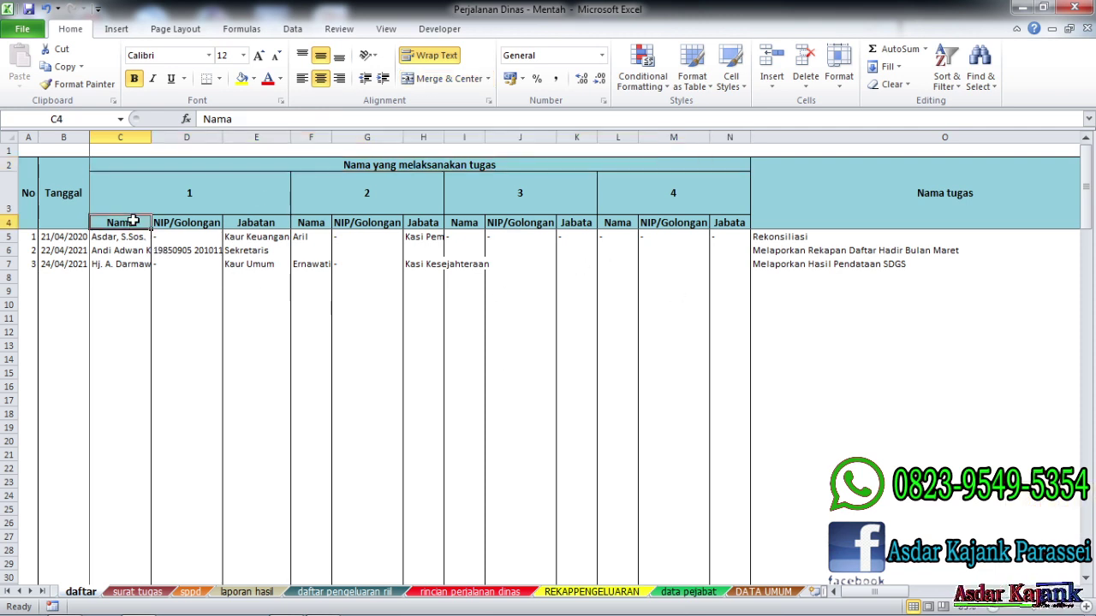
left_click(183, 224)
left_click(266, 223)
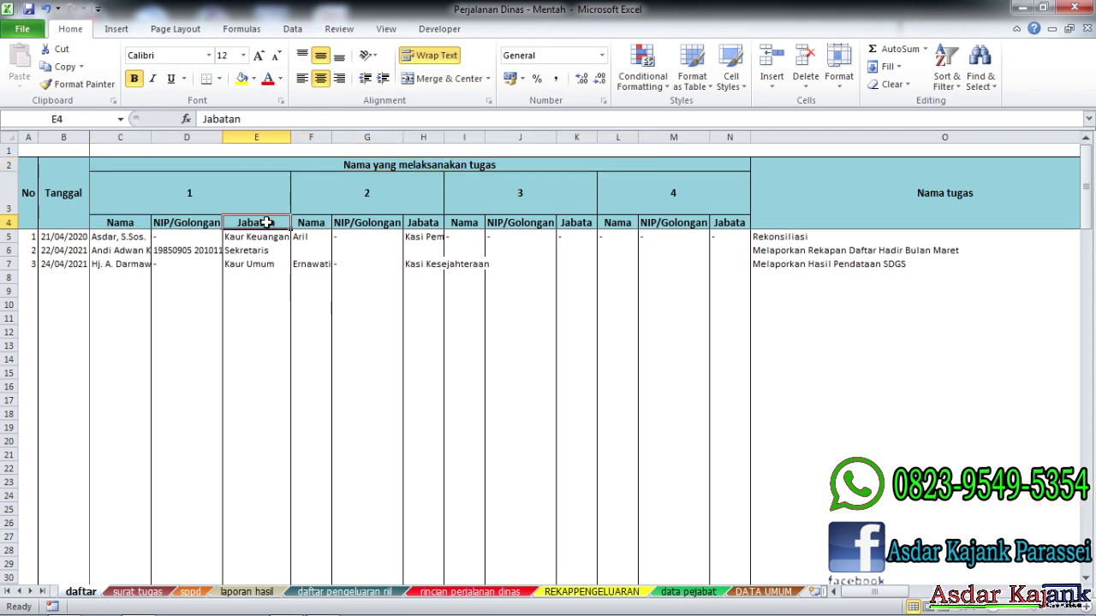
left_click(531, 278)
left_click(897, 214)
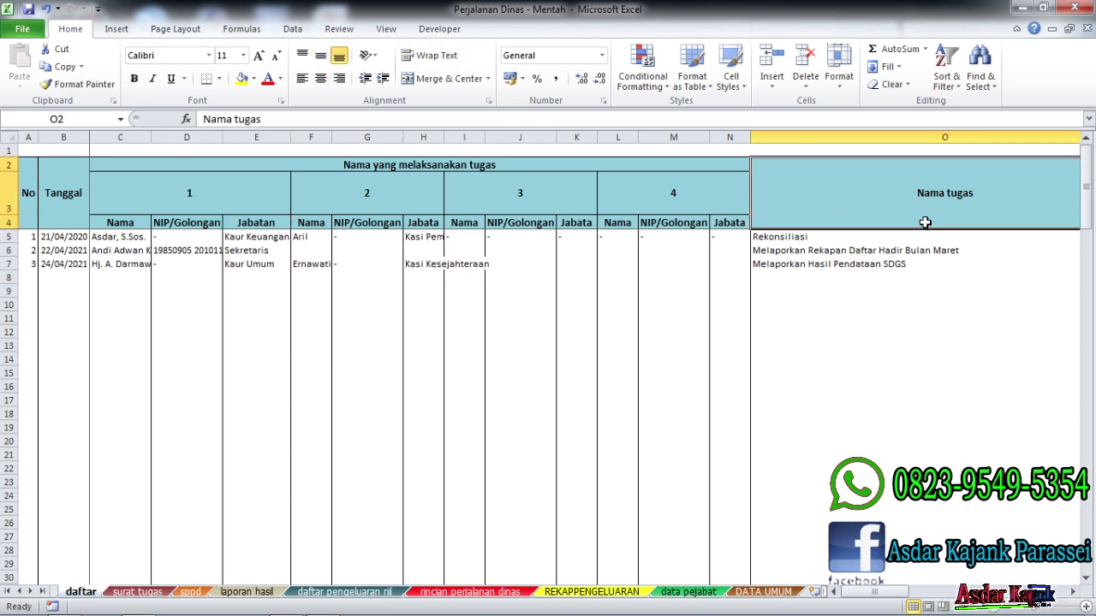
Step: Go through the trip detail headings in columns P to U again, from Tanggal Berangkat to Laporan Hasil Perjalanan
left_click_drag(873, 592, 929, 605)
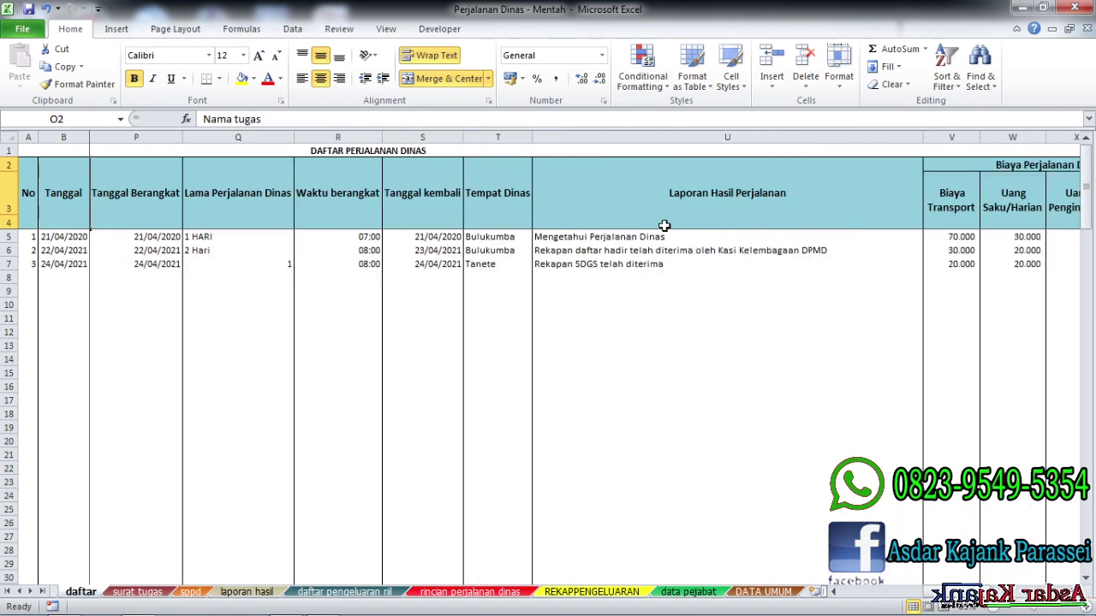
key("Right")
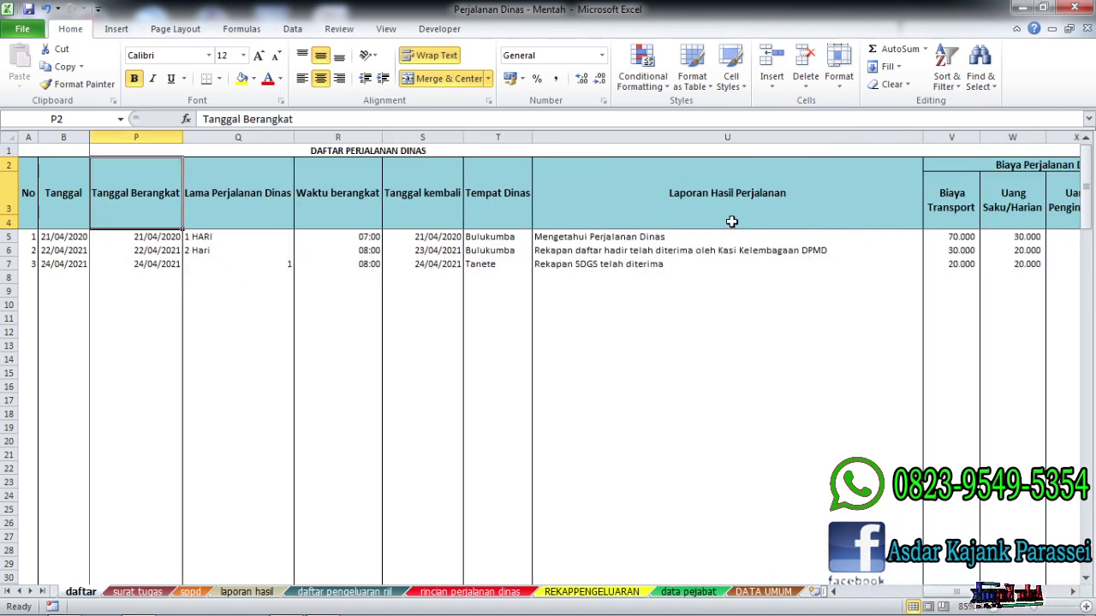
key("Right")
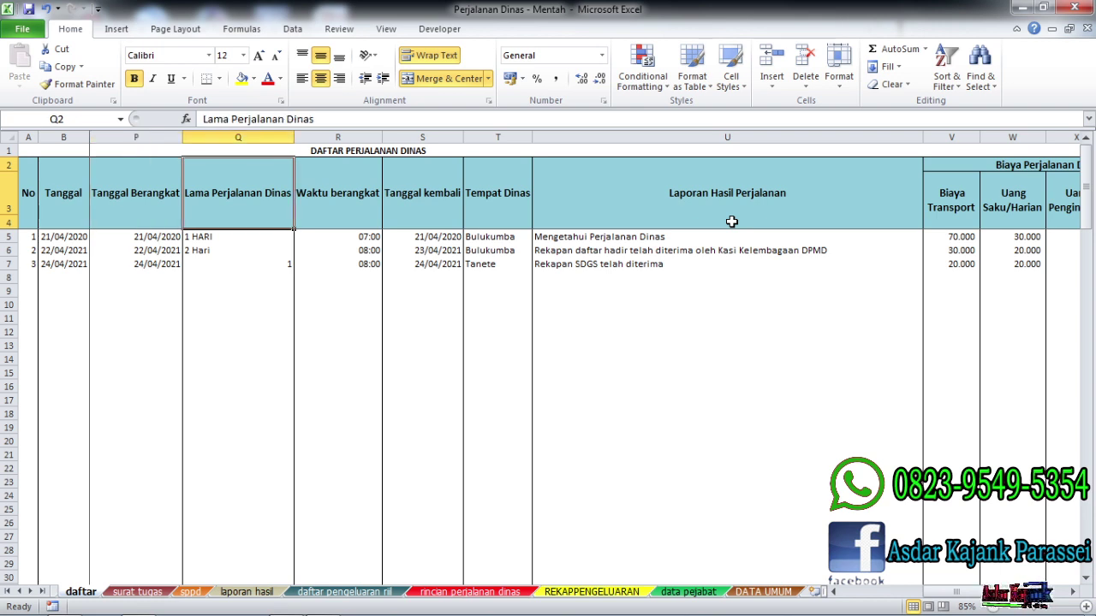
key("Right")
key("Right")
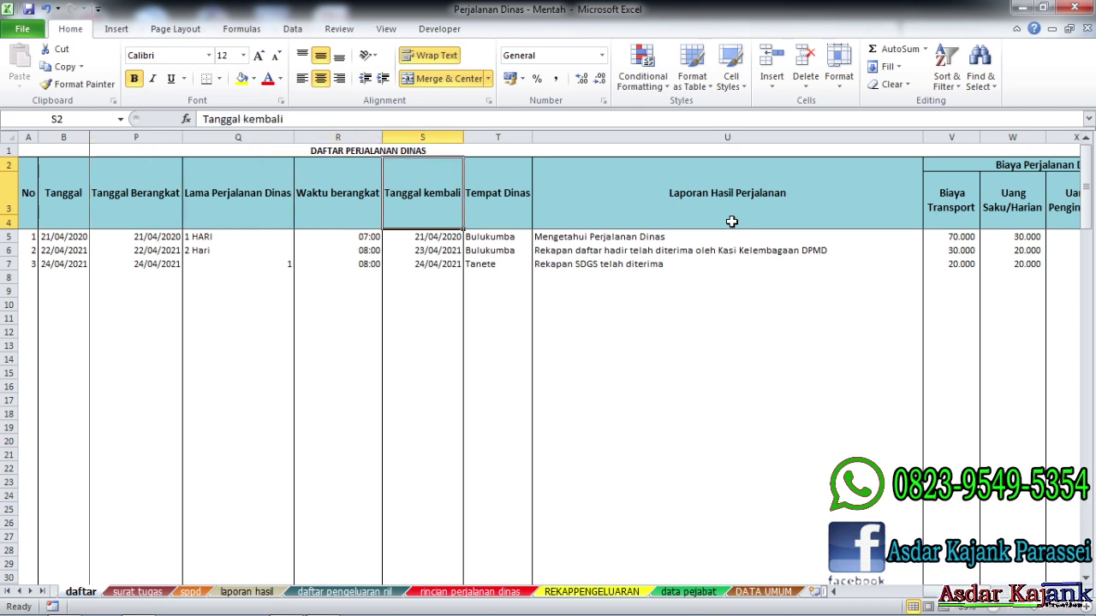
key("Right")
key("Right")
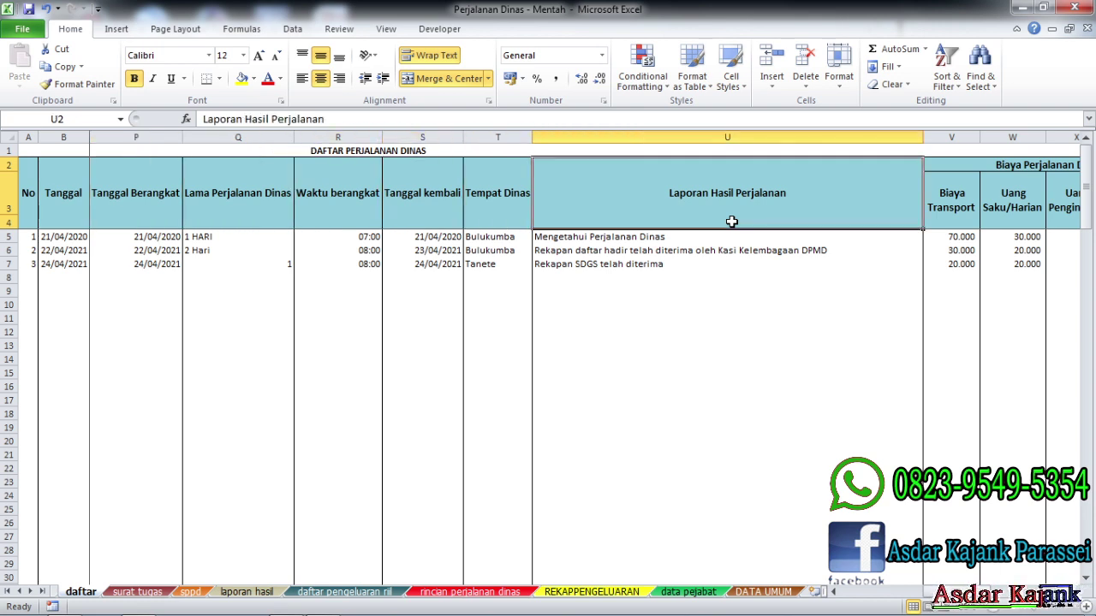
Step: Check the Biaya Perjalanan Dinas heading and its Biaya Transport, Uang Saku/Harian, Uang Penginapan and Kontribusi subheadings
key("Right")
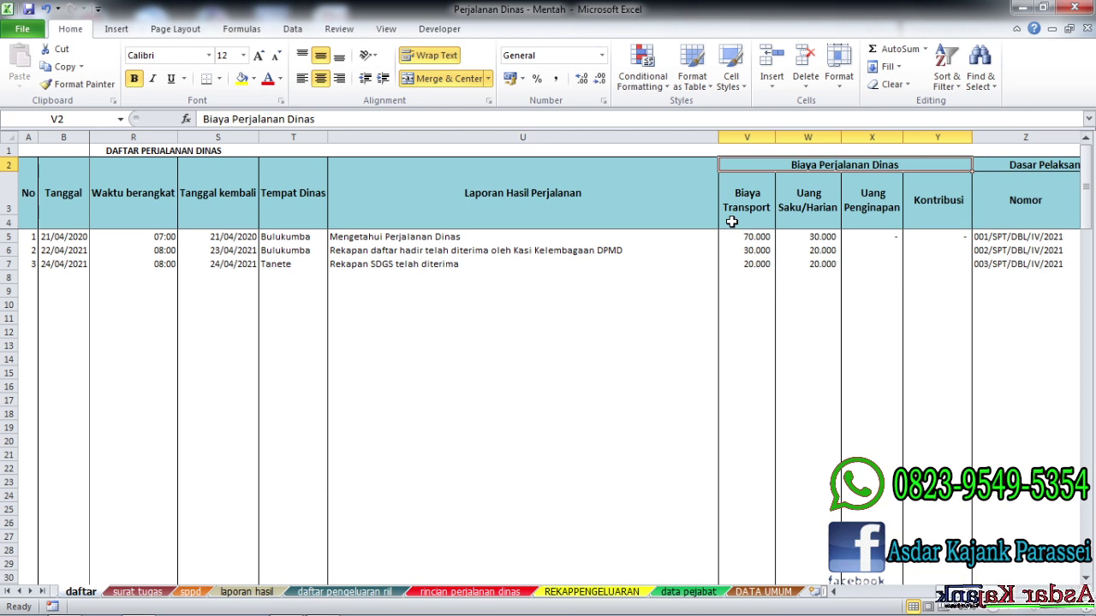
left_click(751, 213)
left_click(819, 206)
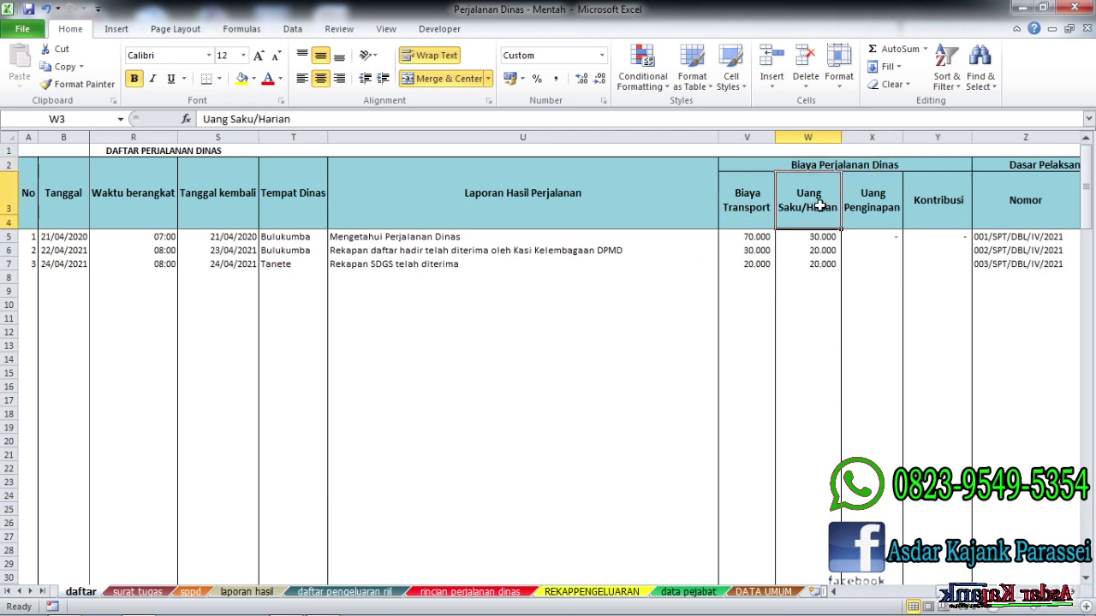
left_click(866, 204)
left_click(960, 209)
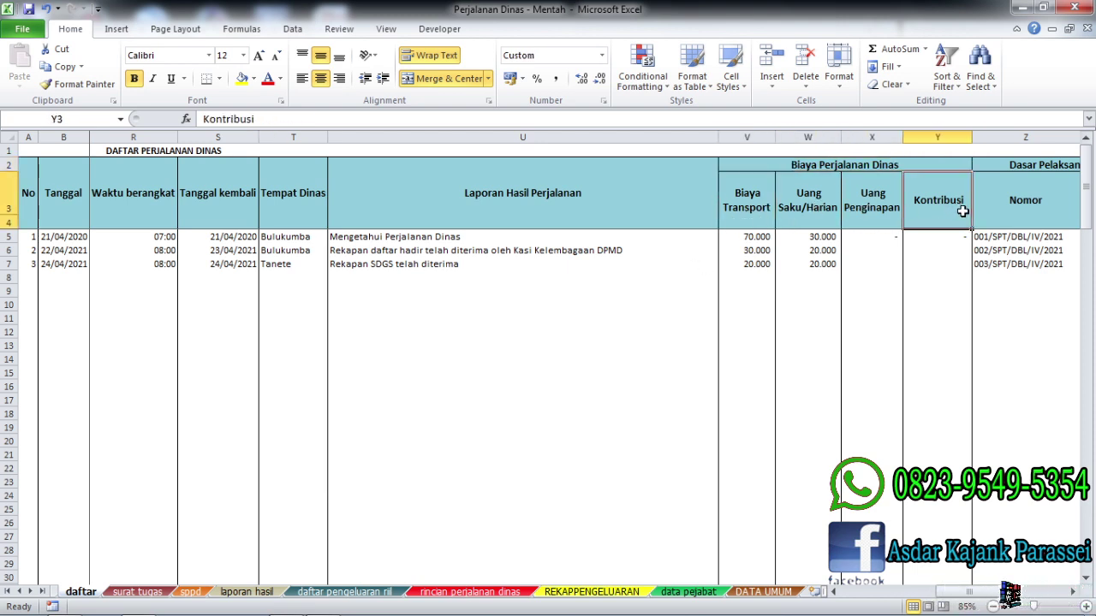
Step: Review the Dasar Pelaksanaan Perjalanan Dinas heading, its subheadings, and the headings for the ordering official's name and position
left_click(1035, 166)
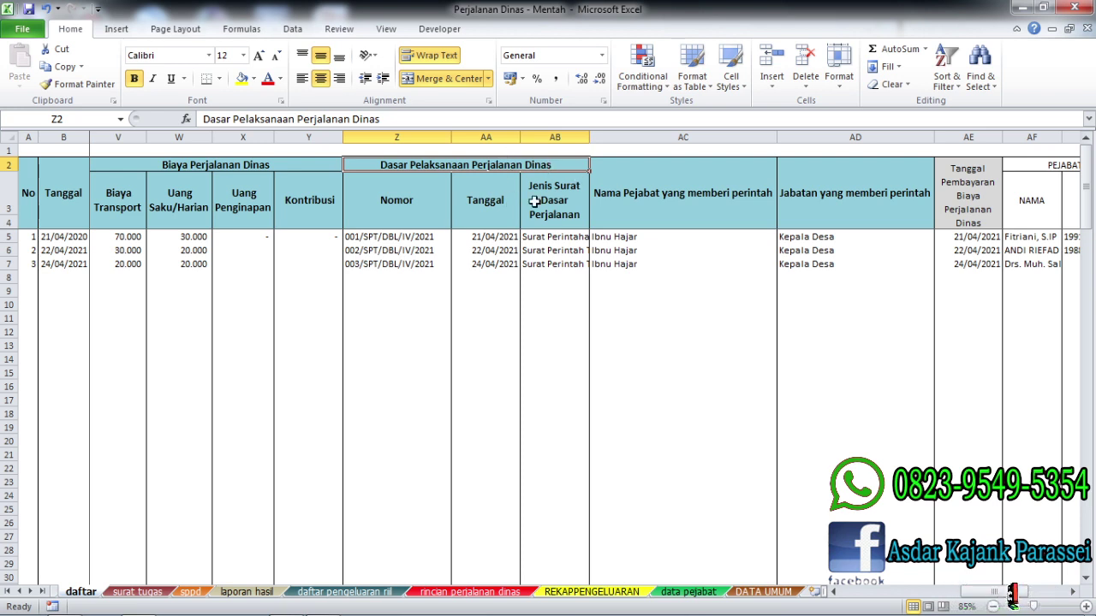
left_click(396, 215)
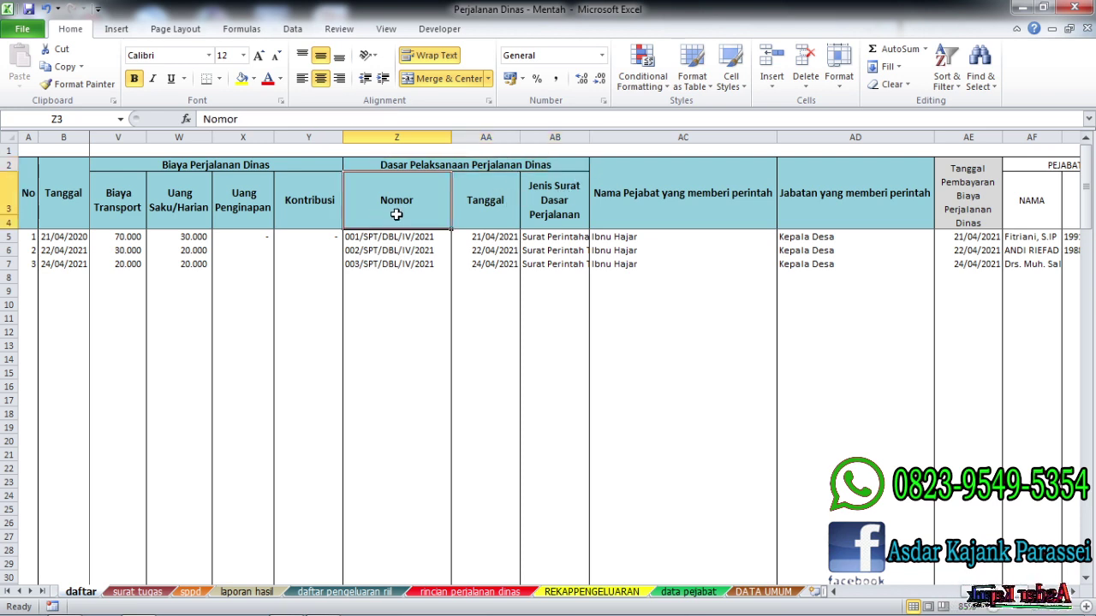
left_click(502, 213)
left_click(564, 195)
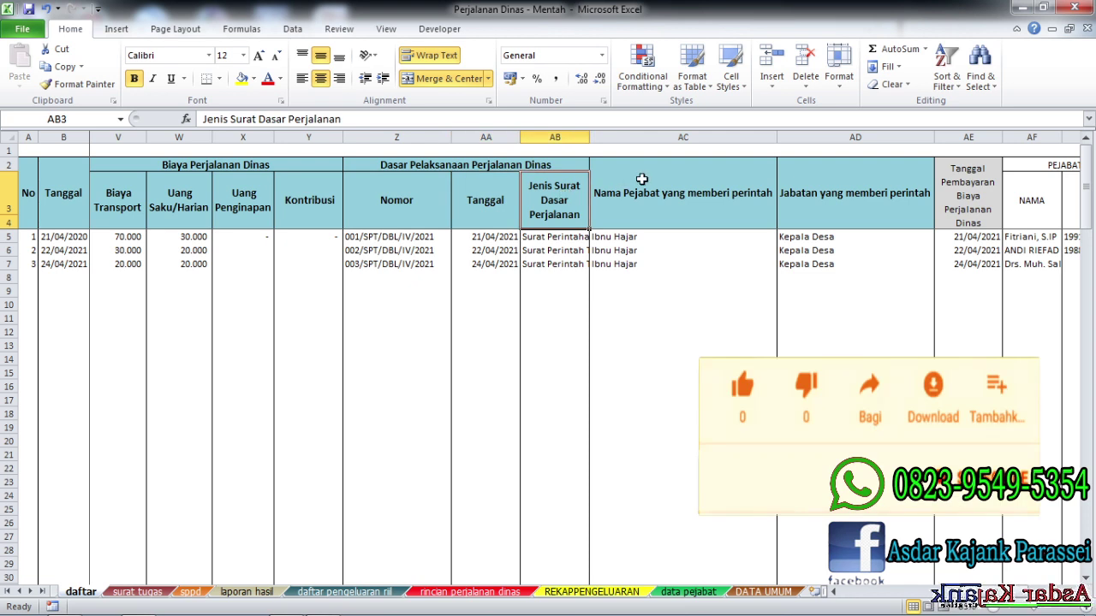
left_click(678, 197)
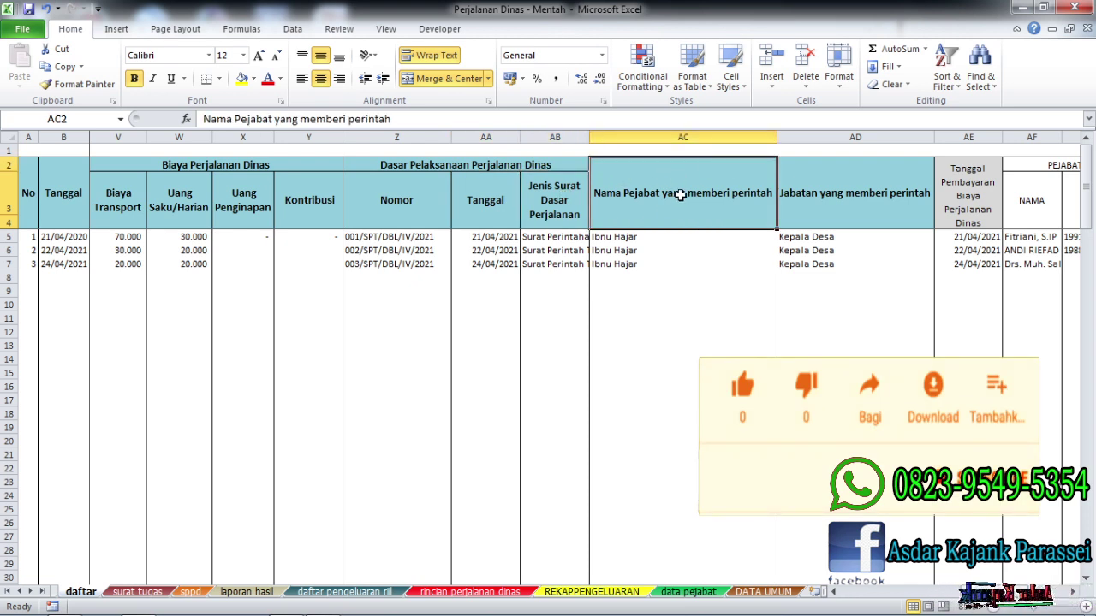
left_click(875, 201)
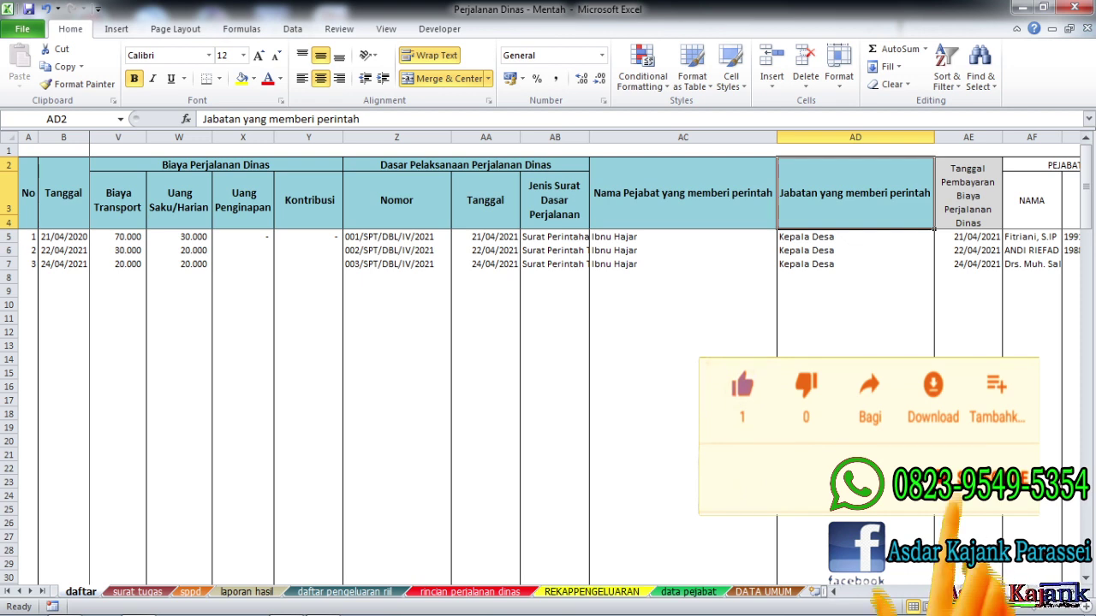
Step: Bold the Tanggal Pembayaran Biaya Perjalanan Dinas heading and the PEJABAT TUJUAN heading with its NAMA and NIP subheadings
left_click(950, 221)
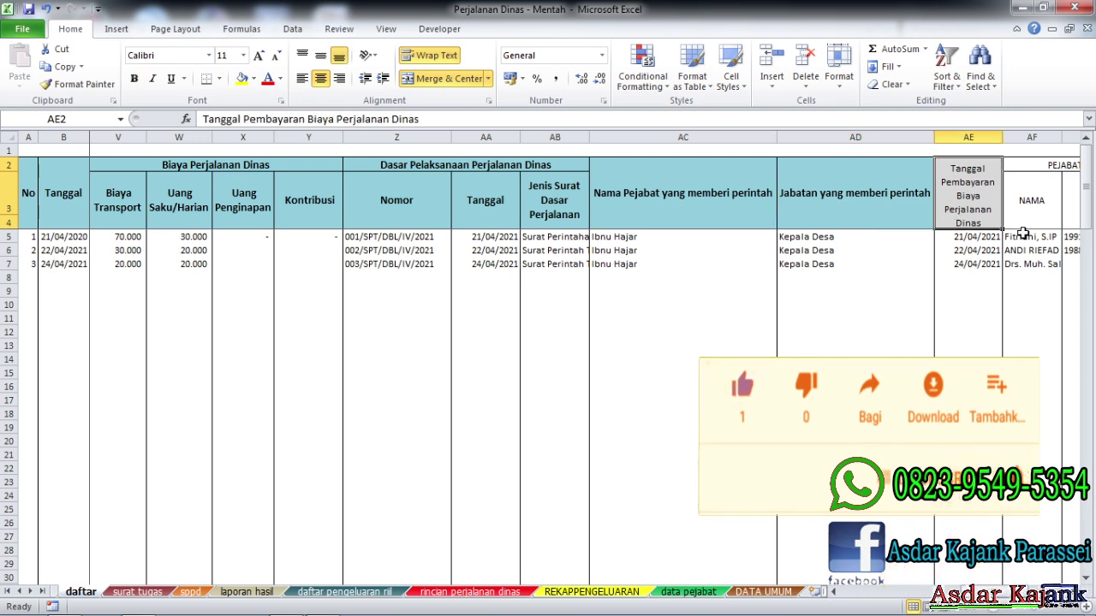
key("ctrl+b")
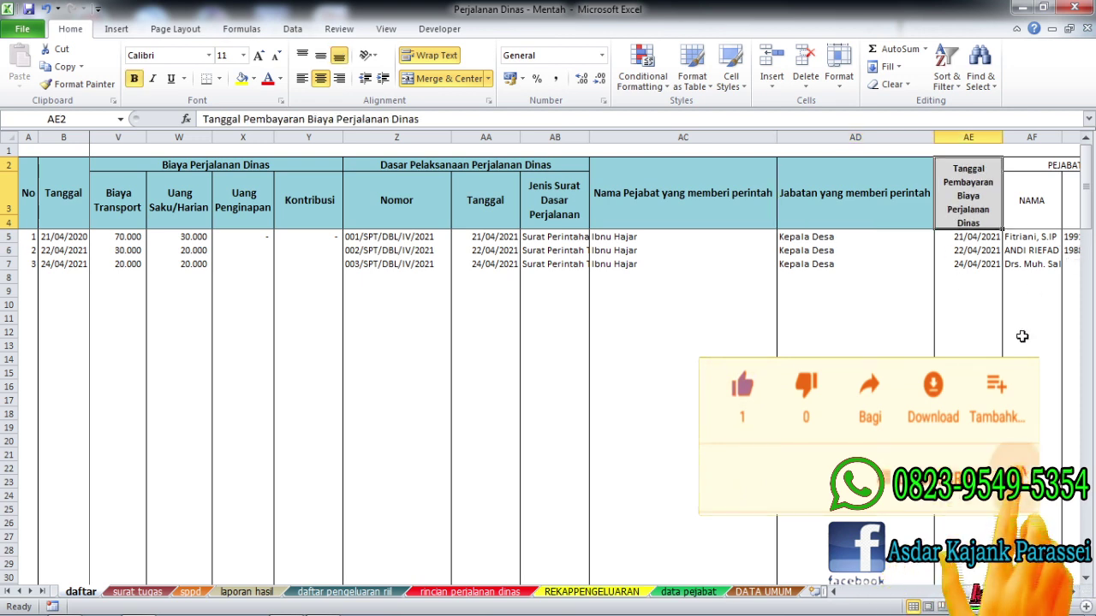
left_click_drag(983, 595, 1009, 595)
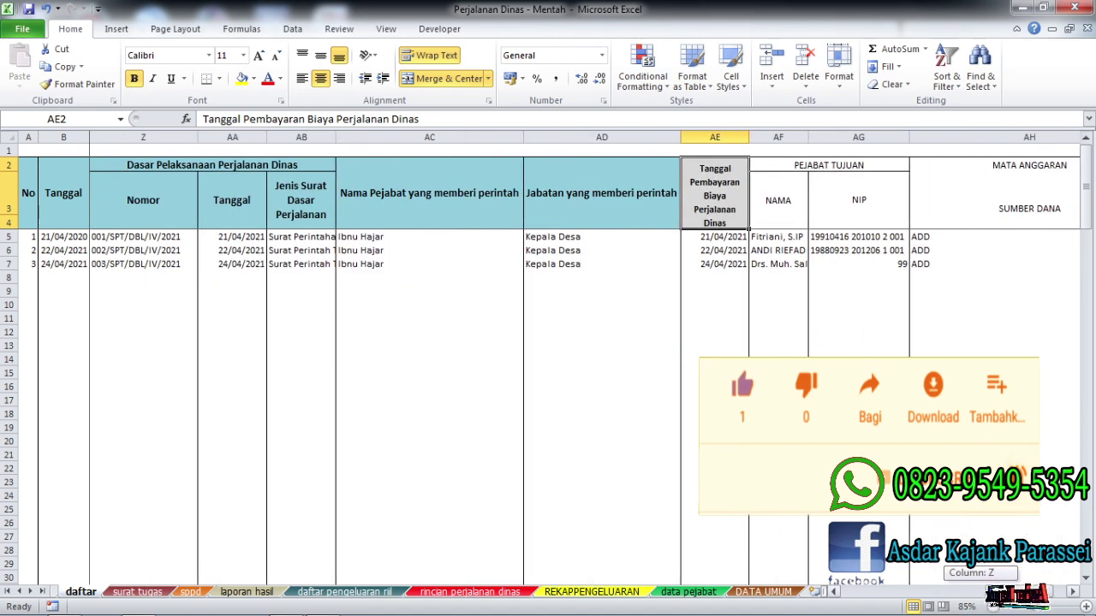
left_click_drag(801, 172, 824, 194)
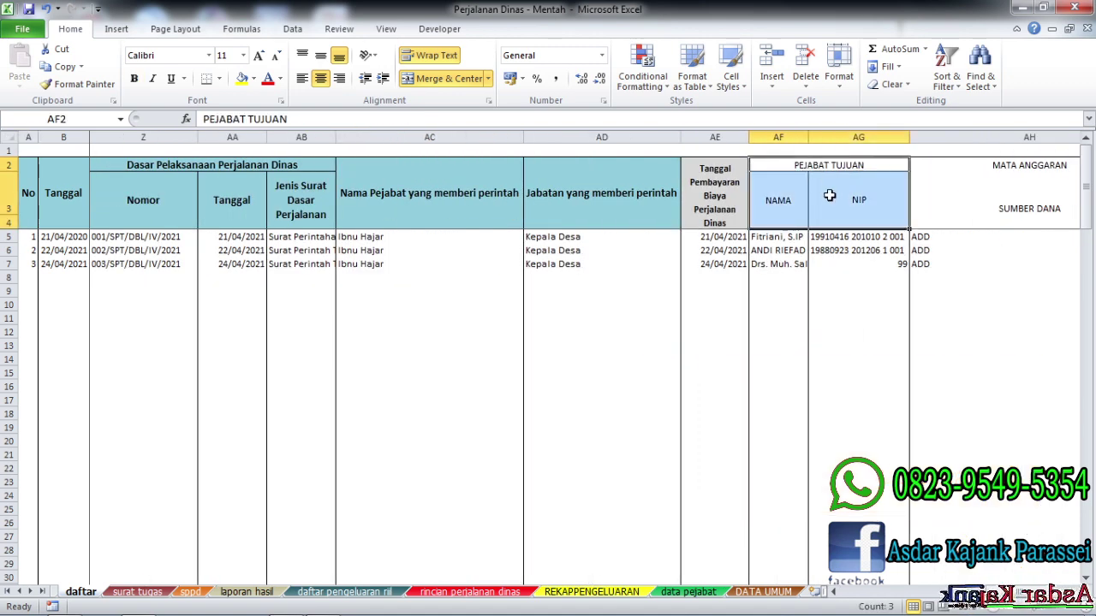
key("ctrl+b")
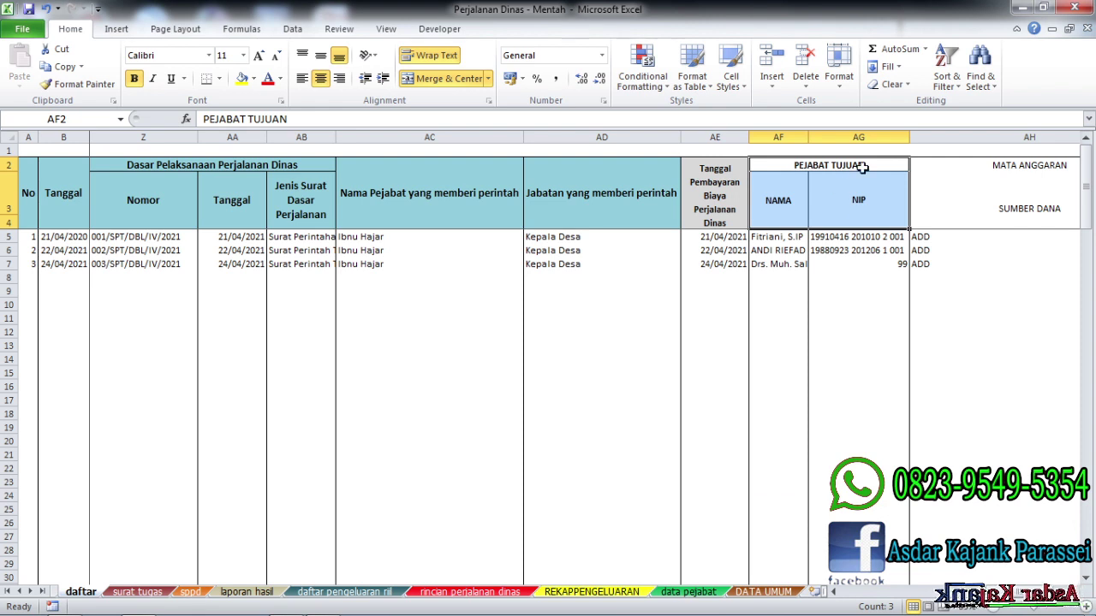
left_click(786, 204)
left_click(851, 197)
Step: Bold the MATA ANGGARAN heading and its SUMBER DANA subheading in column AH
left_click(970, 186)
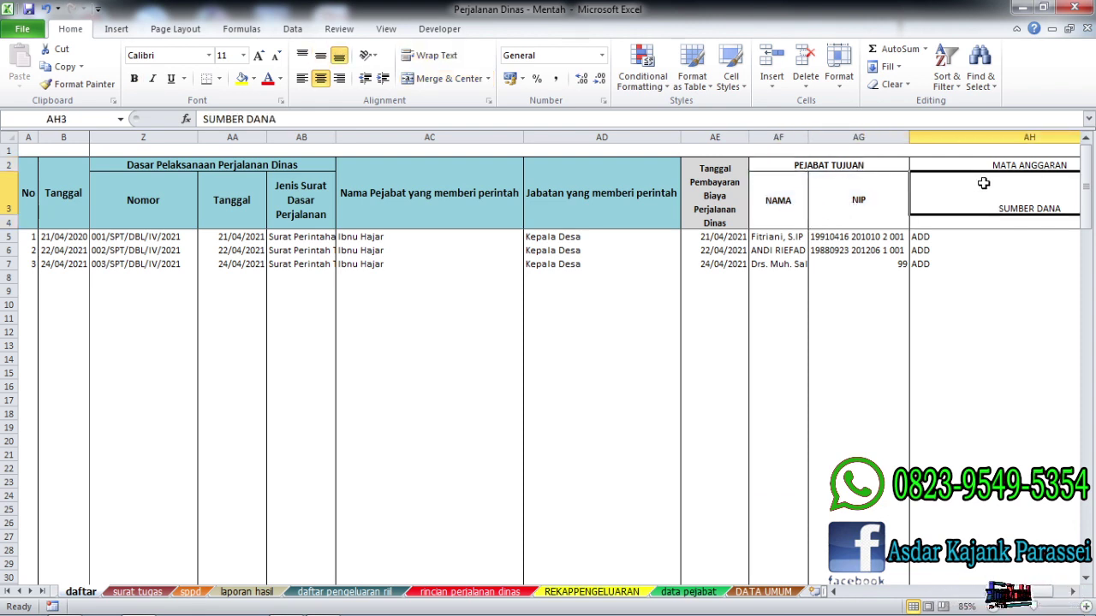
left_click_drag(980, 169, 991, 219)
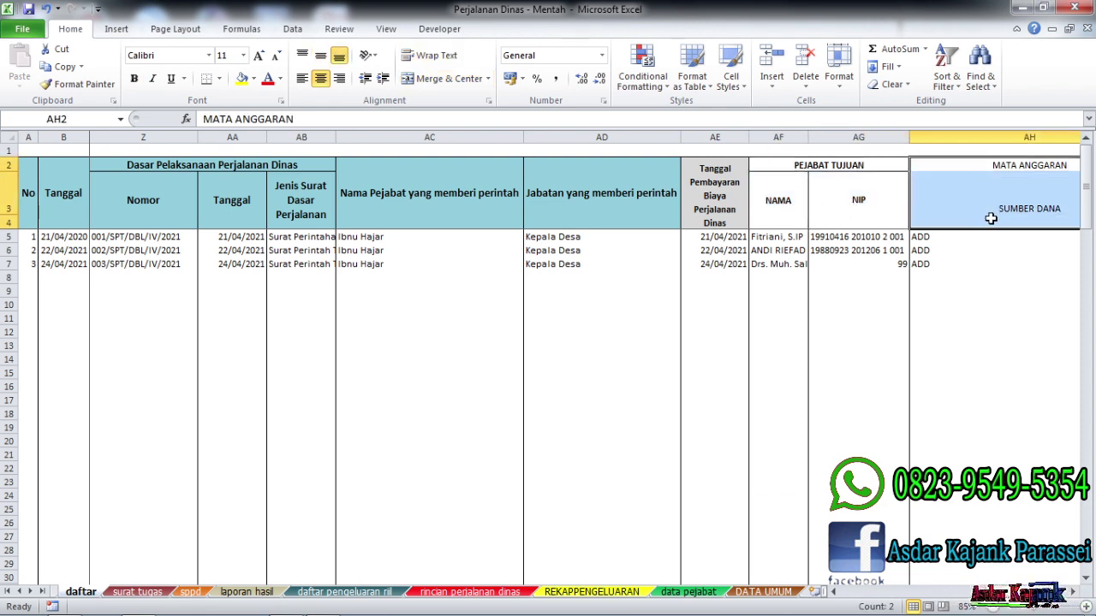
key("ctrl+b")
left_click(994, 274)
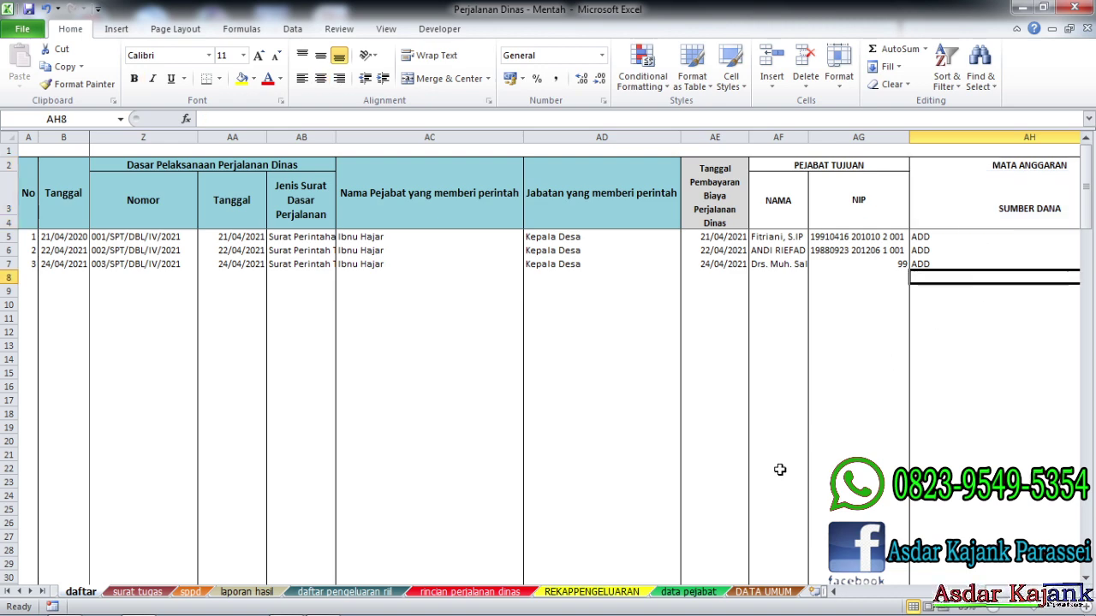
Step: Look at the DATA UMUM and data pejabat sheets and return to the daftar sheet
left_click(762, 593)
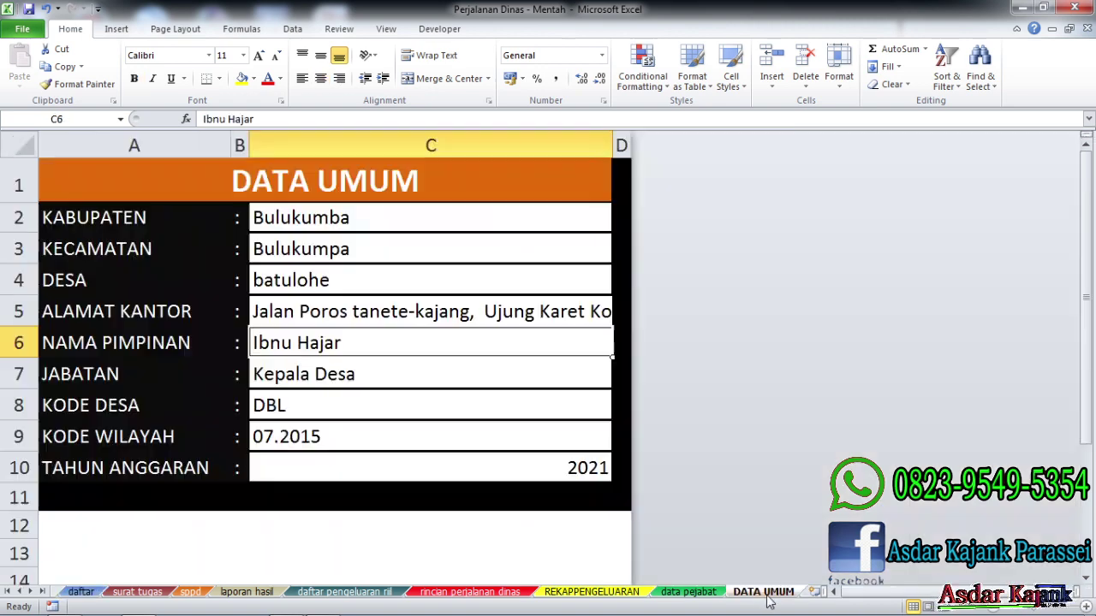
left_click(702, 592)
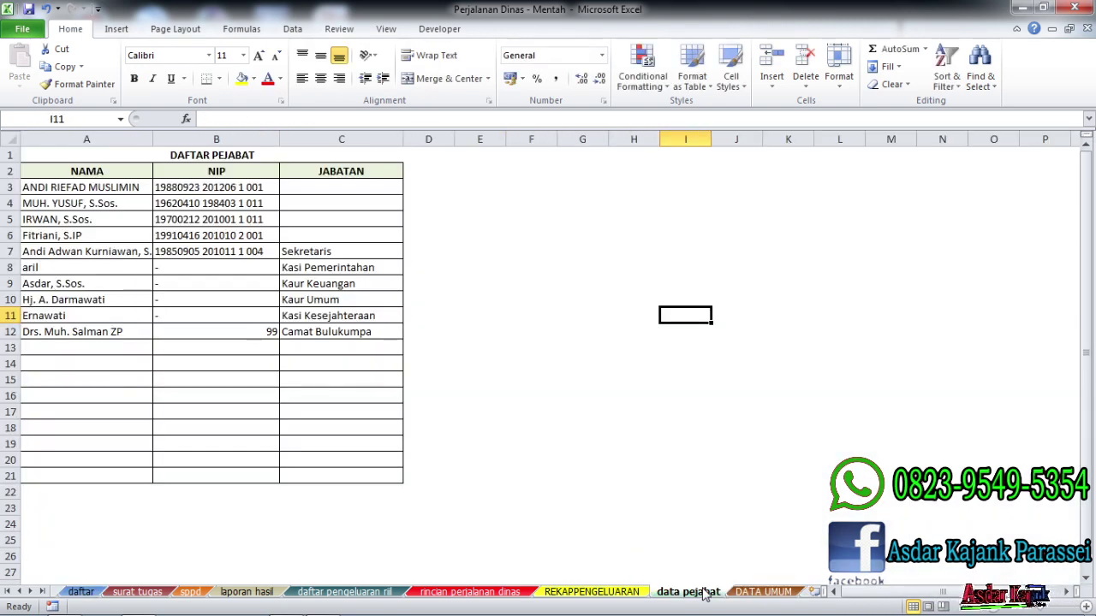
left_click(80, 593)
left_click(326, 346)
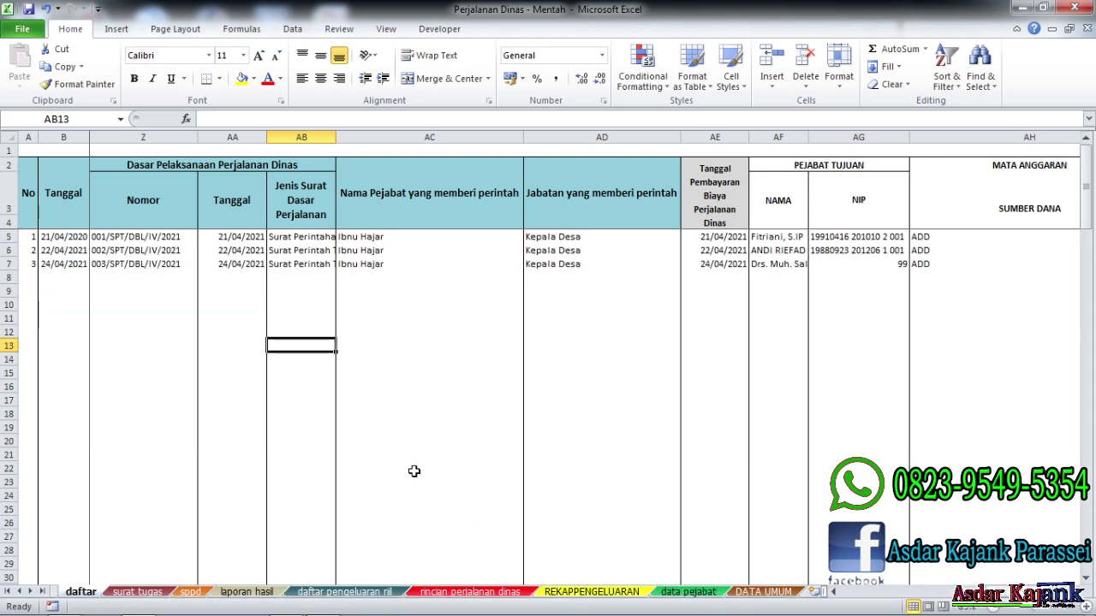
left_click(399, 426)
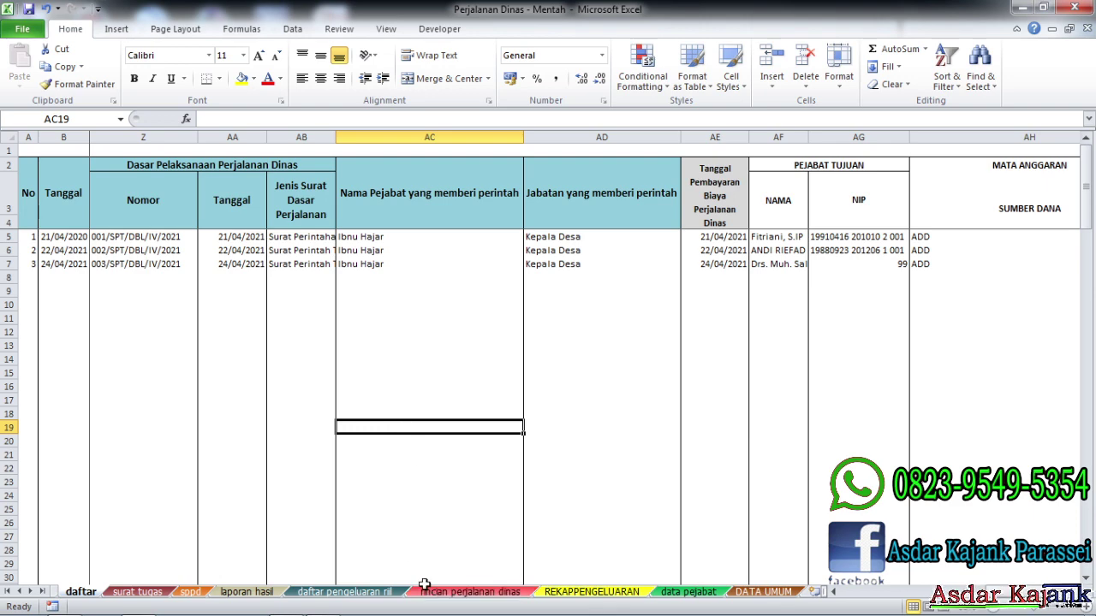
left_click(419, 305)
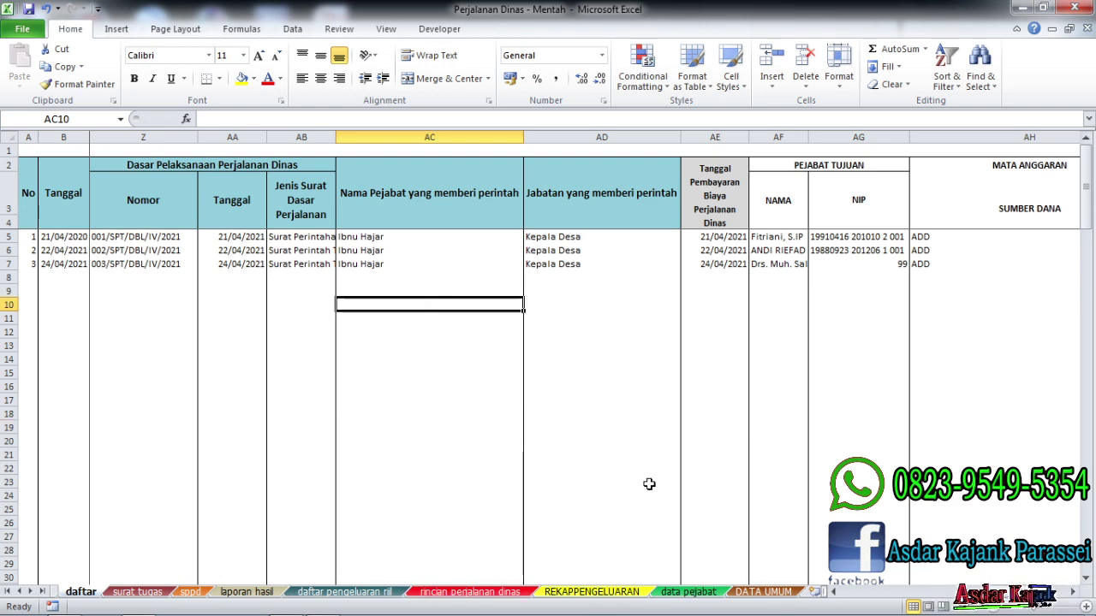
Step: Examine the Nama, NIP/Golongan and Jabatan entries of the first assigned person in rows 5 to 7 of the daftar sheet
left_click_drag(1007, 596, 846, 608)
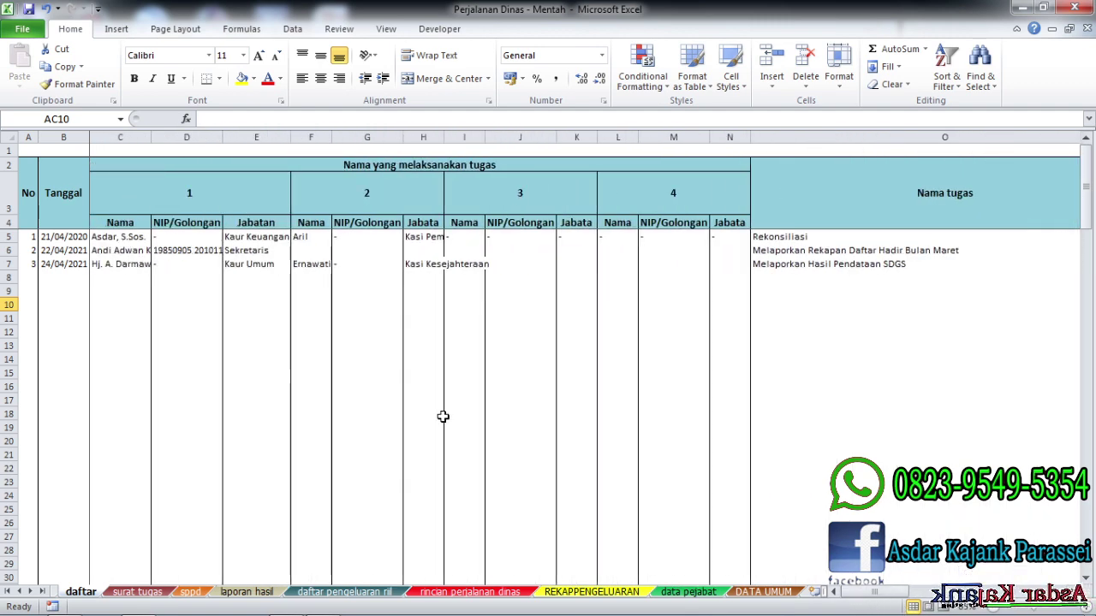
left_click(250, 332)
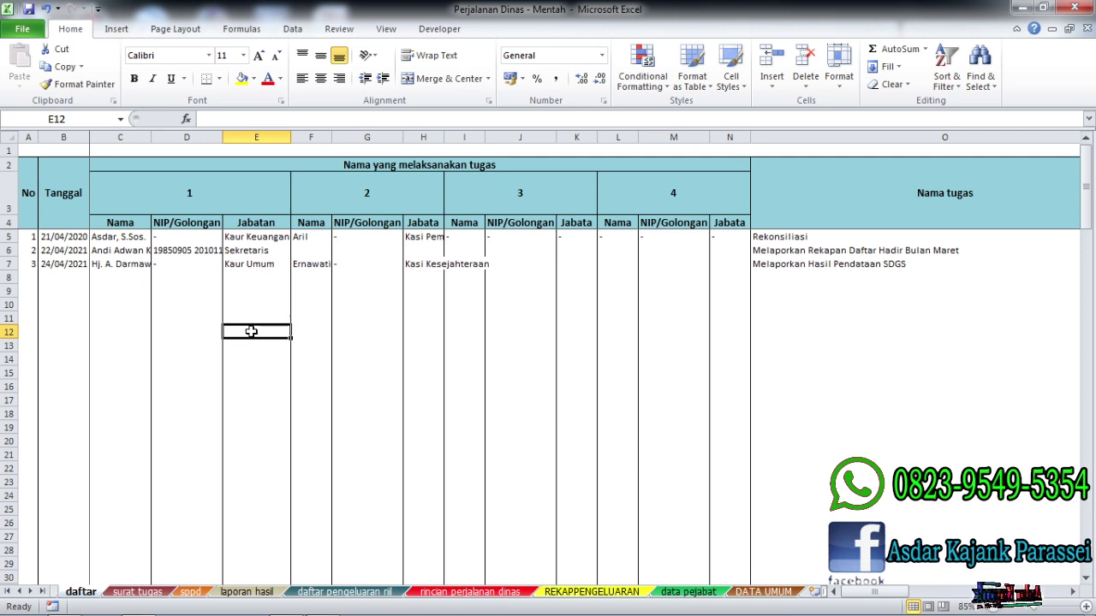
left_click(368, 306)
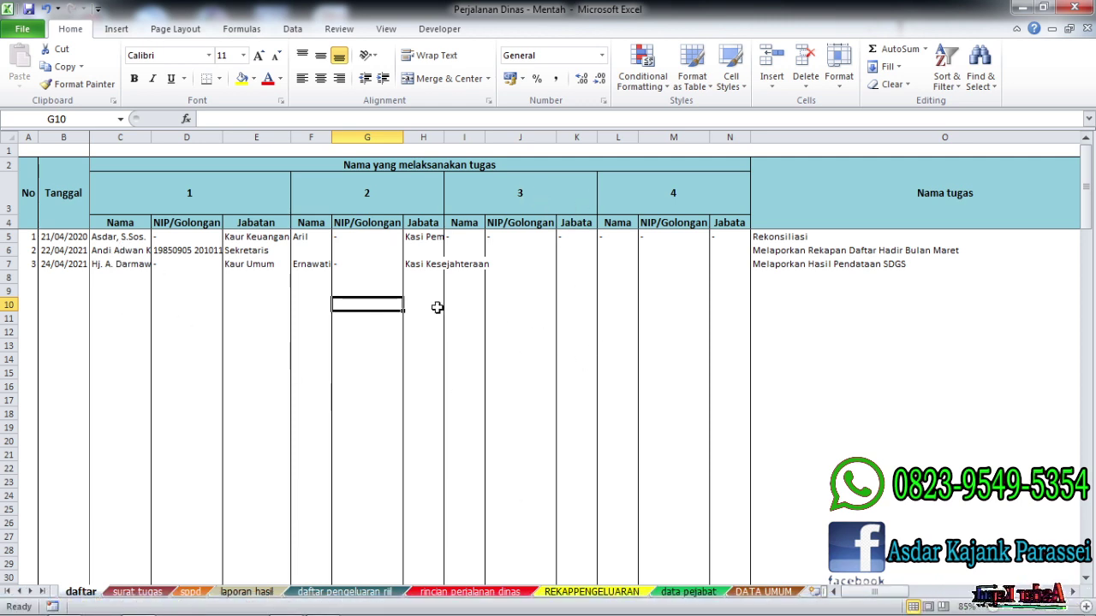
left_click(159, 304)
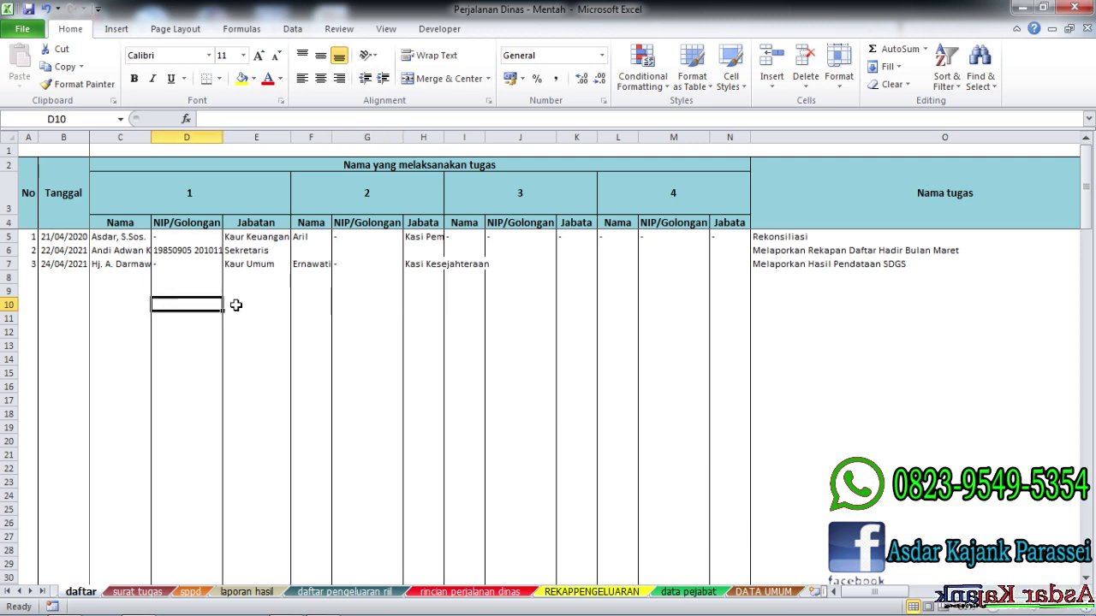
left_click(294, 307)
left_click(206, 289)
left_click(188, 265)
left_click(255, 265)
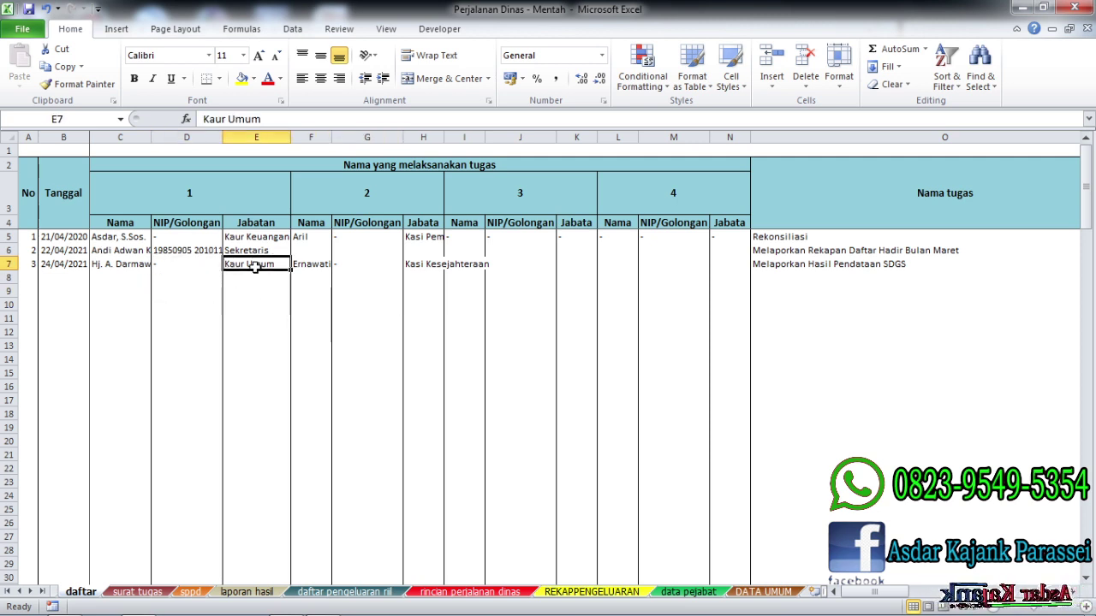
left_click(250, 290)
left_click(128, 239)
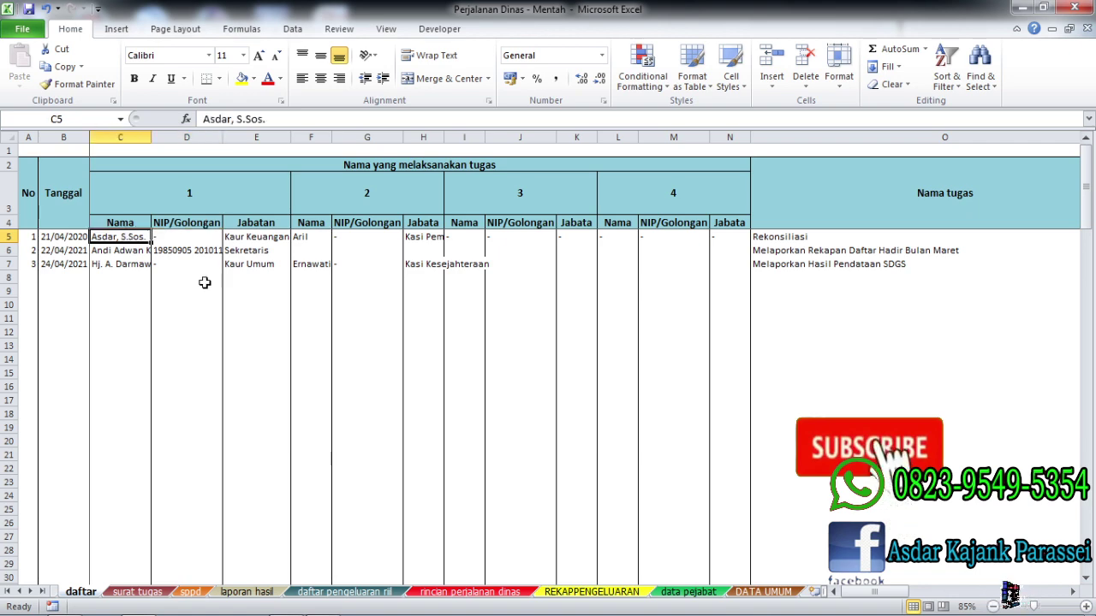
left_click(205, 289)
left_click(183, 236)
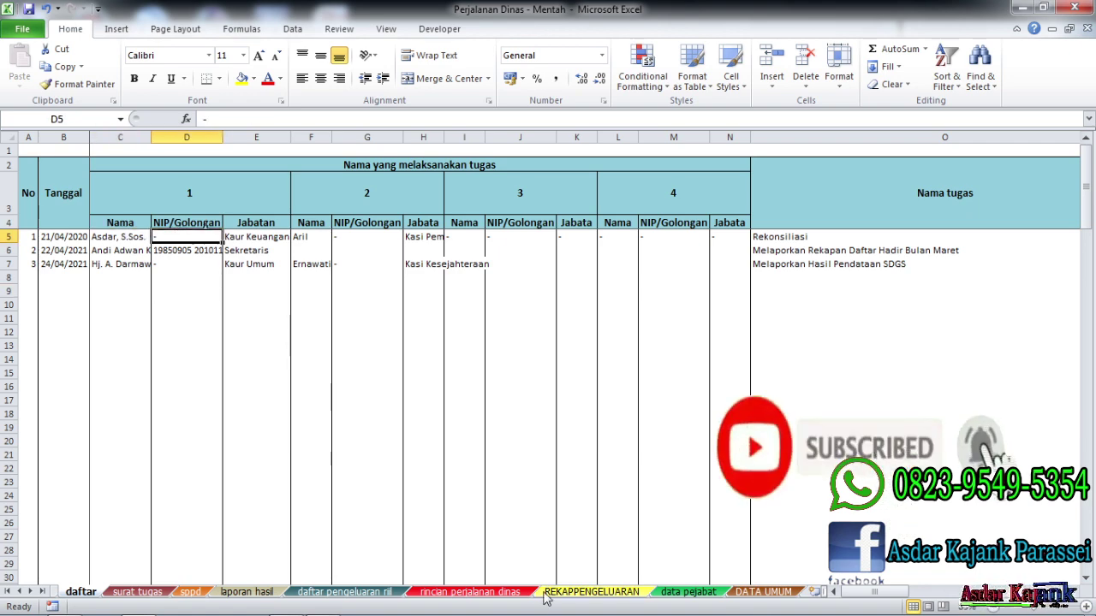
Step: Check the DAFTAR PEJABAT table on the data pejabat sheet against the first person's NIP/Golongan and Jabatan cells in daftar row 5
left_click(695, 591)
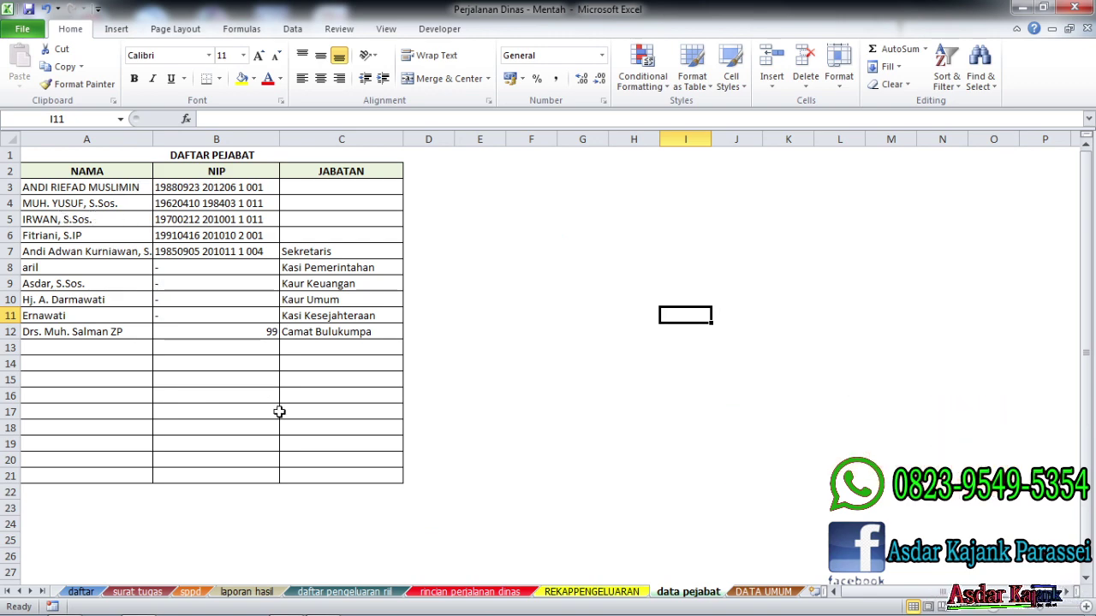
left_click(85, 591)
left_click(137, 267)
left_click(173, 238)
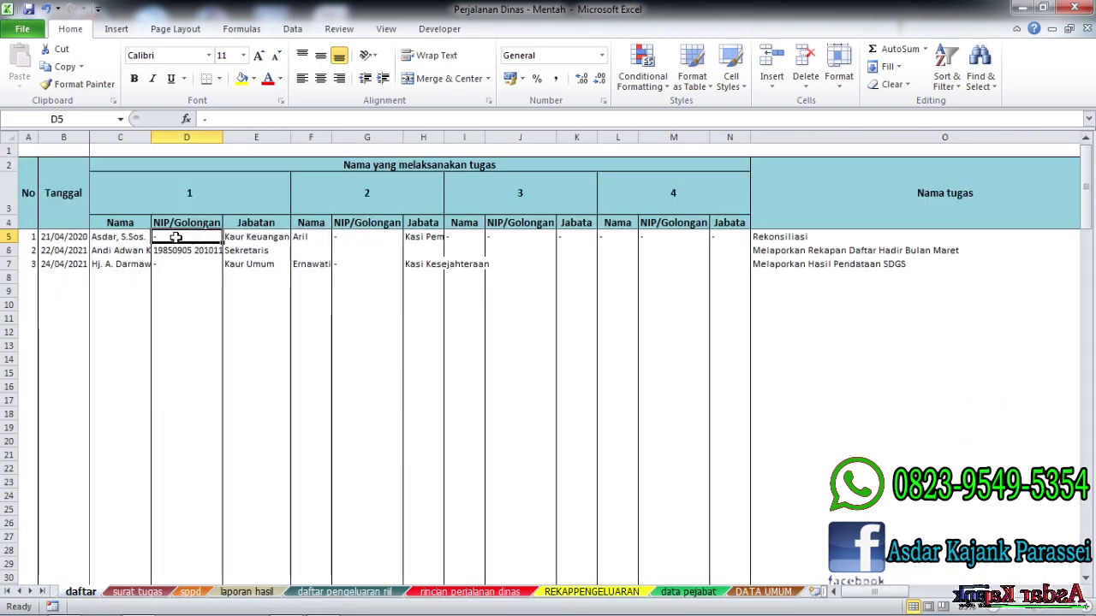
left_click(230, 237)
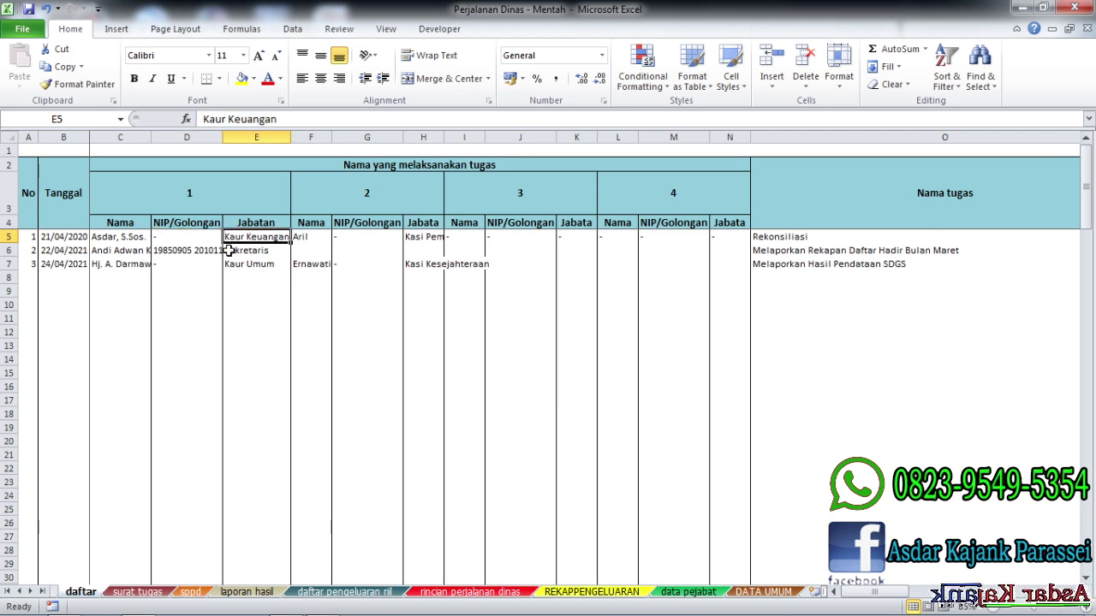
left_click(234, 291)
left_click(179, 239)
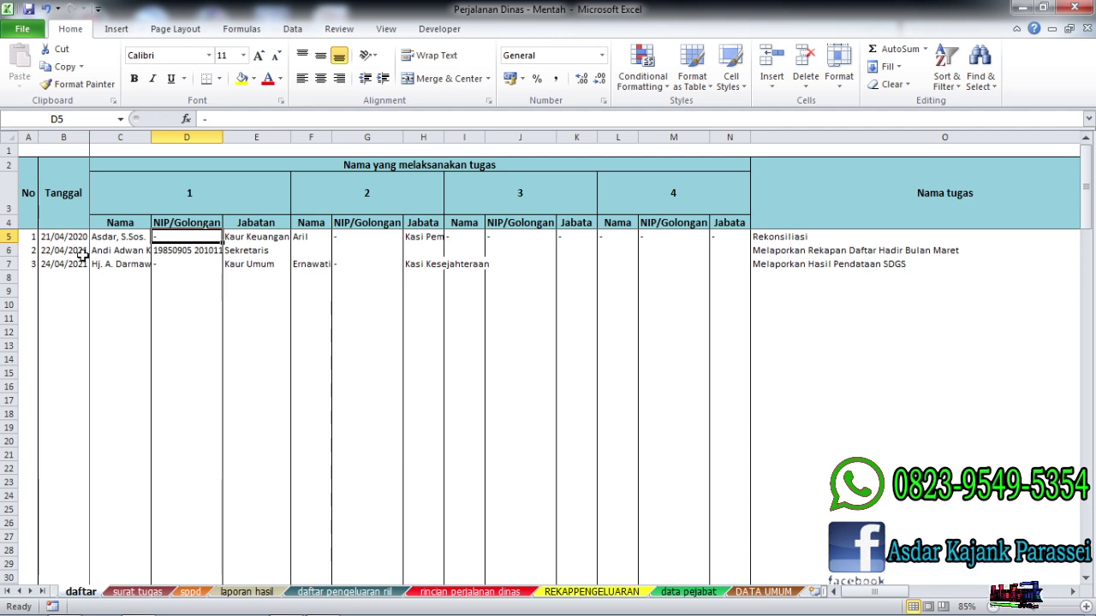
Step: Review the first record's number in the No column and the blank row 8 cells from No across the personnel columns
left_click(28, 237)
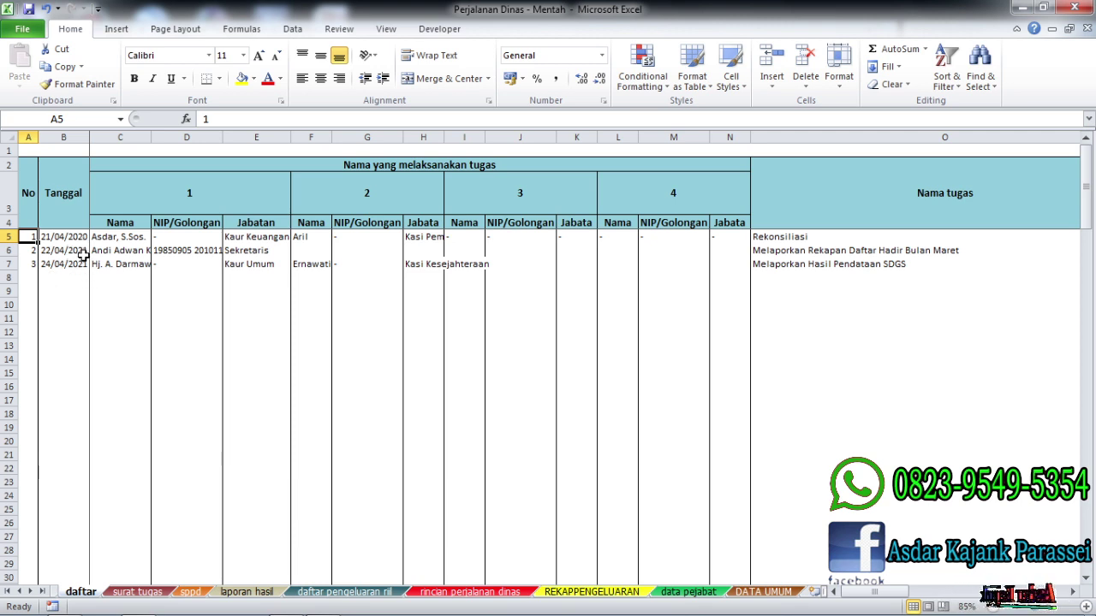
left_click_drag(65, 279, 498, 281)
left_click(31, 276)
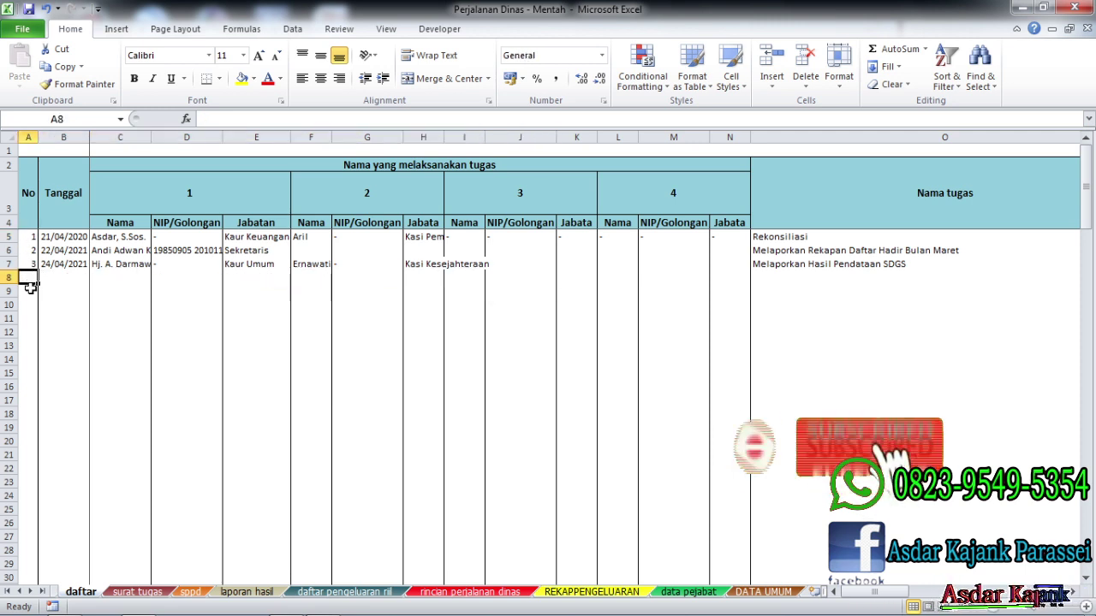
left_click(30, 305)
left_click(30, 317)
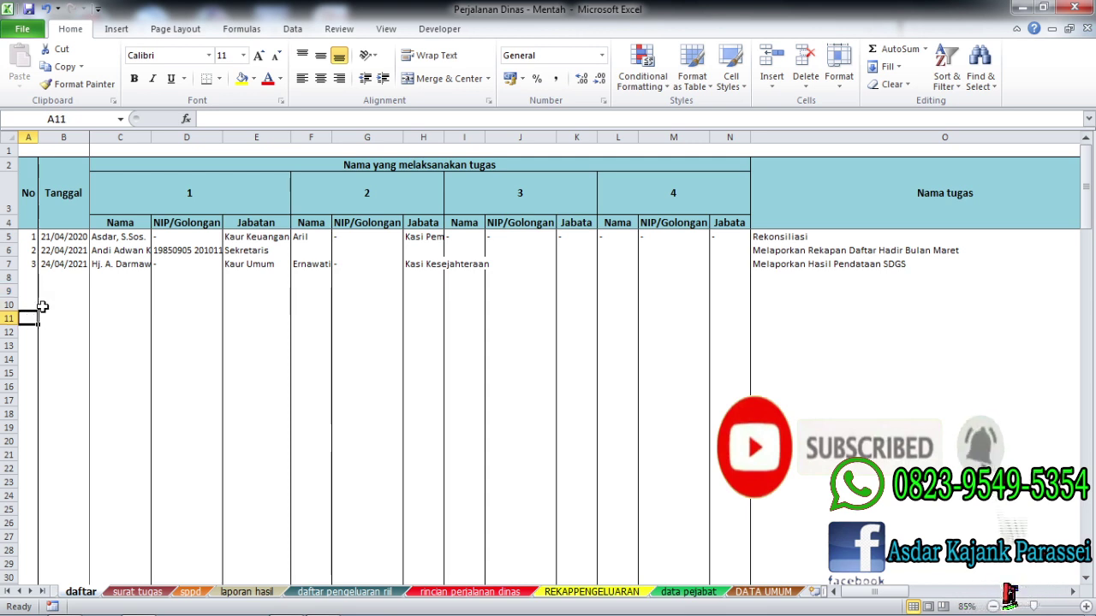
left_click_drag(59, 277, 462, 274)
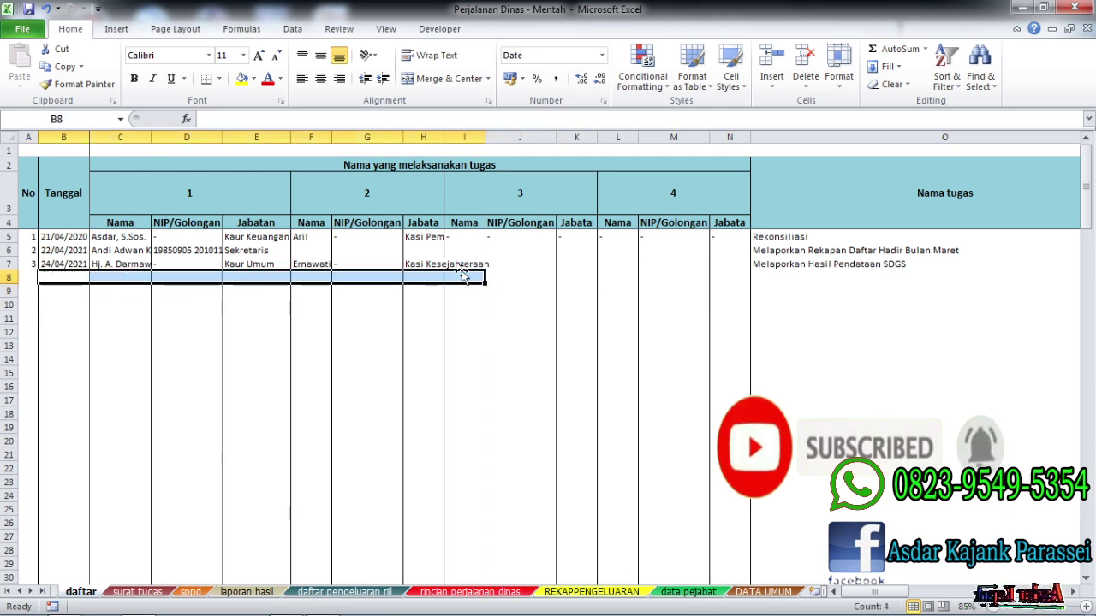
left_click(128, 276)
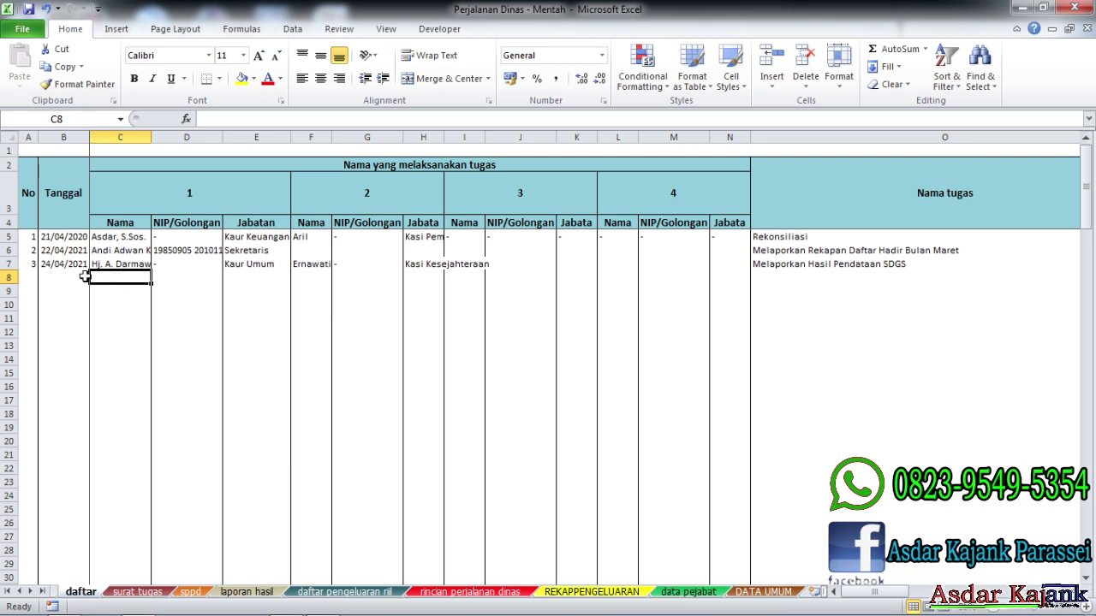
left_click(35, 274)
left_click(158, 287)
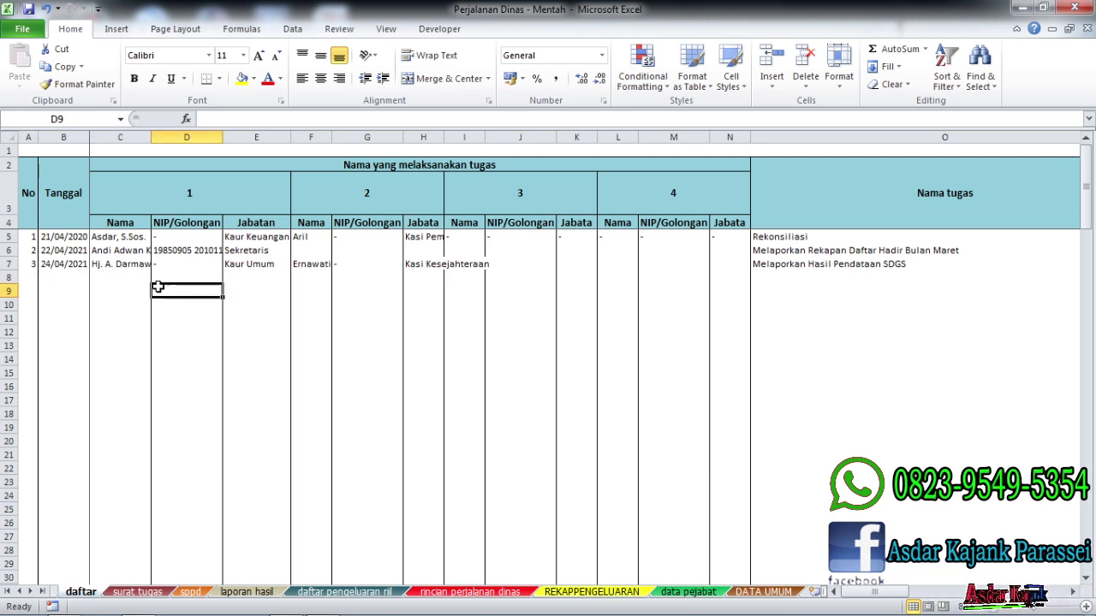
left_click(128, 272)
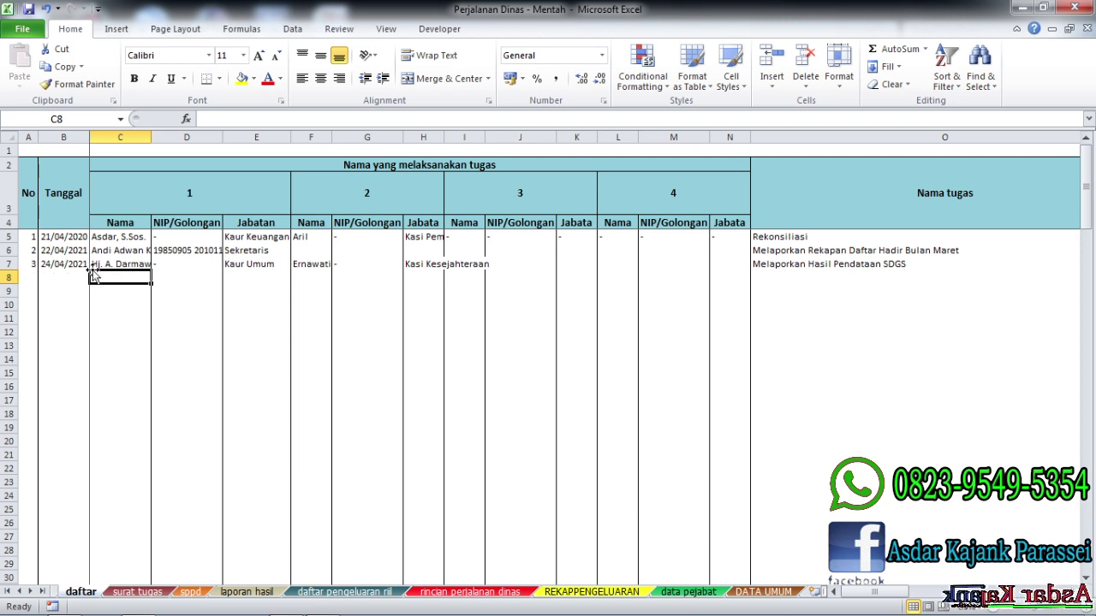
left_click(28, 274)
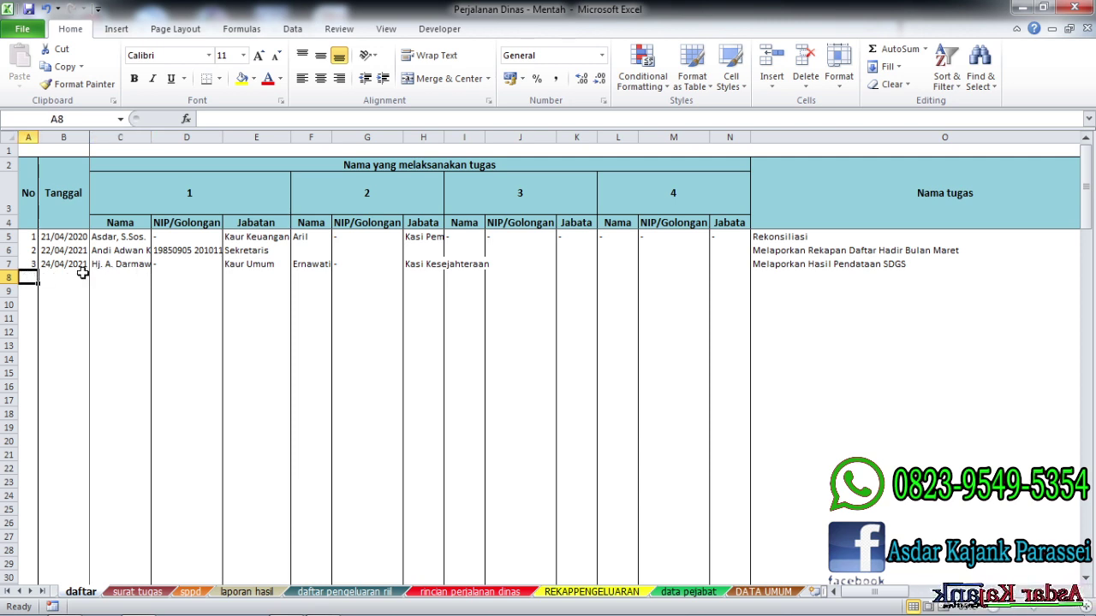
left_click(124, 277)
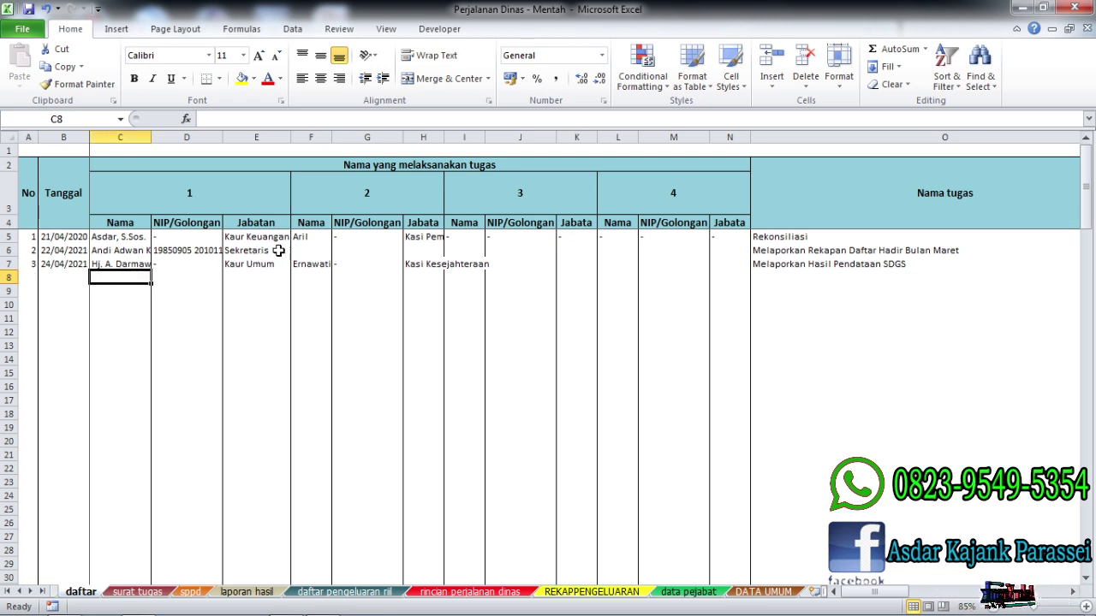
Step: Clear the record numbers from cells A5:A10 in the No column
left_click(25, 237)
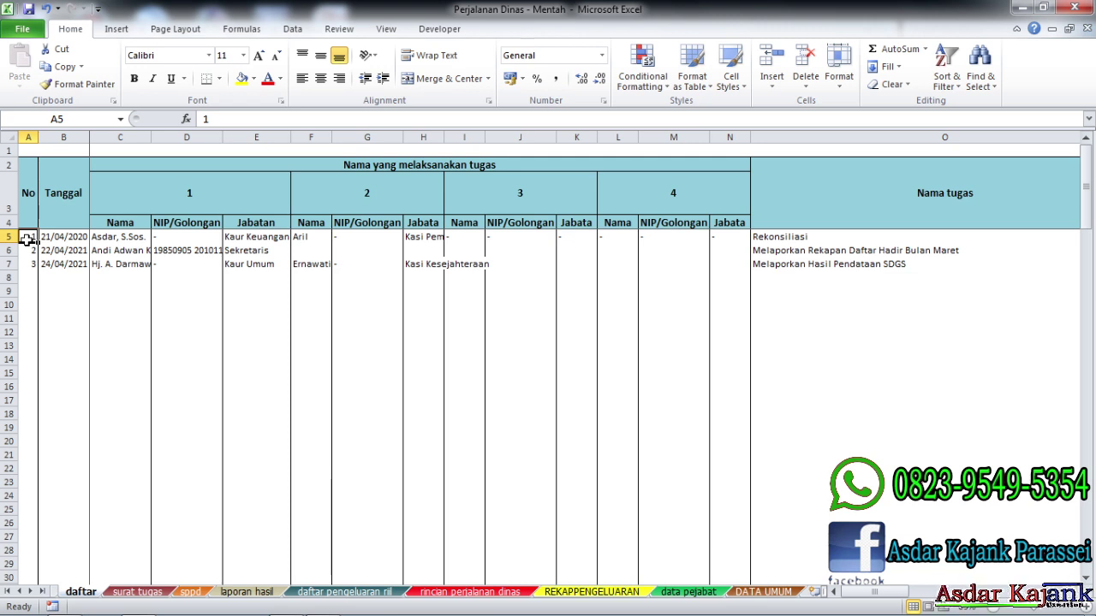
left_click_drag(25, 237, 28, 300)
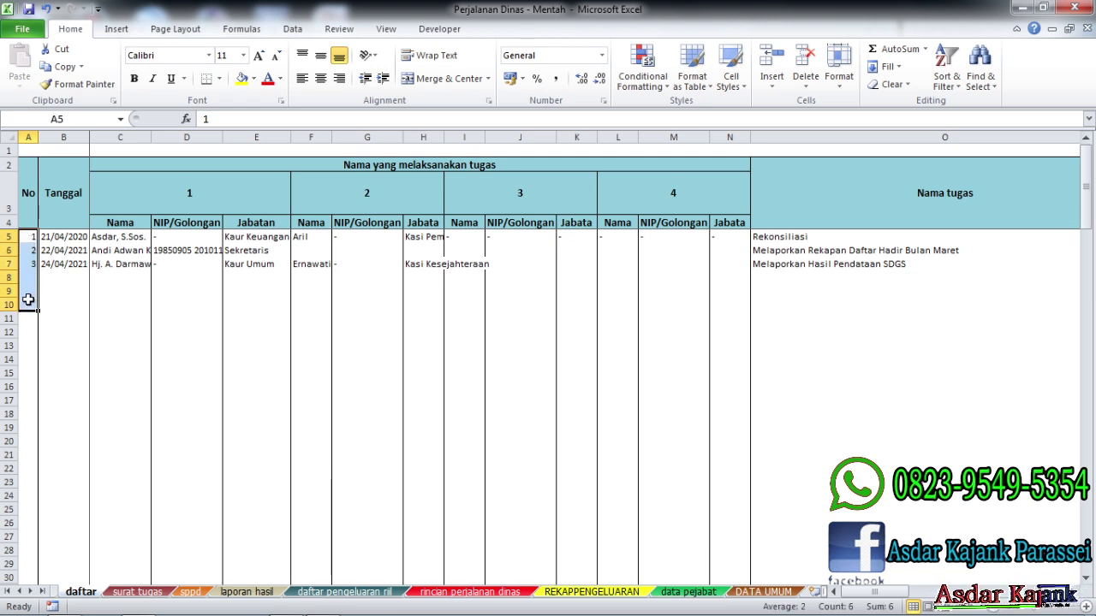
key("Delete")
left_click(81, 292)
Step: Begin an IF formula in A5 whose logical test compares the Nama cell C5 using the < operator
left_click(27, 238)
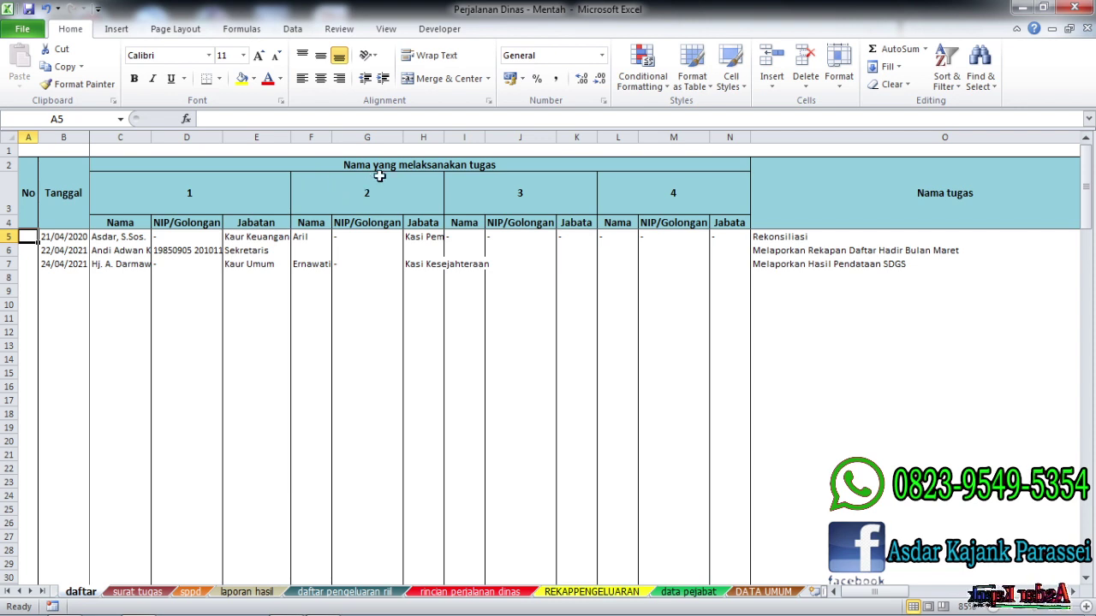
type("=i")
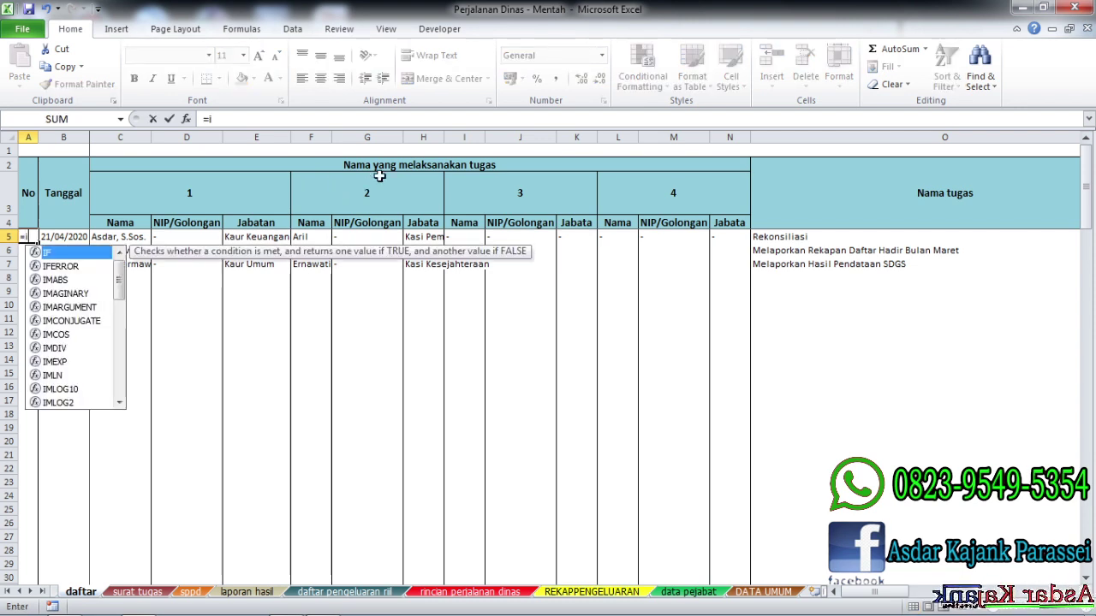
type("f(")
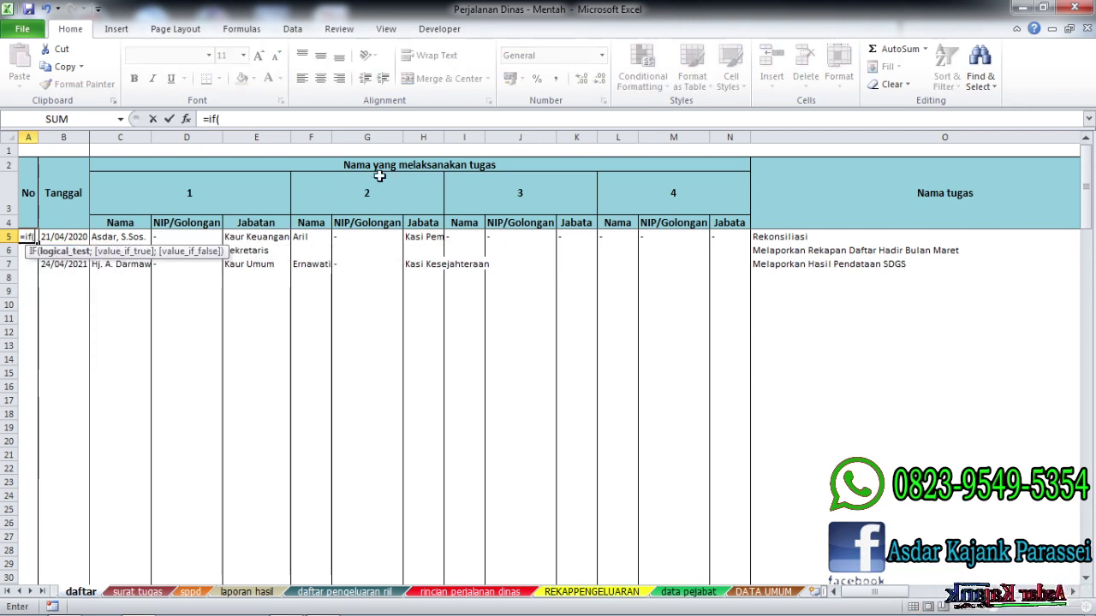
left_click(130, 238)
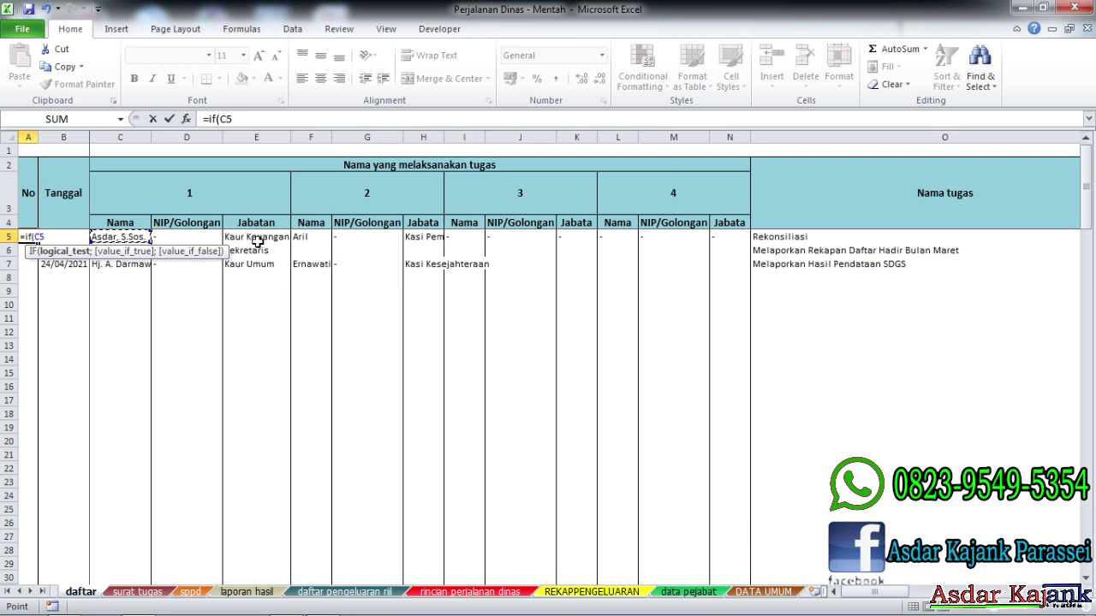
type("<")
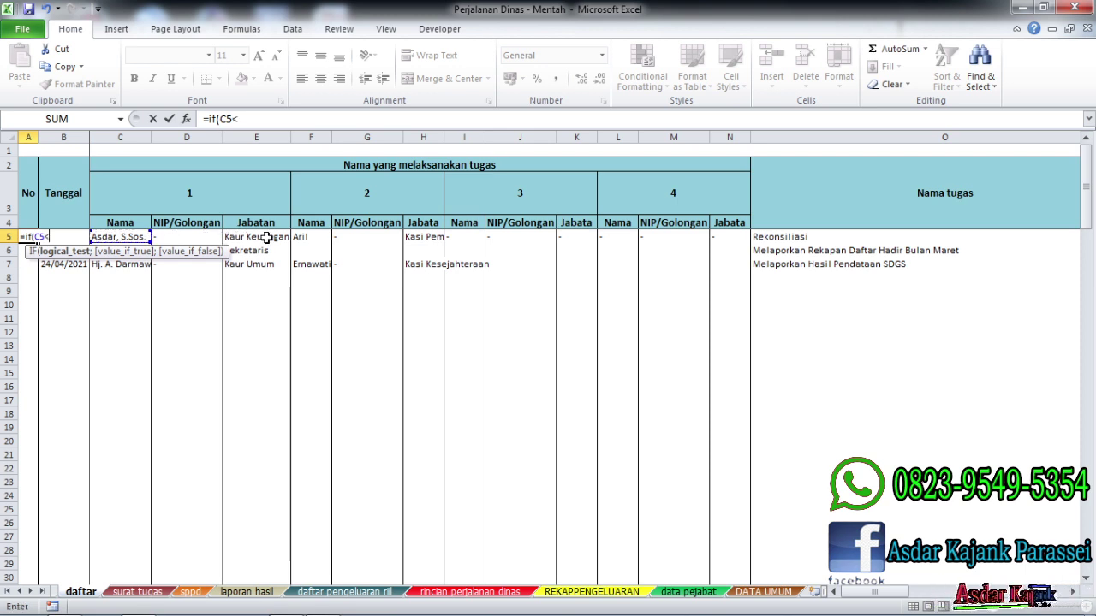
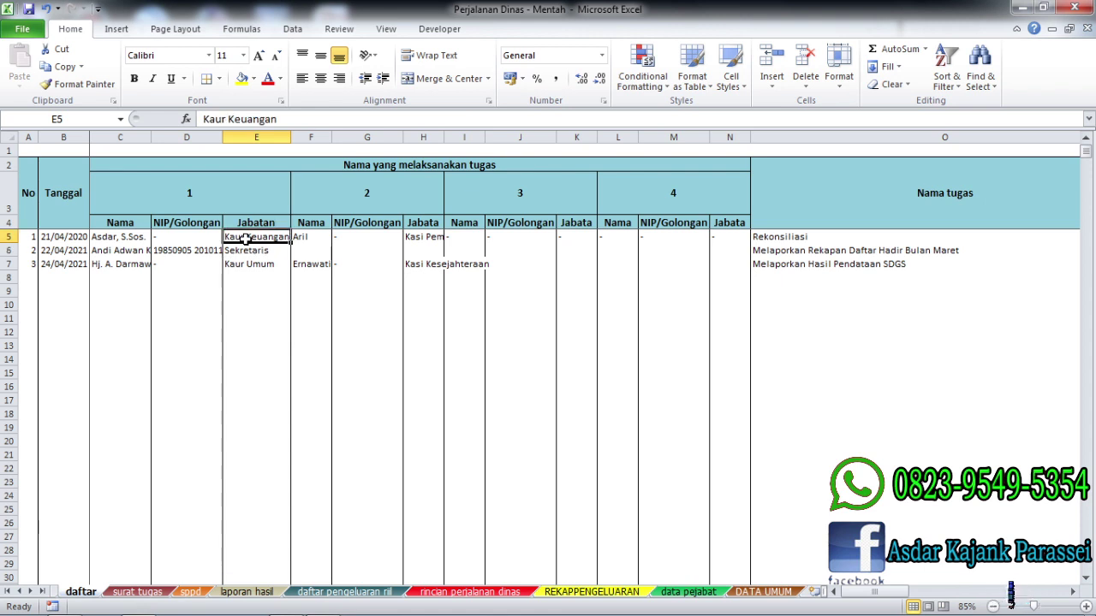
Step: Replace Jabatan cell E5 with a copy of D5's formula text, =IFERROR(VLOOKUP(C5;DAFTARPEJABAT;2;FALSE);"")
left_click(180, 240)
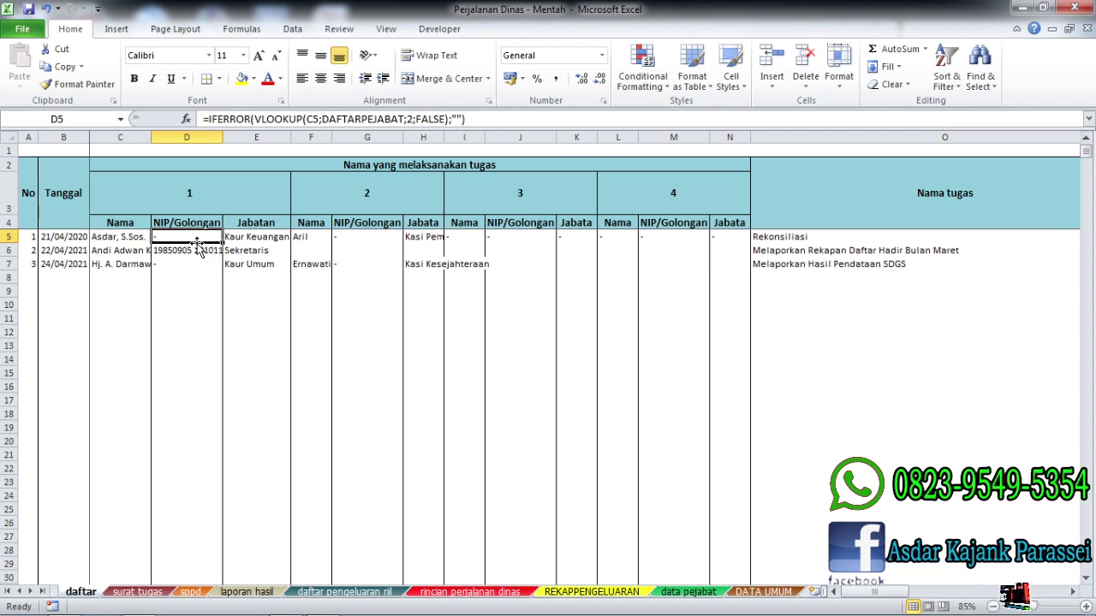
left_click_drag(474, 122, 202, 121)
key("ctrl+c")
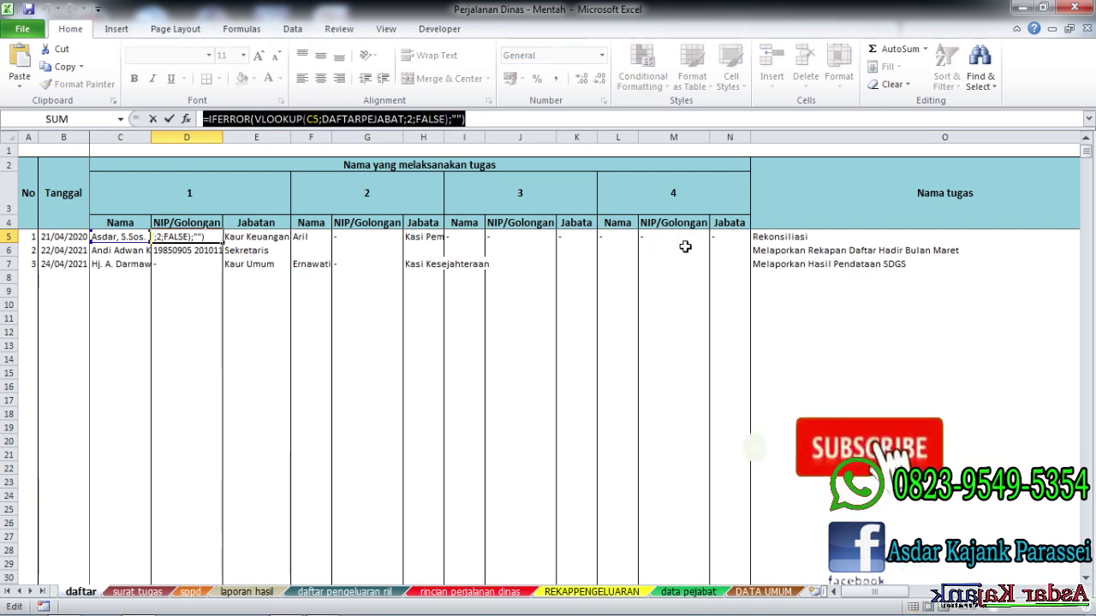
key("Return")
left_click(244, 237)
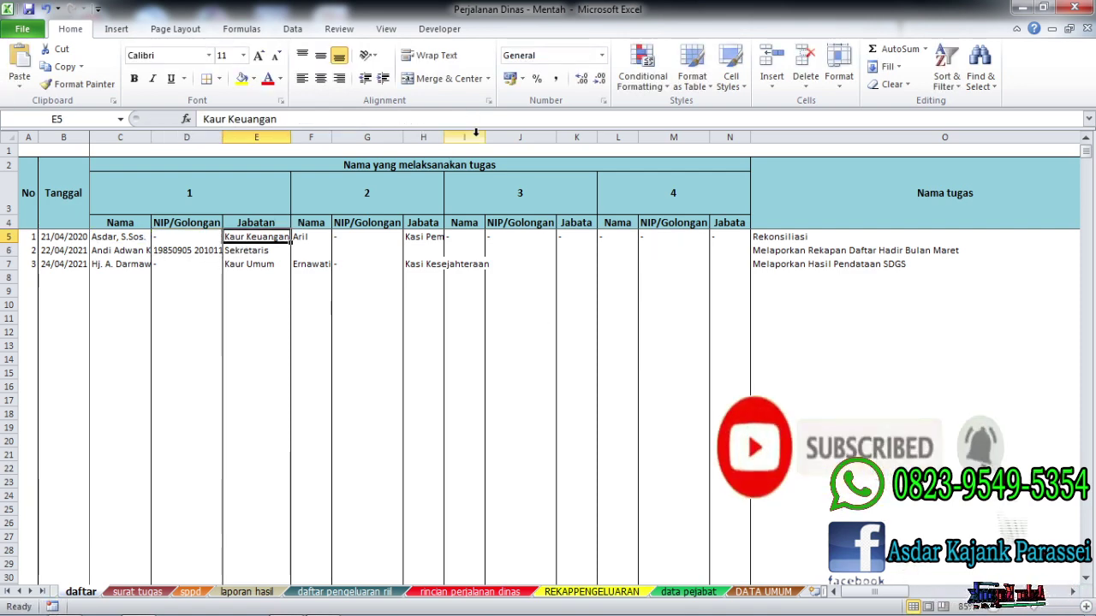
left_click(286, 119)
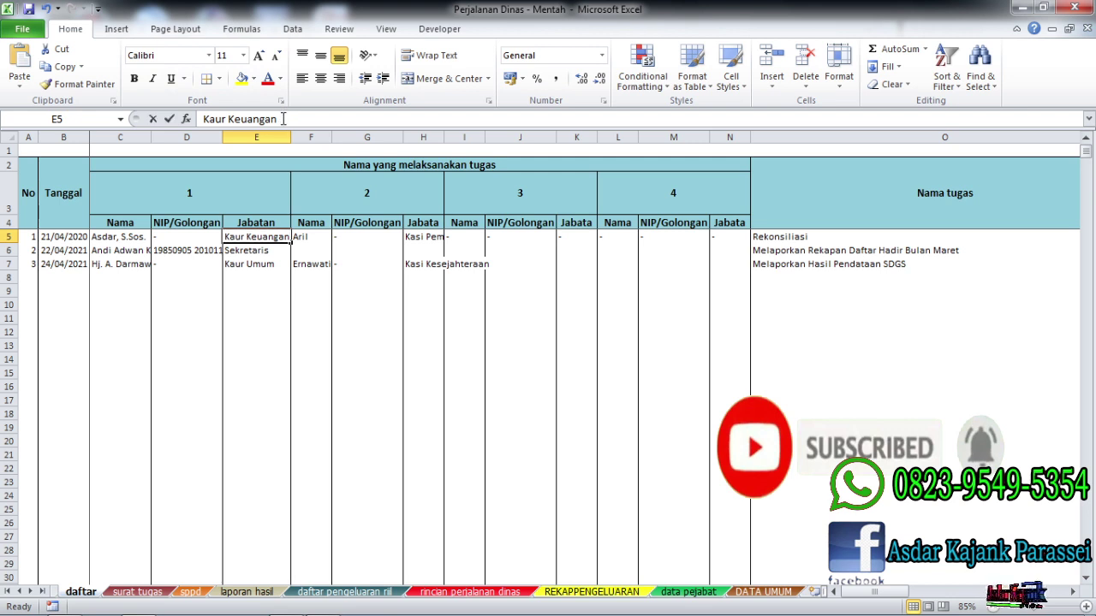
left_click_drag(286, 119, 203, 119)
key("ctrl+v")
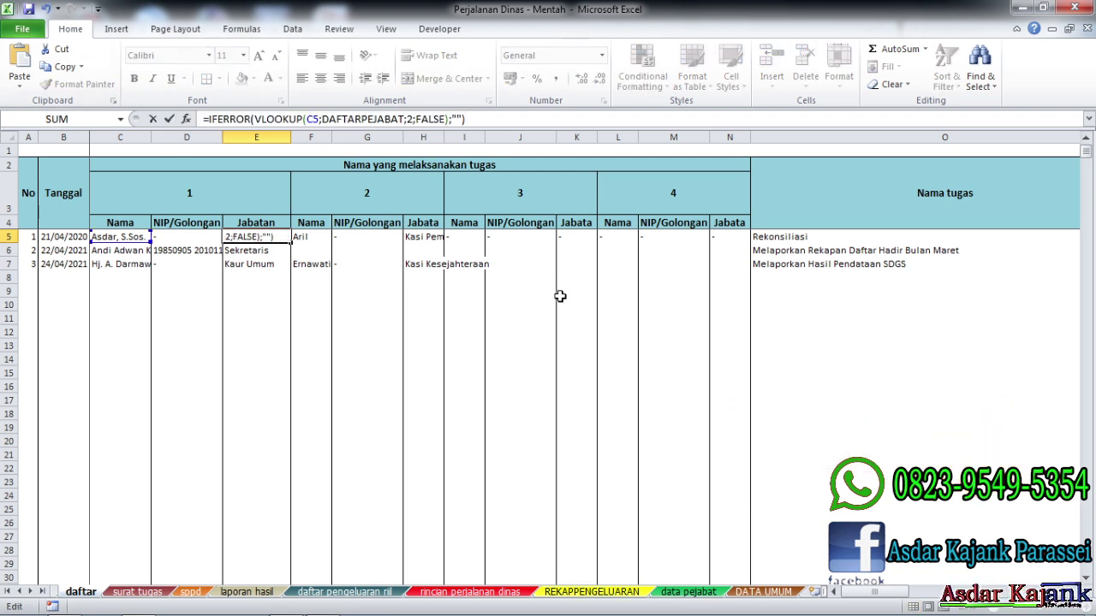
key("Return")
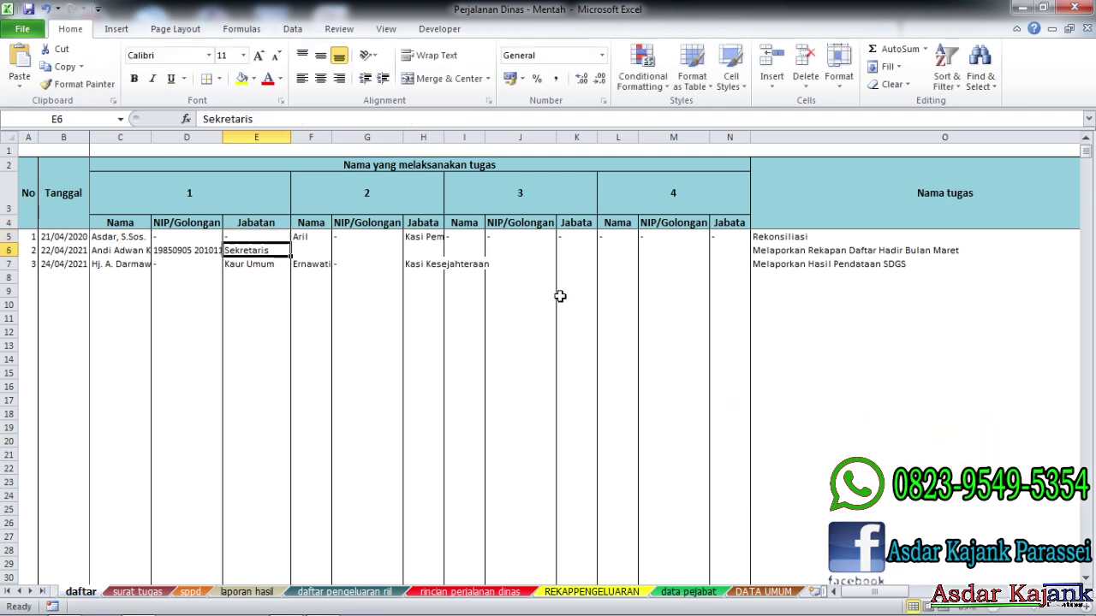
Step: Fill the lookup formula with column index 2 from E5 down the first person's Jabatan column
left_click(282, 240)
double_click(290, 243)
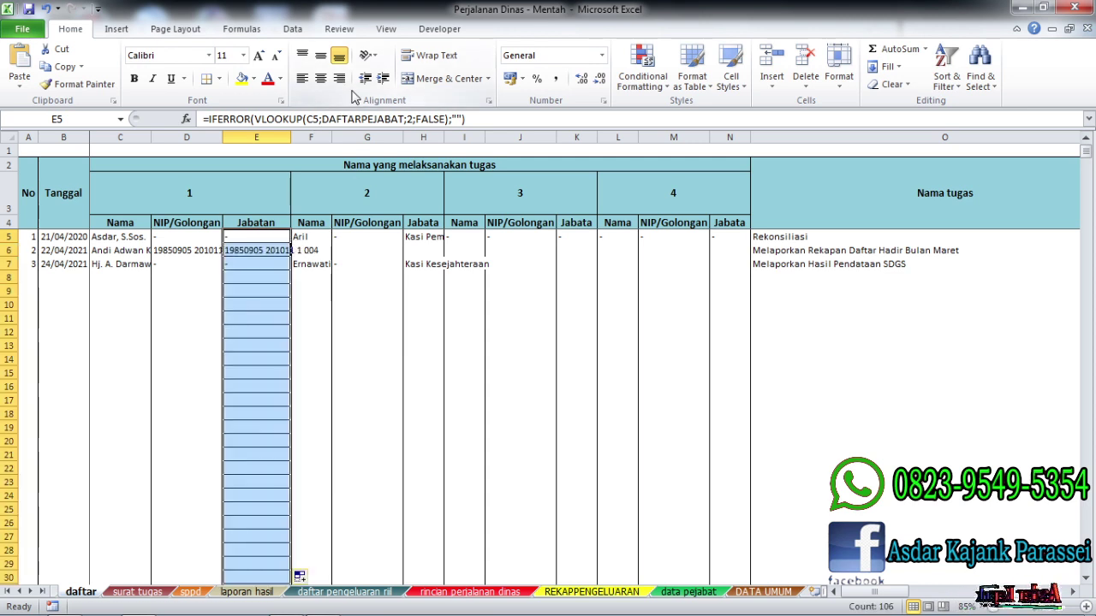
left_click(266, 238)
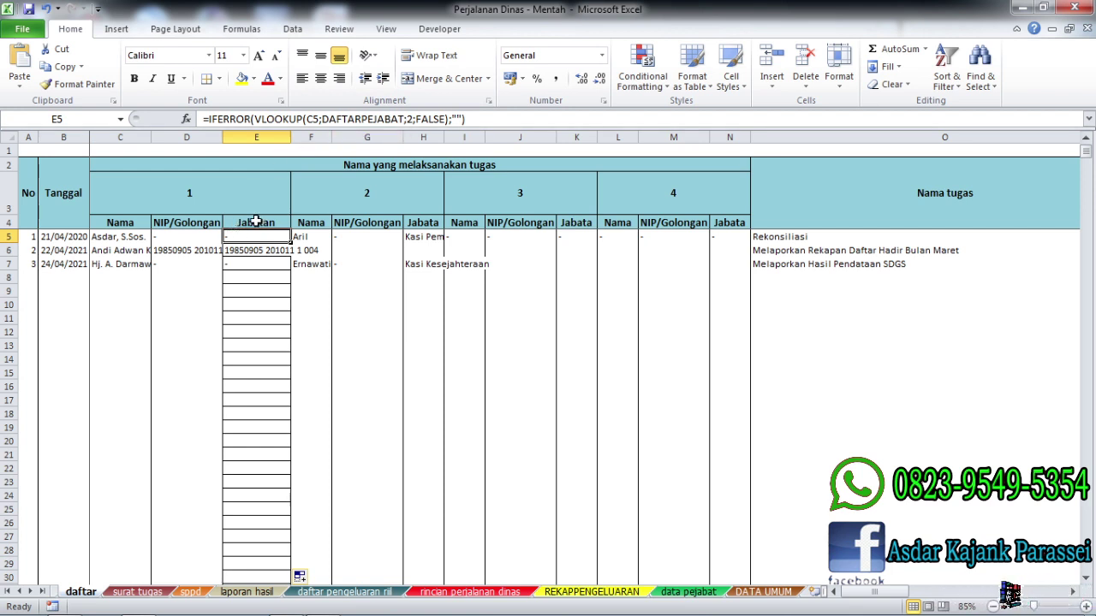
Step: Examine the NAMA, NIP and JABATAN column order in the data pejabat table and return to the daftar sheet
left_click(710, 592)
left_click_drag(117, 186, 355, 381)
left_click(335, 193)
left_click(141, 203)
left_click(183, 219)
left_click(325, 206)
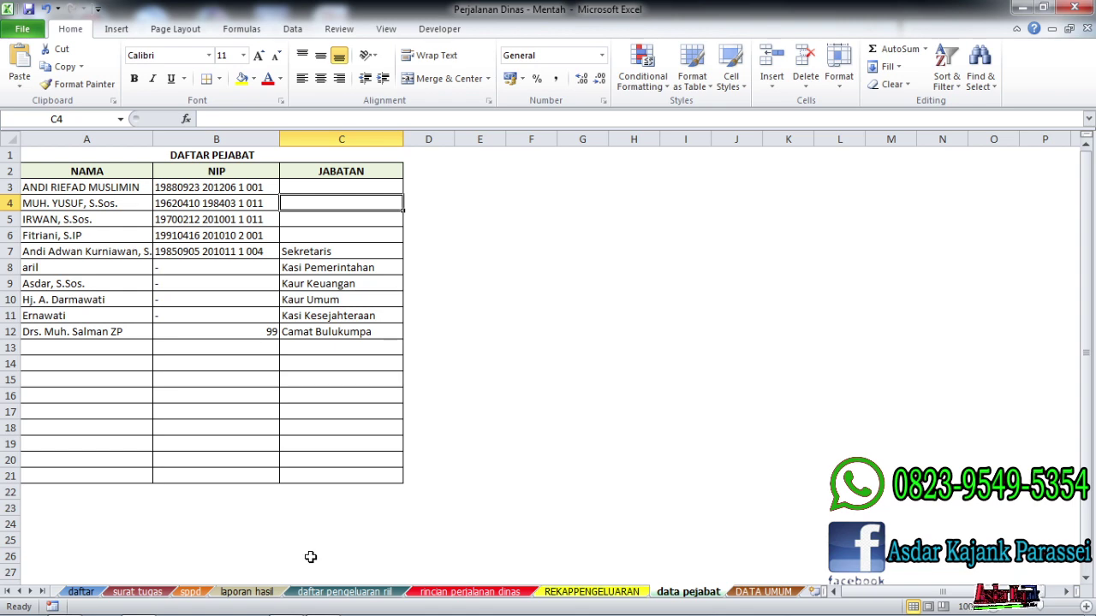
left_click(81, 592)
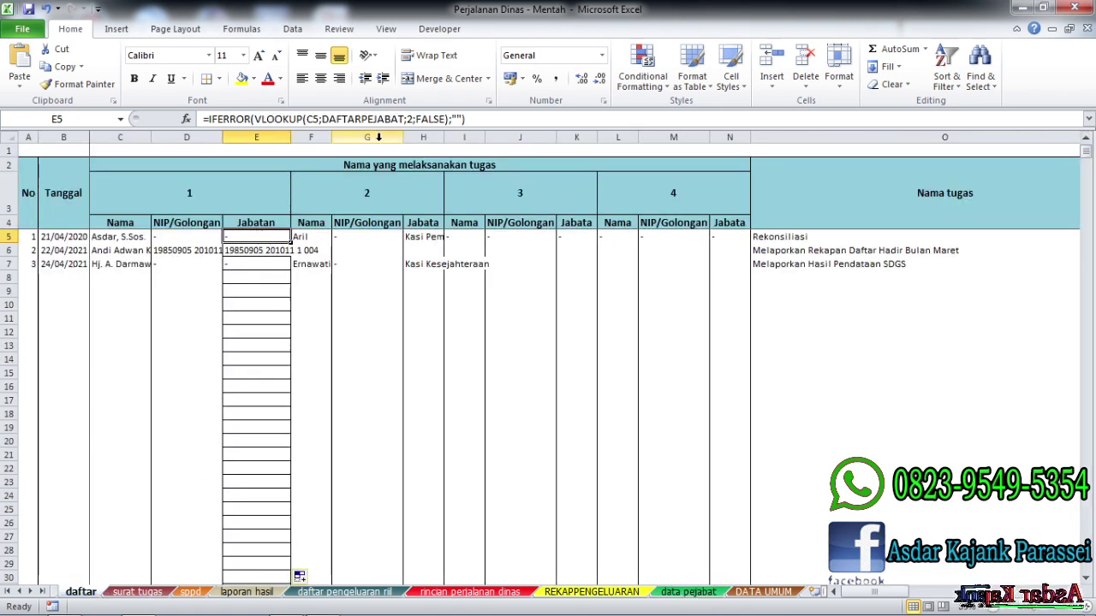
Step: Set the VLOOKUP column index in E5 to 3 and fill the formula down the first person's Jabatan column
left_click(412, 119)
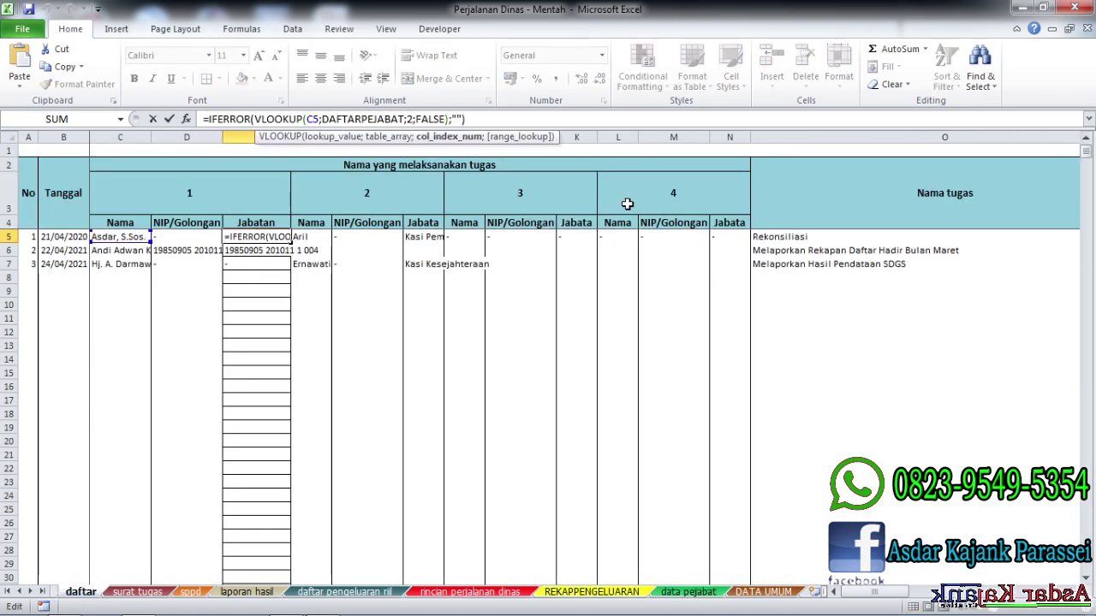
key("BackSpace")
type("3")
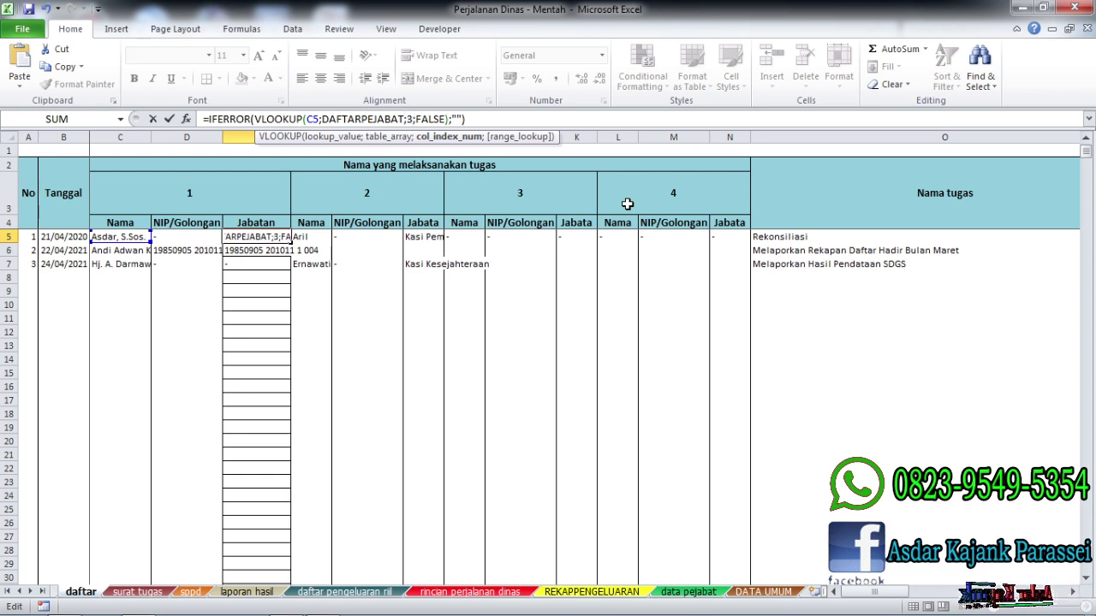
key("Return")
left_click(280, 237)
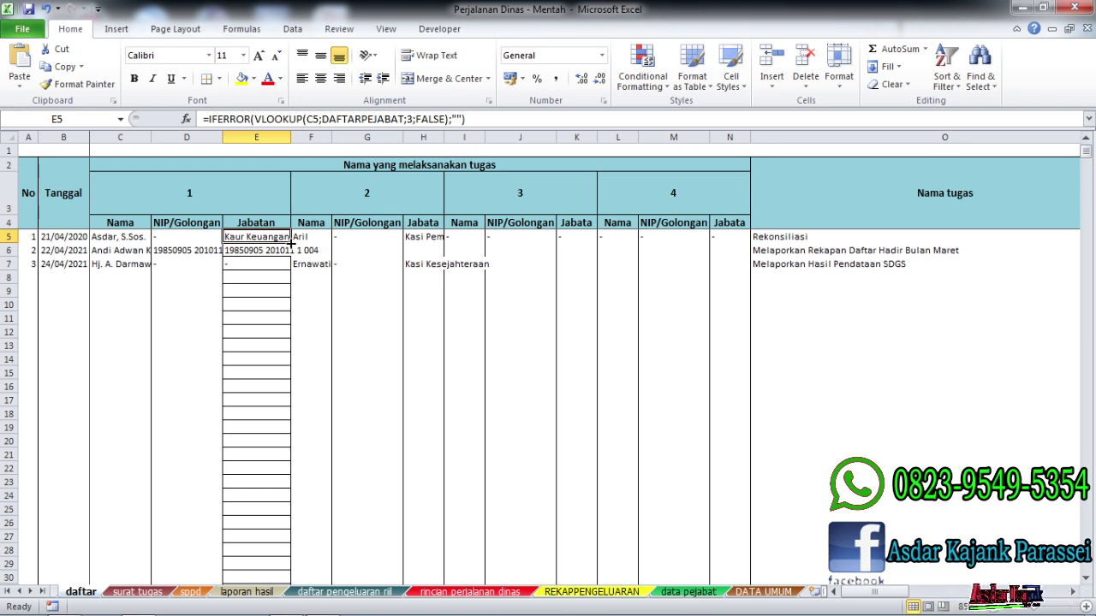
double_click(291, 243)
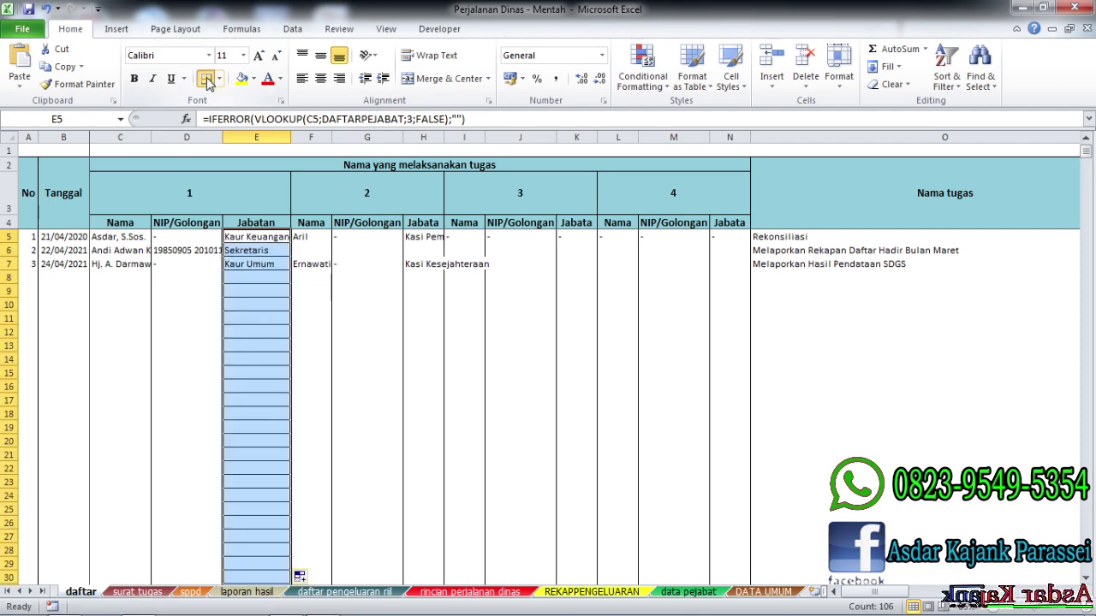
Step: Remove the horizontal borders between the filled cells of the first person's Jabatan column
key("ctrl+1")
left_click(589, 288)
left_click(590, 288)
left_click(648, 465)
left_click(465, 396)
left_click(254, 277)
left_click(254, 305)
Step: Check the first person's Nama, NIP/Golongan and Jabatan cells in rows 5 to 7 and their lookup formulas
left_click(255, 262)
left_click(186, 264)
left_click(34, 250)
left_click(117, 250)
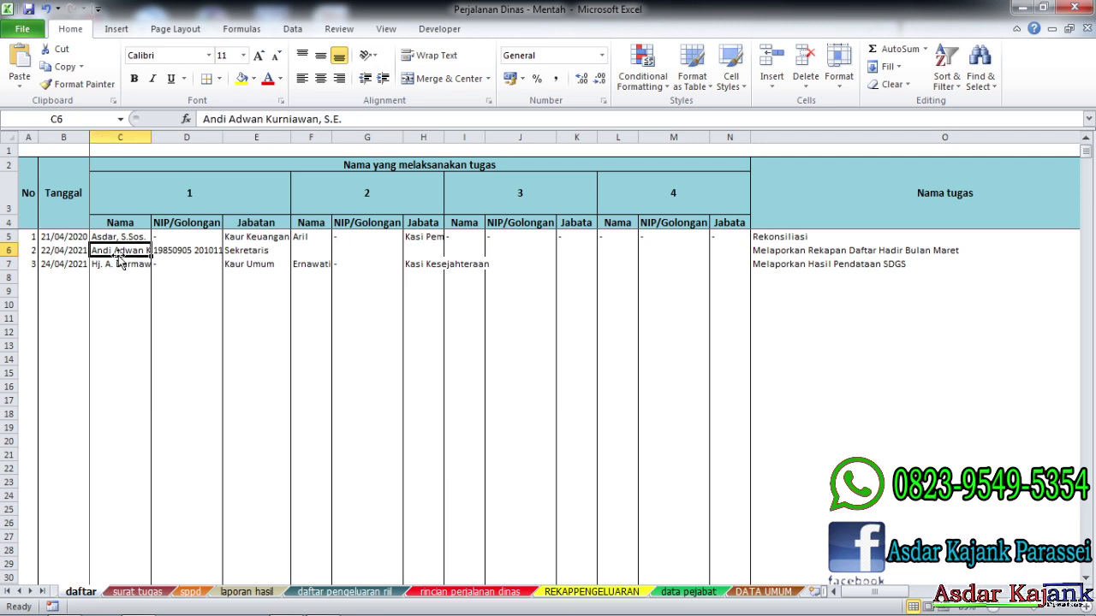
left_click(189, 246)
left_click(246, 262)
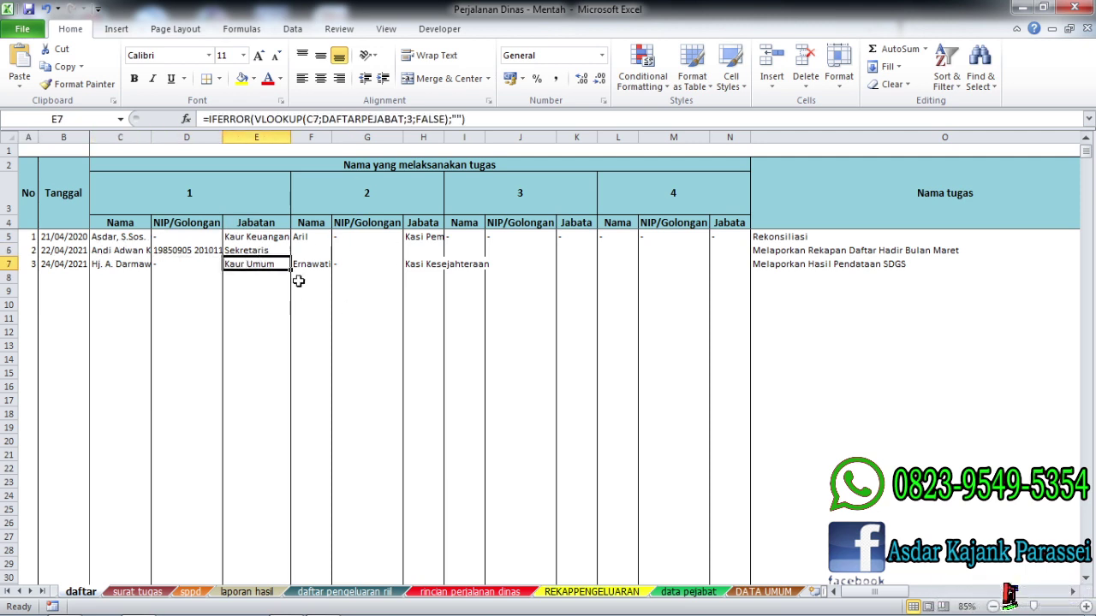
left_click(209, 240)
left_click(311, 277)
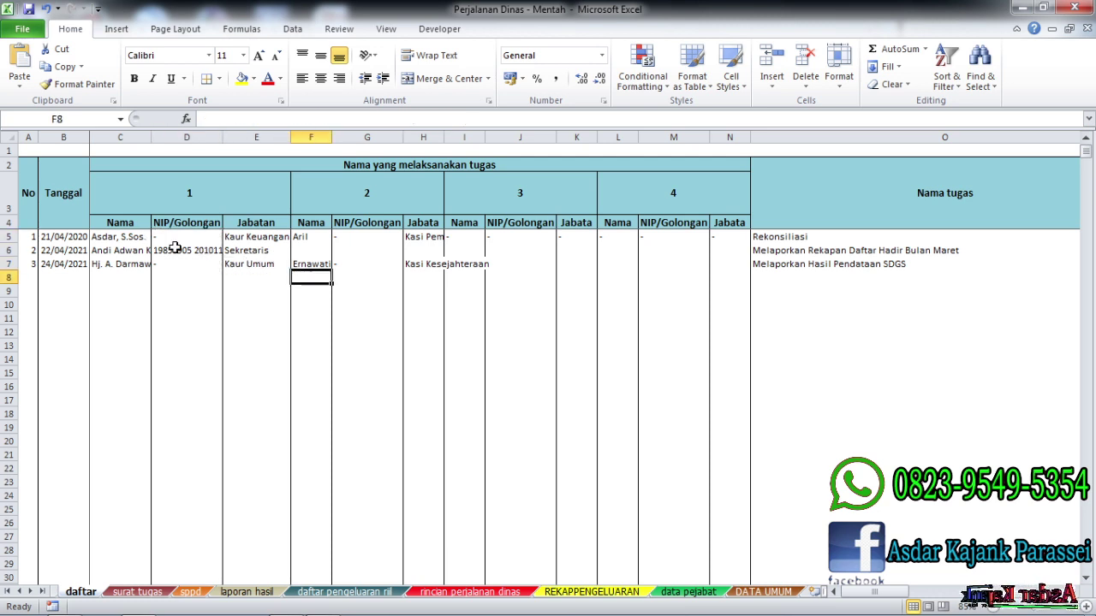
left_click(137, 240)
left_click(271, 248)
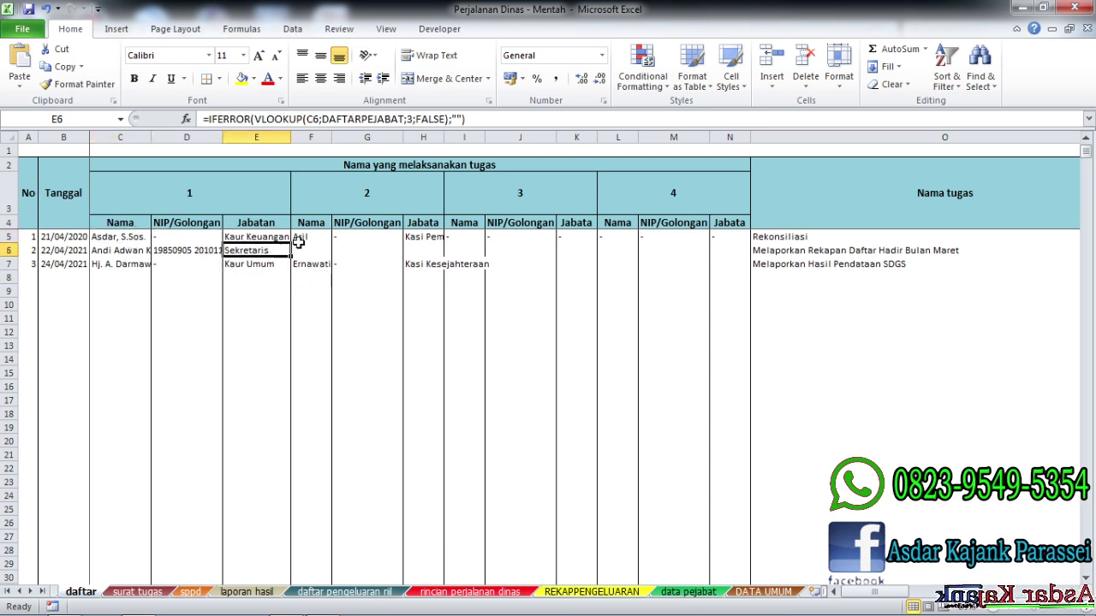
Step: Review the Nama, NIP/Golongan and Jabatan cells of persons 2 to 4 alongside the first person's lookup cells
left_click(340, 240)
left_click_drag(305, 242, 423, 329)
left_click(372, 316)
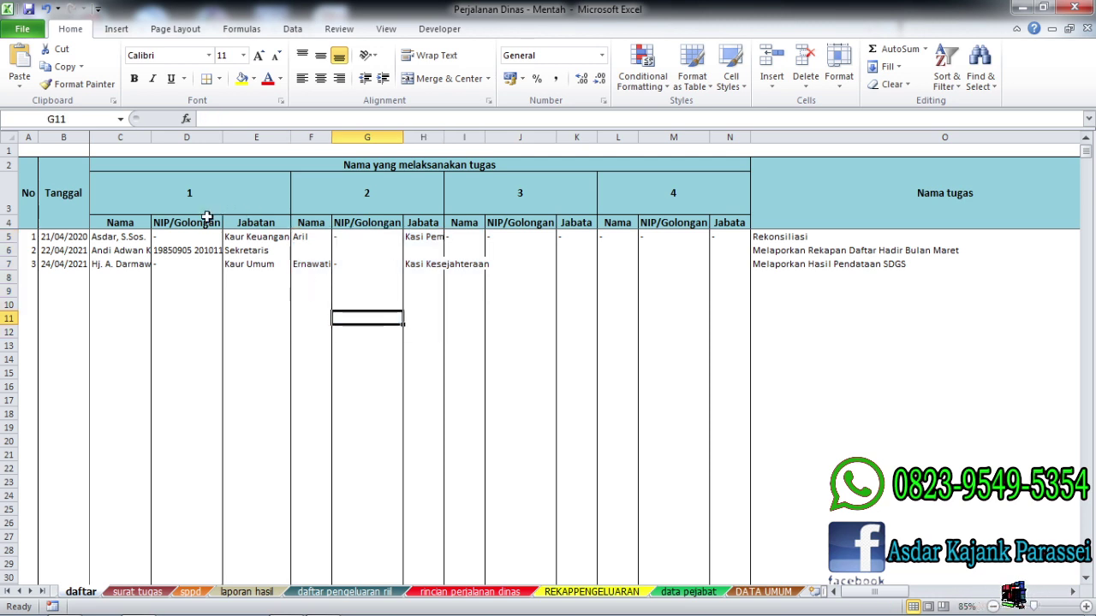
left_click(235, 249)
left_click(203, 239)
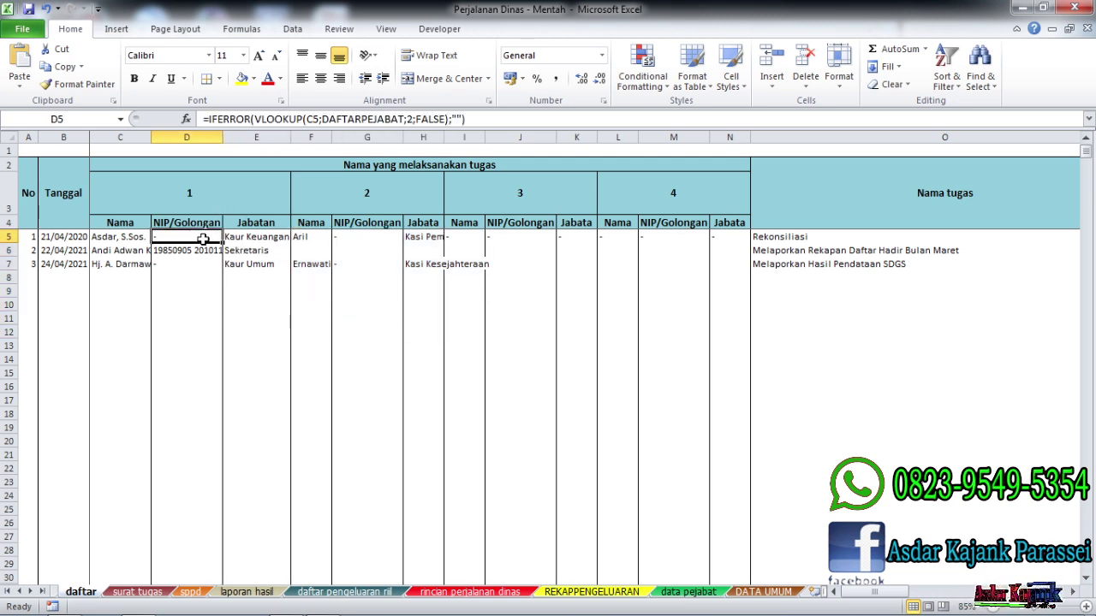
left_click(526, 238)
left_click_drag(610, 238, 718, 237)
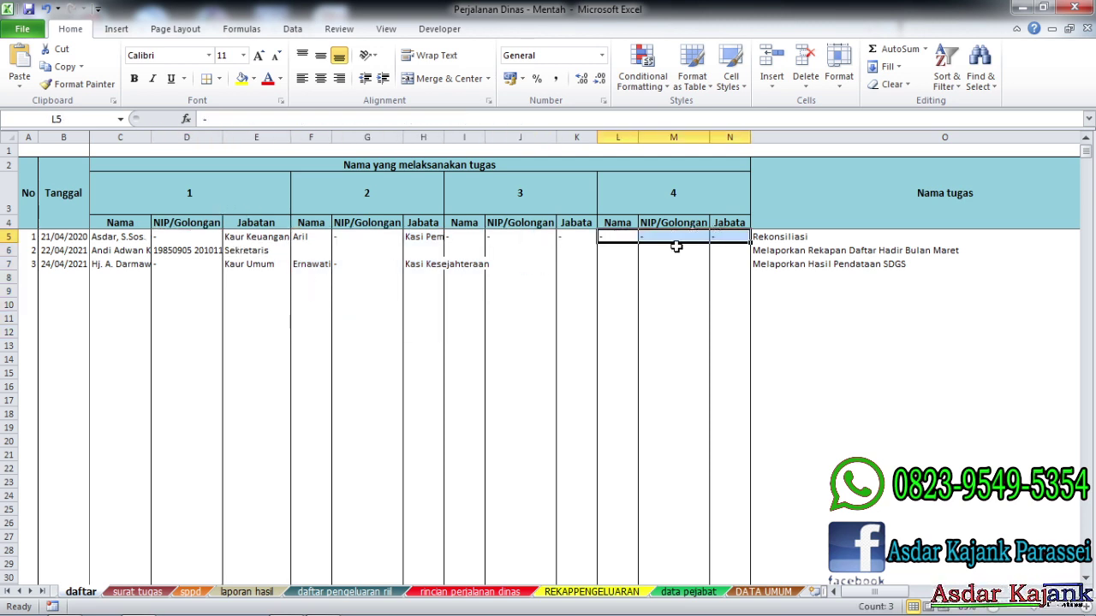
Step: Copy the text of the first person's NIP/Golongan lookup formula from D5, leaving the cell's formula intact
left_click(180, 238)
left_click(134, 240)
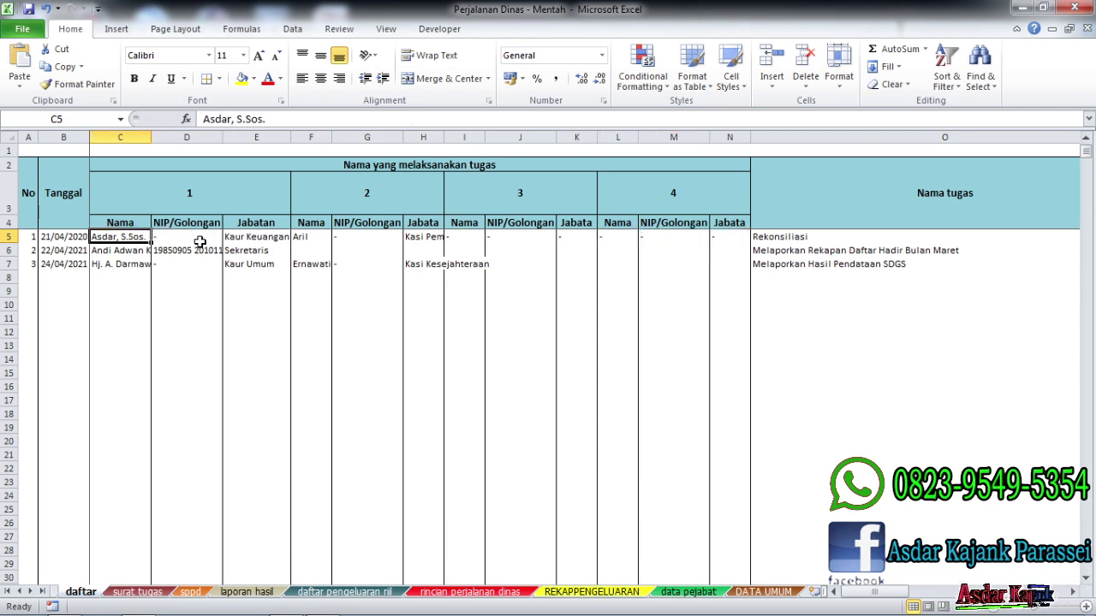
left_click(202, 241)
left_click(463, 120)
left_click_drag(463, 120, 202, 120)
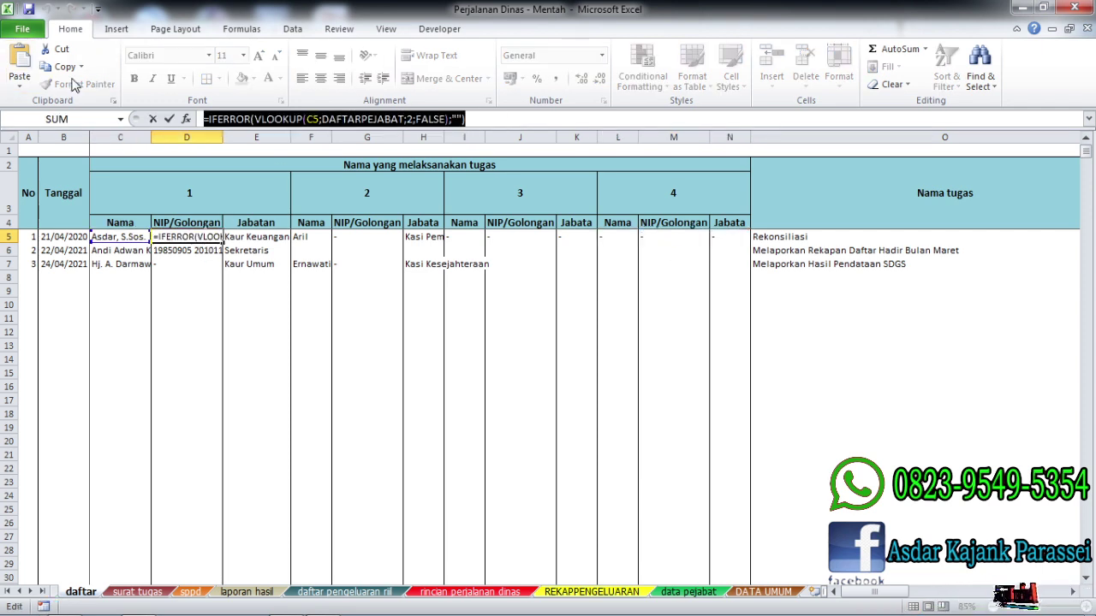
key("Return")
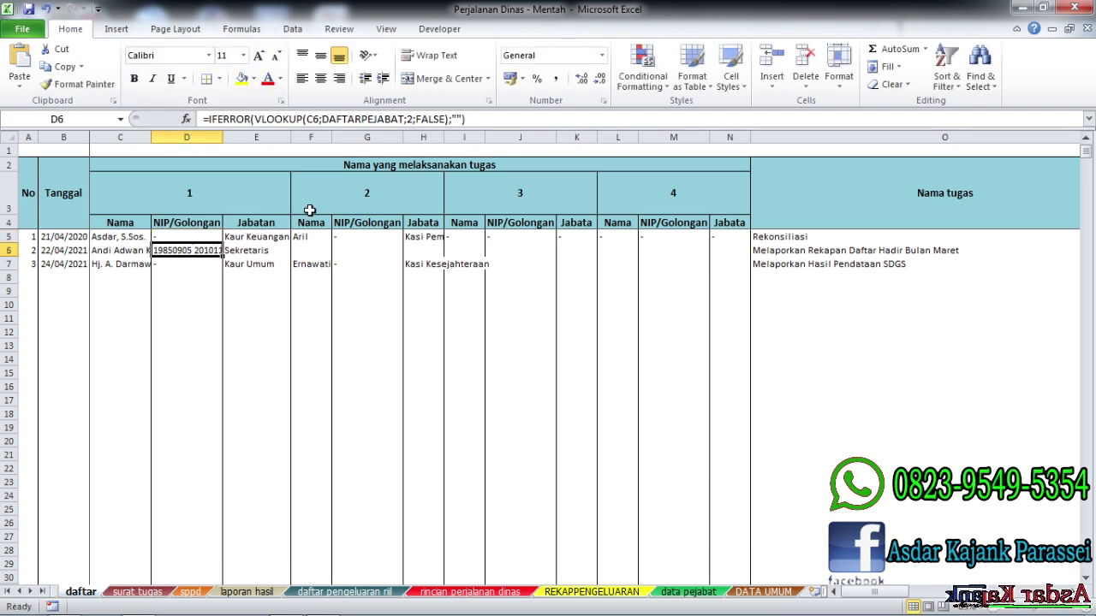
Step: Paste the copied formula =IFERROR(VLOOKUP(C5;DAFTARPEJABAT;2;FALSE);"") into the second person's NIP/Golongan cell G5, replacing its content
left_click(363, 242)
key("BackSpace")
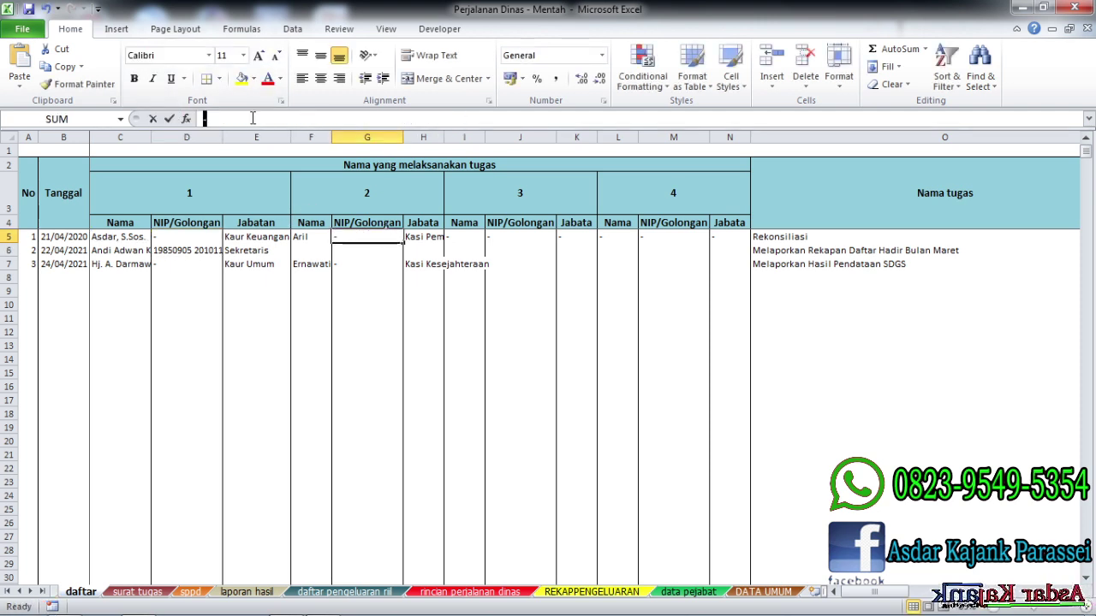
type("=IFERROR(VLOOKUP(C5,DAFTARPEJABAT,2,FALSE),\"\")")
key("Return")
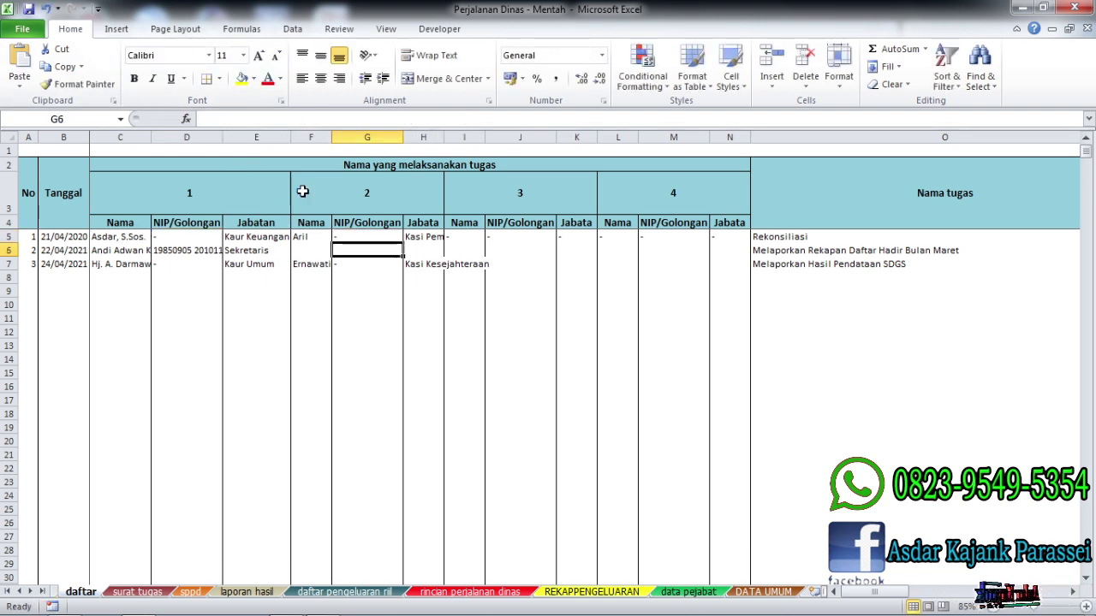
Step: Change the lookup reference in G5's formula to the second person's Nama cell, F5
left_click(368, 239)
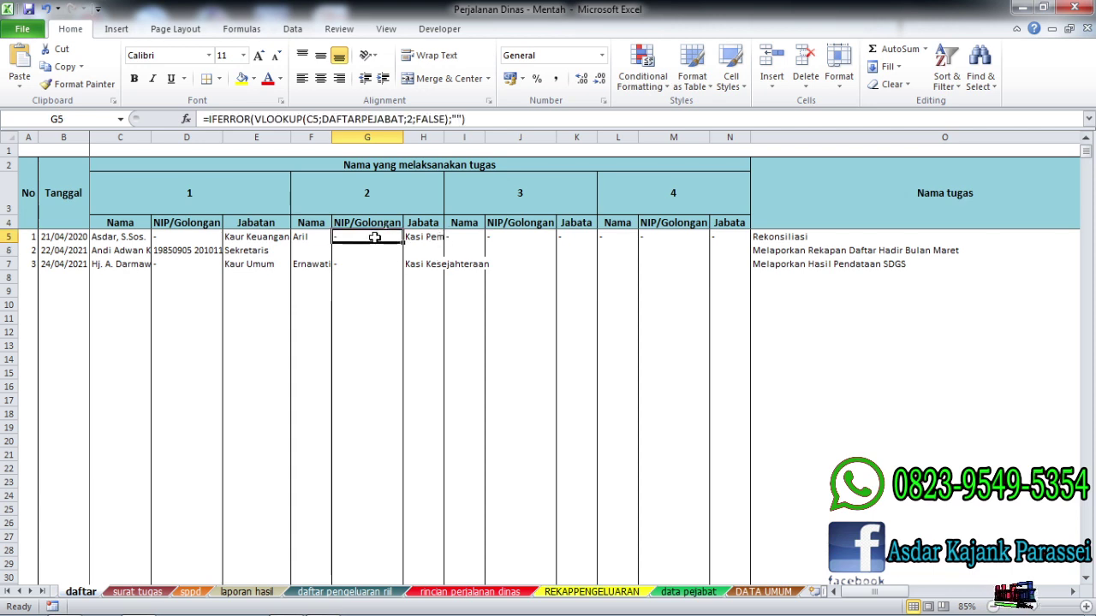
left_click(287, 120)
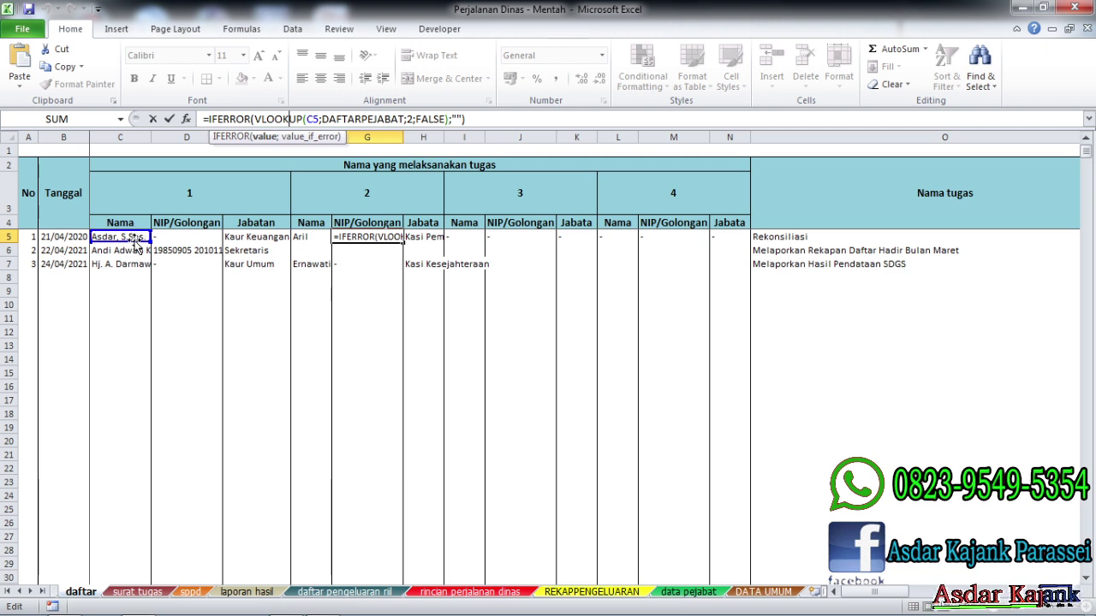
left_click(266, 237)
left_click(309, 241)
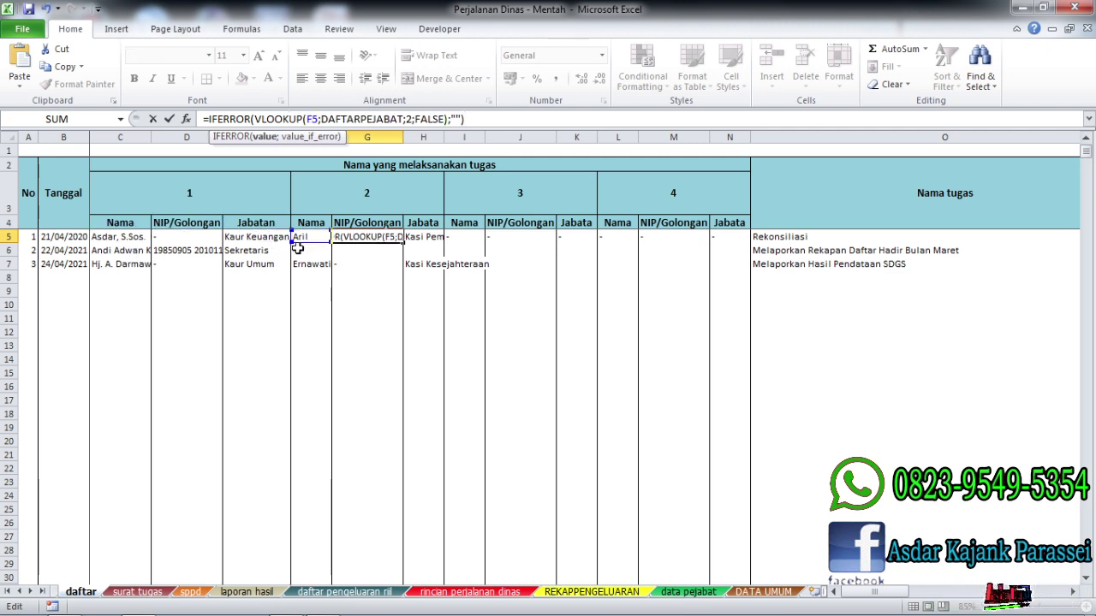
key("Return")
Step: Fill the G5 formula down the second person's NIP/Golongan column and remove the horizontal borders between the filled cells
left_click(363, 238)
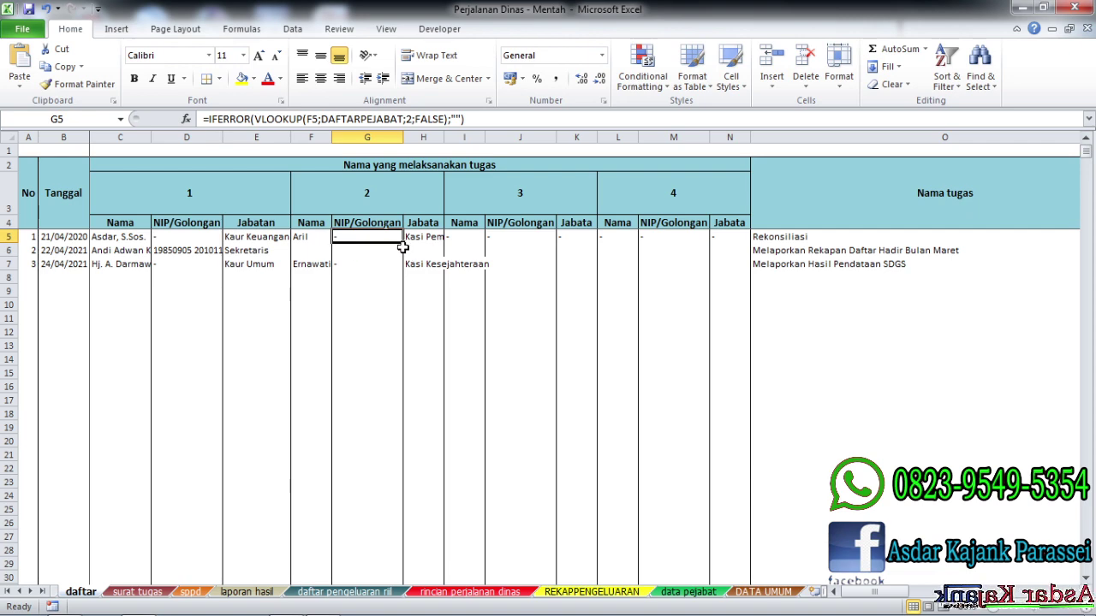
double_click(402, 243)
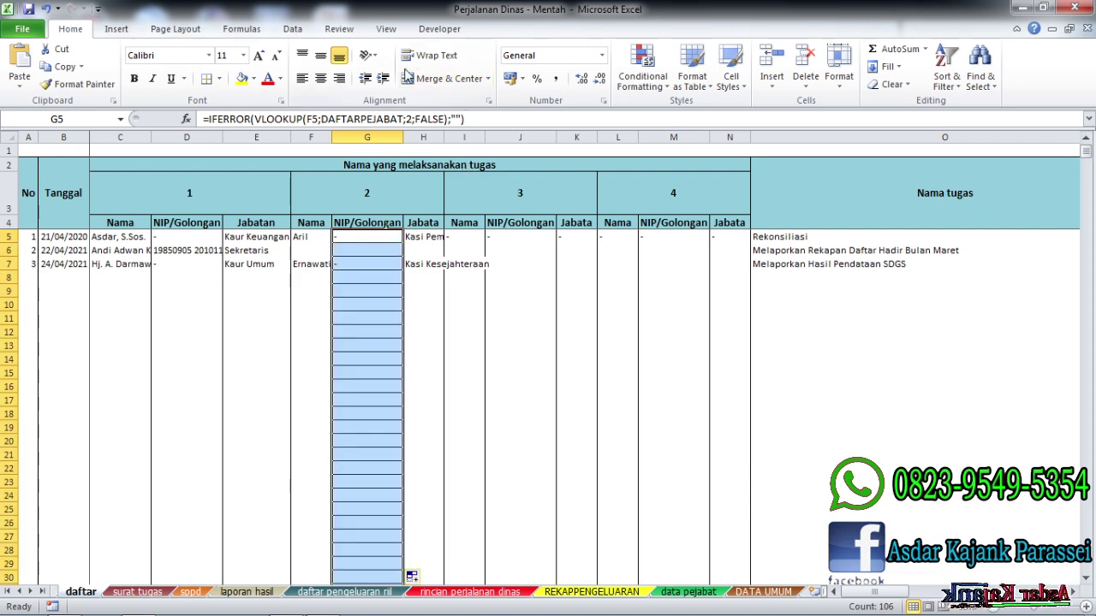
left_click(209, 81)
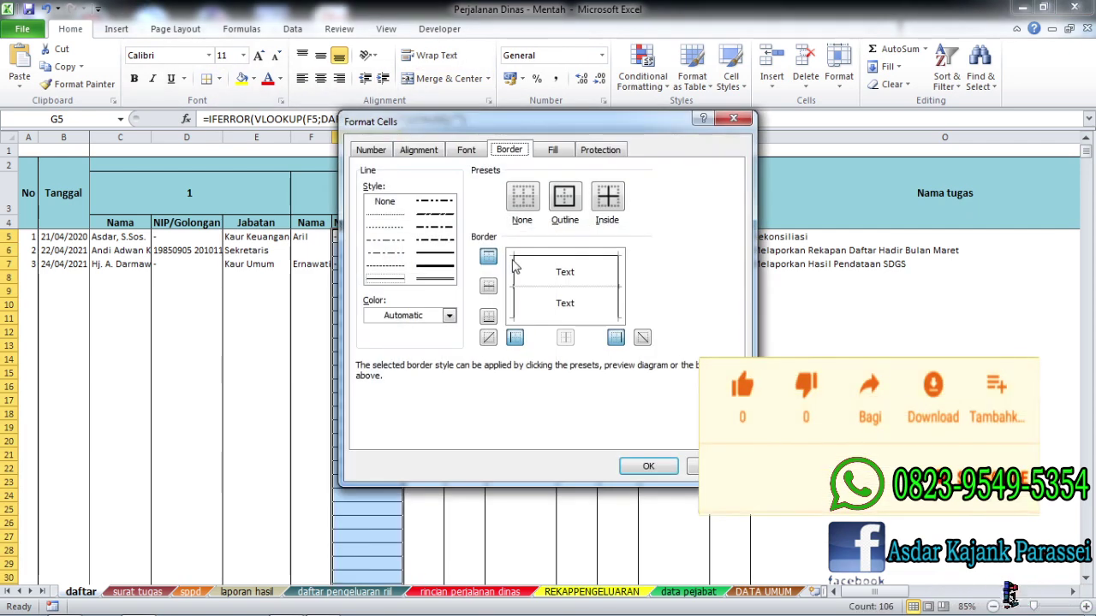
left_click(648, 466)
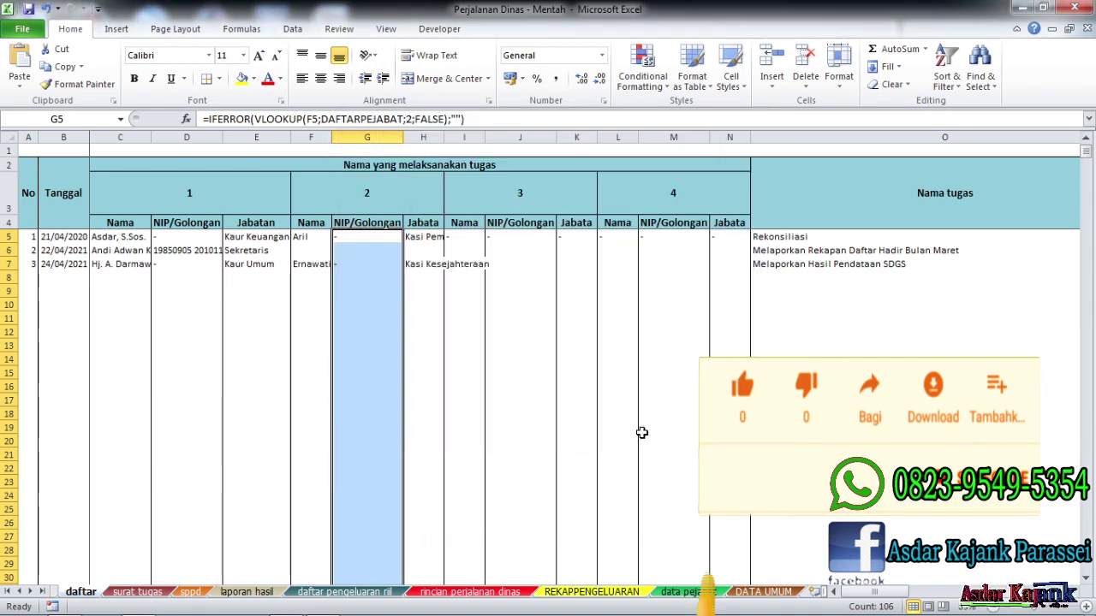
left_click(468, 318)
Step: Make the lookup reference in G5 absolute as $F$5 and copy the formula across to the second person's Jabatan cell H5
left_click_drag(366, 237, 365, 228)
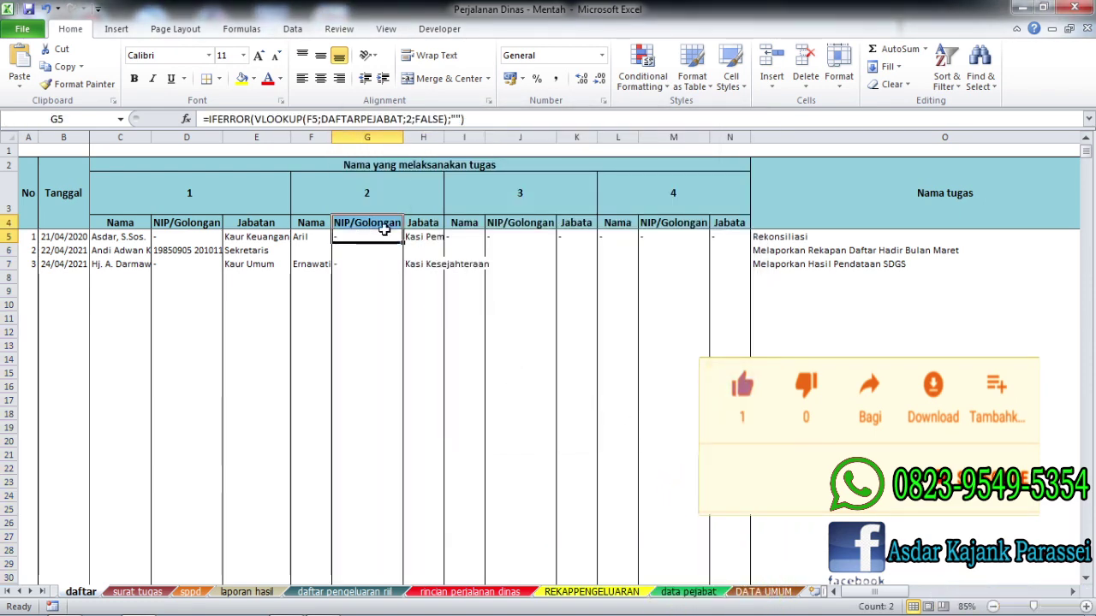
left_click(355, 119)
left_click(312, 119)
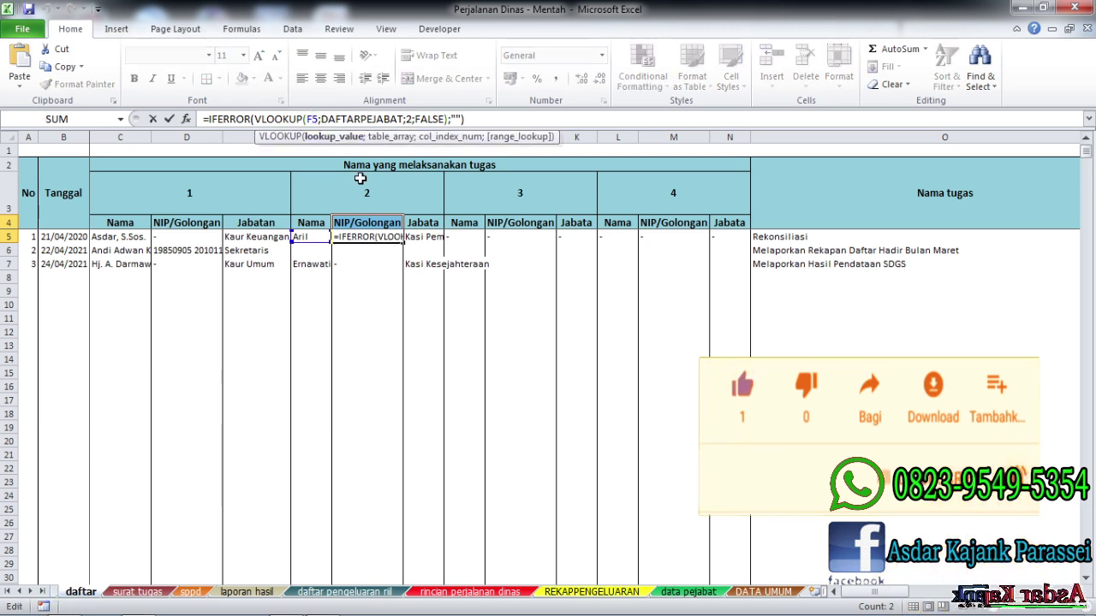
key("F4")
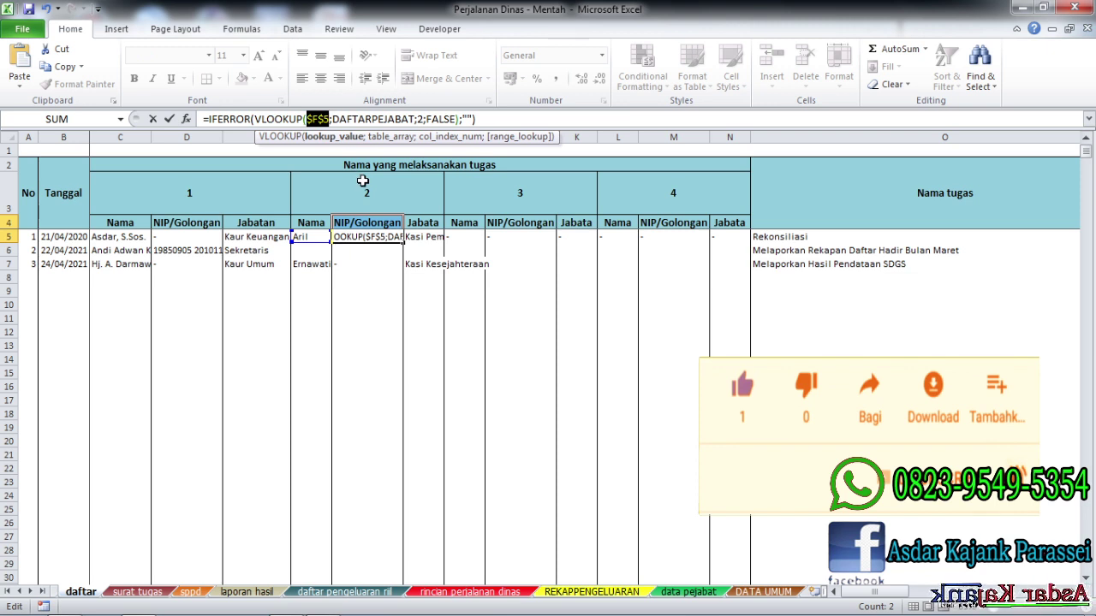
key("shift+Return")
left_click(373, 237)
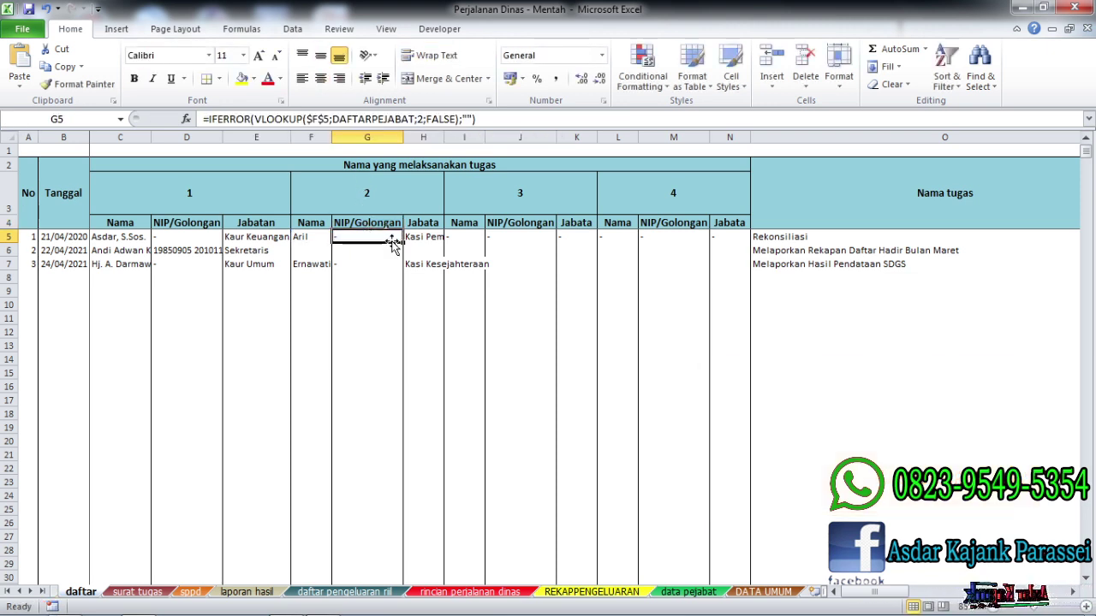
left_click_drag(403, 243, 442, 248)
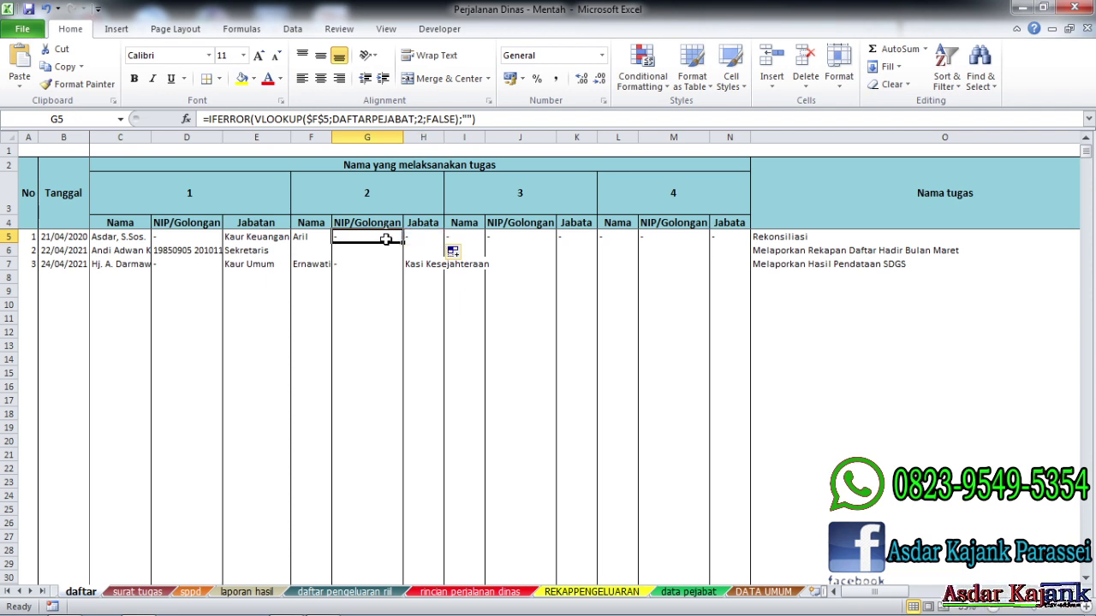
Step: Change the lookup reference in H5's formula back to a relative F5
left_click(426, 239)
left_click(319, 120)
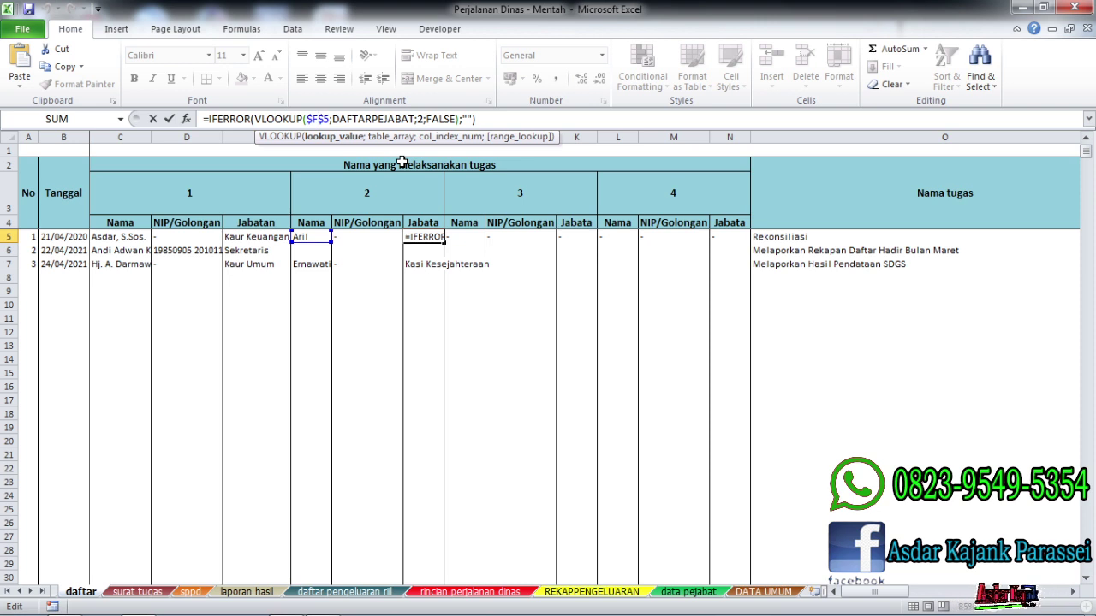
key("F4")
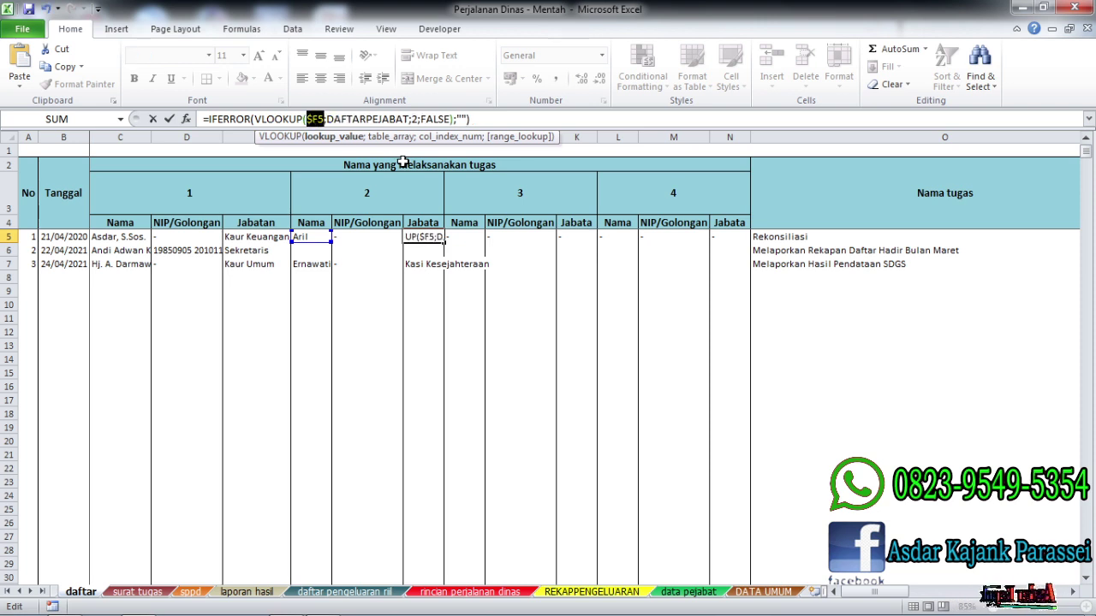
key("F4")
key("Return")
Step: Fill the H5 formula down the second person's Jabatan column and remove the horizontal borders between the filled cells
left_click(424, 238)
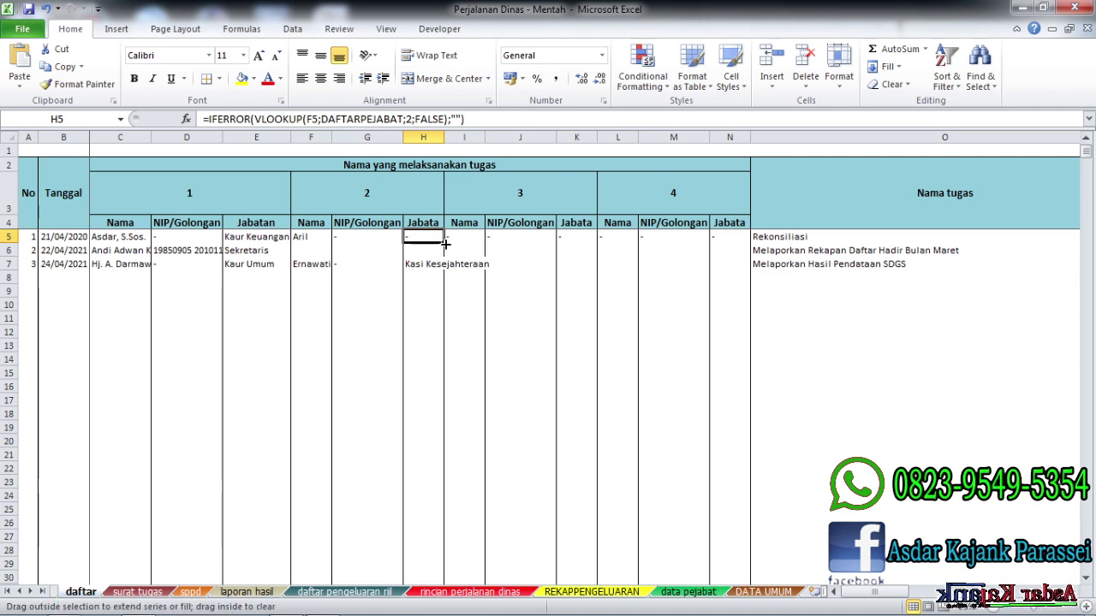
double_click(441, 244)
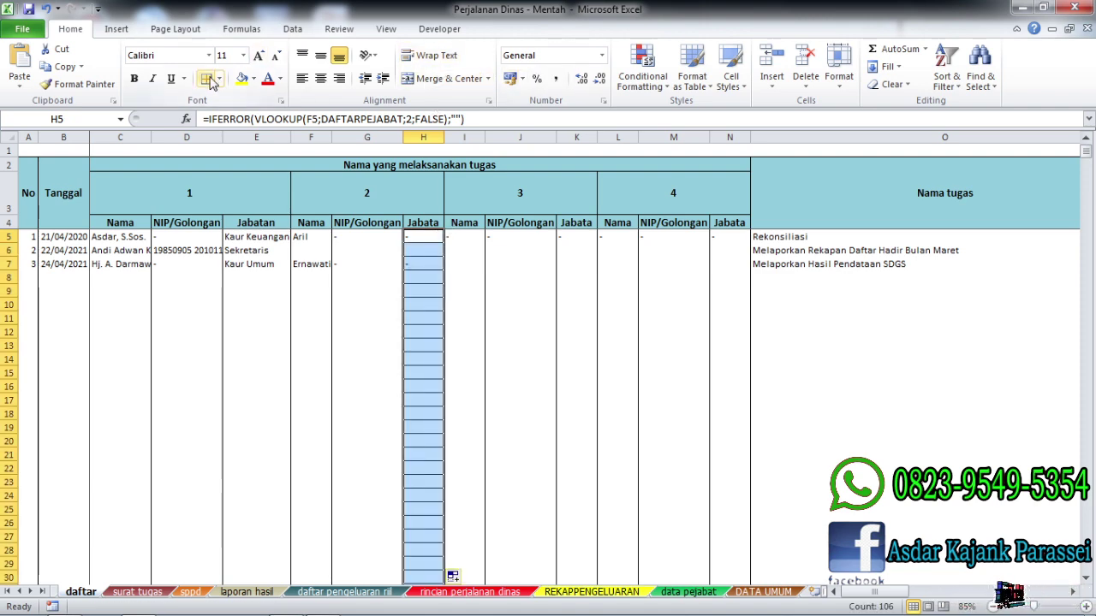
key("ctrl+1")
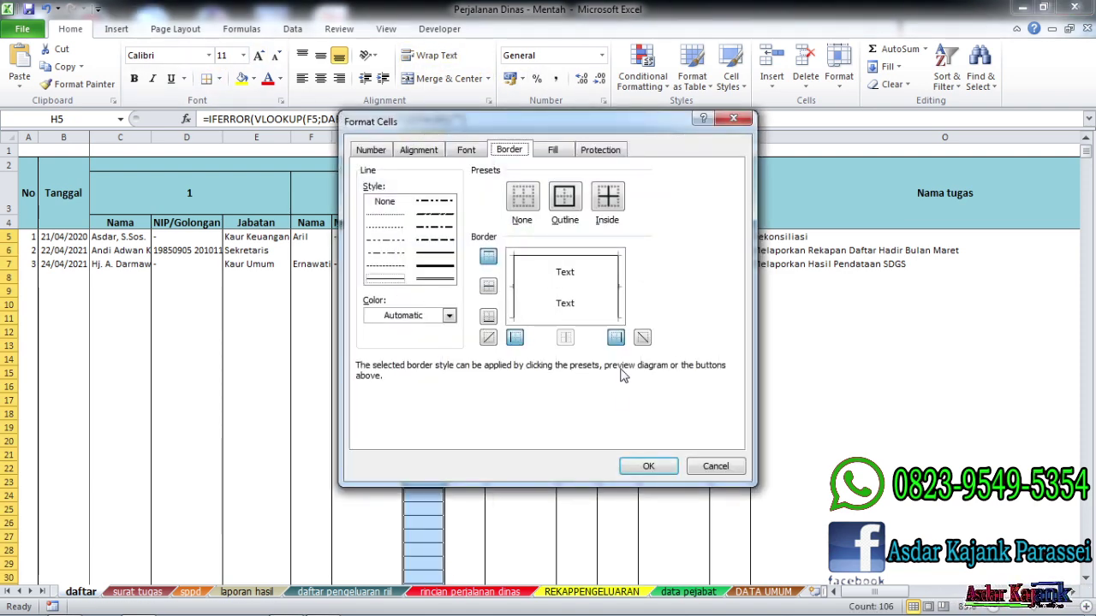
left_click(648, 465)
Step: Review the second person's lookup cells G5 and H5 and the block of cells for persons 3 and 4 in I5:N25
left_click(504, 295)
left_click(393, 260)
left_click(382, 238)
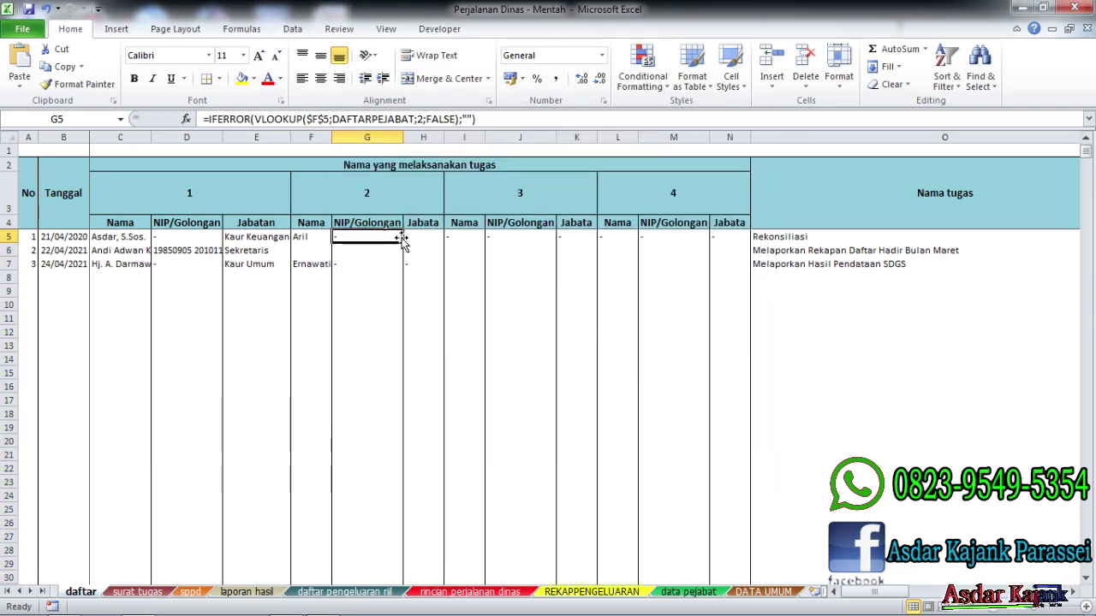
left_click(411, 238)
left_click(460, 238)
left_click(520, 243)
left_click(611, 249)
left_click(471, 240)
left_click_drag(471, 241, 716, 509)
left_click(673, 345)
left_click_drag(467, 238, 718, 510)
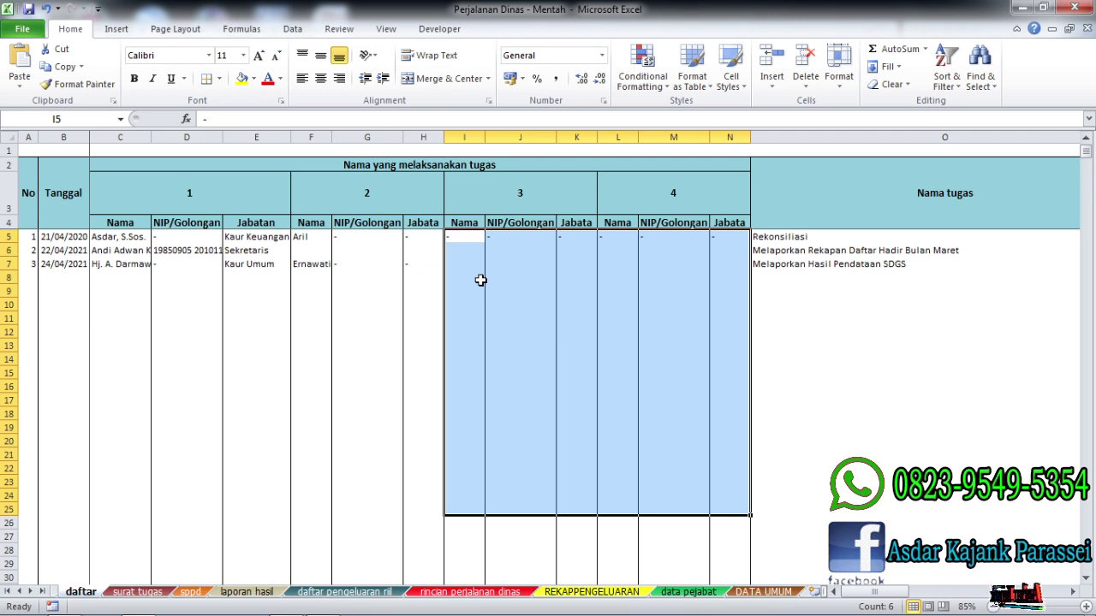
left_click(523, 279)
left_click_drag(453, 237, 726, 504)
left_click(690, 314)
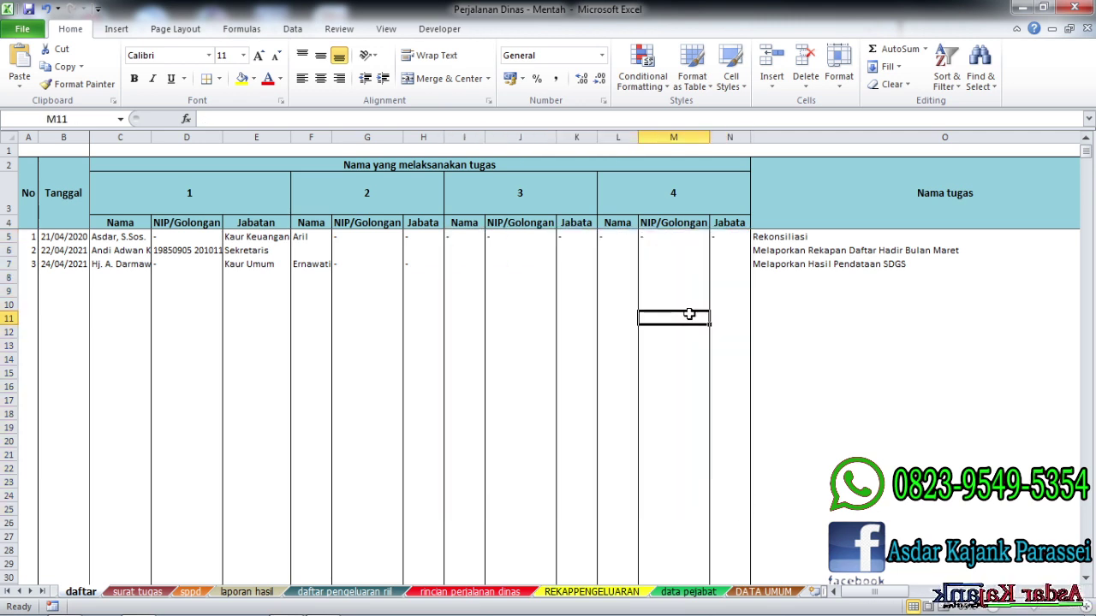
Step: Review the first Nama tugas cell, the No column and the NIP/Golongan and Jabatan columns of persons 1 and 2
left_click(784, 239)
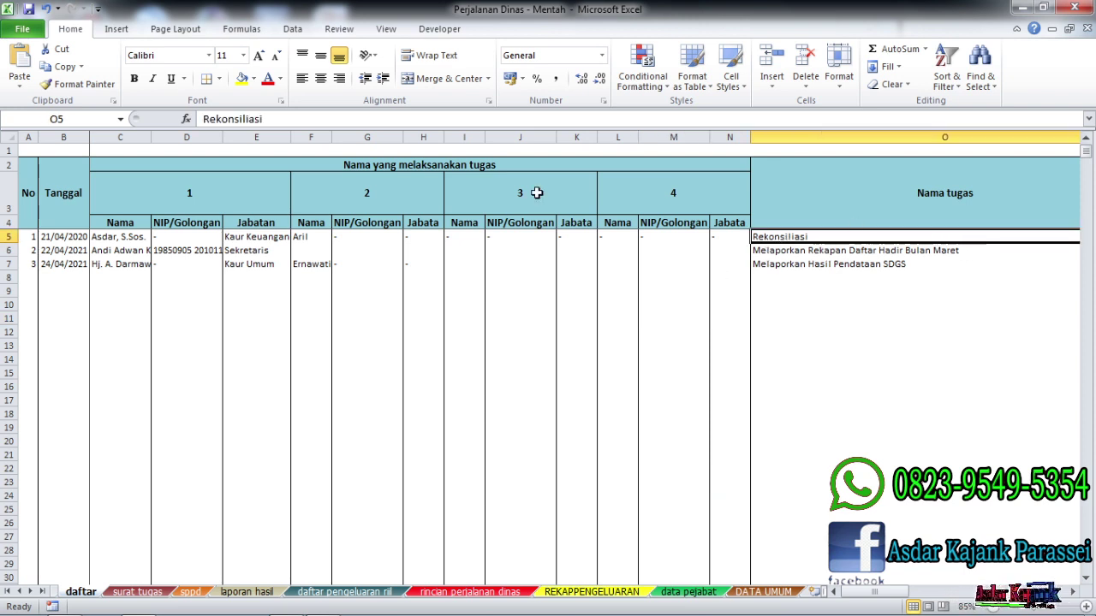
left_click(26, 137)
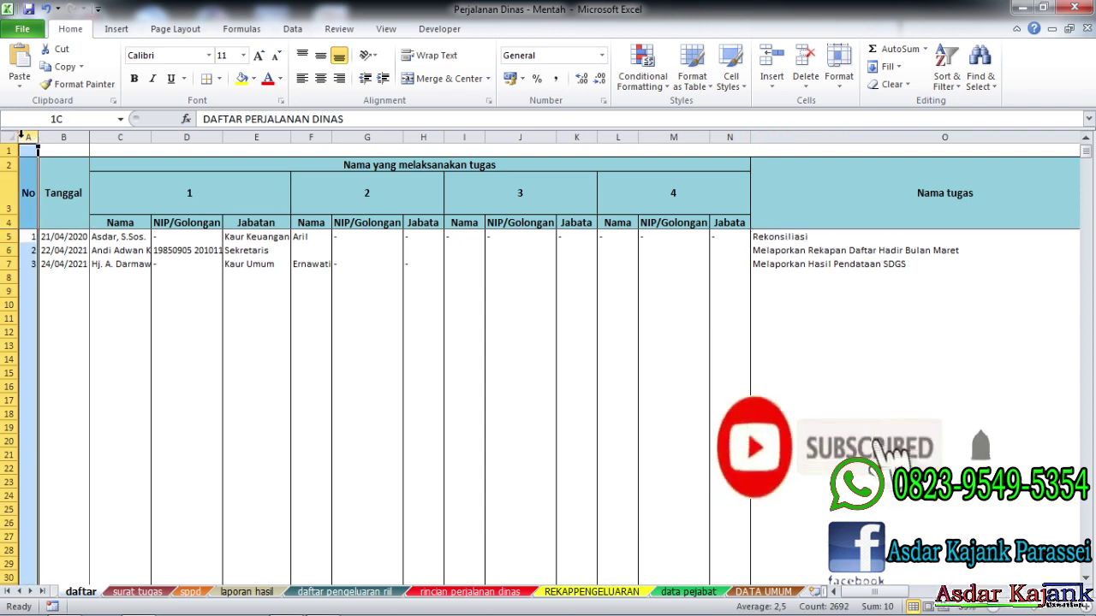
left_click(186, 137)
left_click(256, 137)
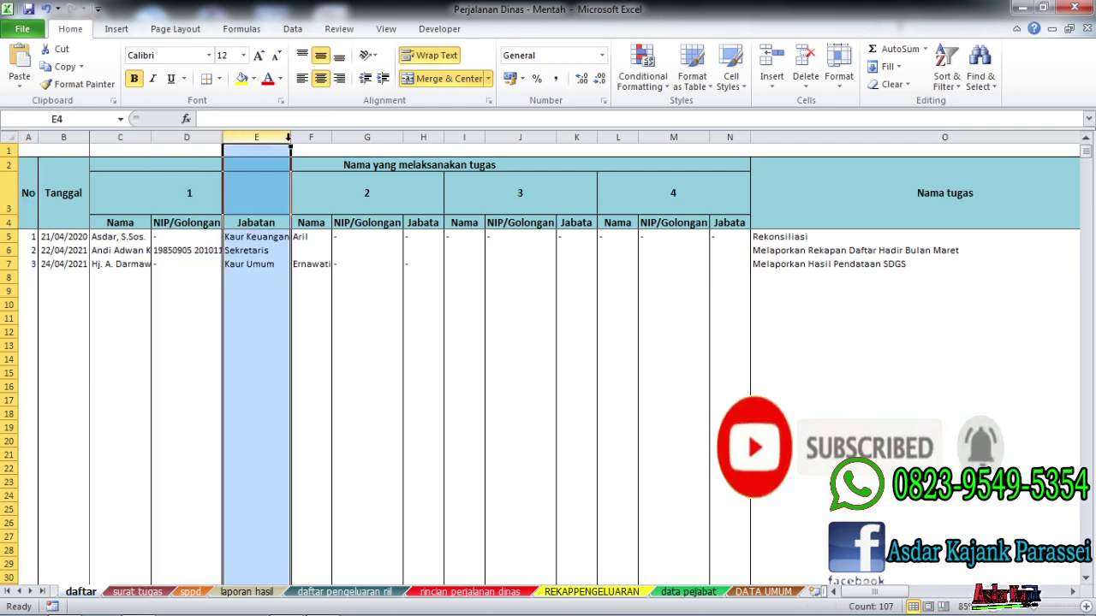
left_click(377, 138)
left_click(409, 138)
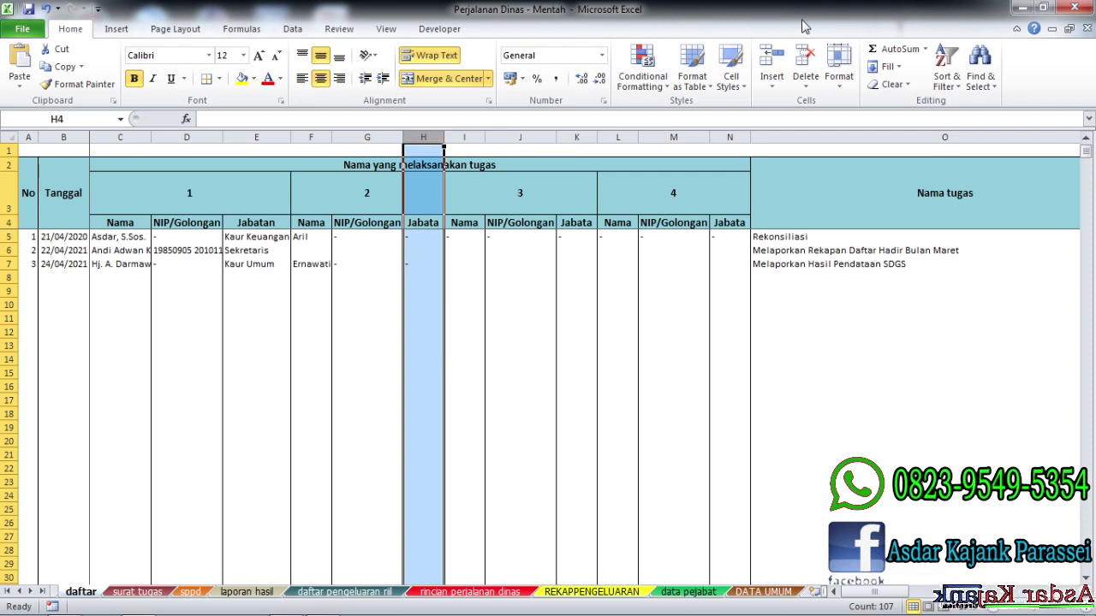
Step: Compare the first trip's Nama tugas, Tanggal Berangkat and Tanggal cells in row 5
left_click(869, 303)
left_click_drag(875, 594, 932, 595)
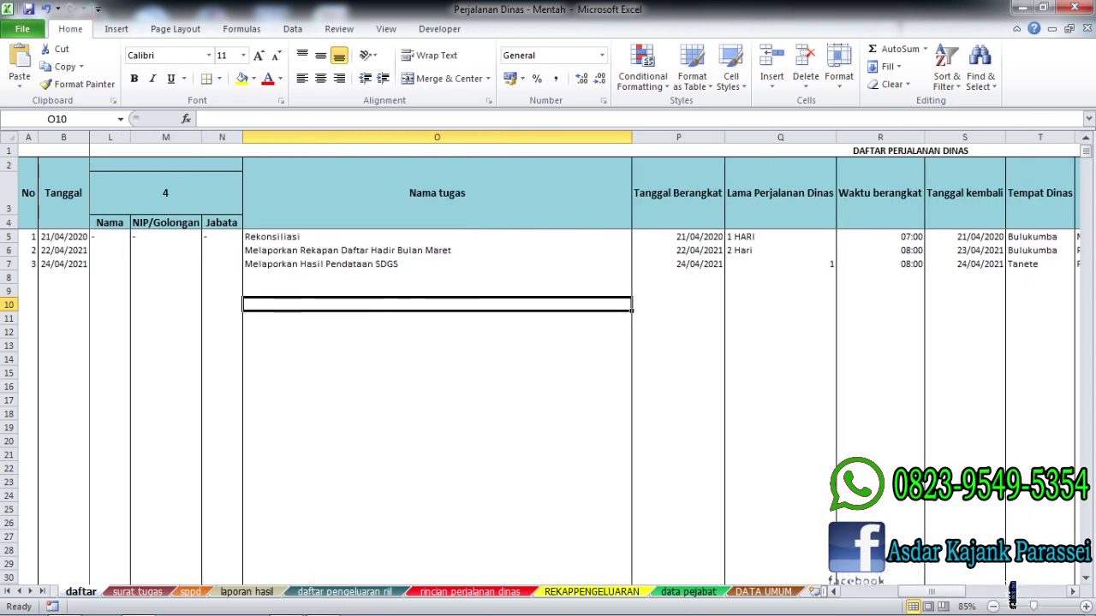
left_click(386, 241)
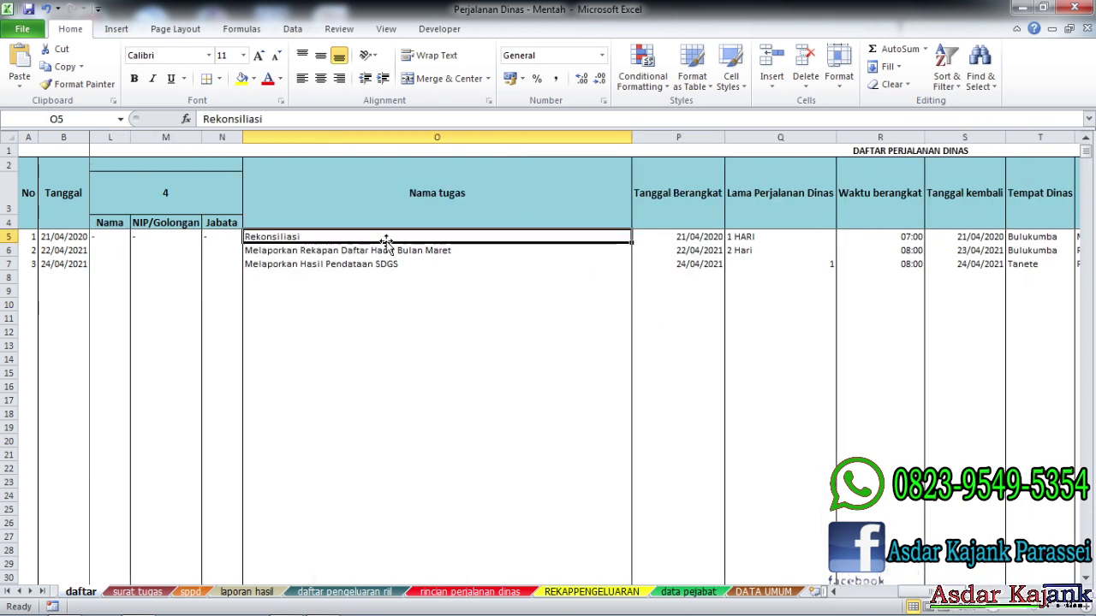
key("Right")
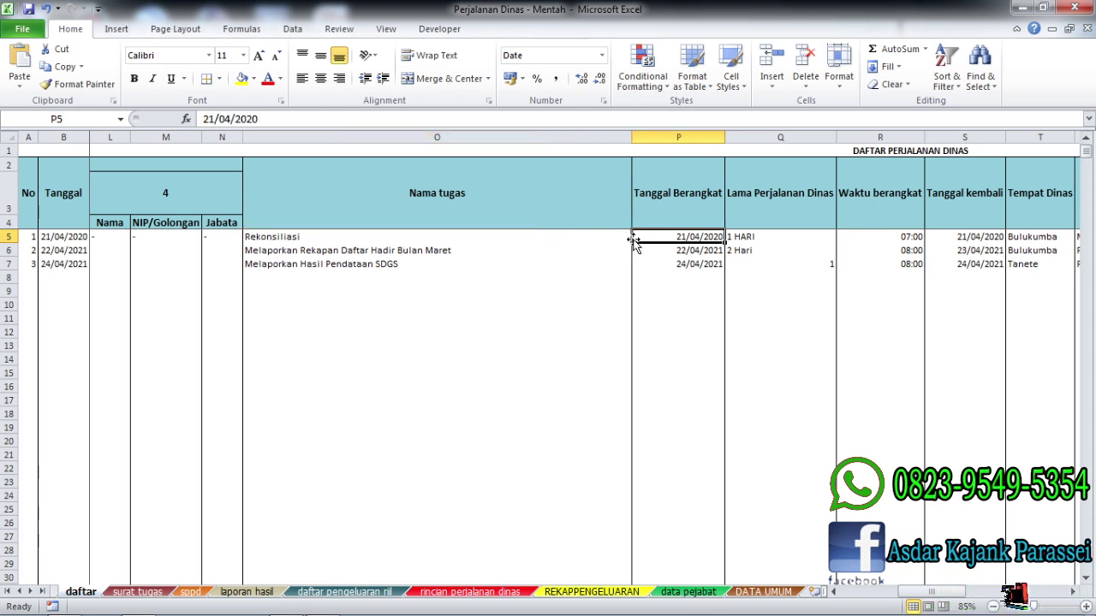
key("Left")
key("Right")
key("Left")
key("Right")
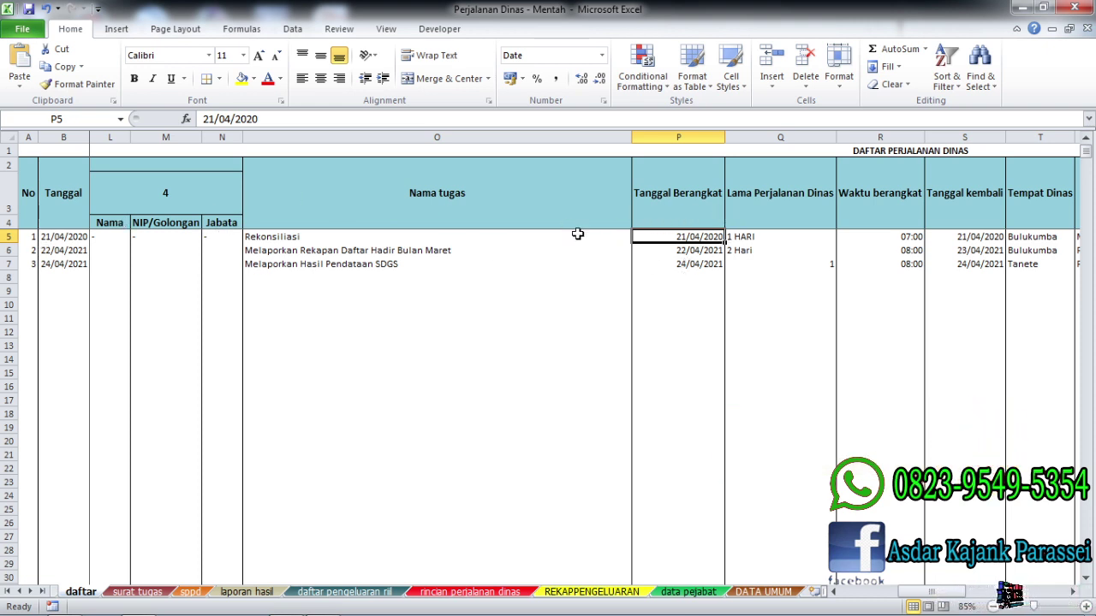
left_click(61, 239)
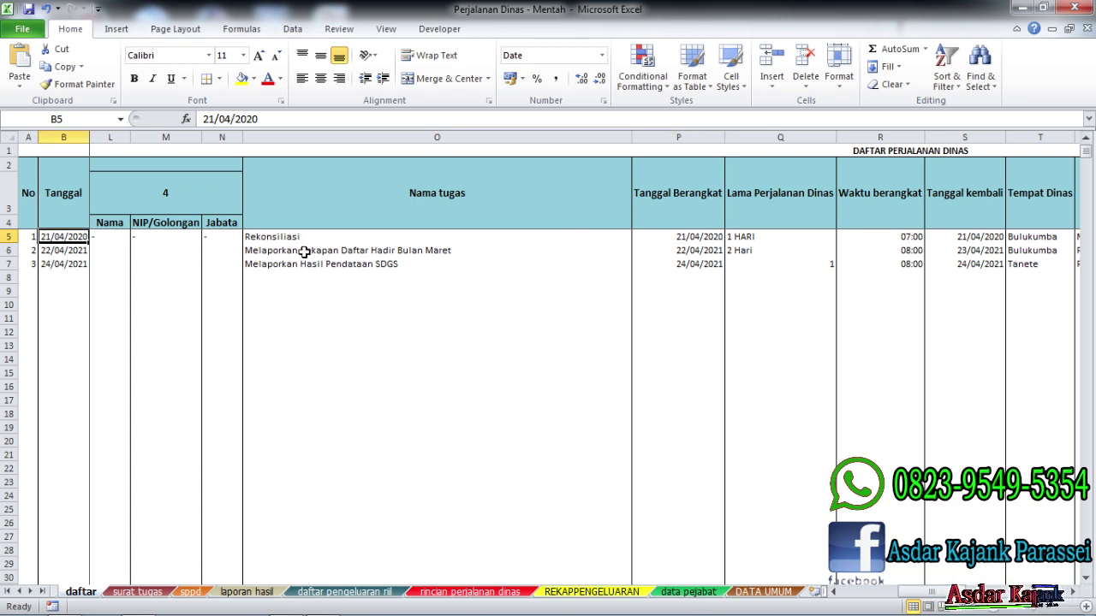
Step: Link the first trip's Tanggal Berangkat in P5 to its Tanggal with the formula =B5
left_click(697, 240)
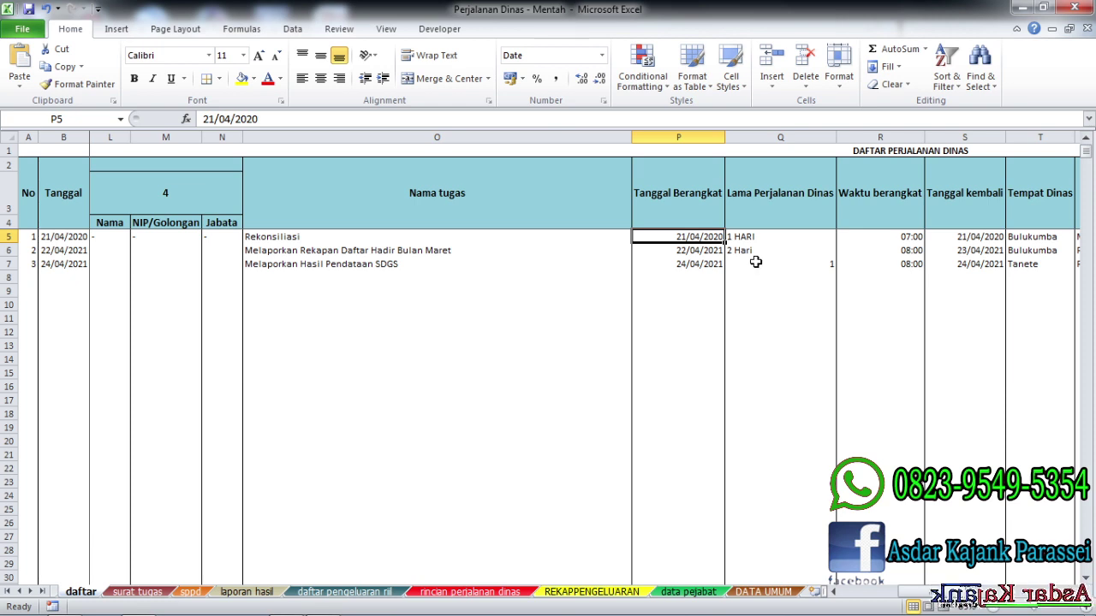
type("=")
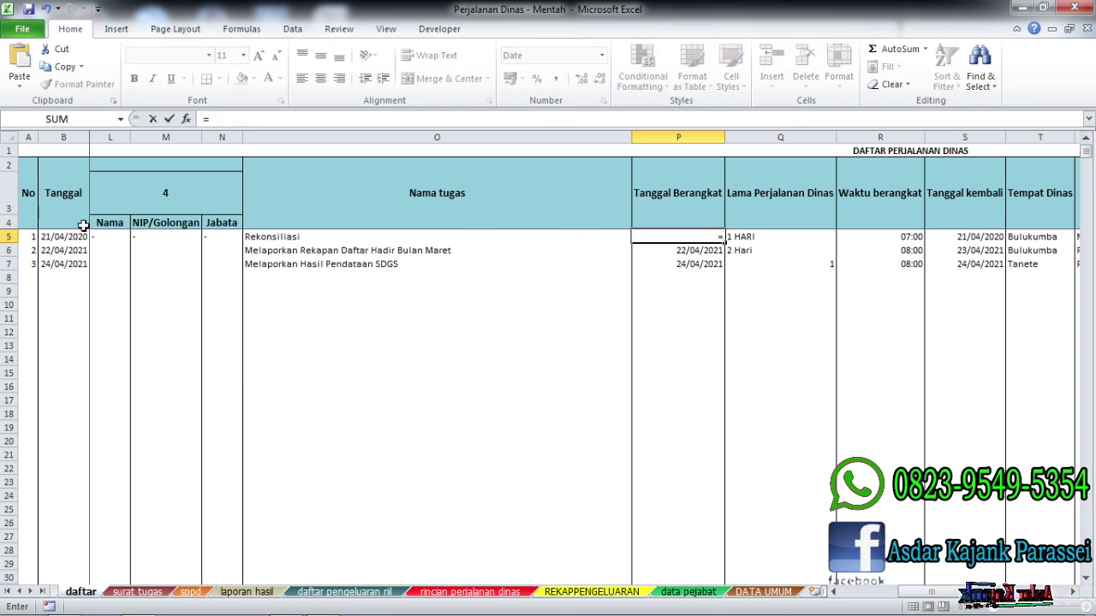
left_click(60, 237)
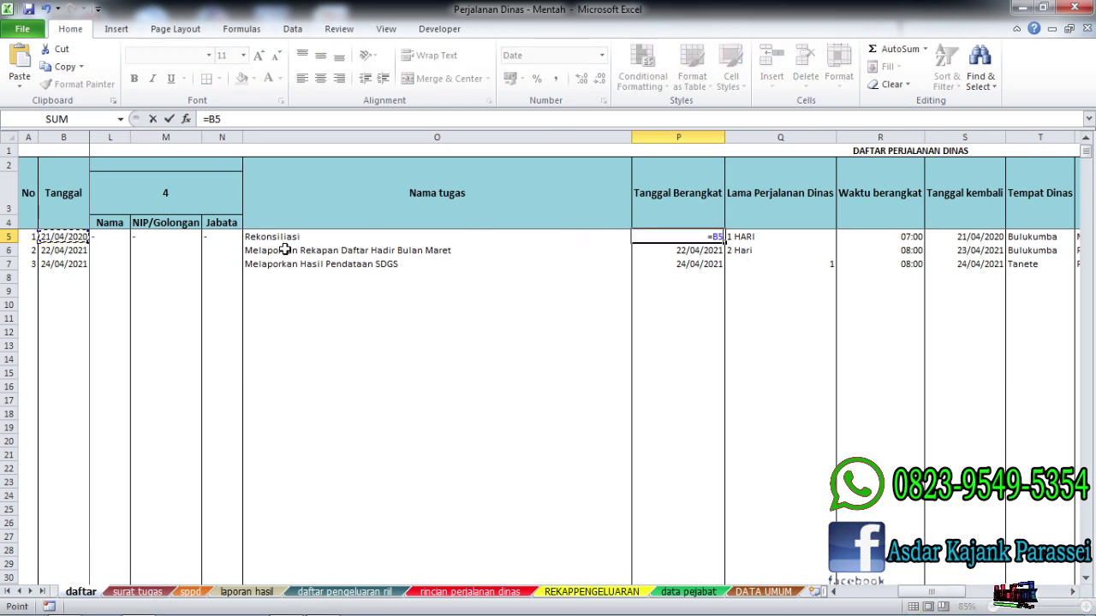
key("Return")
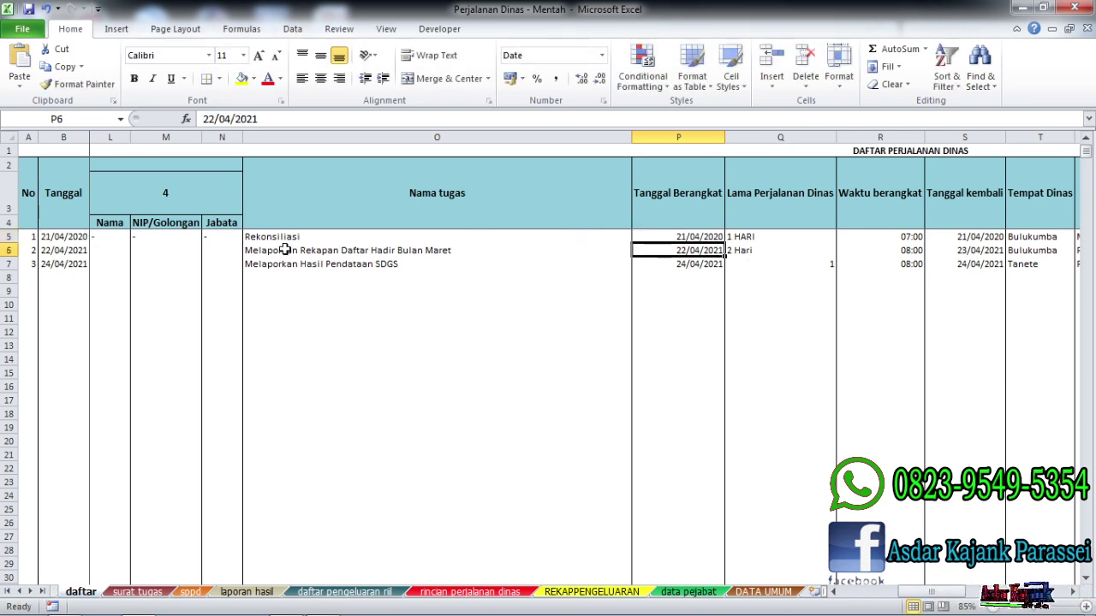
Step: Fill the P5 formula down the Tanggal Berangkat column and remove the horizontal borders between the filled rows
left_click(710, 239)
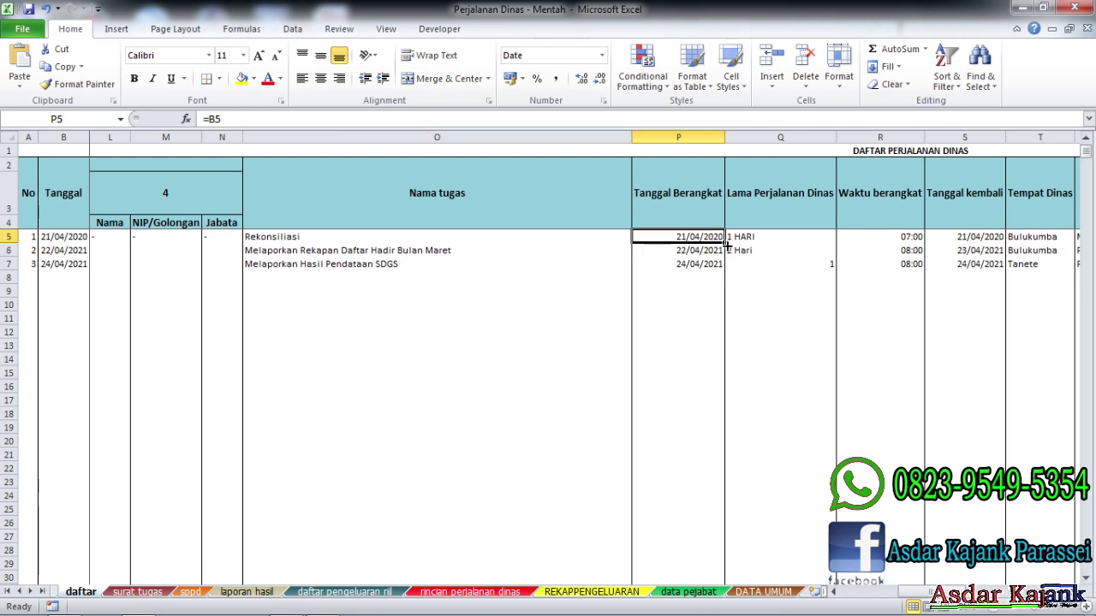
double_click(724, 243)
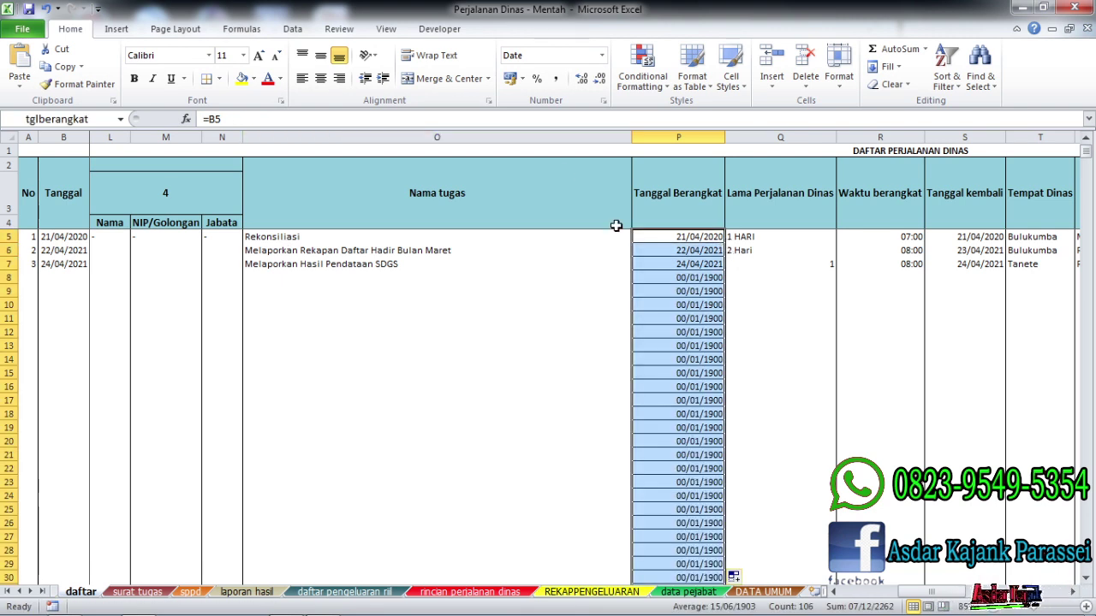
key("ctrl+1")
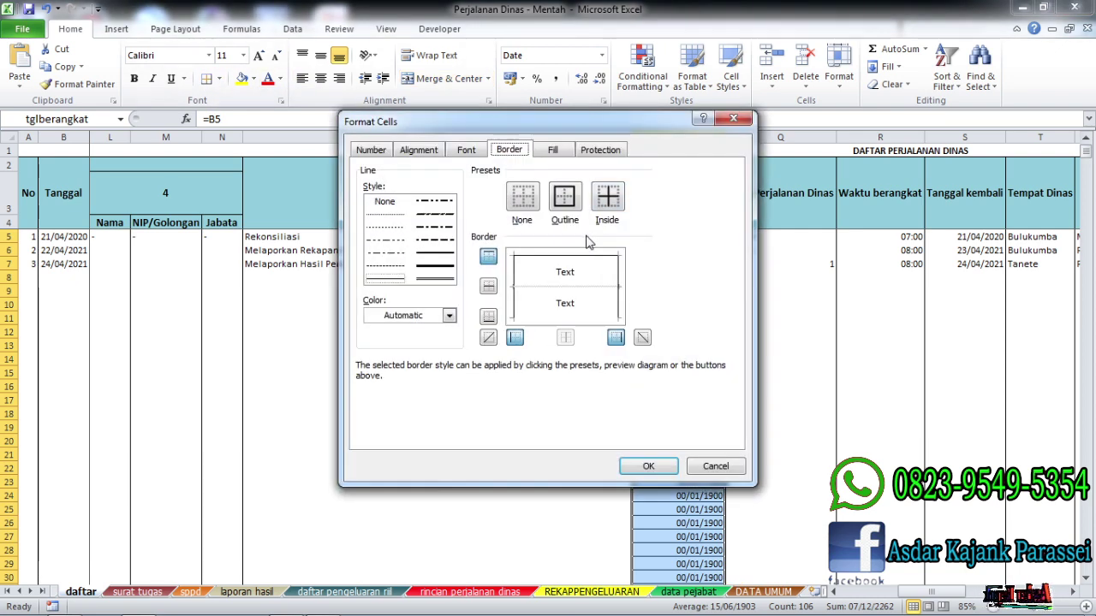
left_click(541, 292)
left_click(648, 465)
Step: Compare the Tanggal and Tanggal Berangkat cells in row 5 and in the empty rows below the third trip
left_click(690, 238)
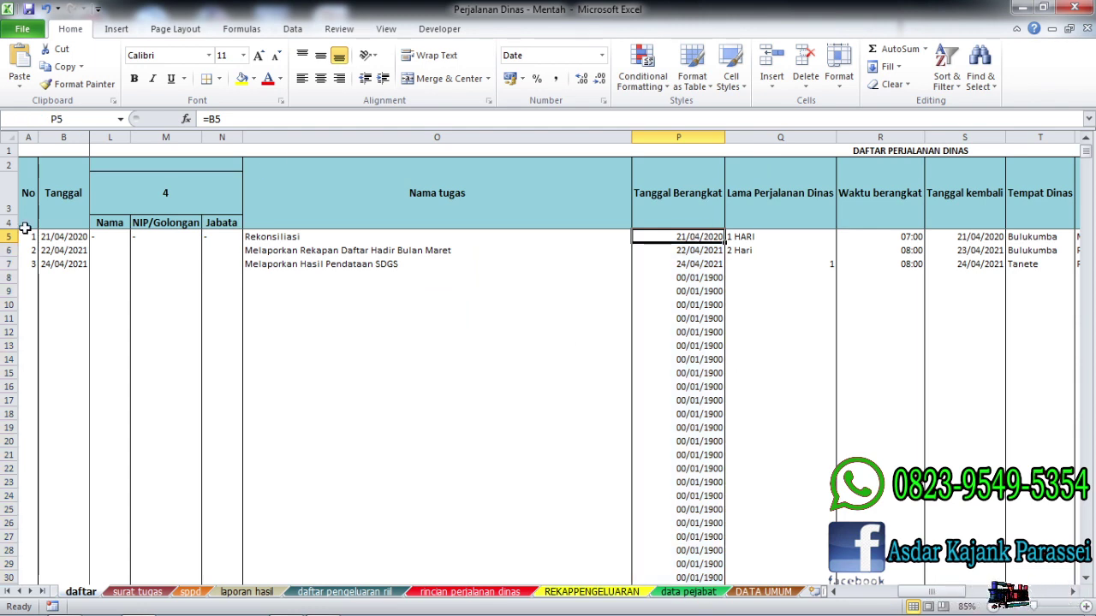
left_click(55, 236)
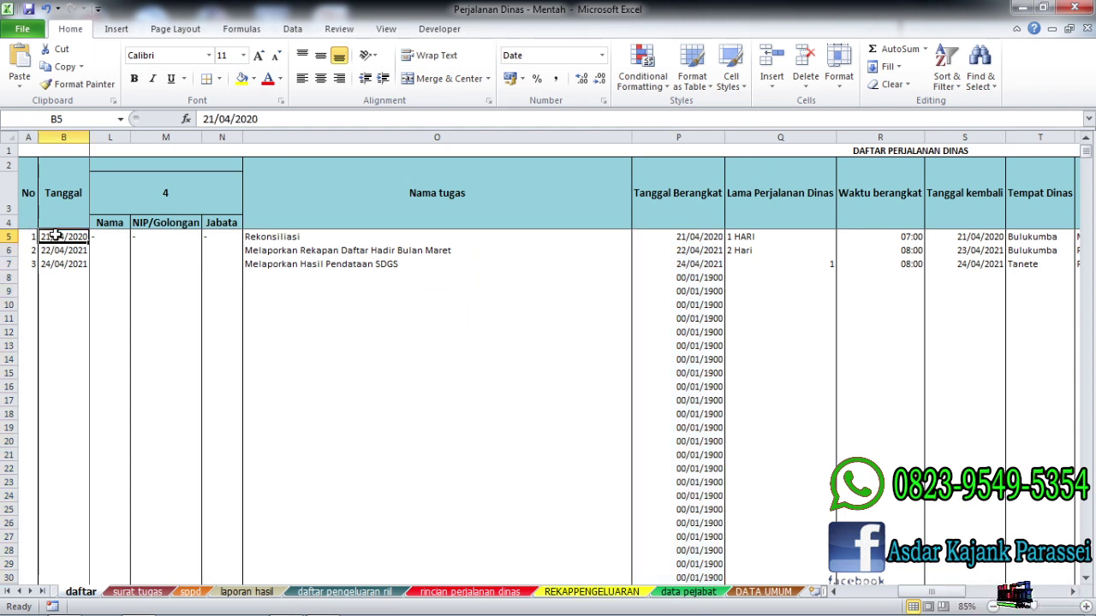
left_click(695, 239)
left_click(71, 309)
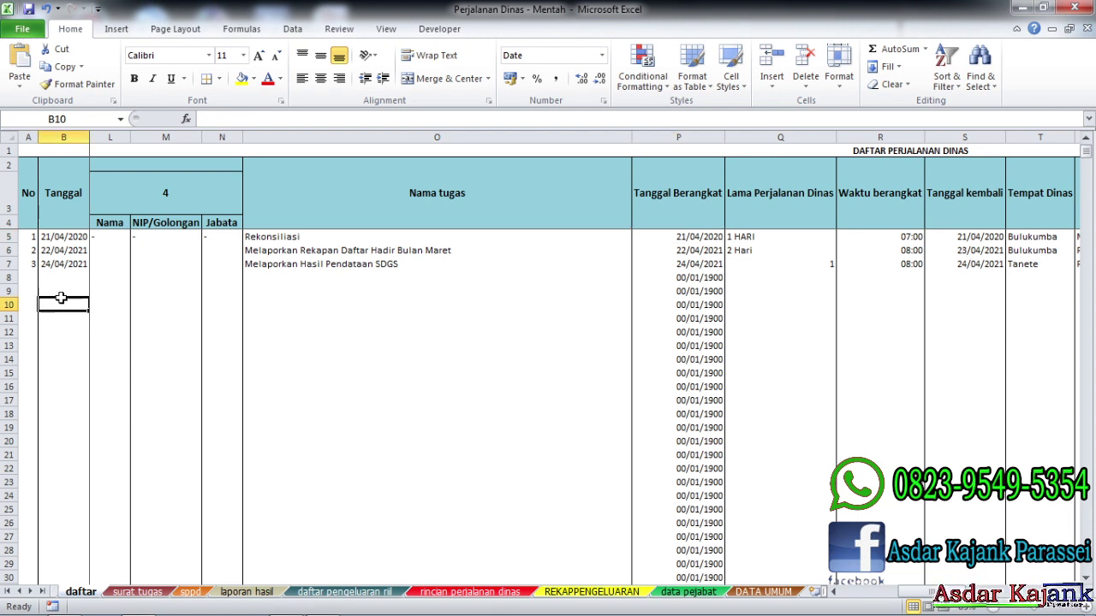
left_click(695, 332)
left_click(66, 279)
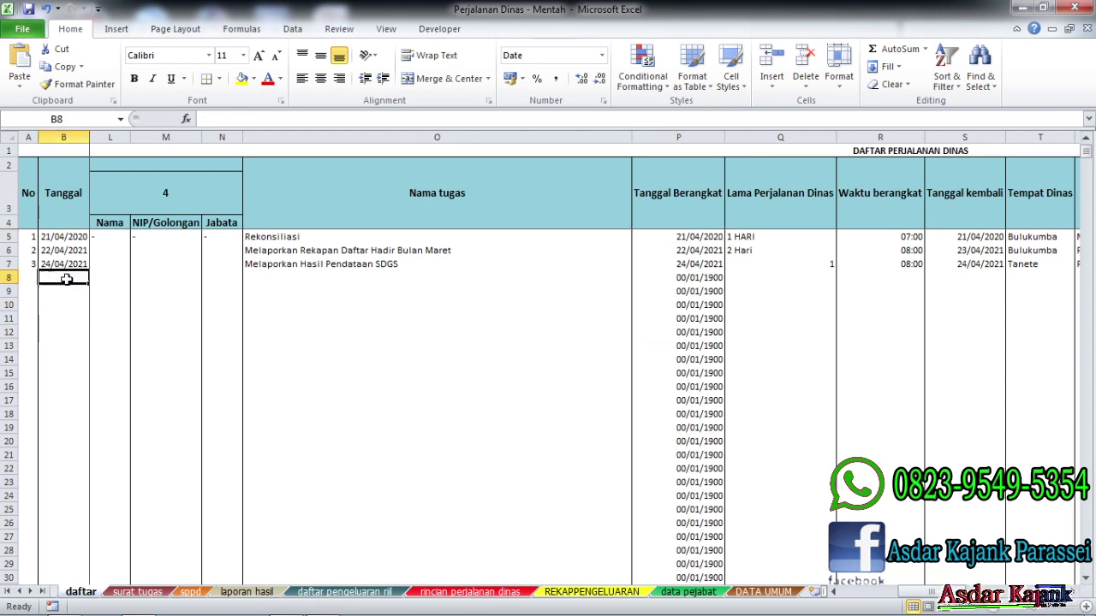
left_click(713, 300)
Step: Wrap the P5 link as =IFERROR(B5;"") and fill it down the Tanggal Berangkat column
left_click(693, 237)
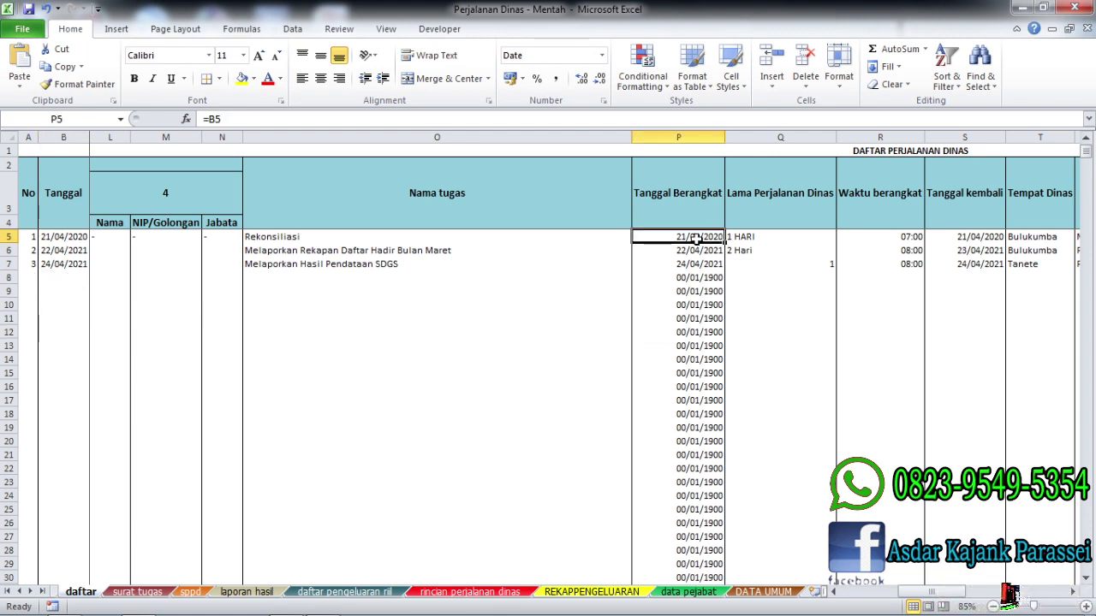
left_click(218, 121)
type("if")
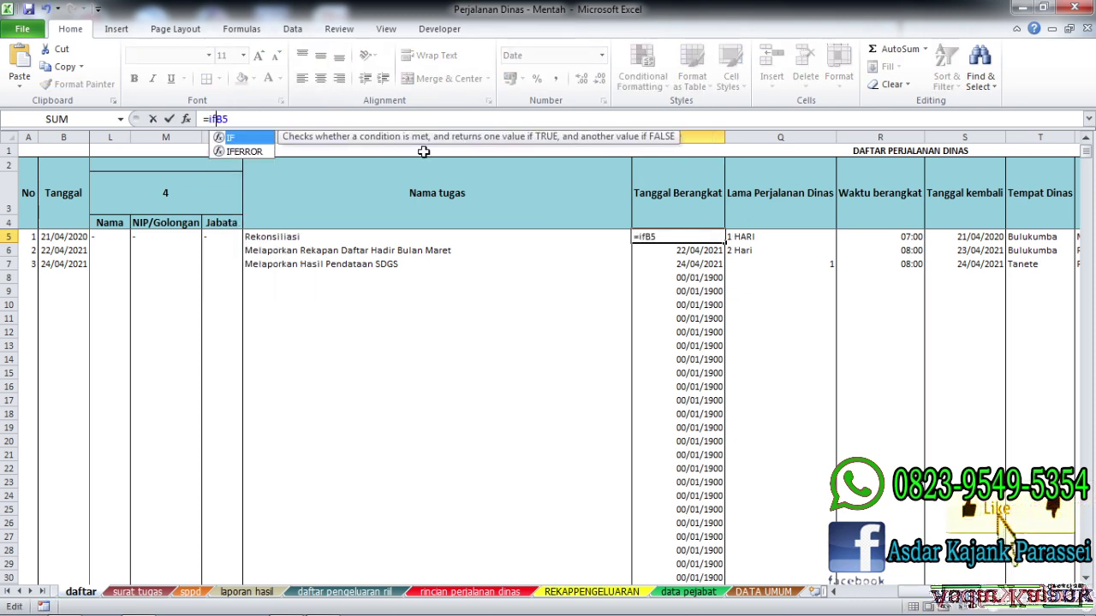
double_click(243, 151)
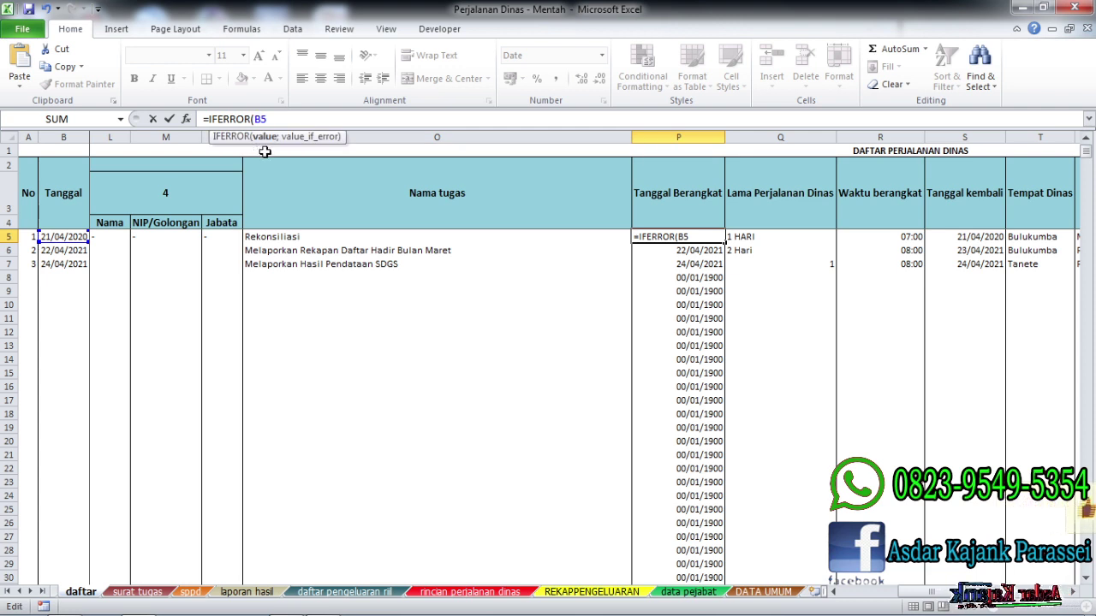
type(";")
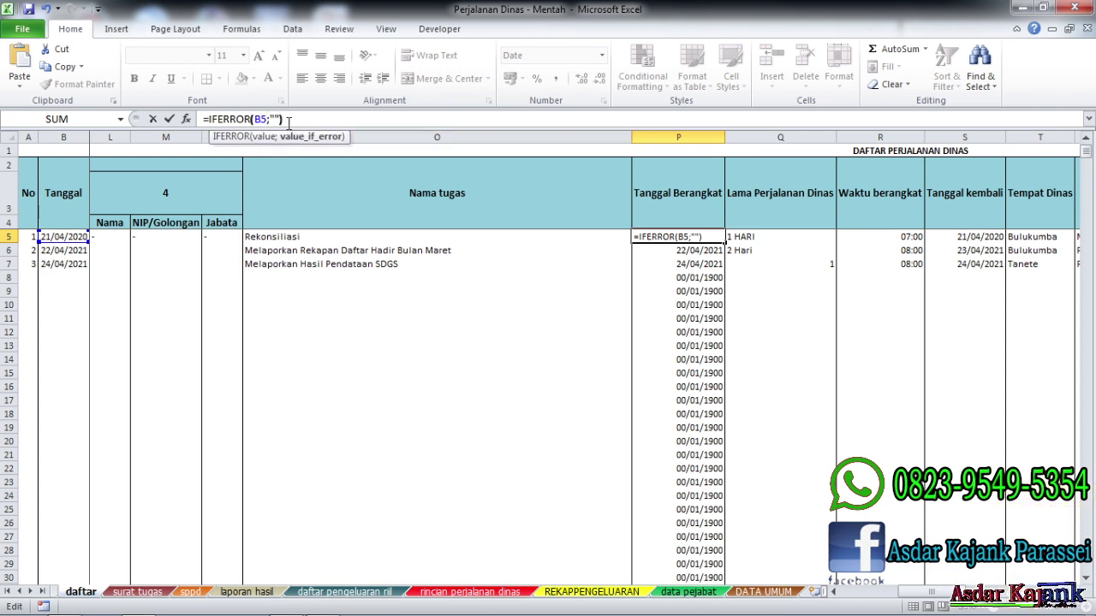
key("Return")
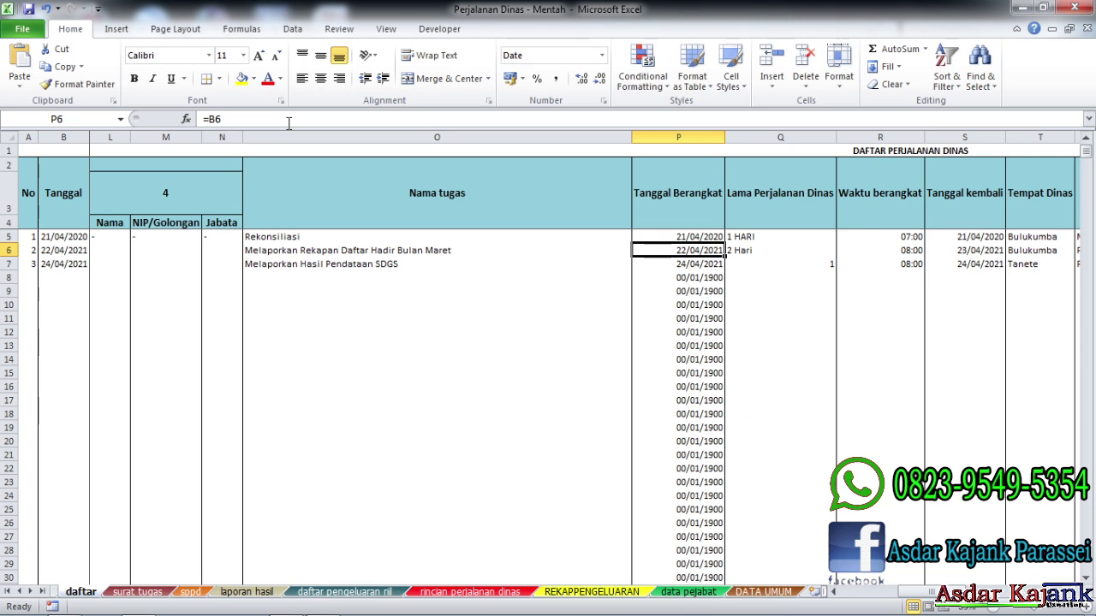
left_click(682, 236)
double_click(724, 242)
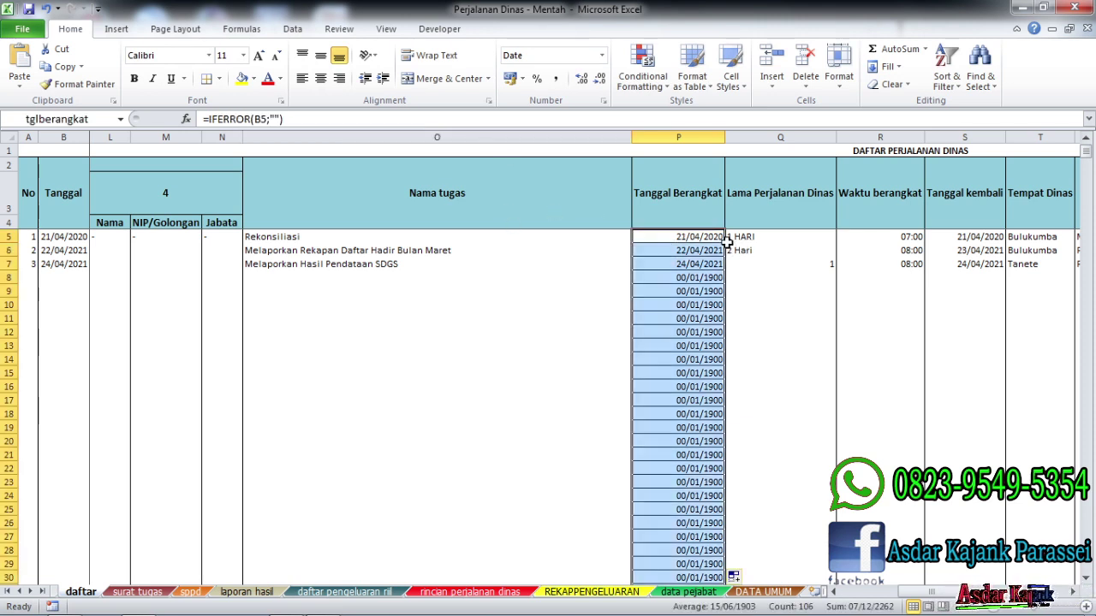
Step: Examine the formula in P8 against the Tanggal cell B8 it refers to
left_click(660, 307)
left_click(682, 279)
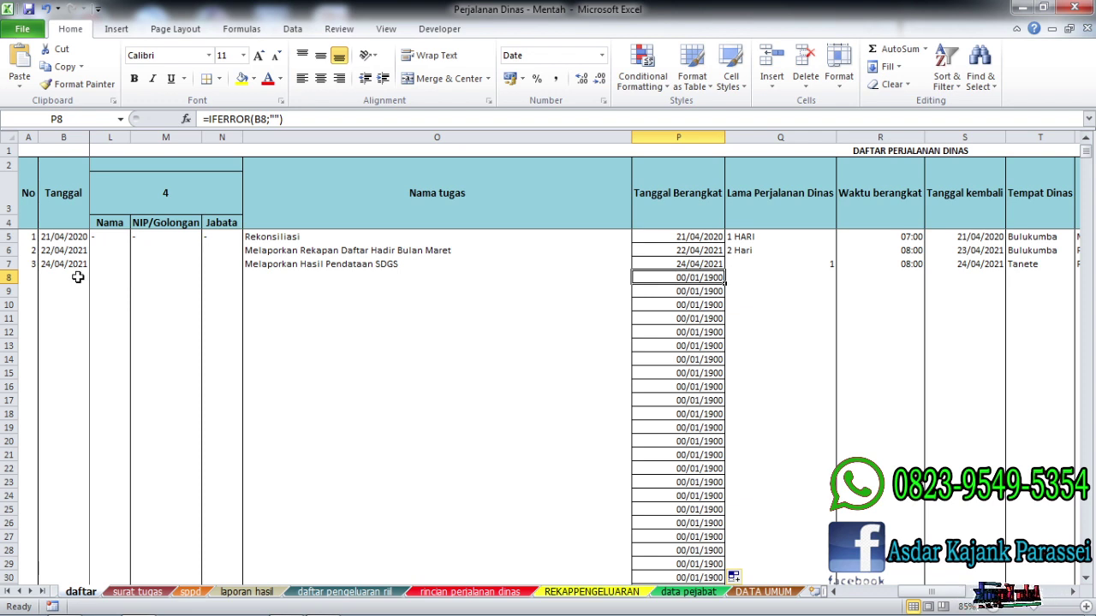
left_click(57, 274)
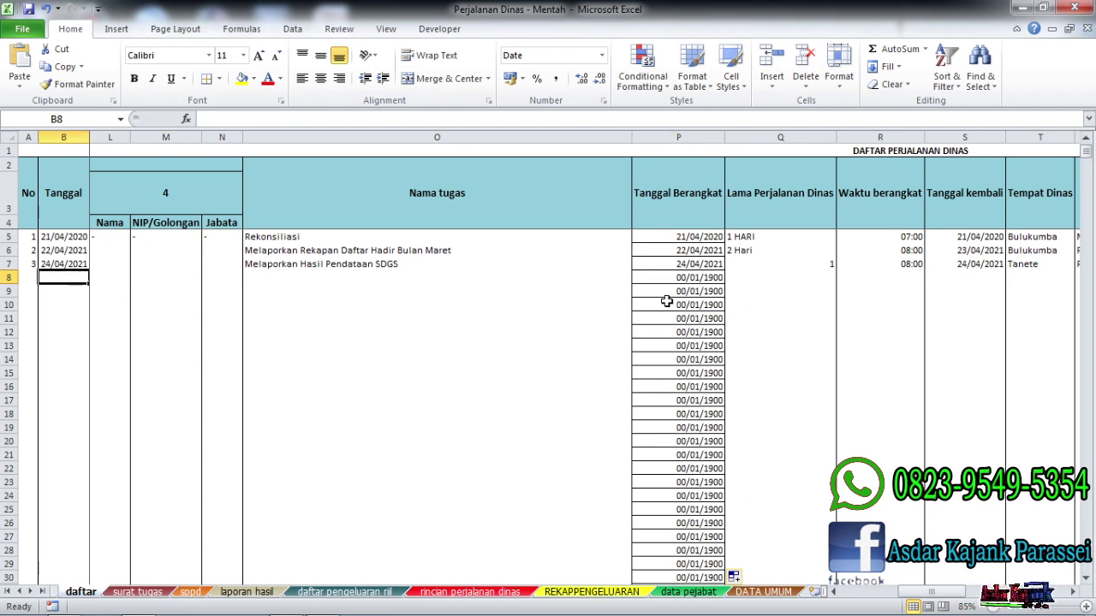
double_click(689, 277)
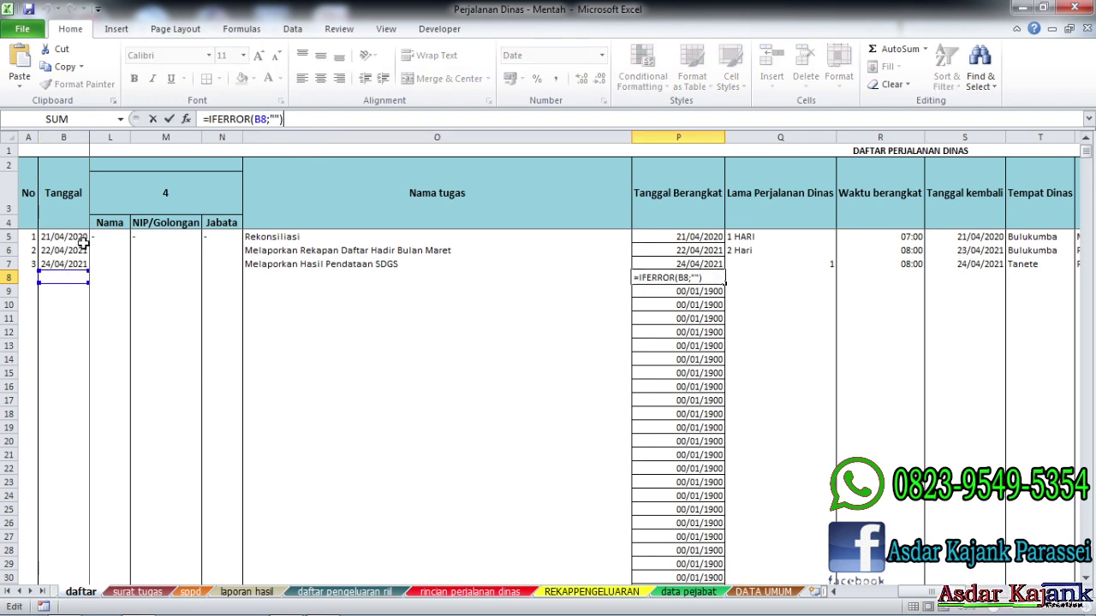
key("Return")
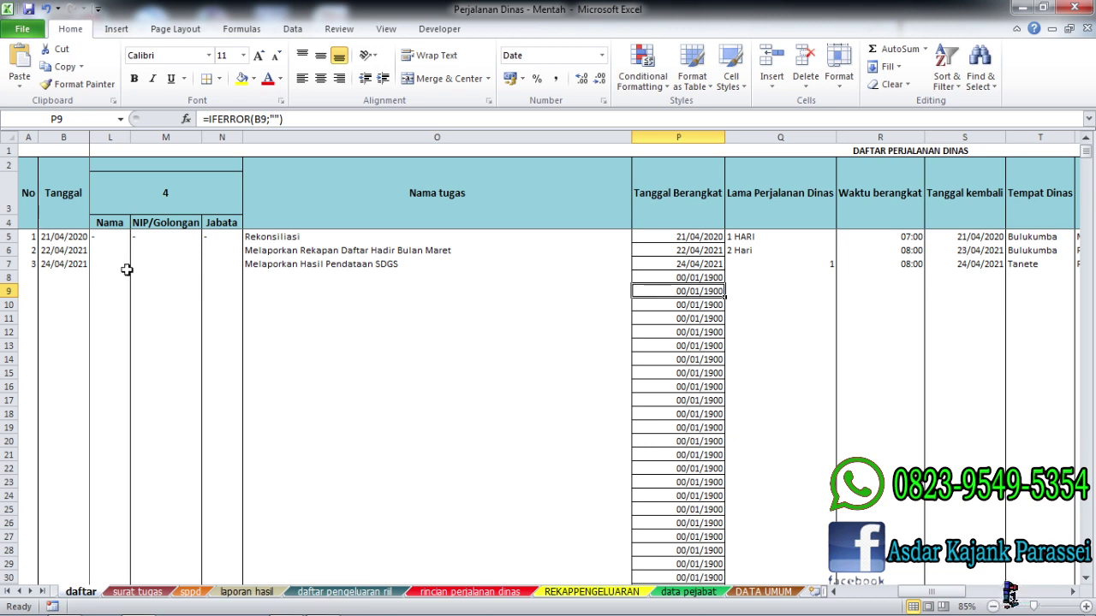
left_click(62, 276)
left_click(702, 279)
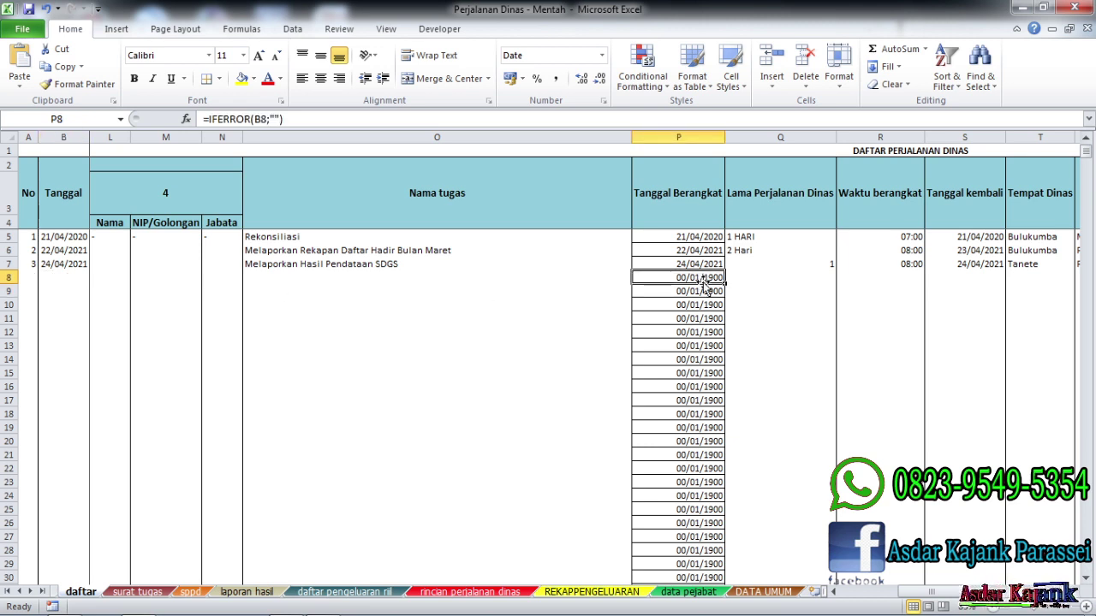
left_click(61, 275)
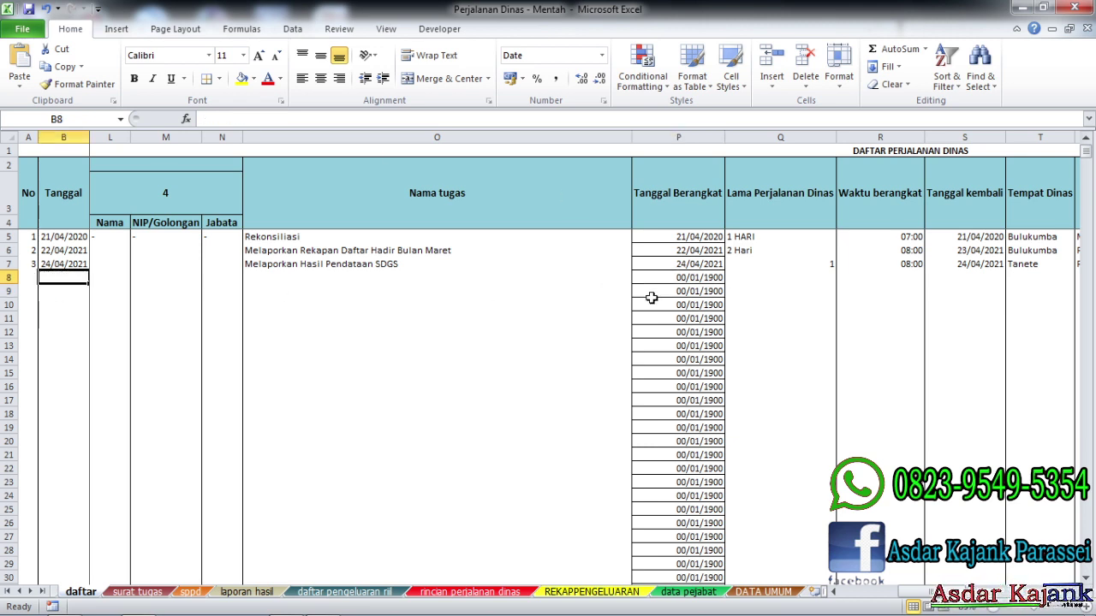
left_click(709, 279)
Step: Strip the IFERROR function and its empty-text argument from the P5 formula, leaving =B5
left_click(714, 237)
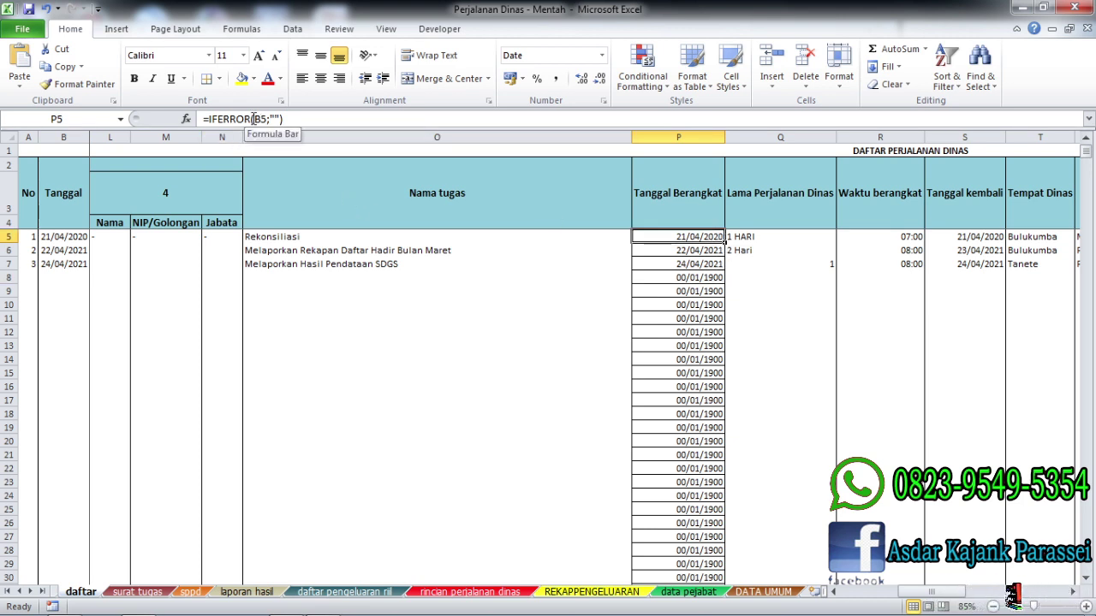
left_click_drag(254, 119, 203, 119)
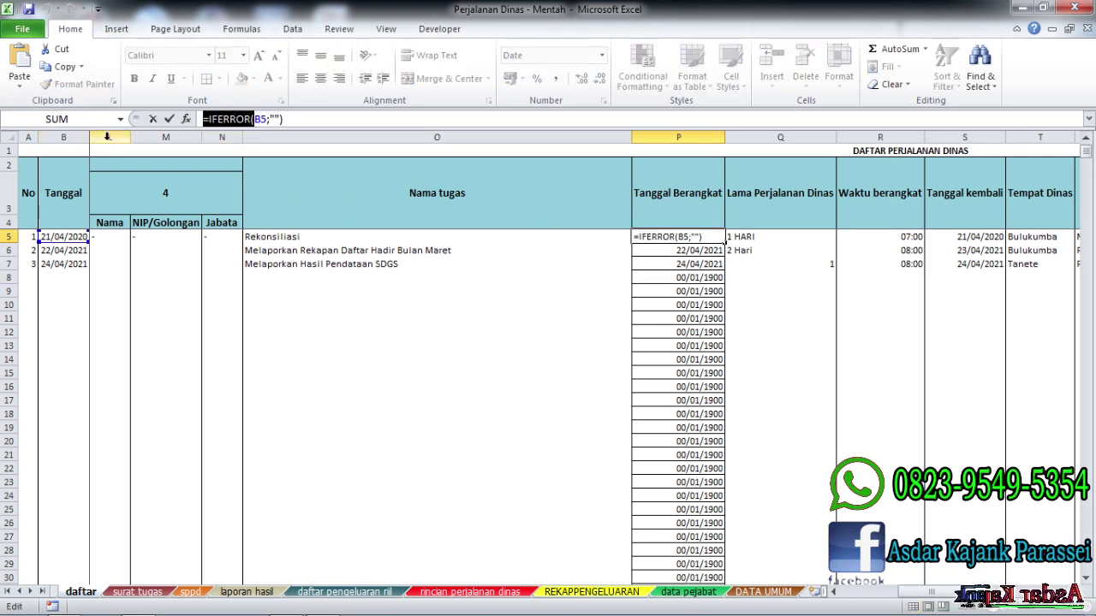
key("BackSpace")
type("=")
left_click_drag(219, 119, 238, 119)
key("BackSpace")
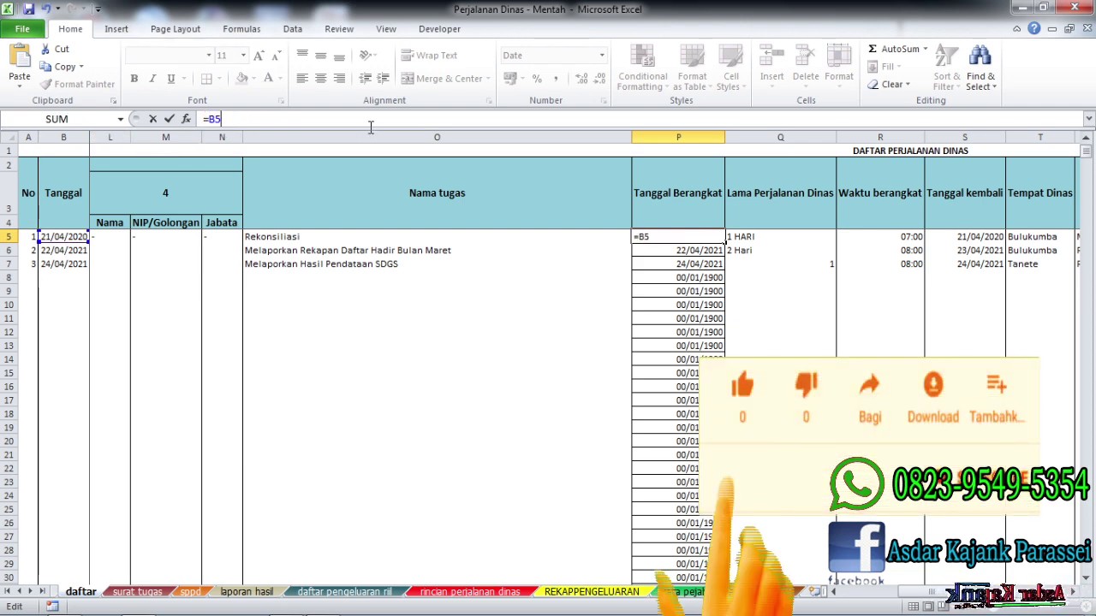
Step: Expand the P5 formula to =IF(B5<>"";B5;"") so that an empty Tanggal gives a blank departure date
left_click(210, 119)
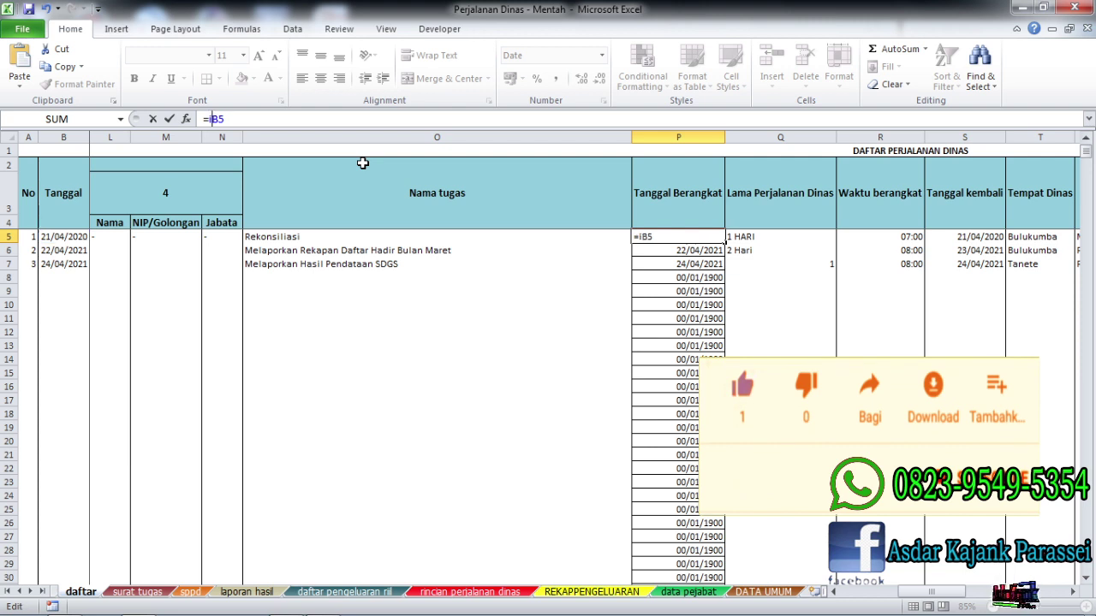
type("if(")
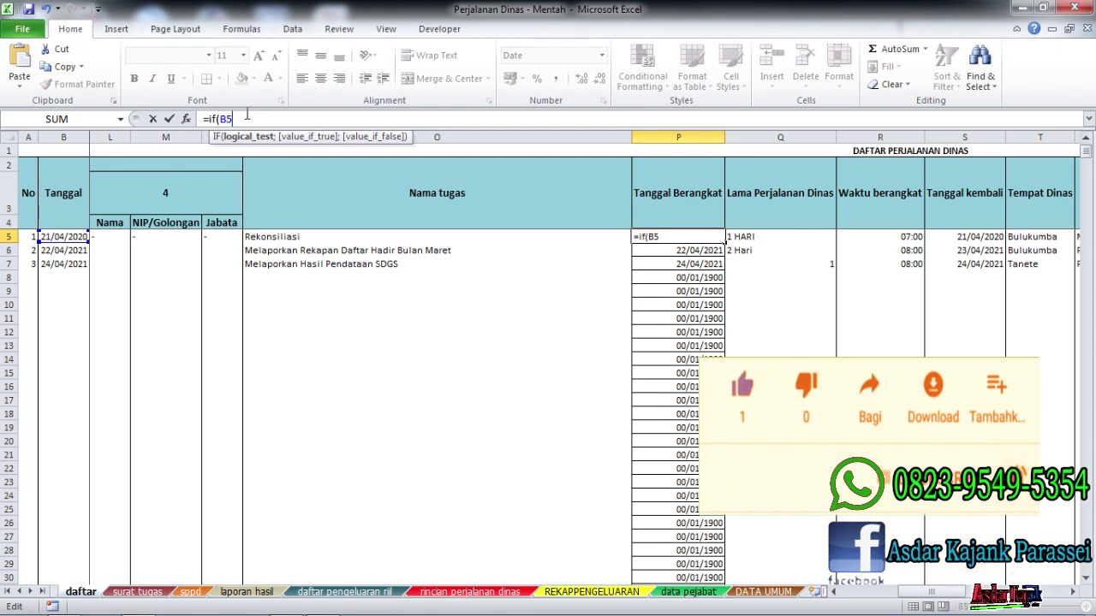
type("<>\"\";")
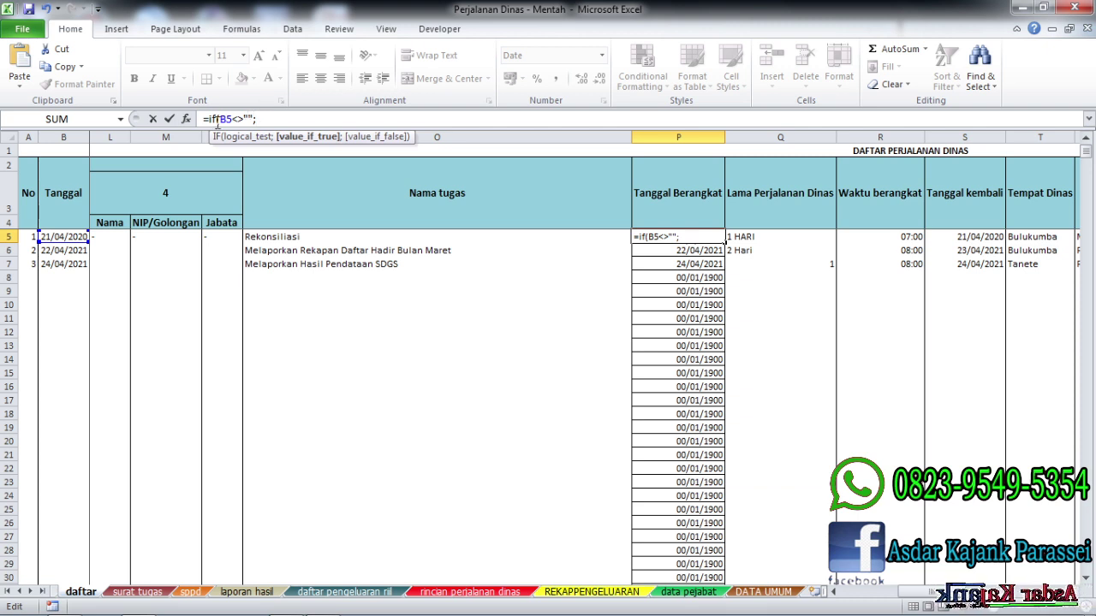
type("B")
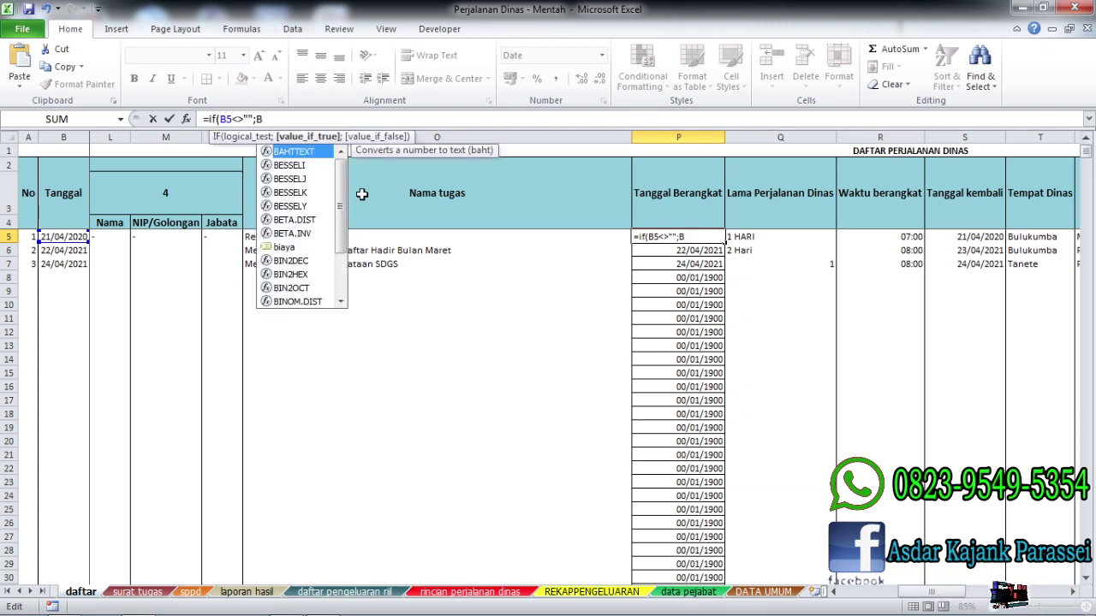
type("5")
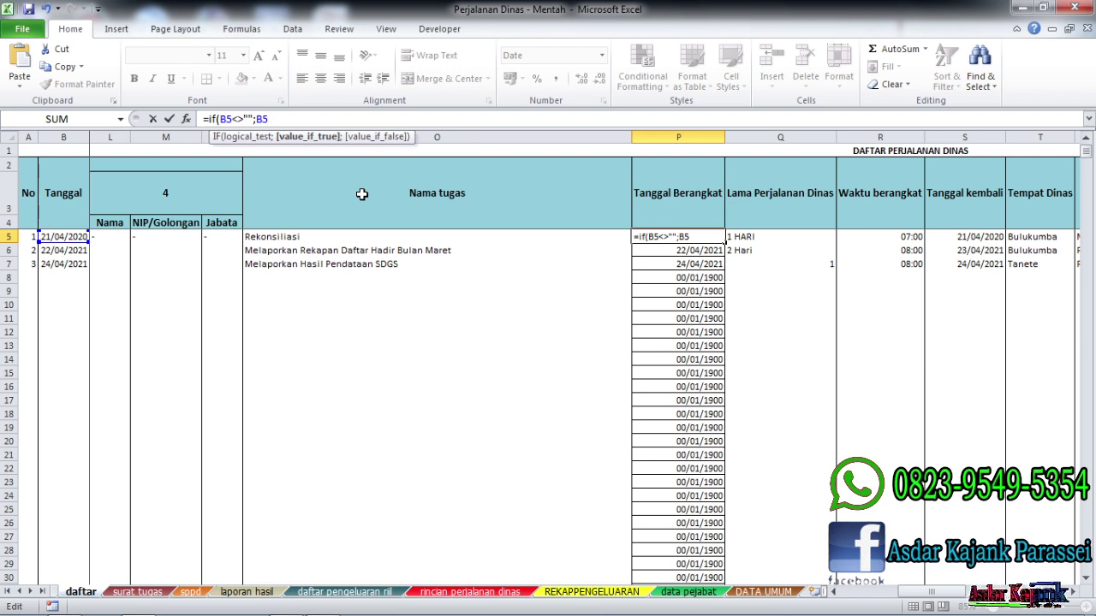
type(";")
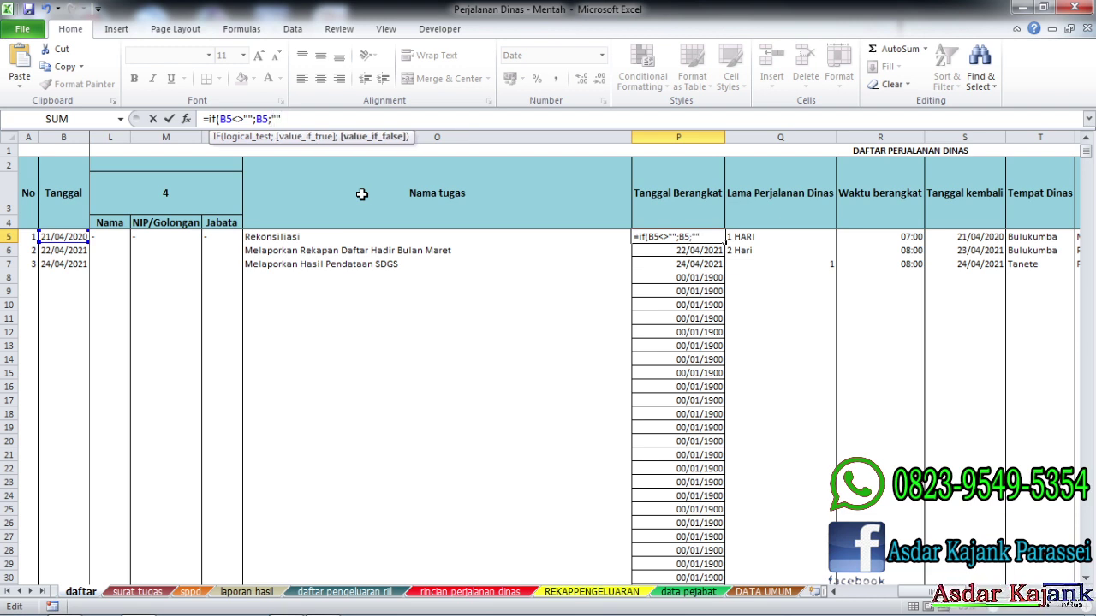
type("\"\")")
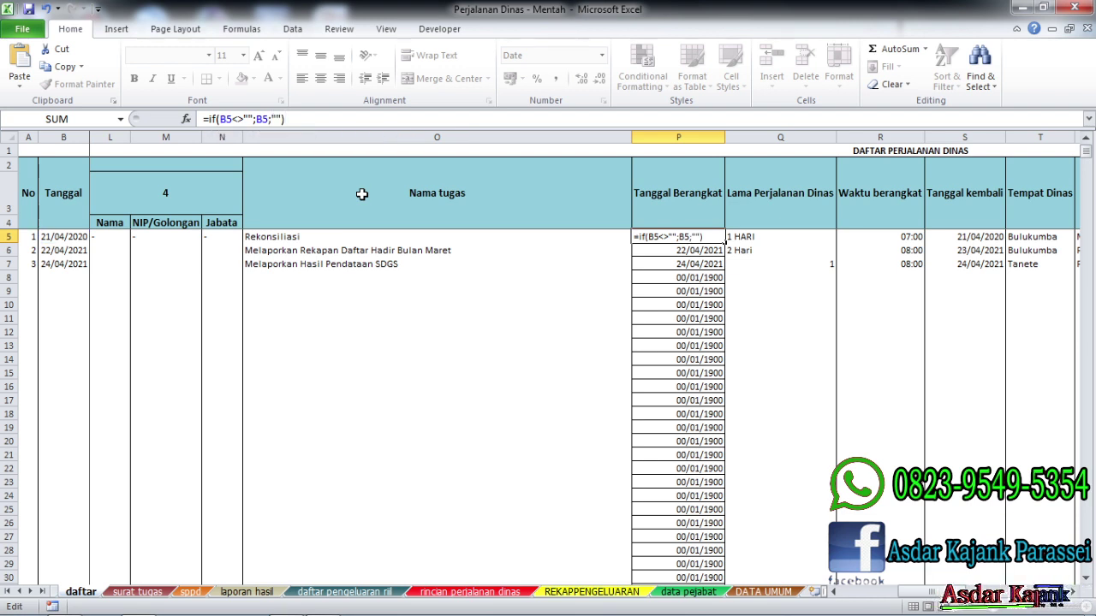
key("Return")
Step: Fill the IF formula from P5 down the Tanggal Berangkat column and remove the horizontal borders between its rows
left_click(706, 238)
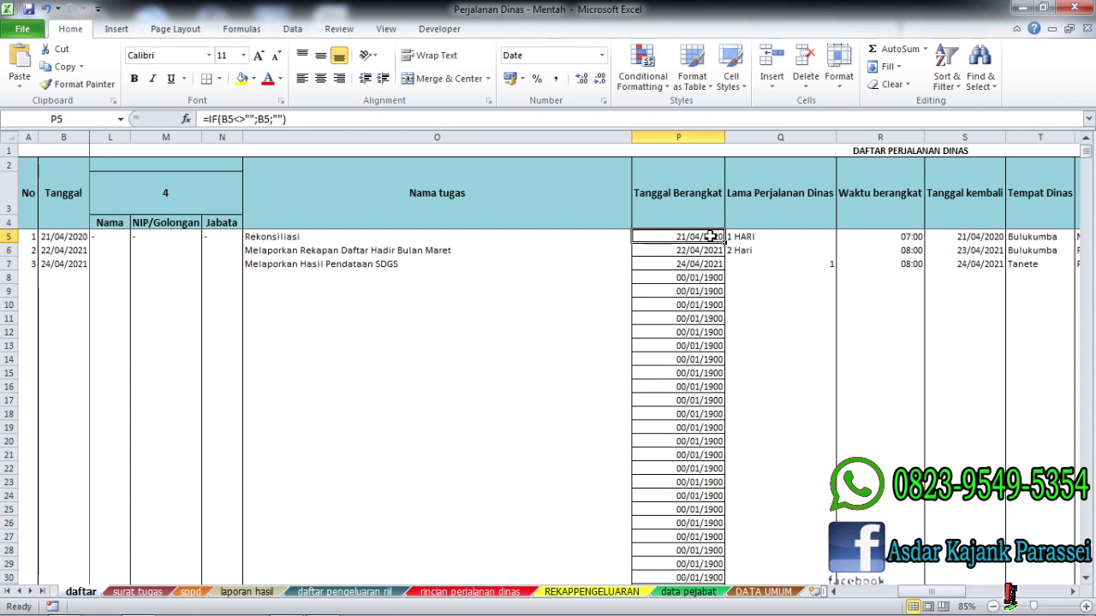
double_click(724, 244)
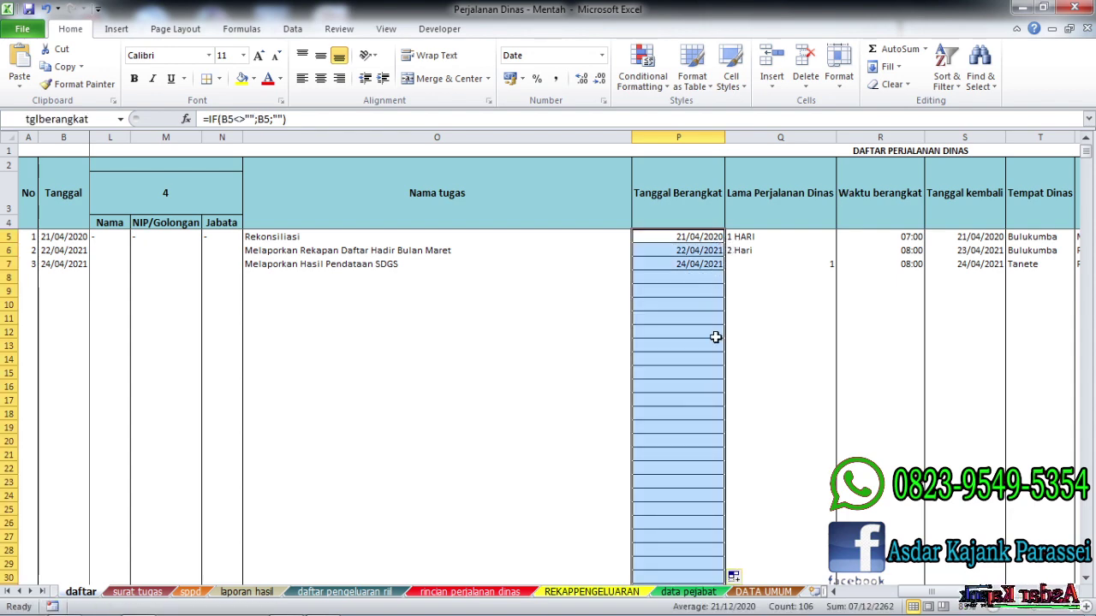
left_click(207, 78)
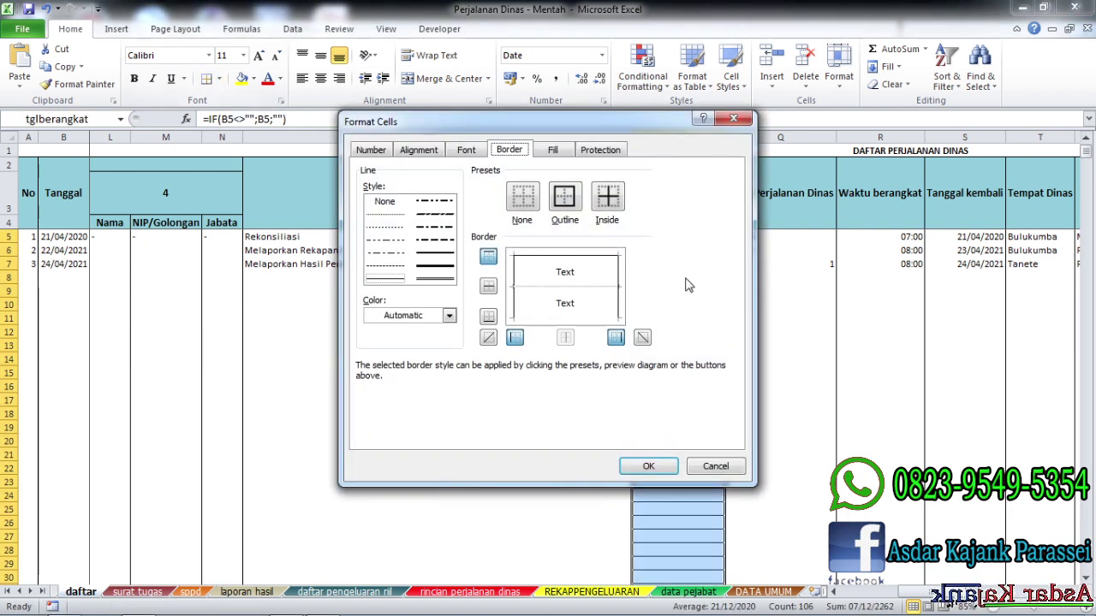
left_click(587, 290)
left_click(651, 467)
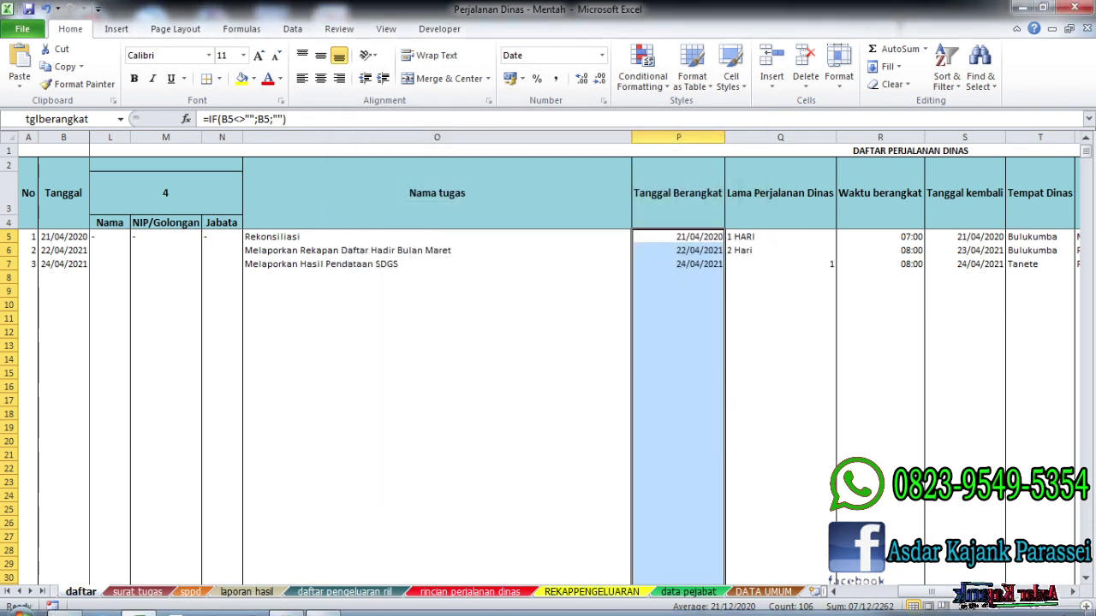
Step: Check the filled Tanggal Berangkat cells, including P6 and P7 for the second and third trips
left_click(610, 342)
left_click(712, 322)
left_click(709, 250)
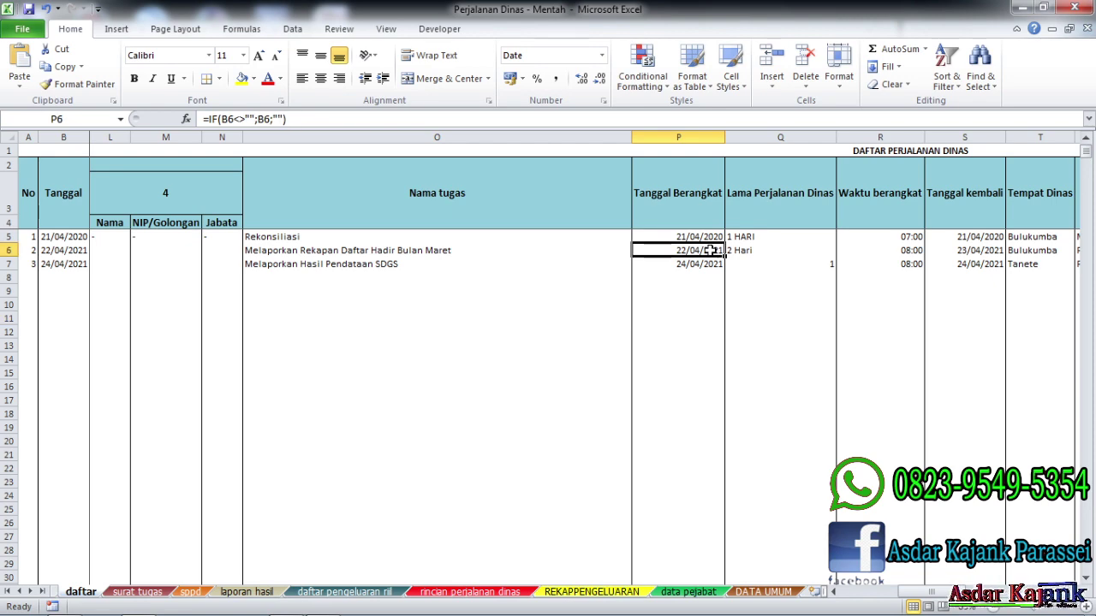
left_click(704, 264)
left_click_drag(930, 593, 931, 592)
left_click(743, 329)
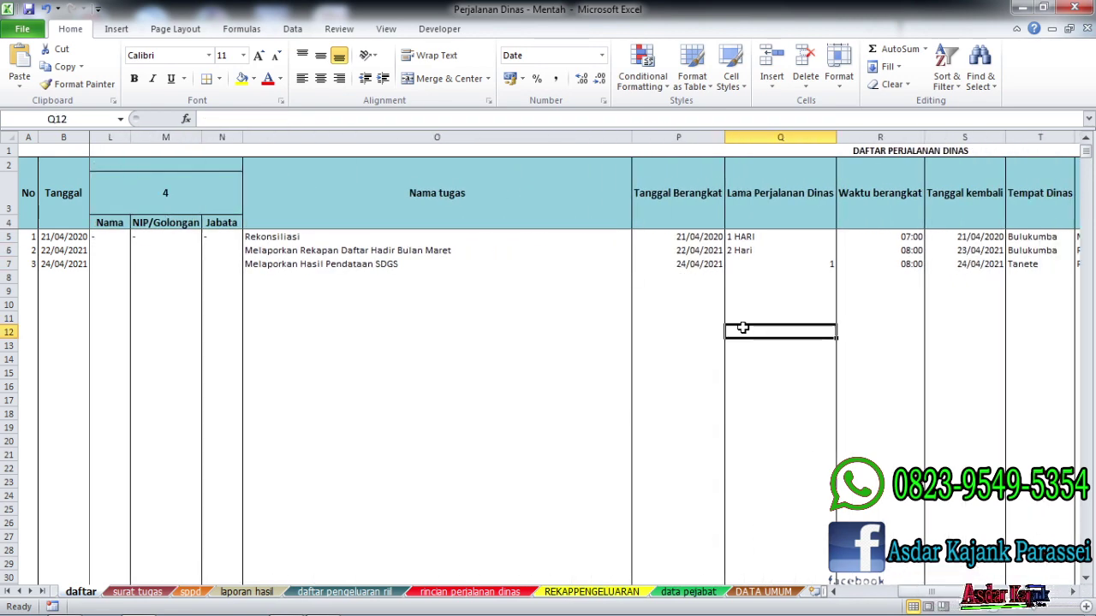
Step: Inspect the Tanggal Berangkat formulas in P7, P8 and P11, including the rows without a Tanggal
left_click(708, 277)
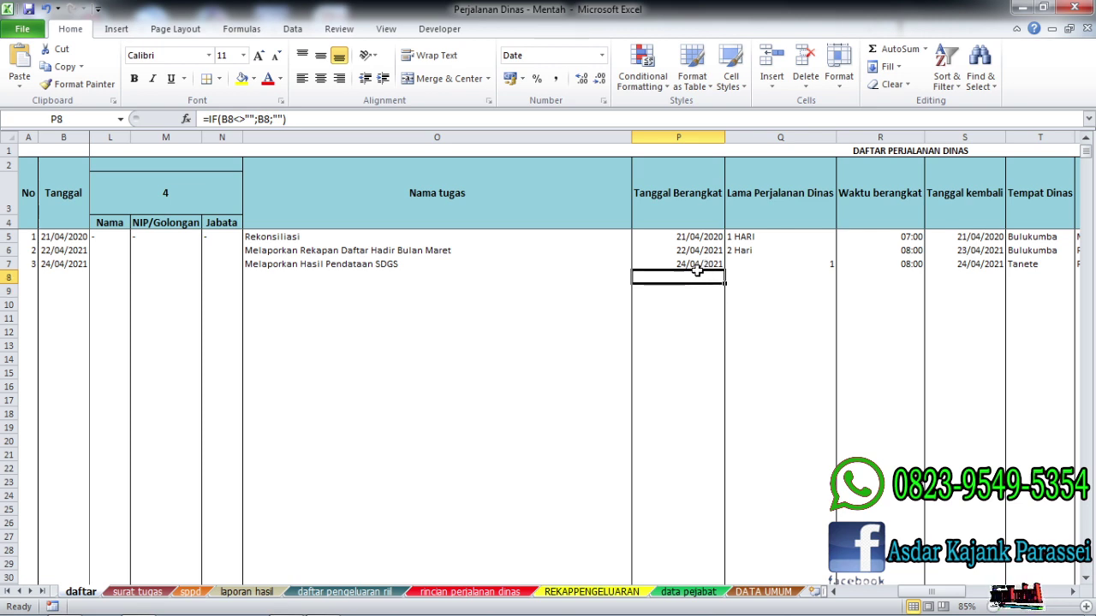
left_click_drag(700, 270, 580, 272)
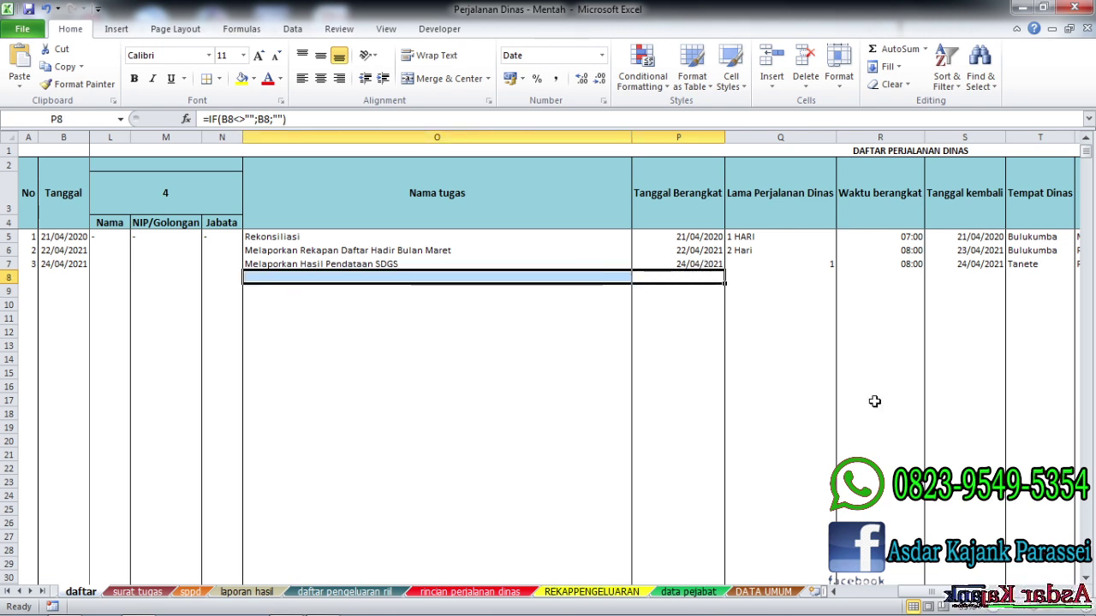
mouse_move(1062, 609)
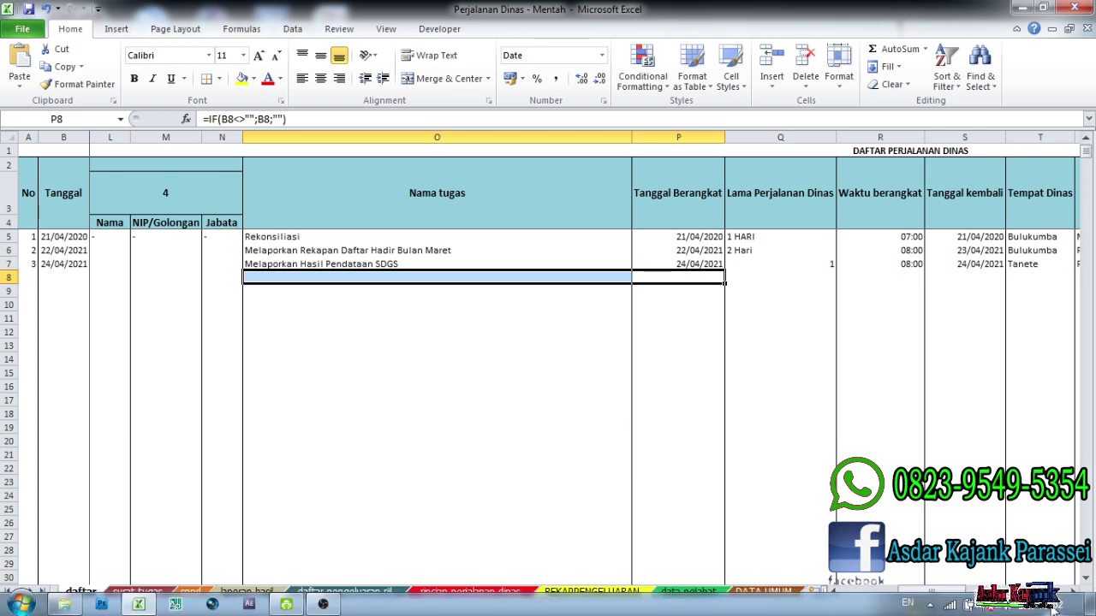
left_click(745, 265)
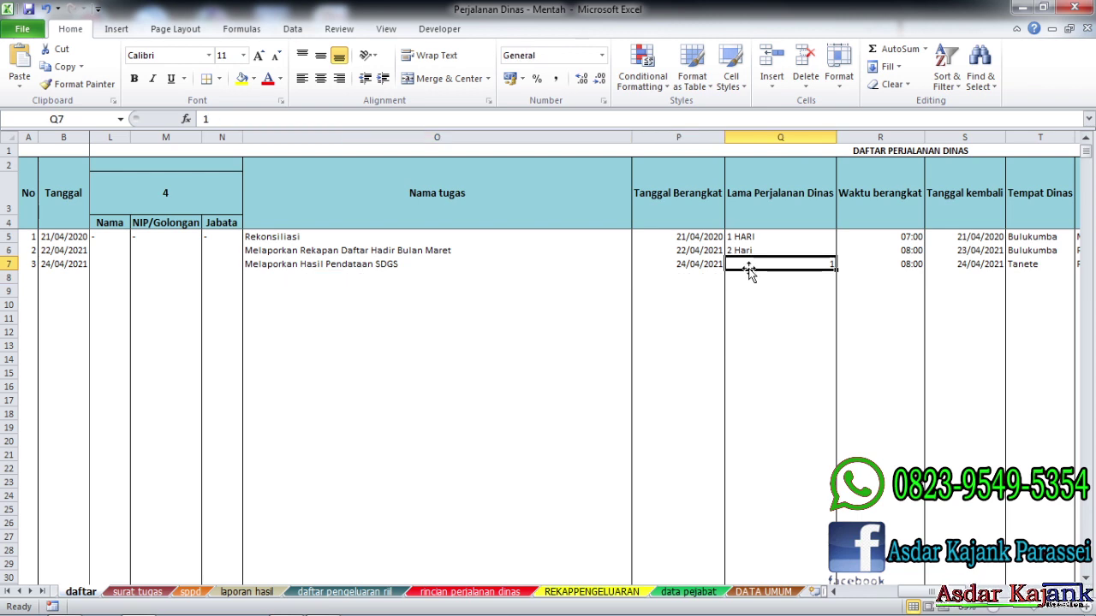
left_click(689, 316)
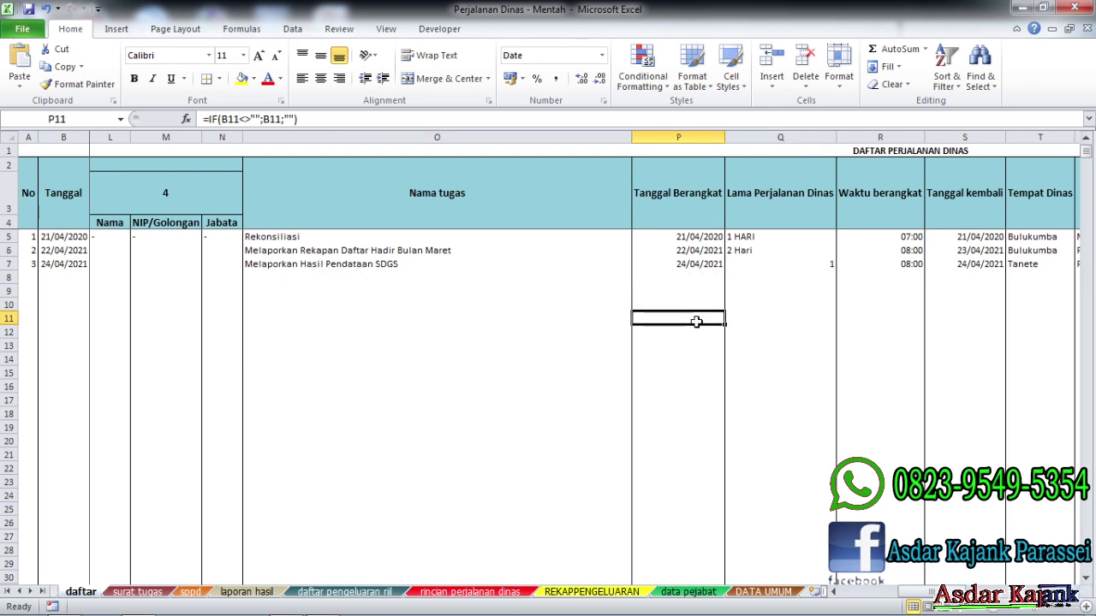
left_click(684, 275)
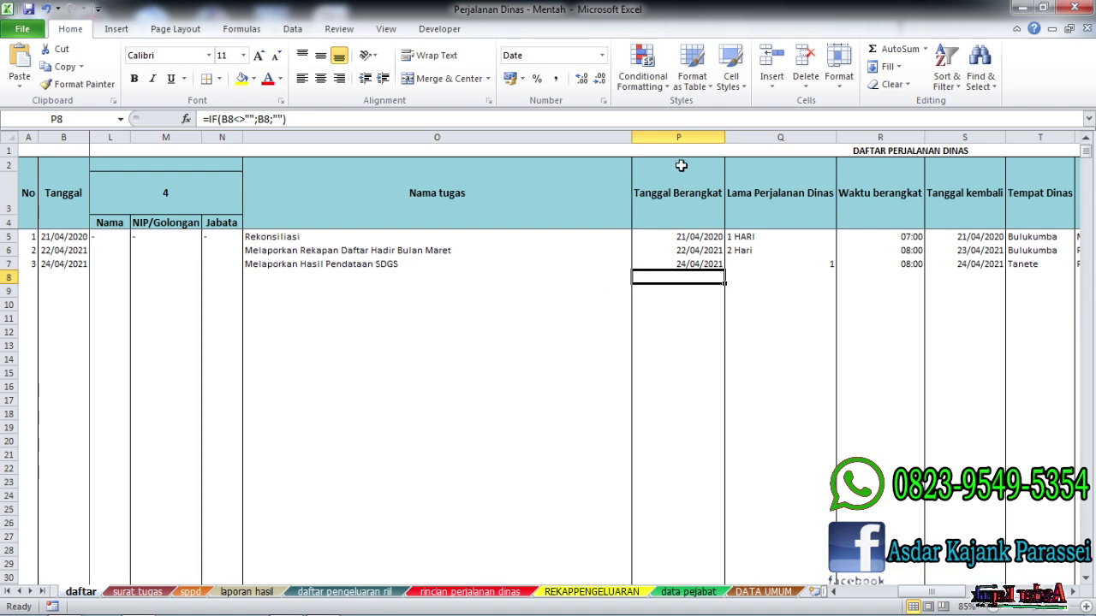
left_click_drag(690, 131, 638, 158)
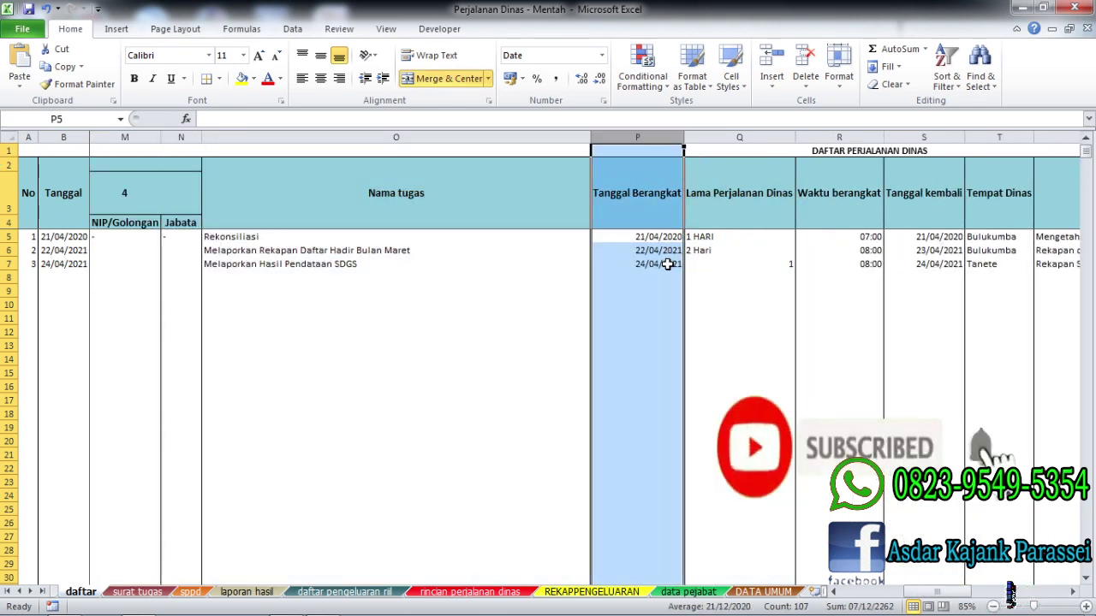
left_click(659, 263)
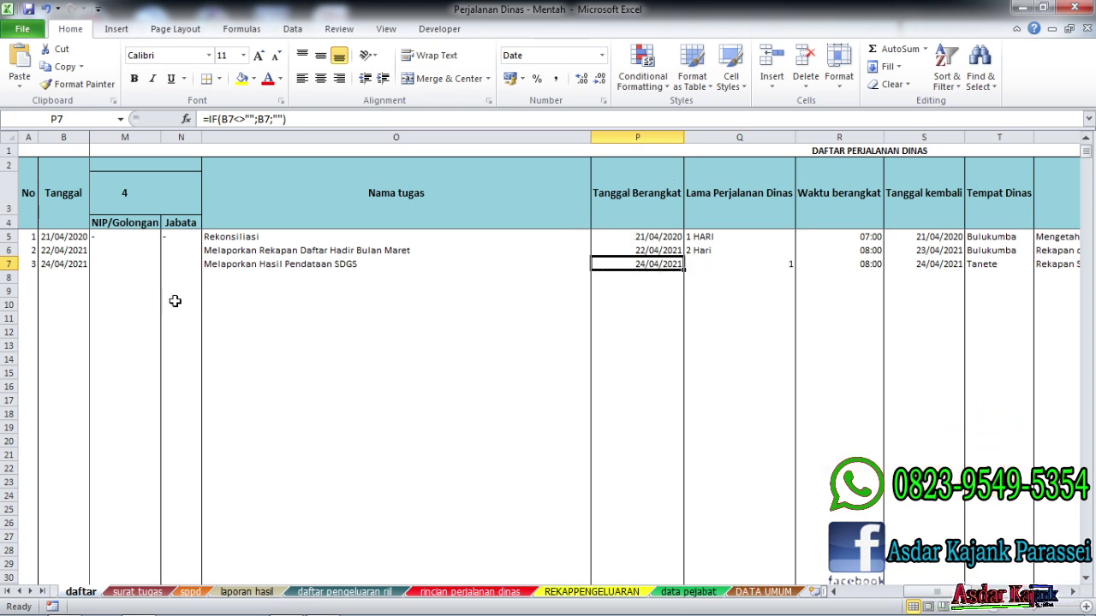
Step: Review the daftar sheet from the Jabatan lookup in E6 across to the PEJABAT TUJUAN and MATA ANGGARAN columns
left_click_drag(912, 593, 839, 578)
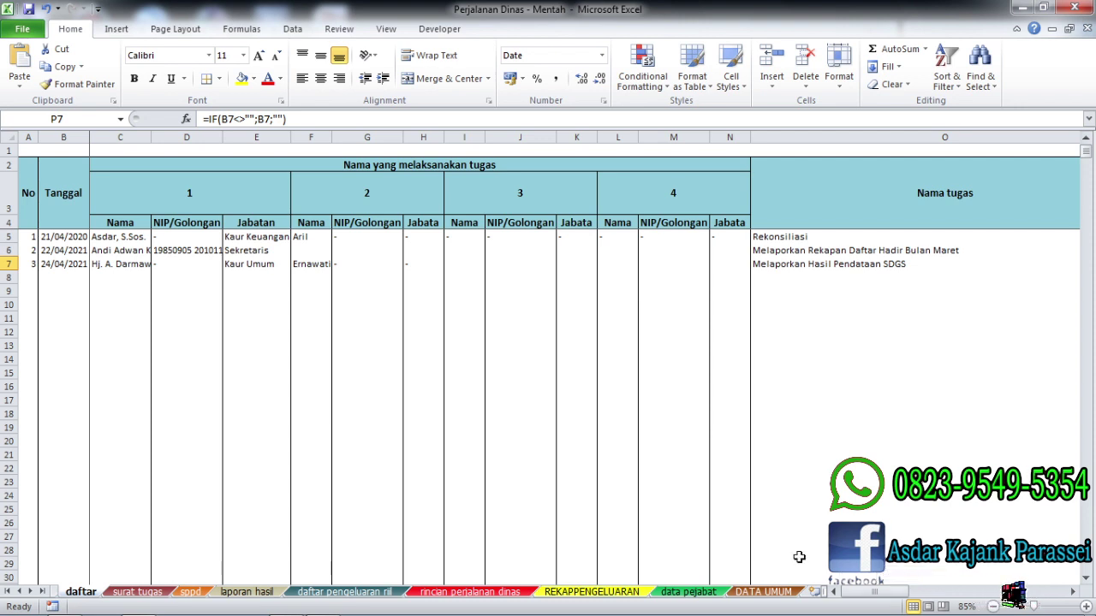
left_click(254, 253)
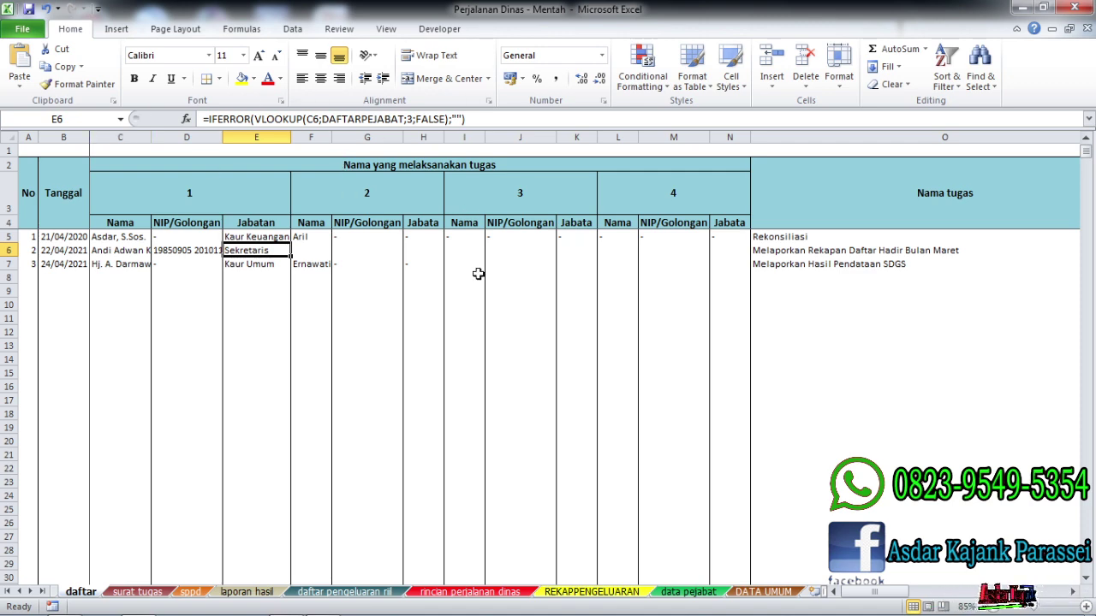
left_click_drag(897, 596, 1060, 602)
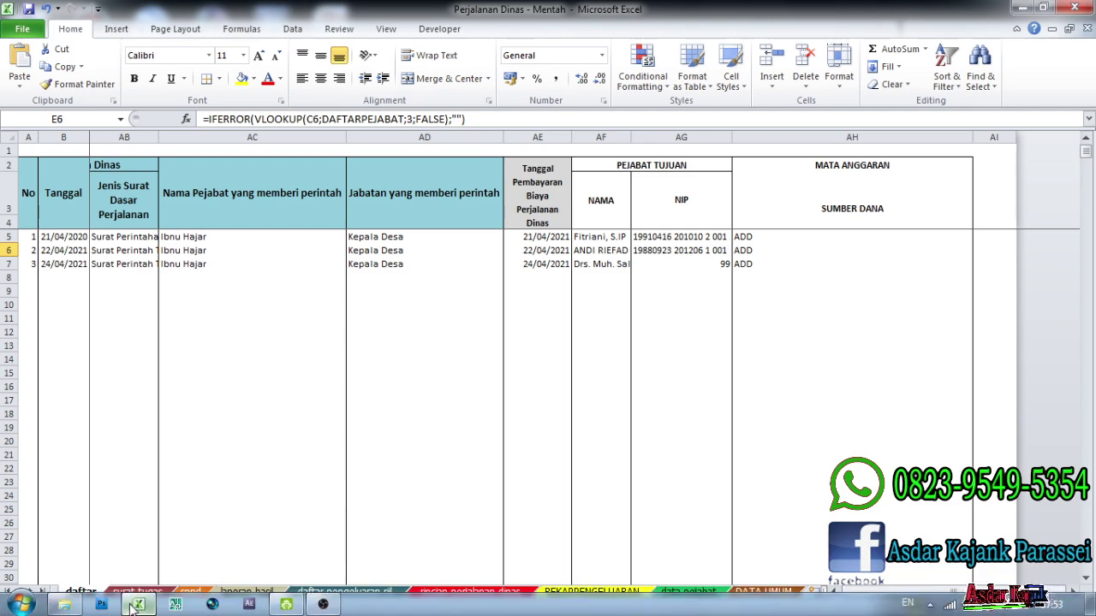
left_click(323, 605)
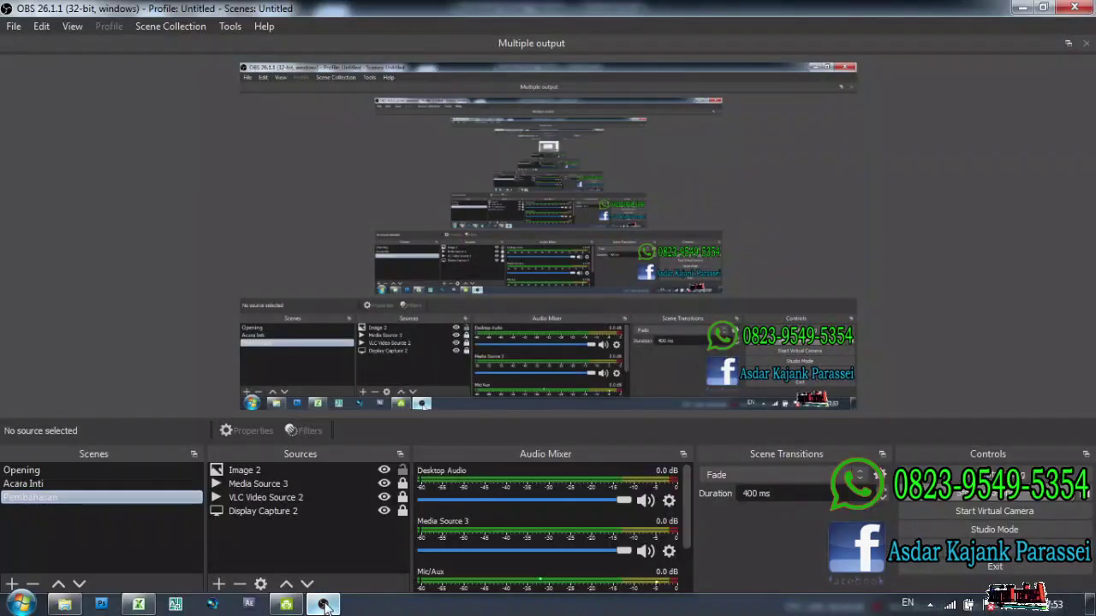